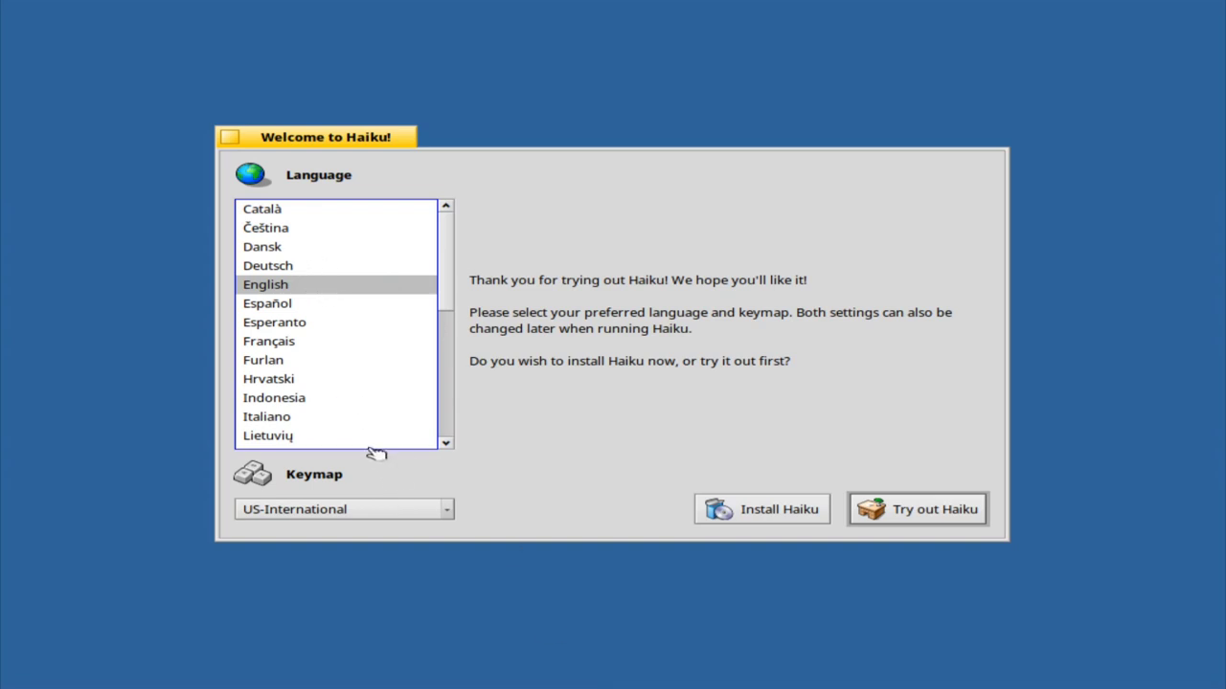
Pick German from the installer's Keymap list
{"action": "left_click", "coordinate": [433, 511]}
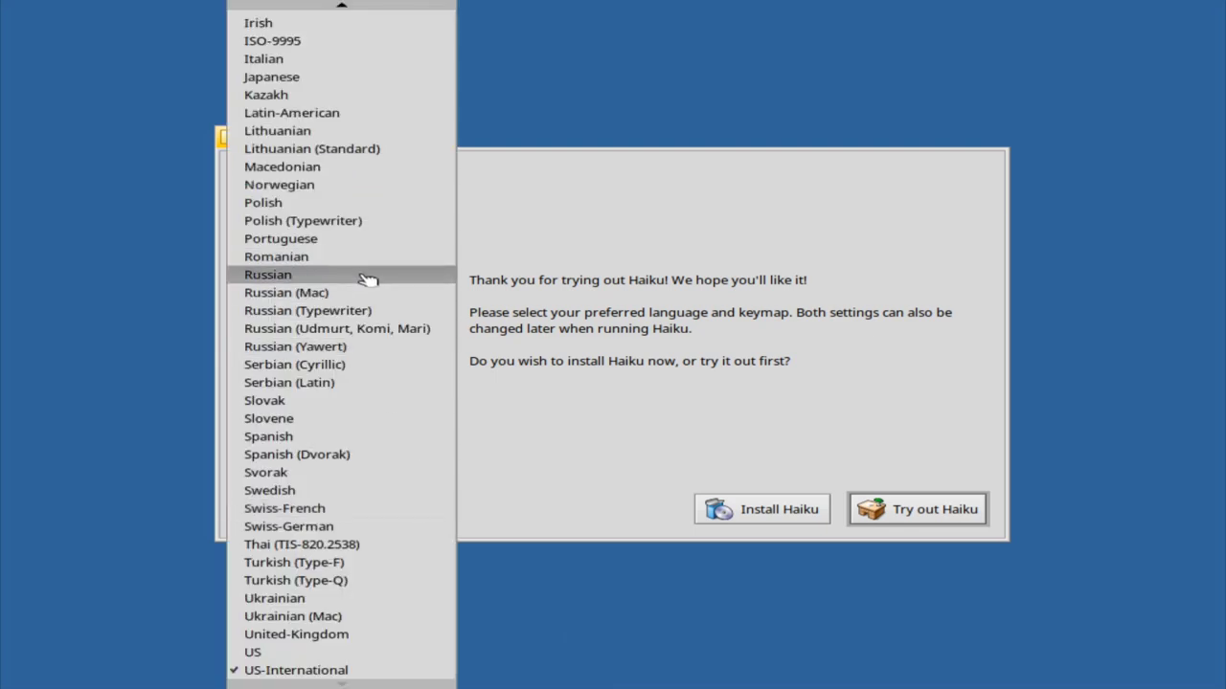
{"action": "scroll", "coordinate": [364, 251], "scroll_direction": "up", "scroll_amount": 5}
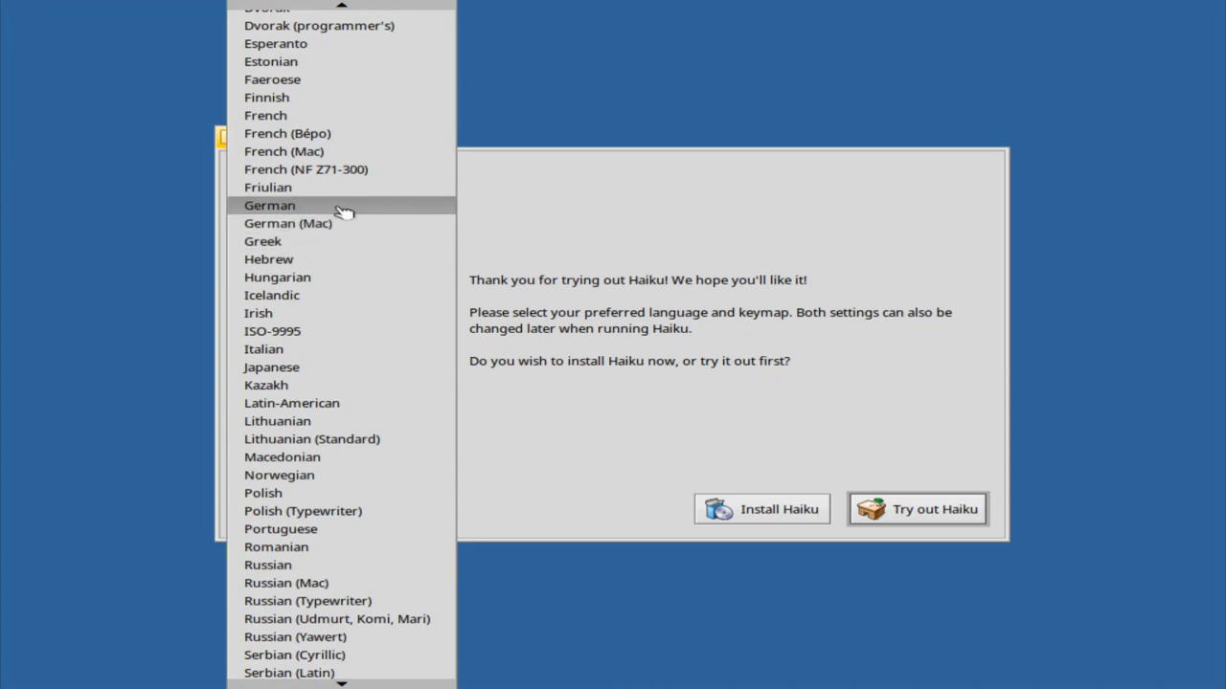
{"action": "left_click", "coordinate": [347, 205]}
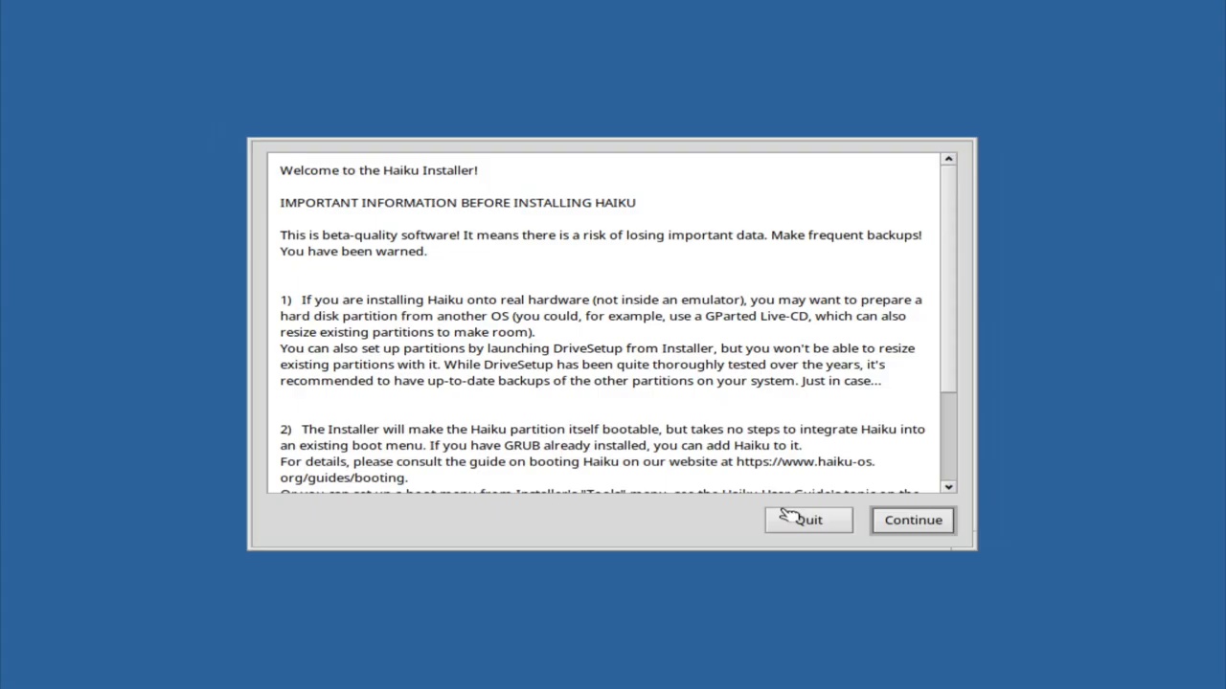
Continue past the notes, set the Onto target to Haiku - 8.00 GiB, and open partition setup
{"action": "scroll", "coordinate": [807, 424], "scroll_direction": "down", "scroll_amount": 3}
{"action": "left_click", "coordinate": [909, 525]}
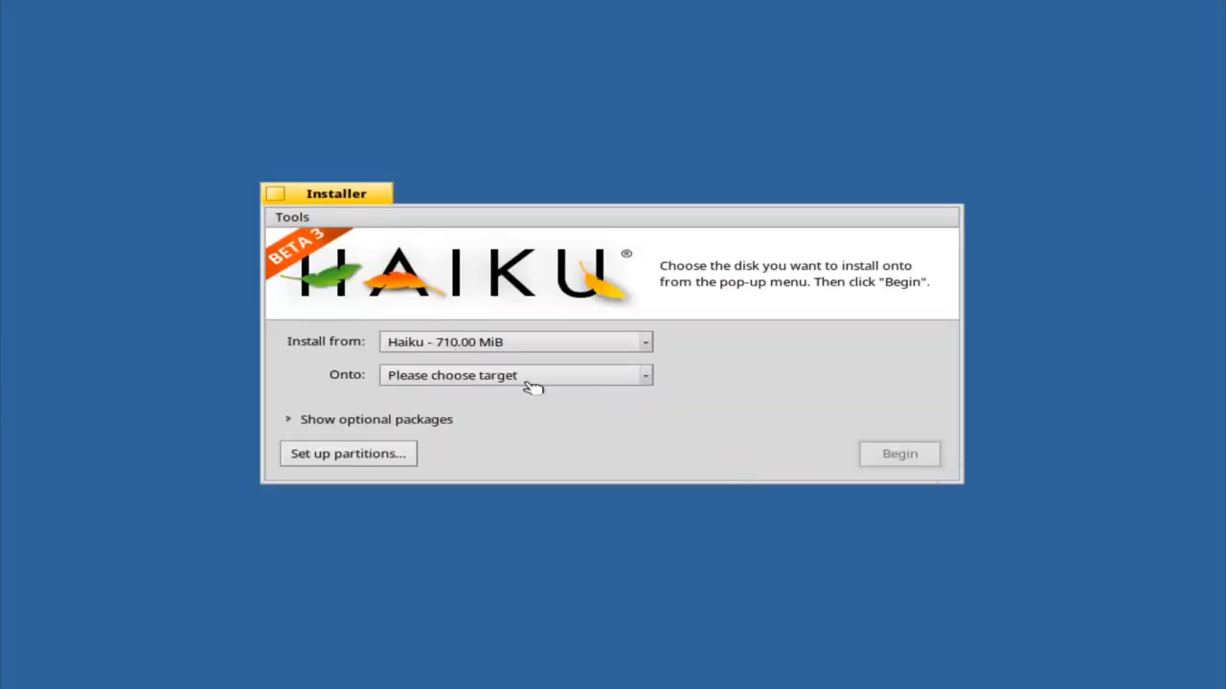
{"action": "left_click", "coordinate": [529, 381]}
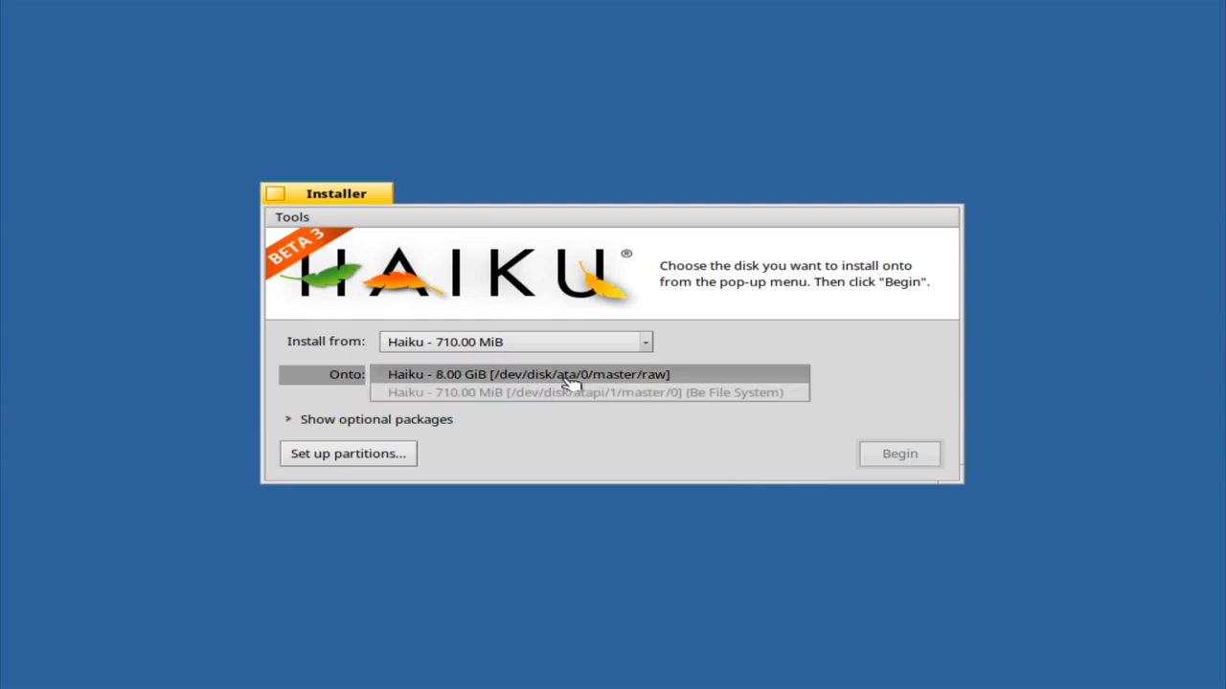
{"action": "left_click", "coordinate": [570, 379]}
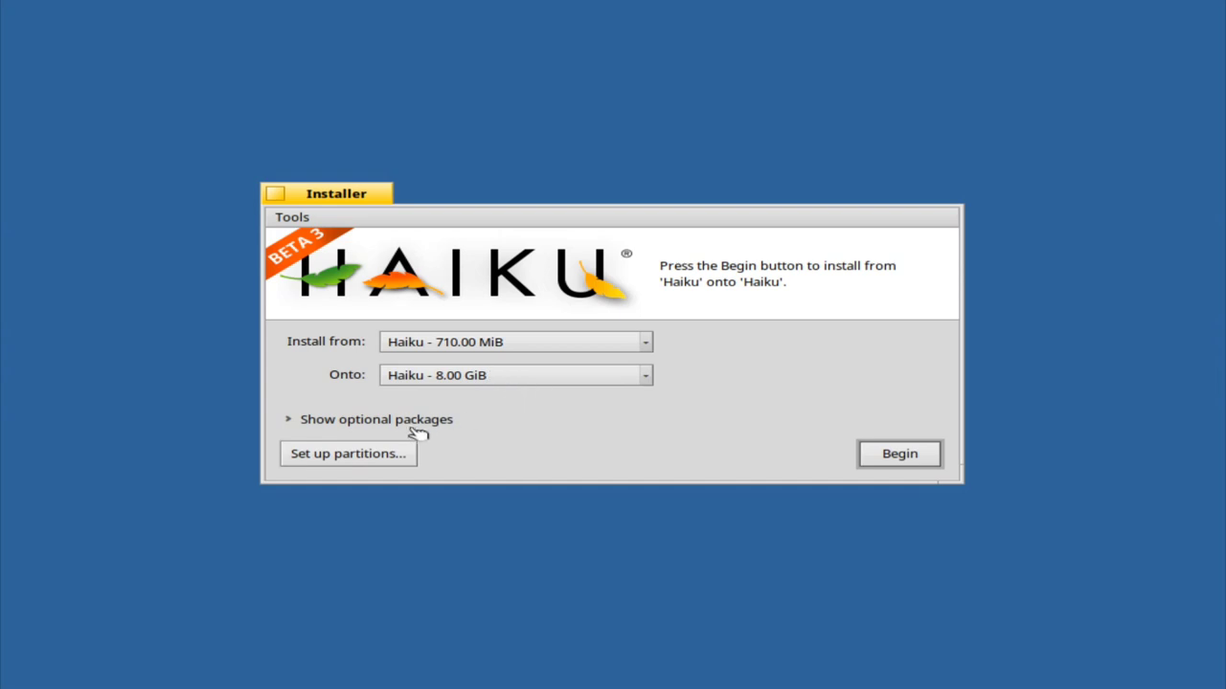
{"action": "left_click", "coordinate": [378, 456]}
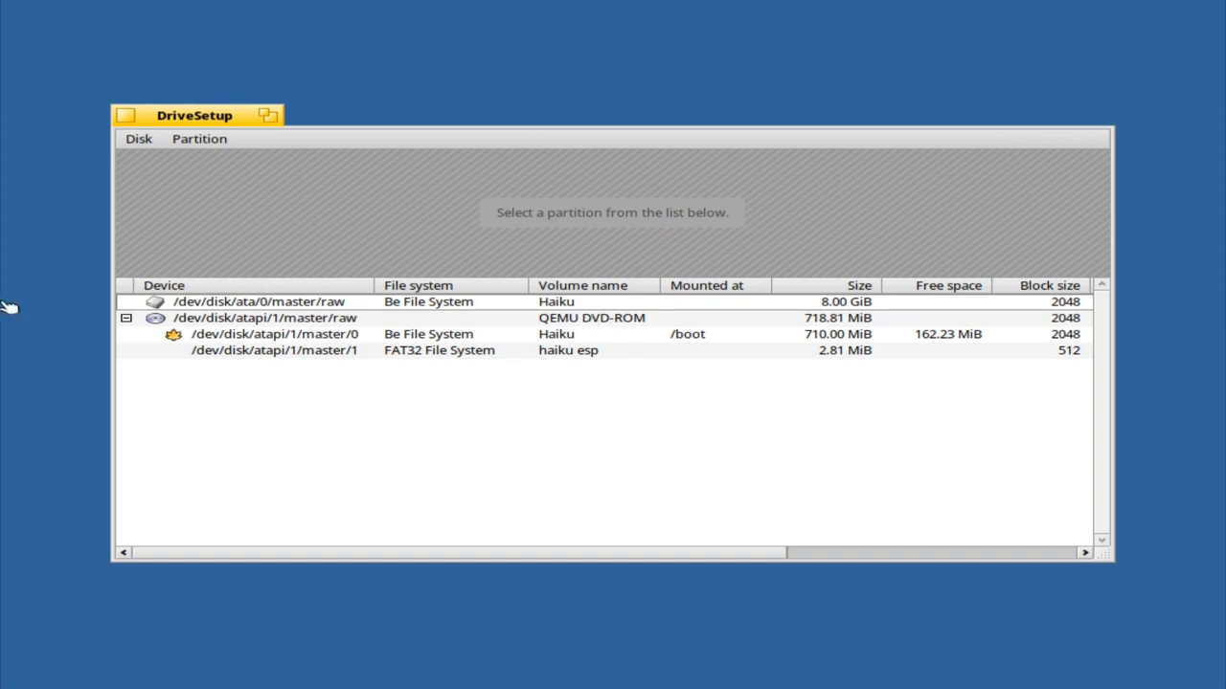
Open the 8.00 GiB ata disk in DiskProbe, then close the hex viewer
{"action": "left_click", "coordinate": [187, 305]}
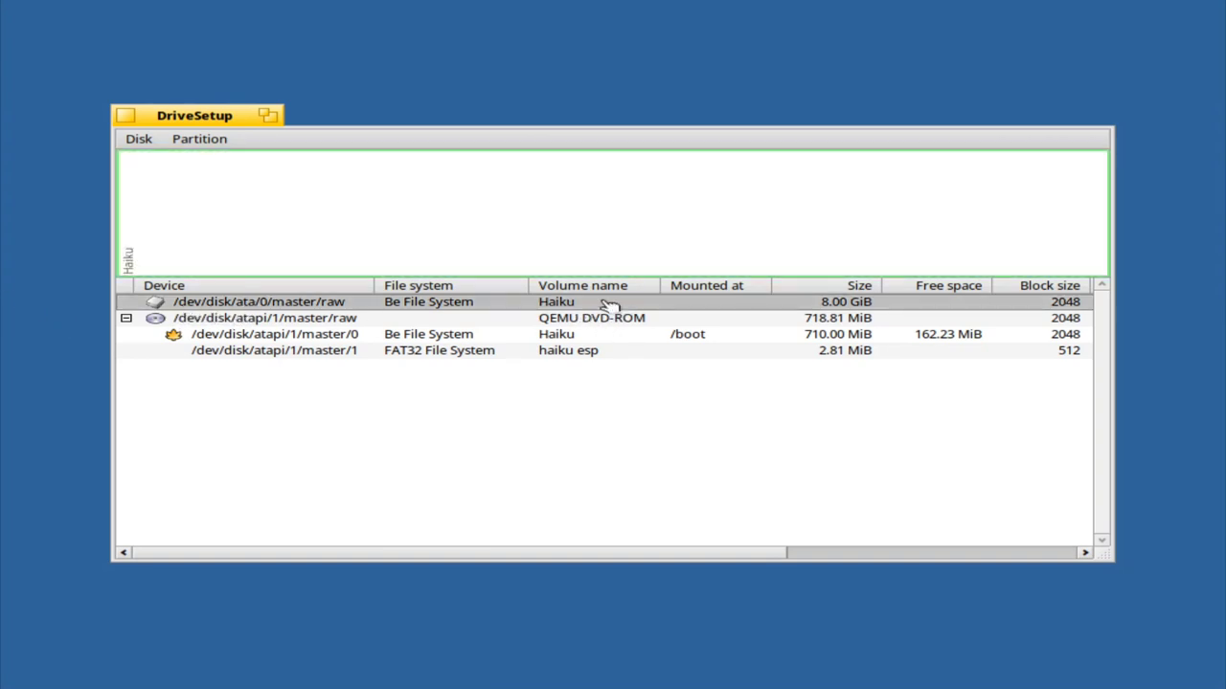
{"action": "right_click", "coordinate": [301, 305]}
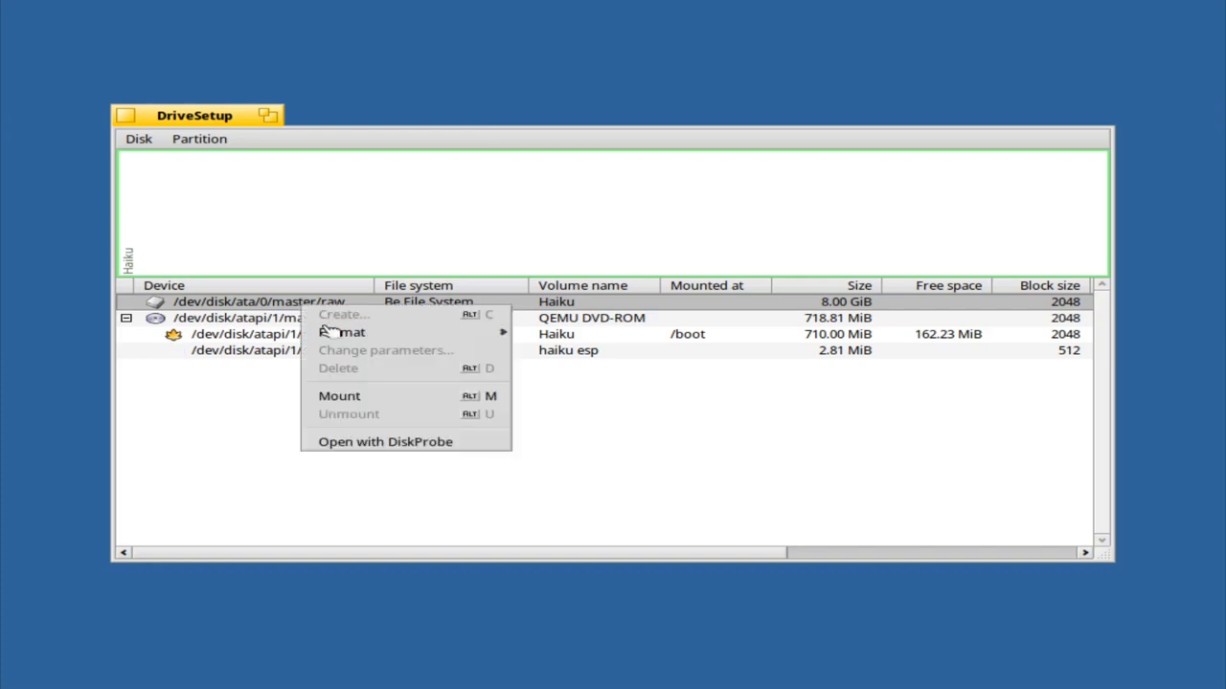
{"action": "mouse_move", "coordinate": [369, 337]}
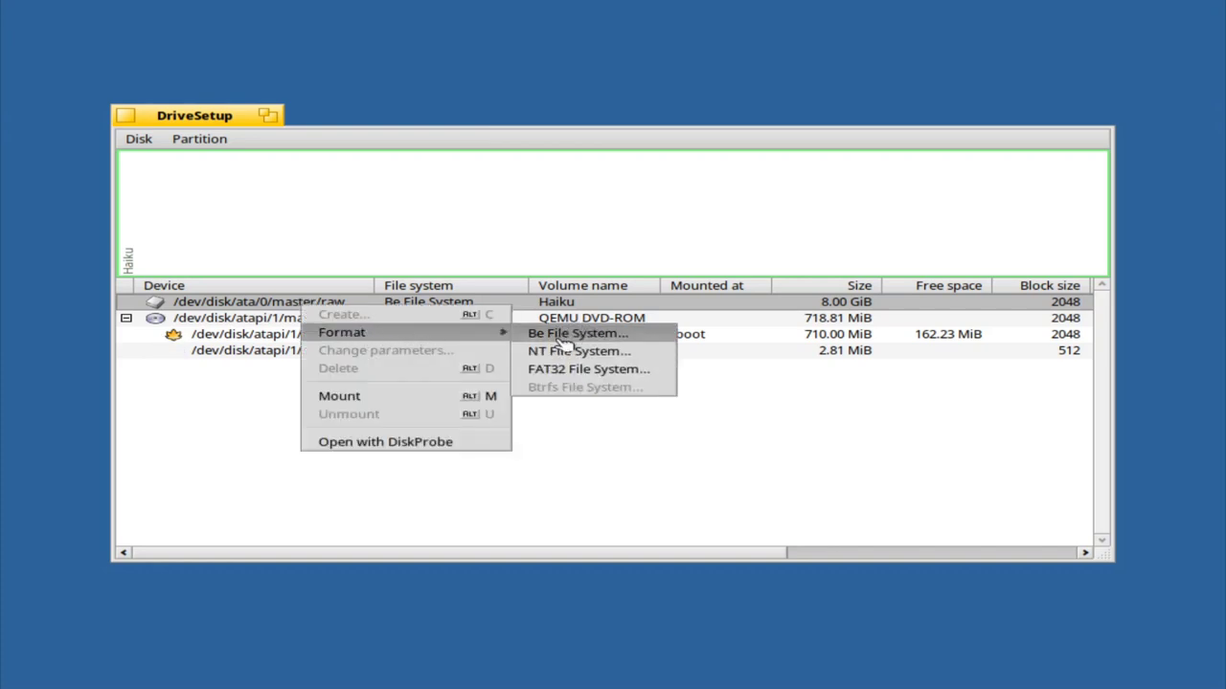
{"action": "left_click", "coordinate": [441, 448]}
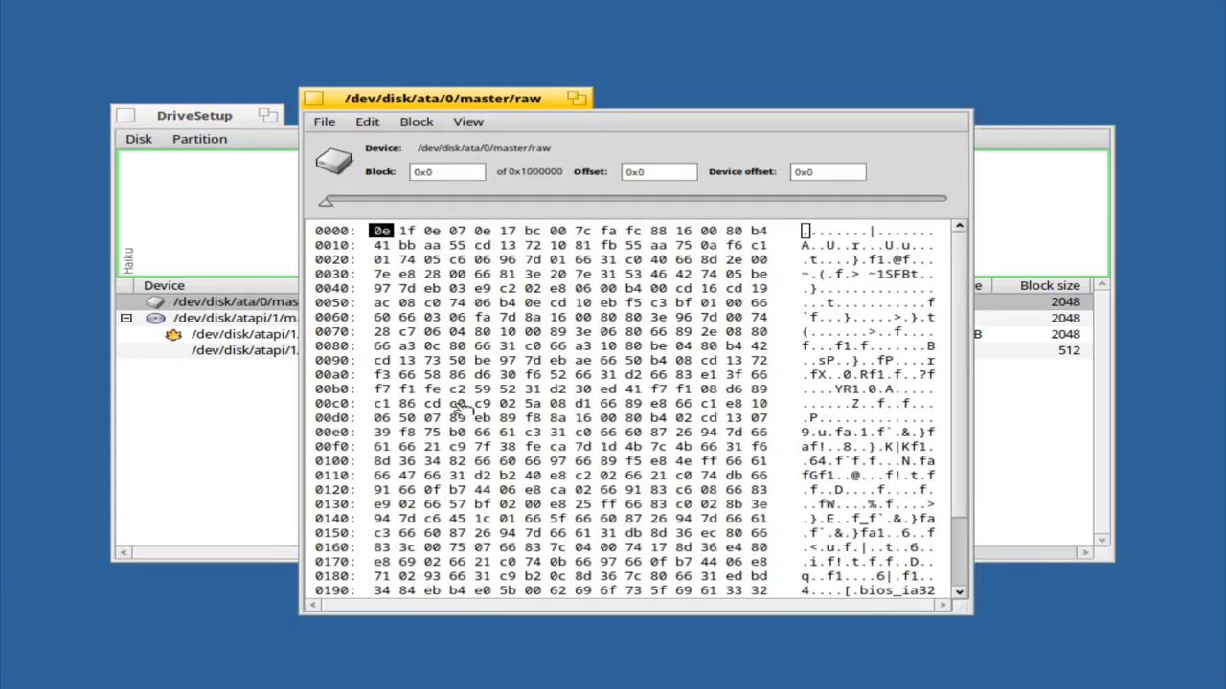
{"action": "left_click", "coordinate": [313, 99]}
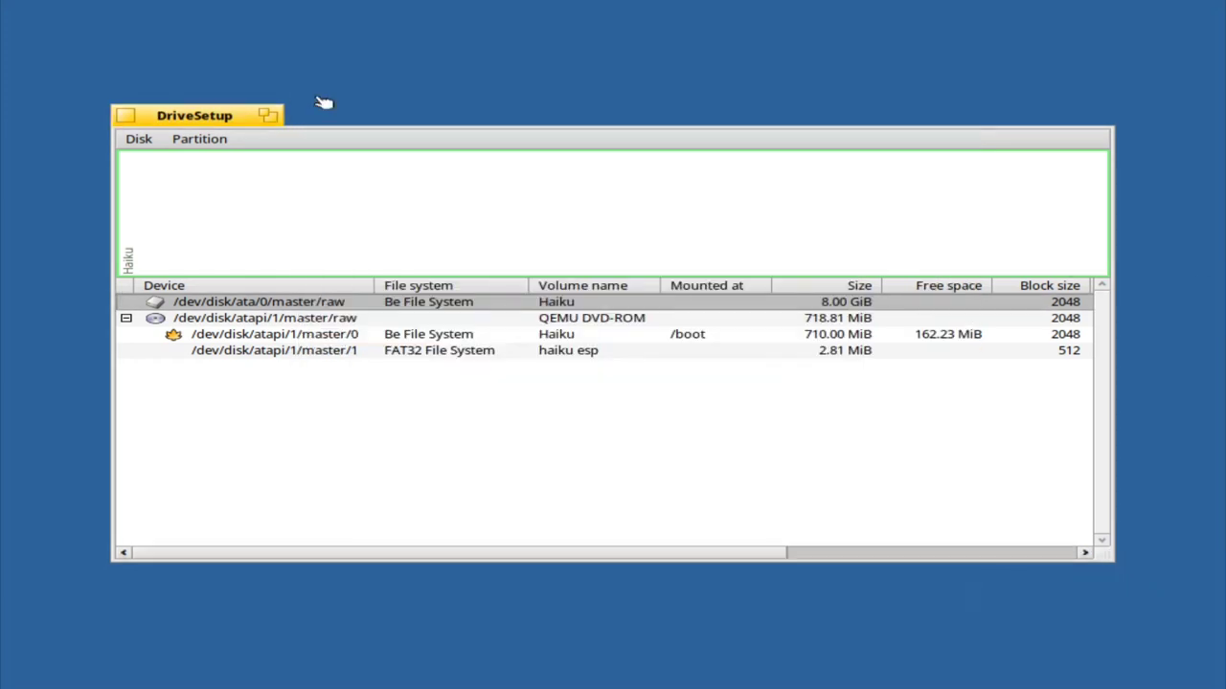
Browse DriveSetup's Partition menu, then close DriveSetup to return to the installer
{"action": "left_click", "coordinate": [203, 141]}
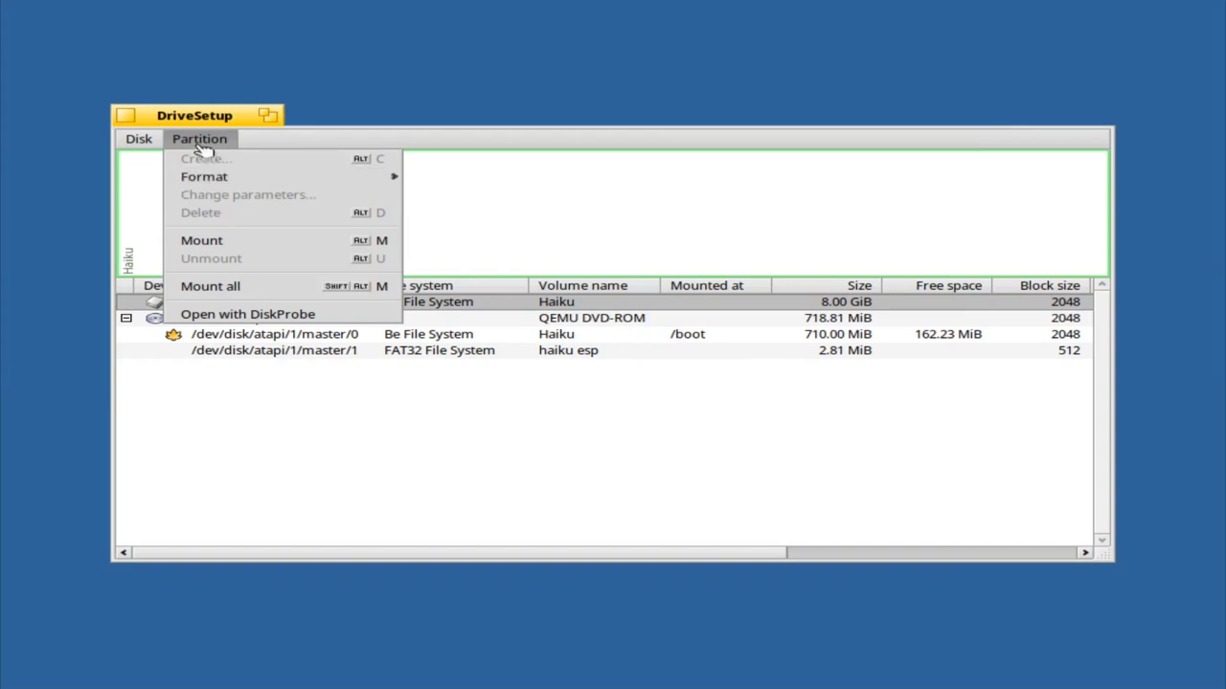
{"action": "left_click", "coordinate": [200, 142]}
{"action": "left_click", "coordinate": [130, 118]}
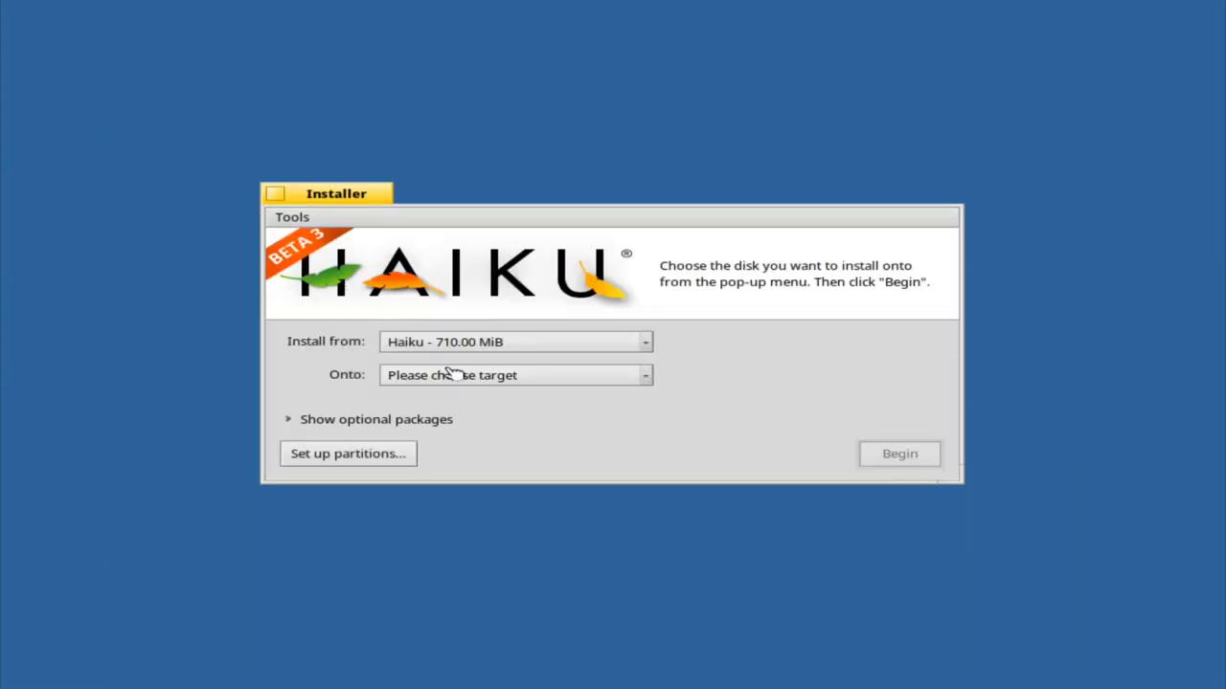
Show the optional packages list, scroll through it, then hide it again
{"action": "left_click", "coordinate": [420, 425]}
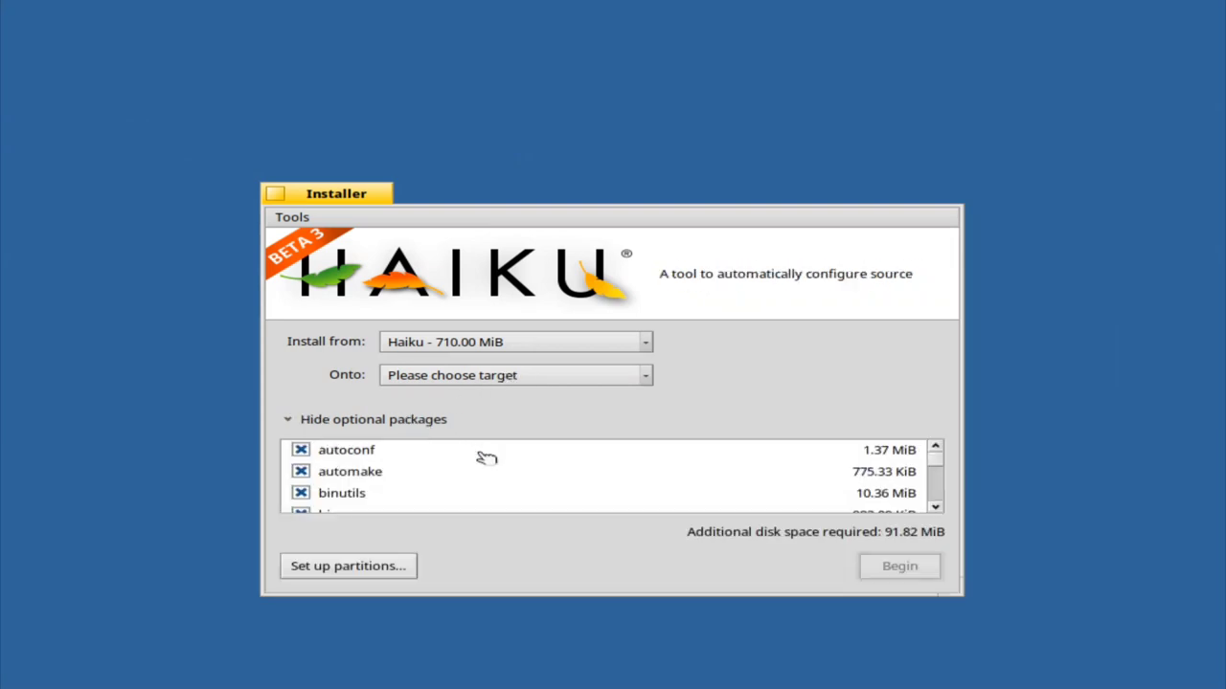
{"action": "left_click", "coordinate": [935, 507]}
{"action": "left_click", "coordinate": [936, 506]}
{"action": "left_click_drag", "start_coordinate": [935, 506], "coordinate": [944, 451]}
{"action": "left_click", "coordinate": [418, 421]}
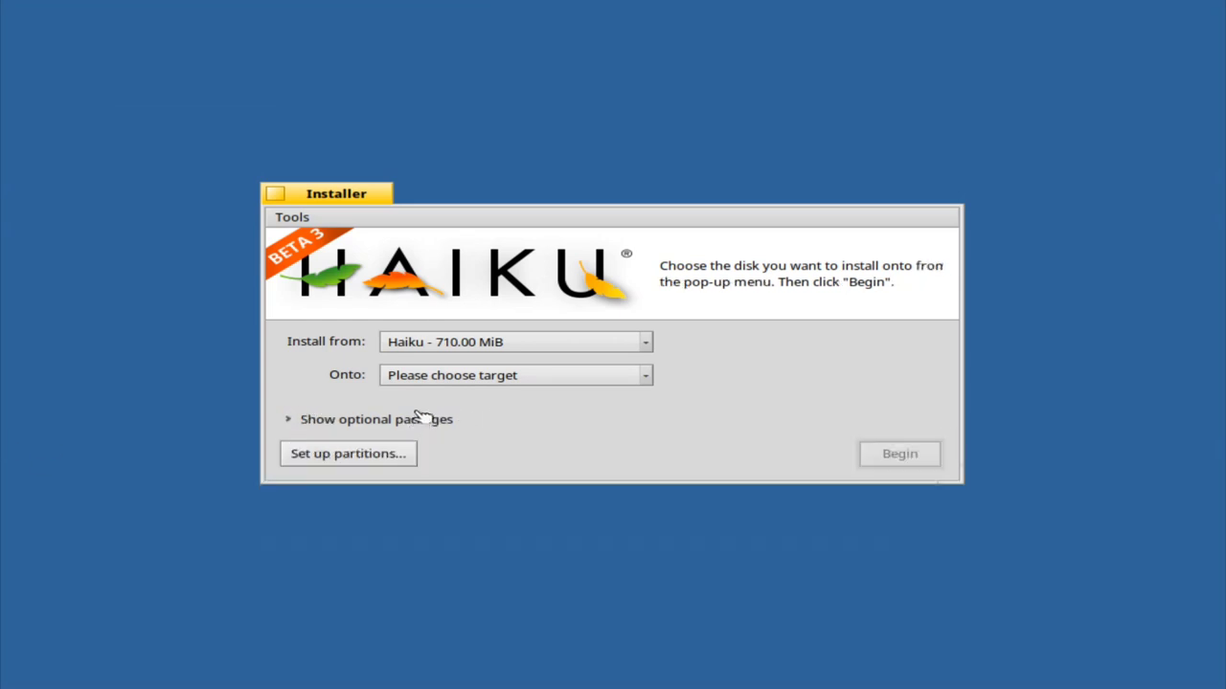
Target Haiku - 8.00 GiB and begin the installation
{"action": "left_click", "coordinate": [451, 375]}
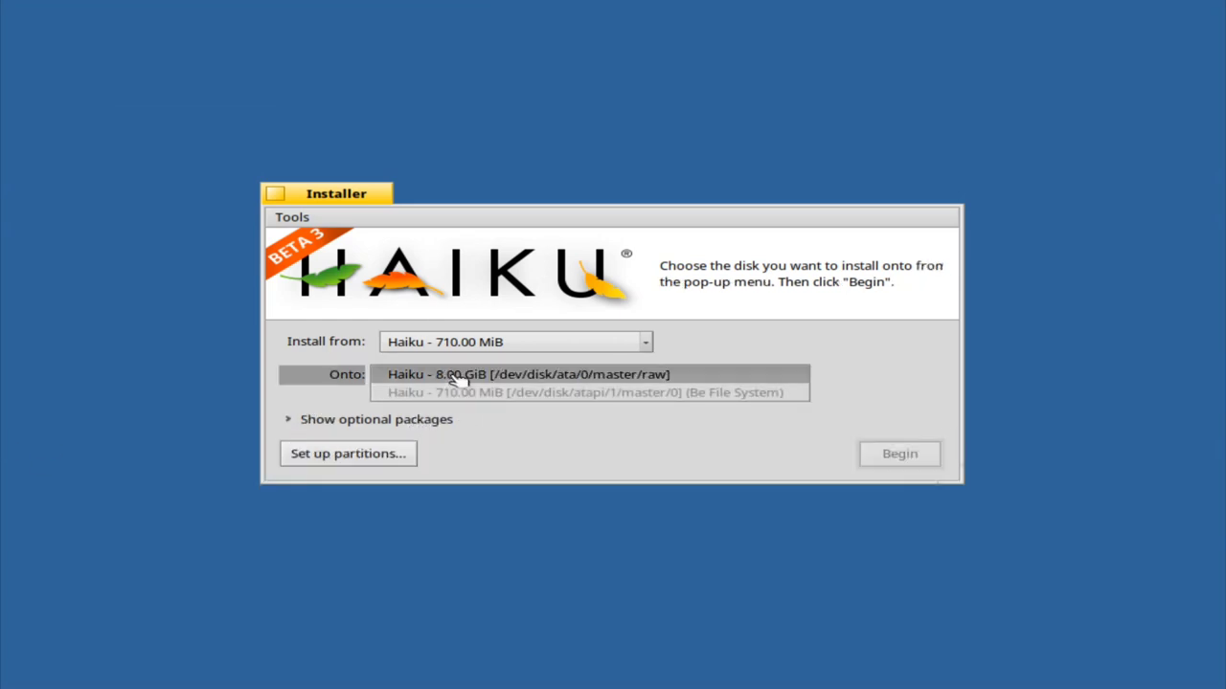
{"action": "left_click", "coordinate": [528, 377]}
{"action": "left_click", "coordinate": [893, 461]}
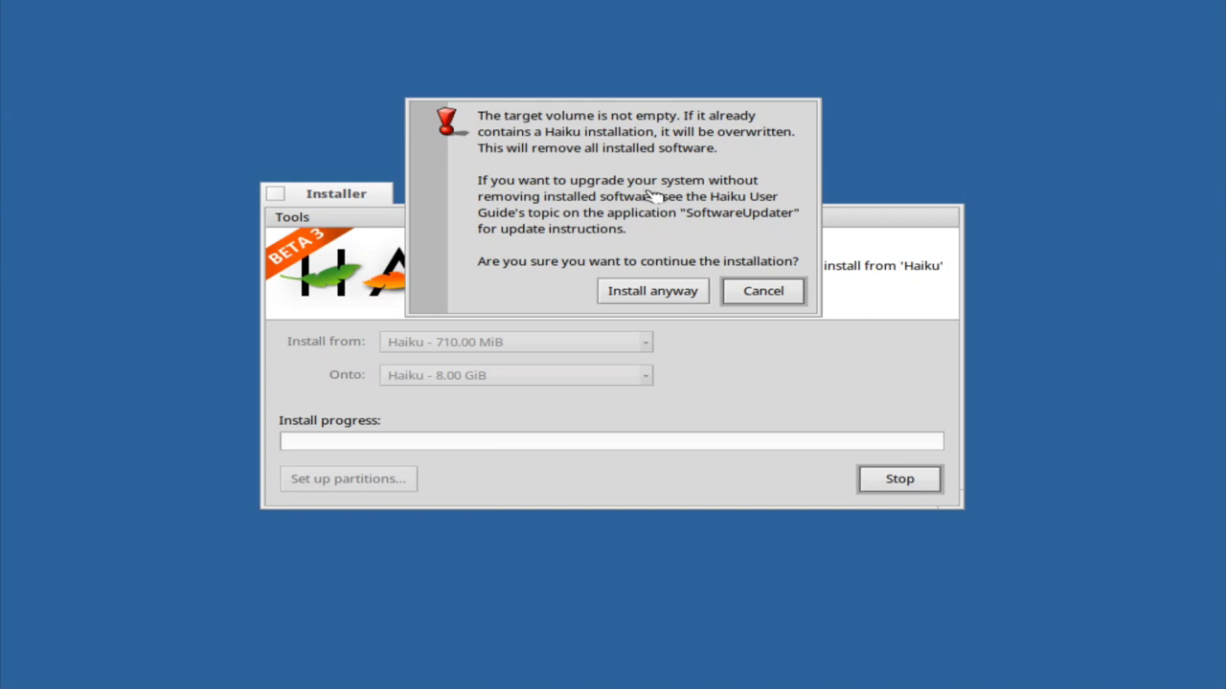
Cancel the not-empty warning, then unmount the Haiku volume in DriveSetup
{"action": "left_click", "coordinate": [753, 295]}
{"action": "left_click", "coordinate": [356, 454]}
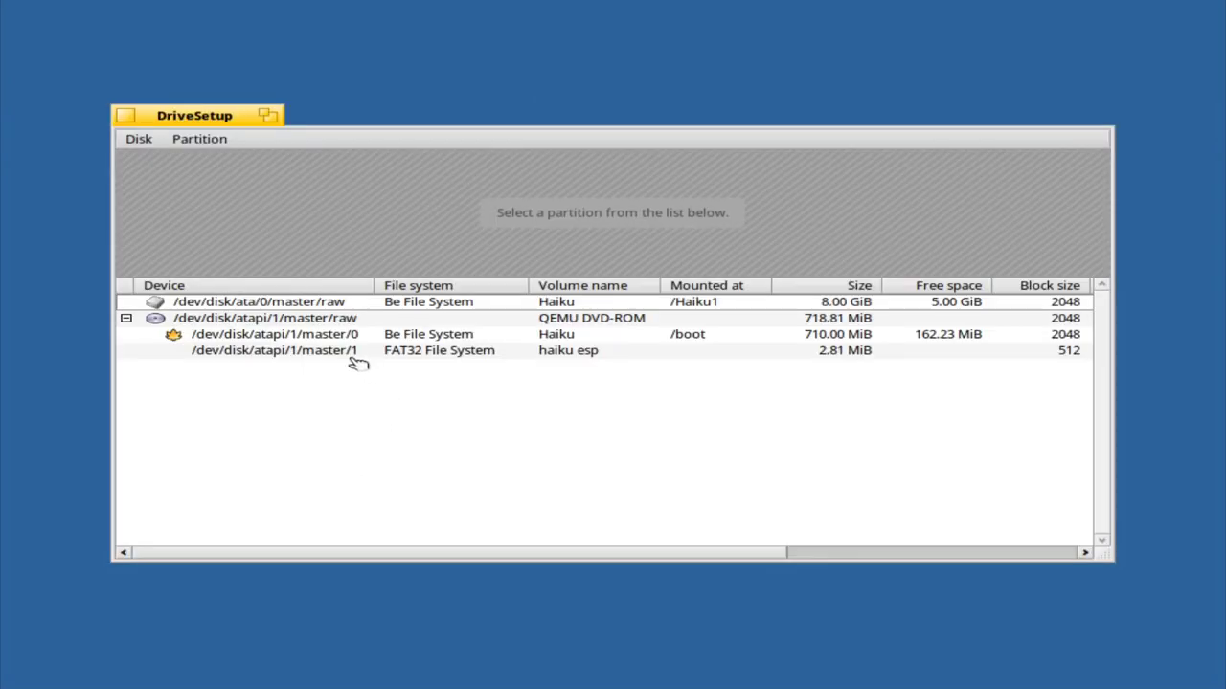
{"action": "left_click", "coordinate": [341, 303]}
{"action": "right_click", "coordinate": [341, 303]}
{"action": "mouse_move", "coordinate": [443, 329]}
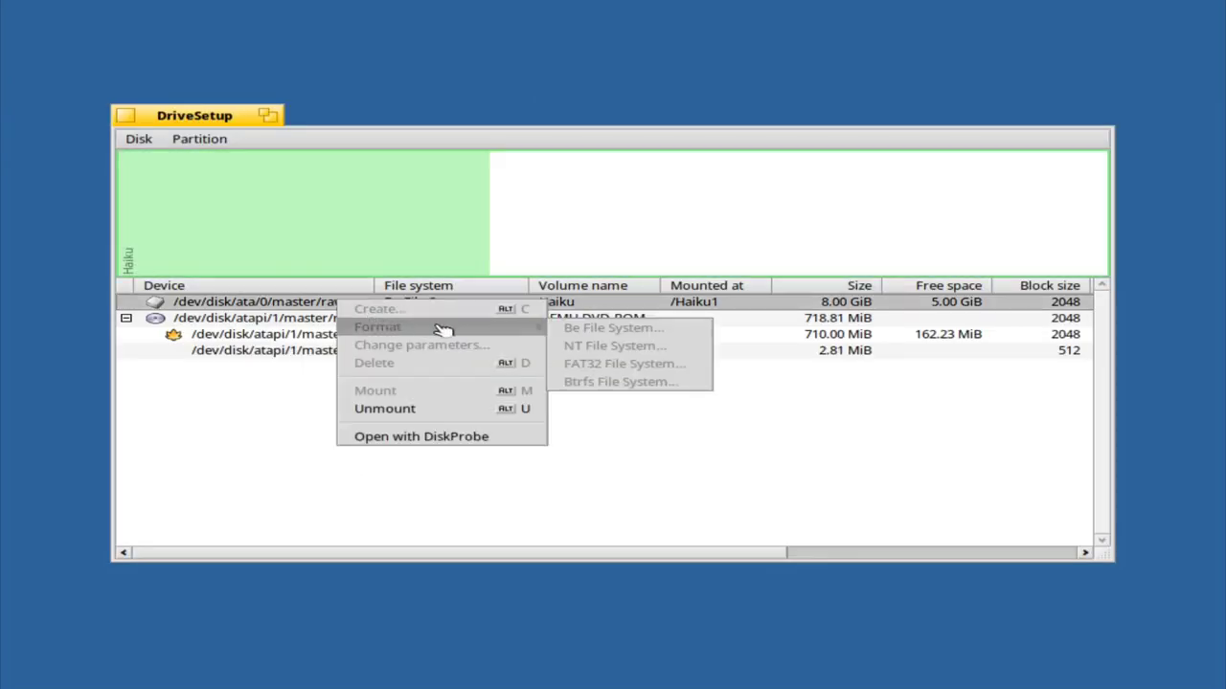
{"action": "left_click", "coordinate": [340, 203]}
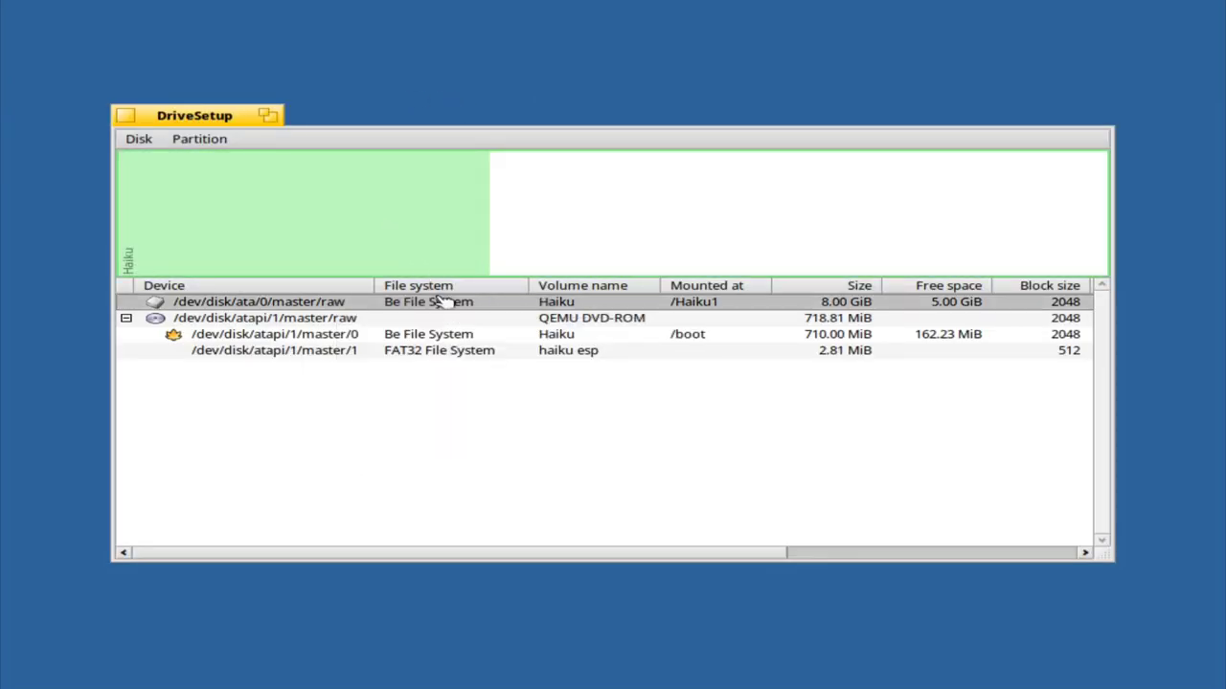
{"action": "right_click", "coordinate": [711, 303]}
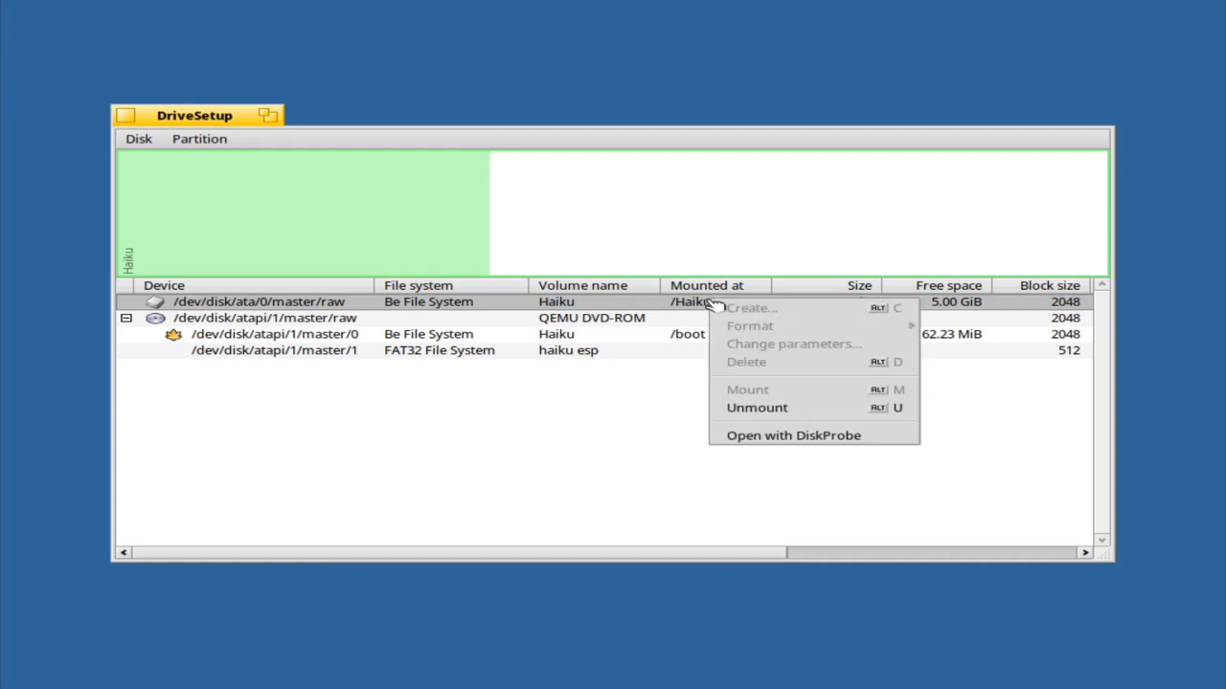
{"action": "left_click", "coordinate": [777, 408]}
Format the 8.00 GiB disk as Be File System named HaikuB3 and write the changes
{"action": "right_click", "coordinate": [637, 307]}
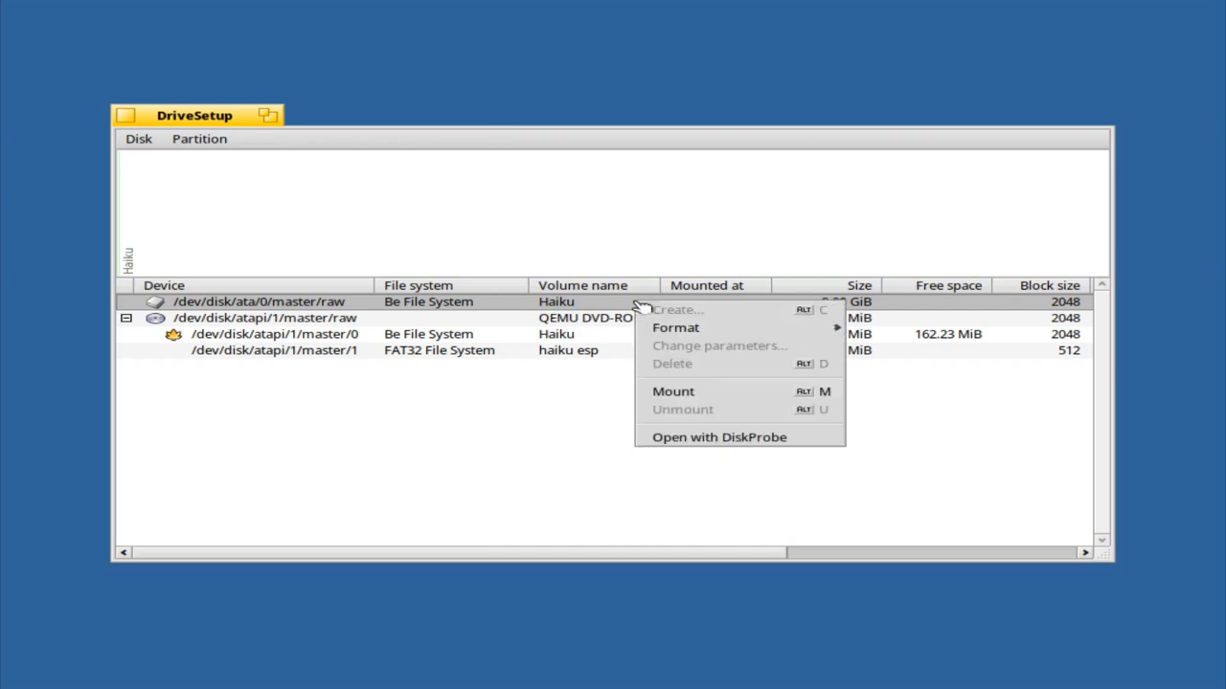
{"action": "mouse_move", "coordinate": [772, 325]}
{"action": "left_click", "coordinate": [977, 326]}
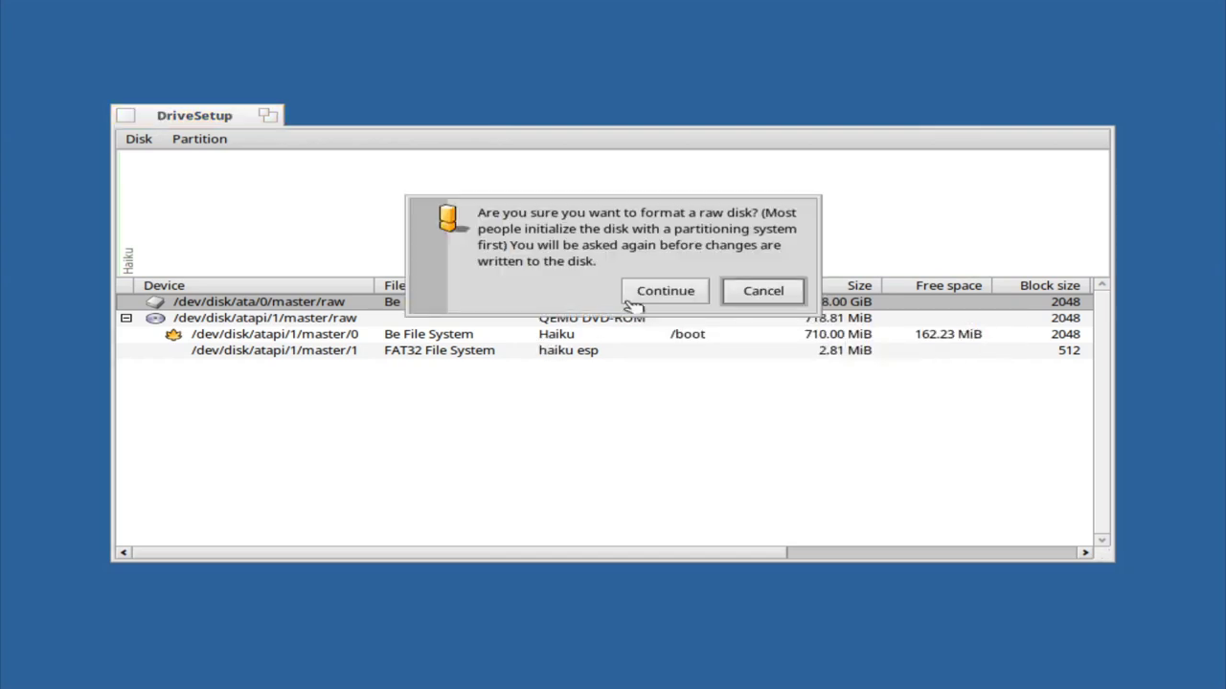
{"action": "left_click", "coordinate": [682, 300]}
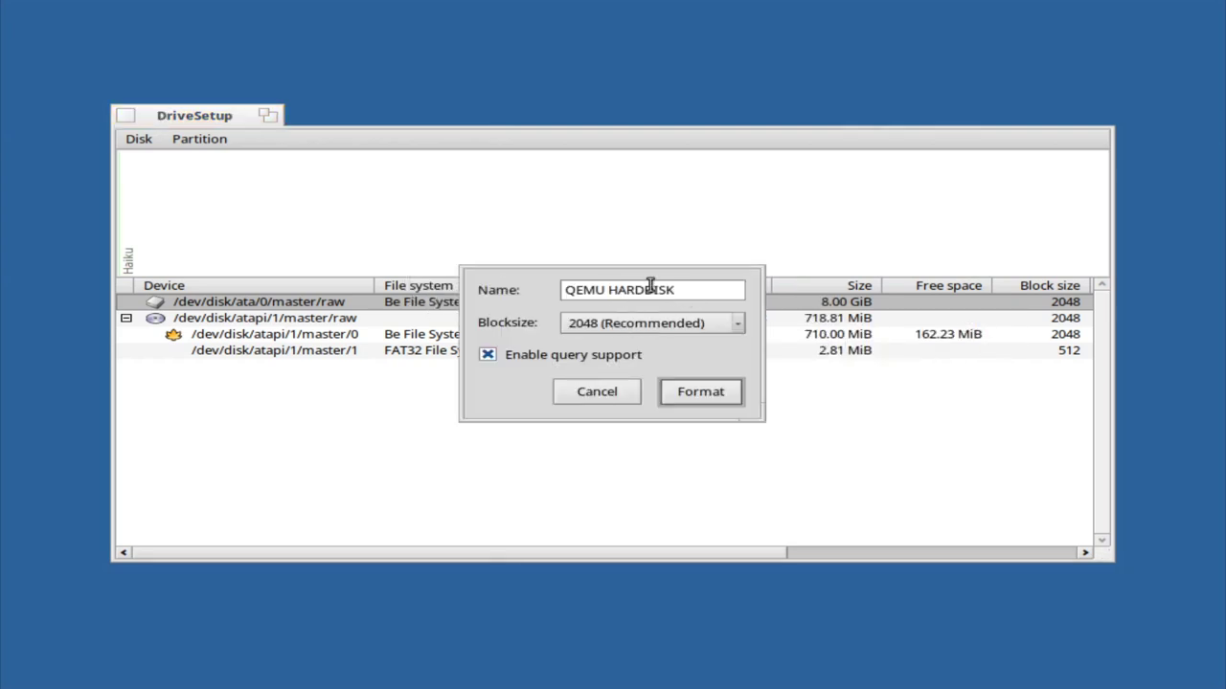
{"action": "left_click", "coordinate": [685, 292]}
{"action": "triple_click", "coordinate": [686, 292]}
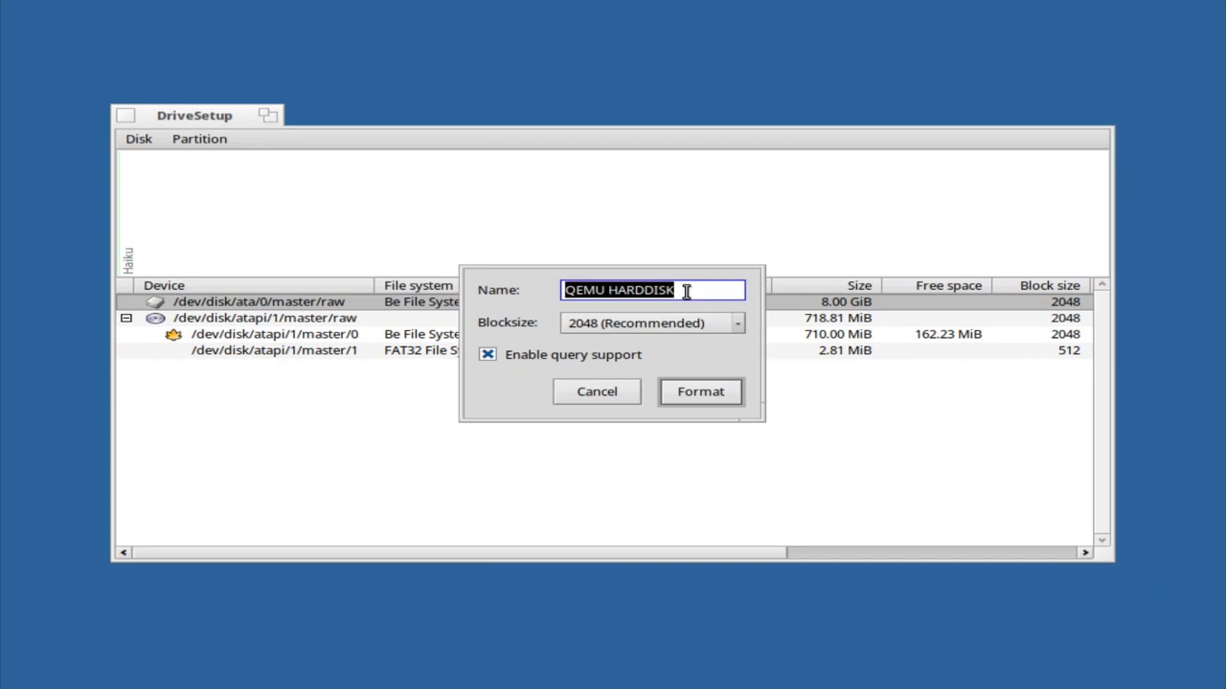
{"action": "type", "text": "HaikuB3"}
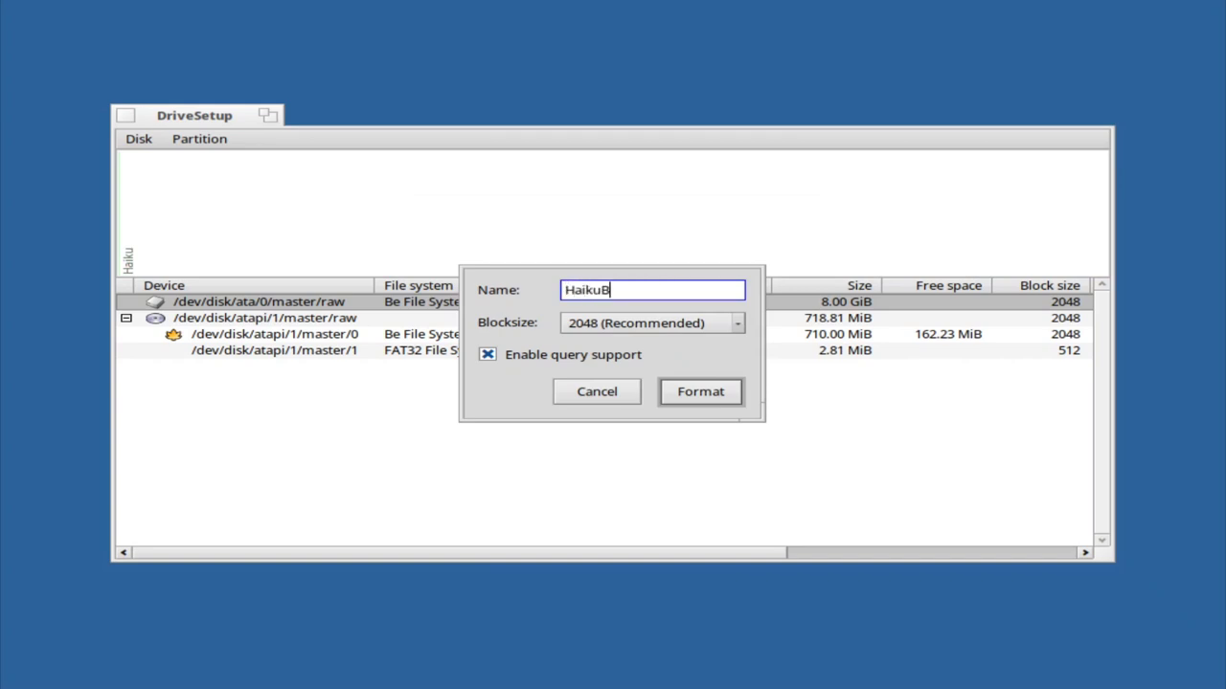
{"action": "left_click", "coordinate": [722, 397]}
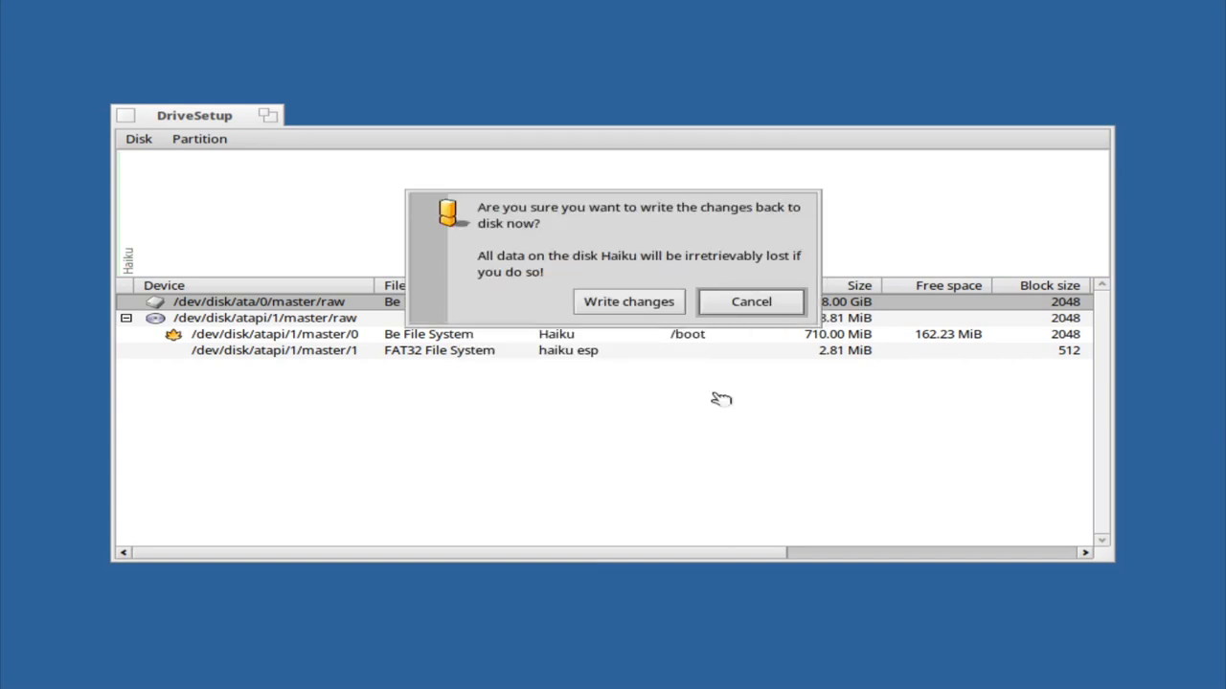
{"action": "left_click", "coordinate": [669, 305]}
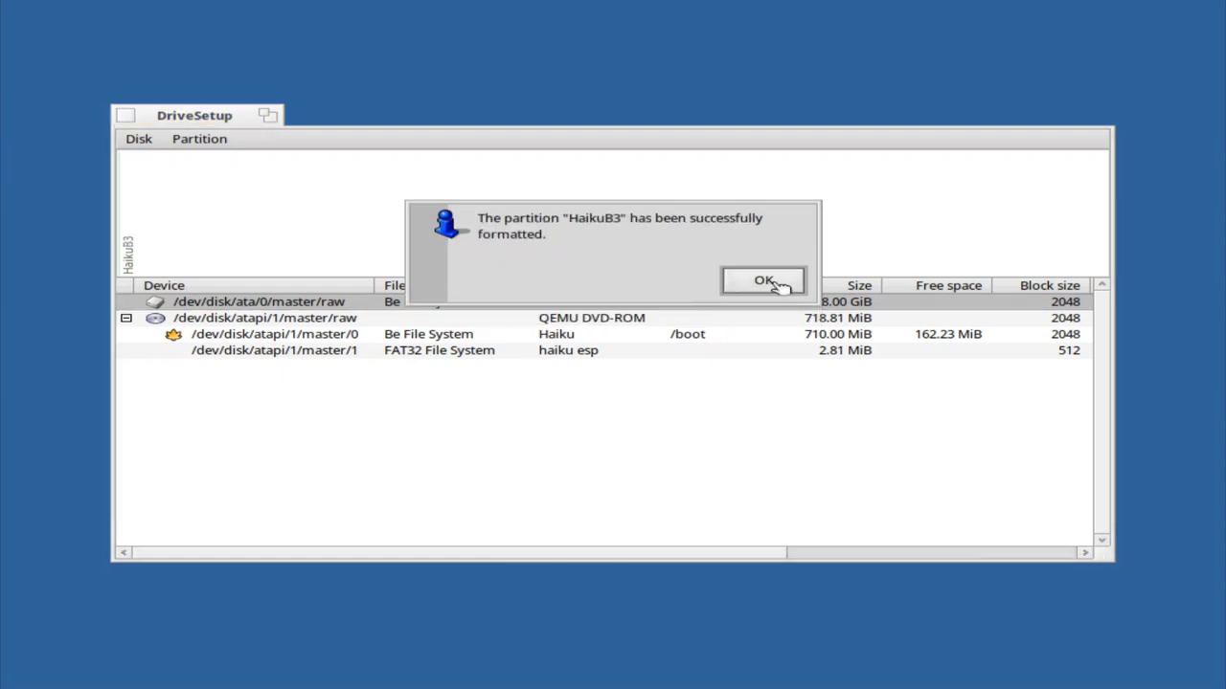
{"action": "left_click", "coordinate": [773, 281]}
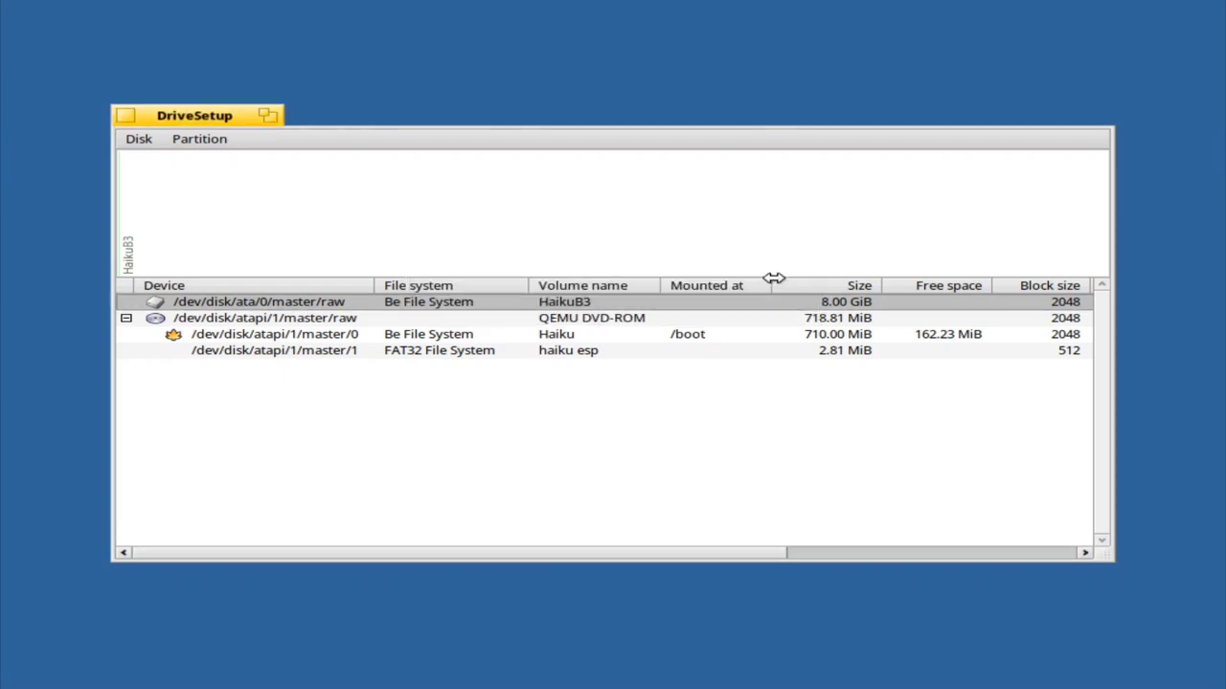
Close DriveSetup and set the installer's target to the HaikuB3 disk
{"action": "left_click", "coordinate": [126, 116]}
{"action": "left_click", "coordinate": [534, 378]}
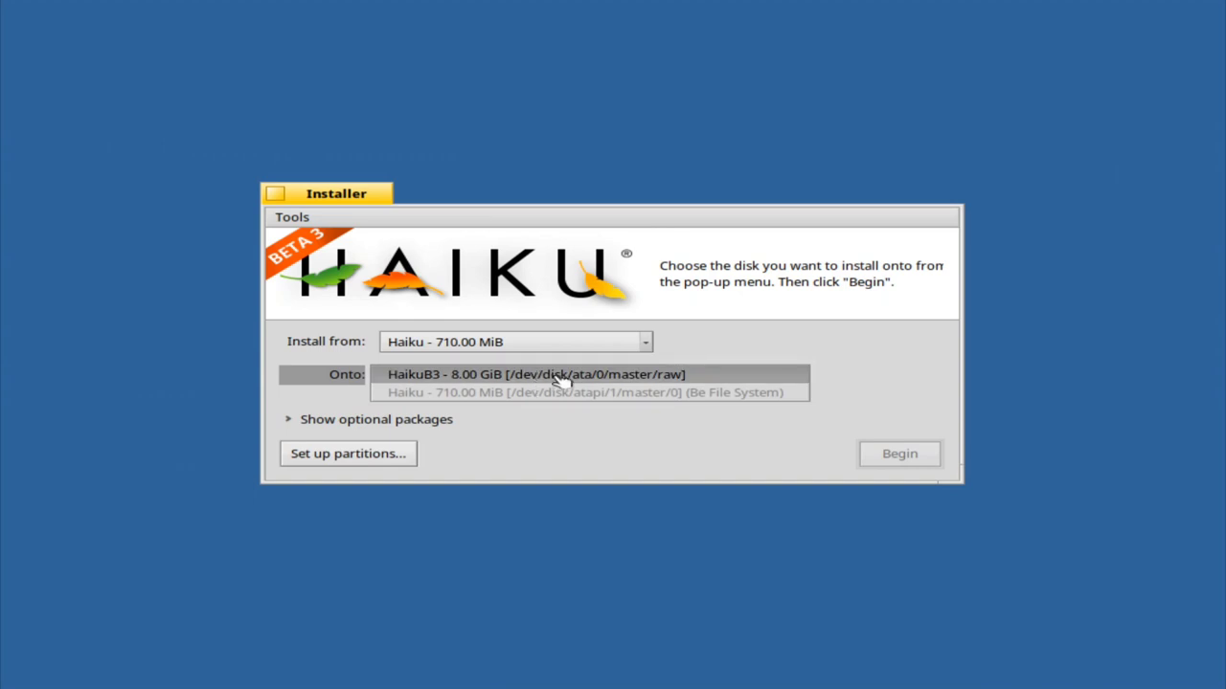
{"action": "left_click", "coordinate": [561, 378]}
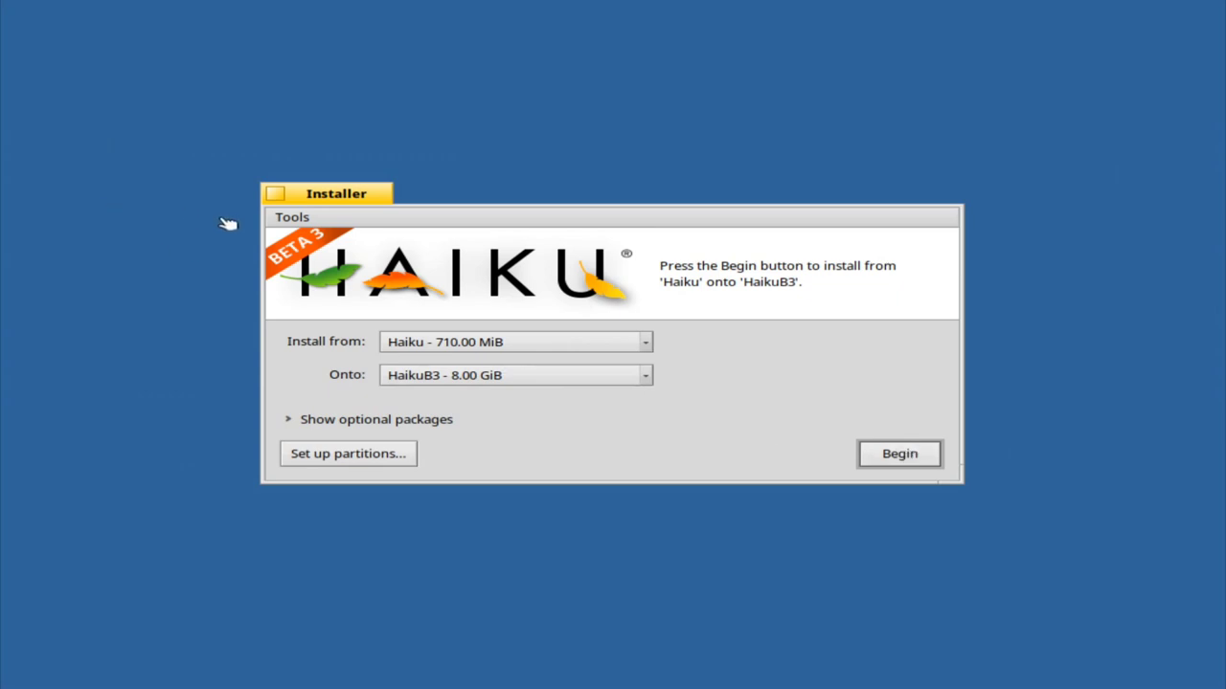
Glance at the Tools menu, install Haiku onto HaikuB3, and restart when finished
{"action": "left_click", "coordinate": [292, 218]}
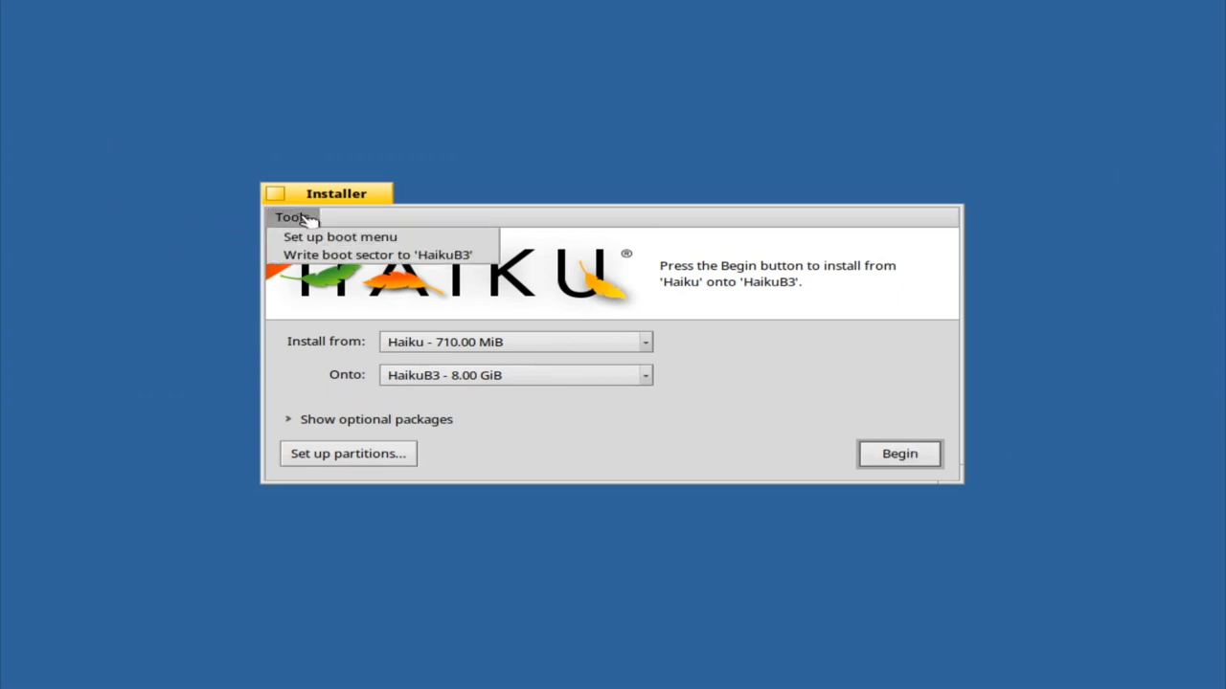
{"action": "left_click", "coordinate": [335, 220]}
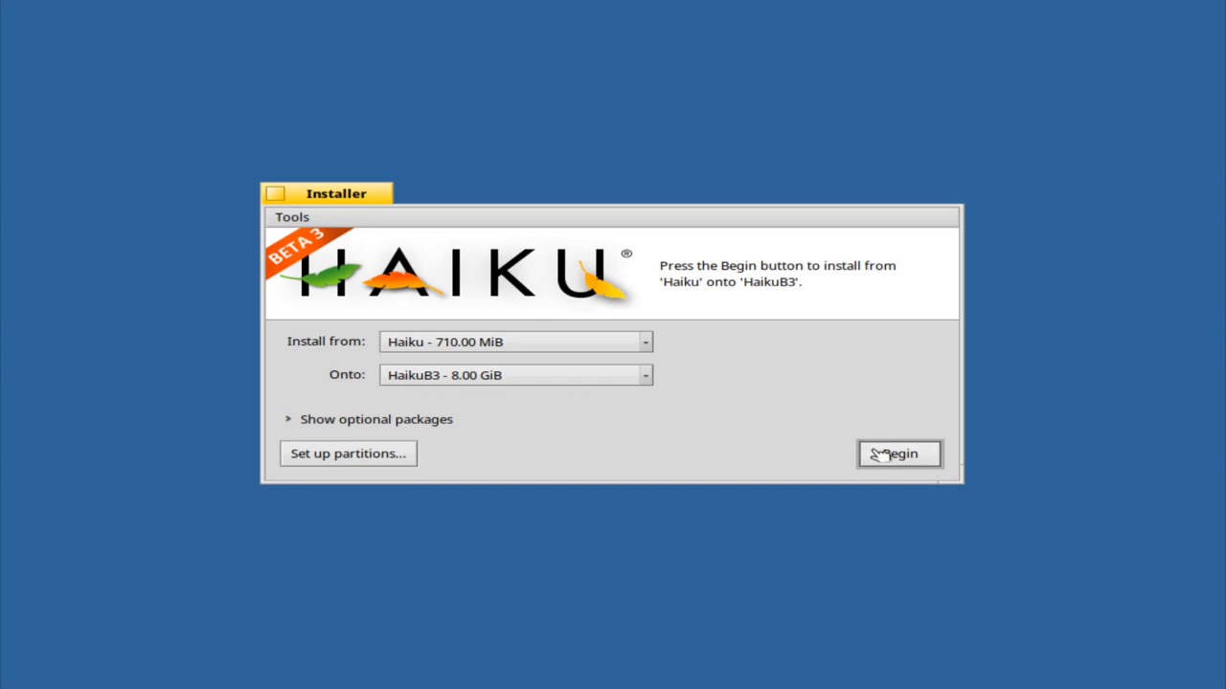
{"action": "left_click", "coordinate": [886, 456]}
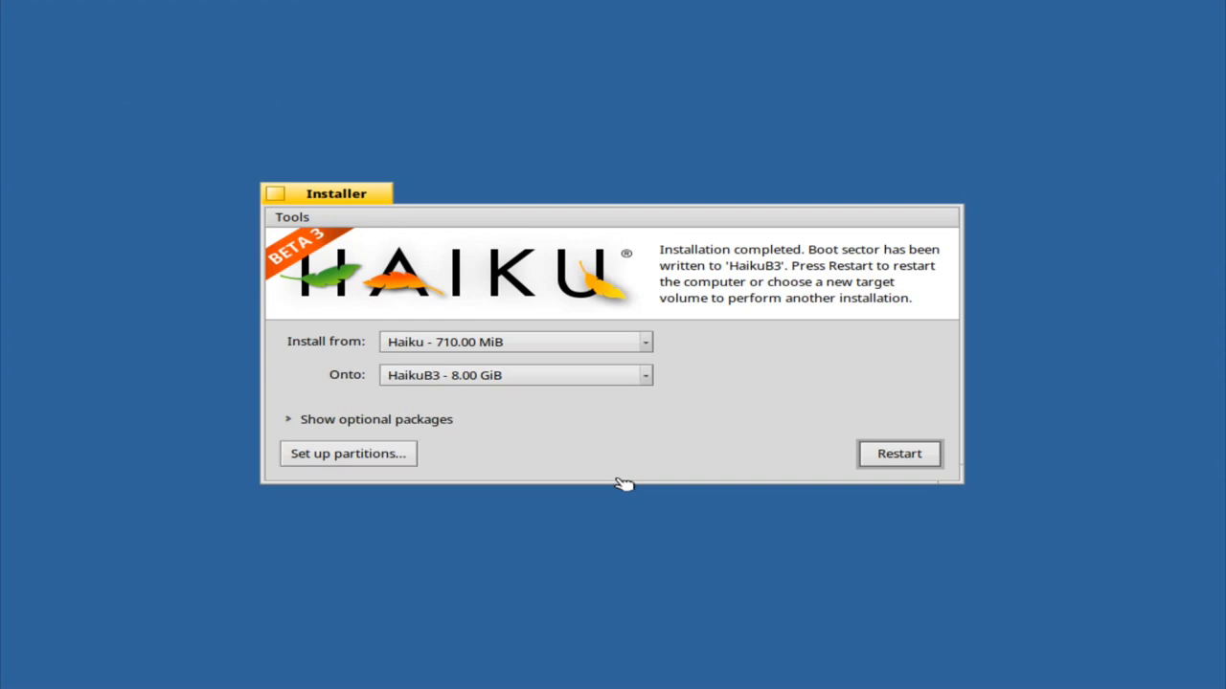
{"action": "left_click", "coordinate": [900, 454]}
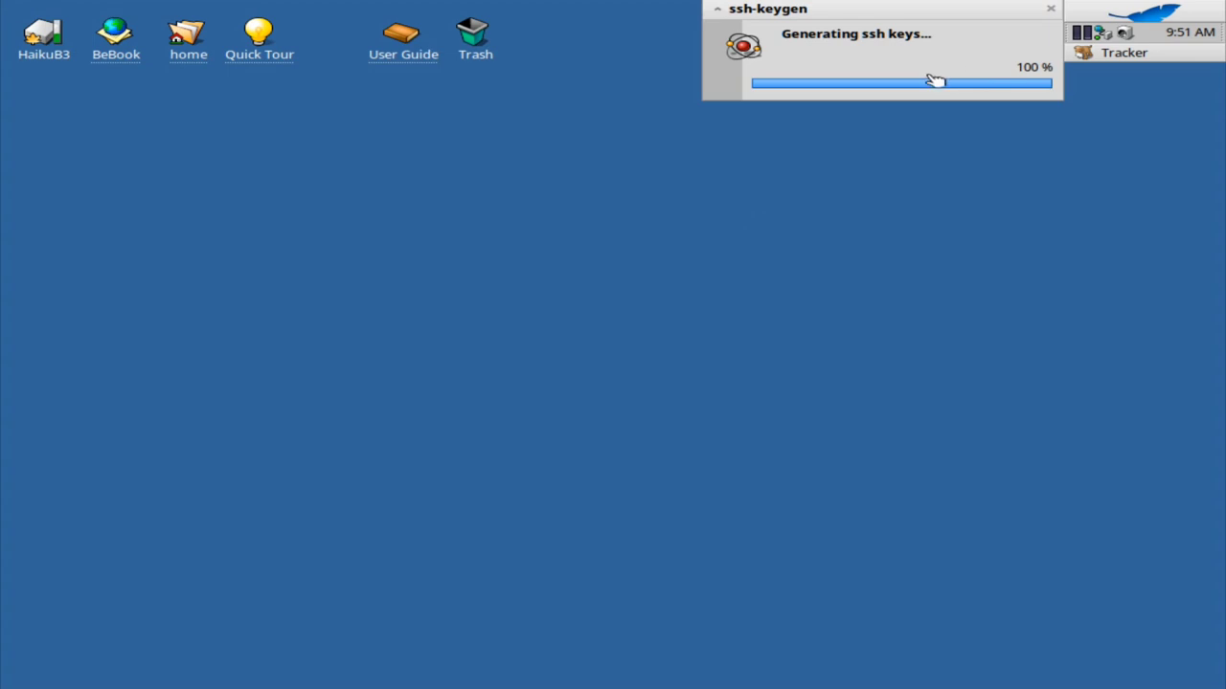
Close the ssh key window, then set and keep a 1920 x 1080 screen resolution
{"action": "left_click", "coordinate": [1050, 9]}
{"action": "left_click", "coordinate": [1102, 17]}
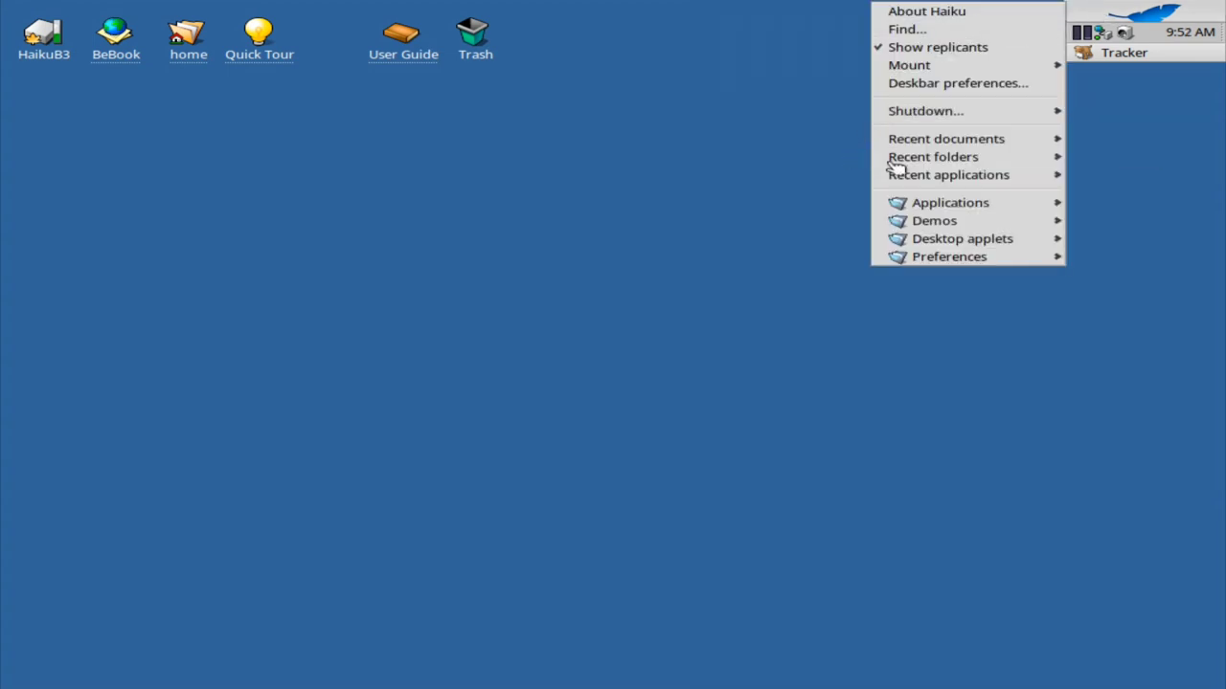
{"action": "mouse_move", "coordinate": [941, 261]}
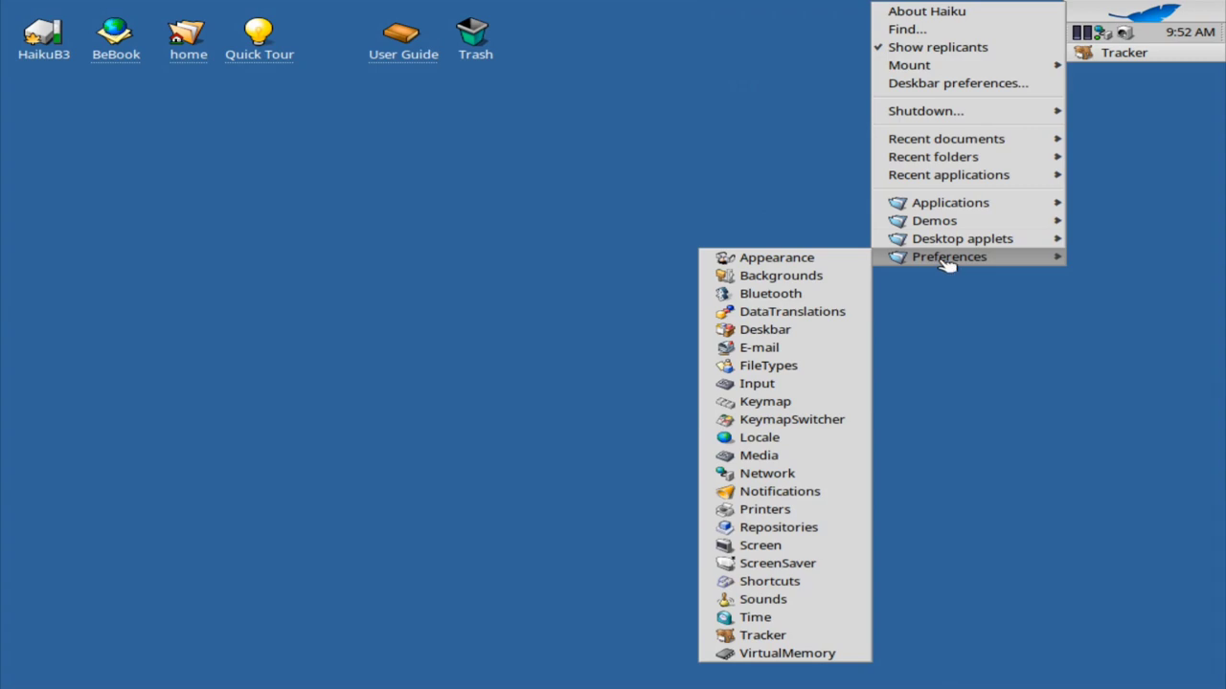
{"action": "left_click", "coordinate": [795, 544]}
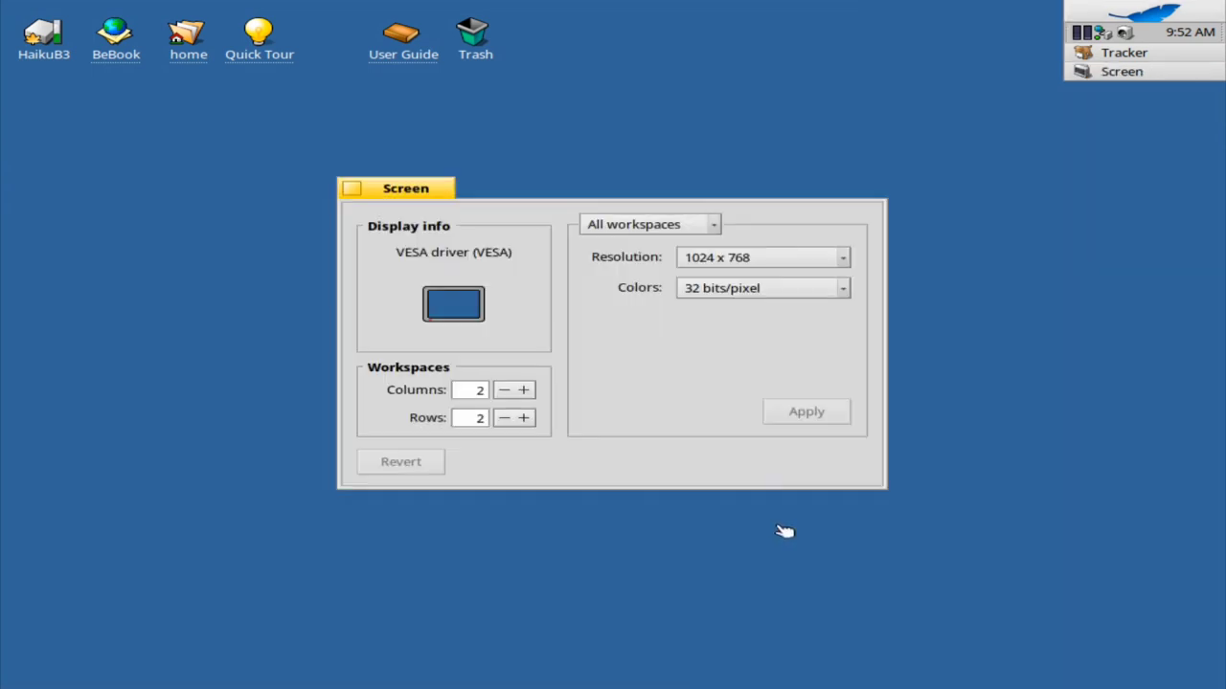
{"action": "left_click", "coordinate": [843, 259]}
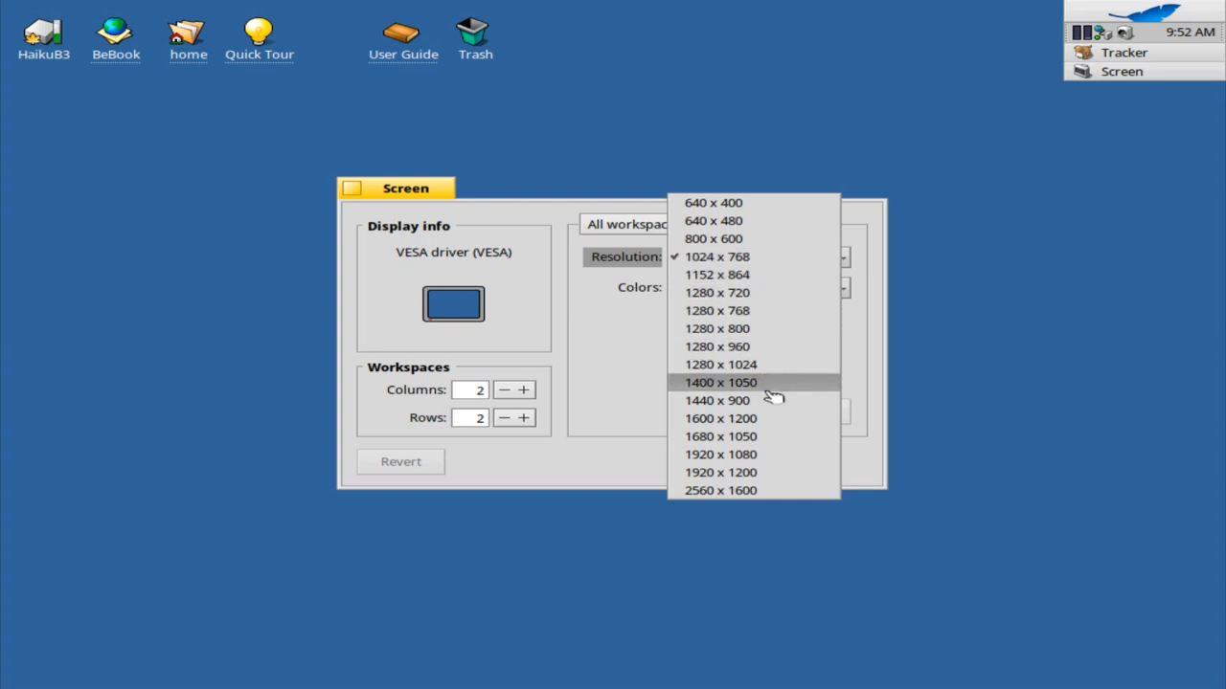
{"action": "left_click", "coordinate": [766, 456]}
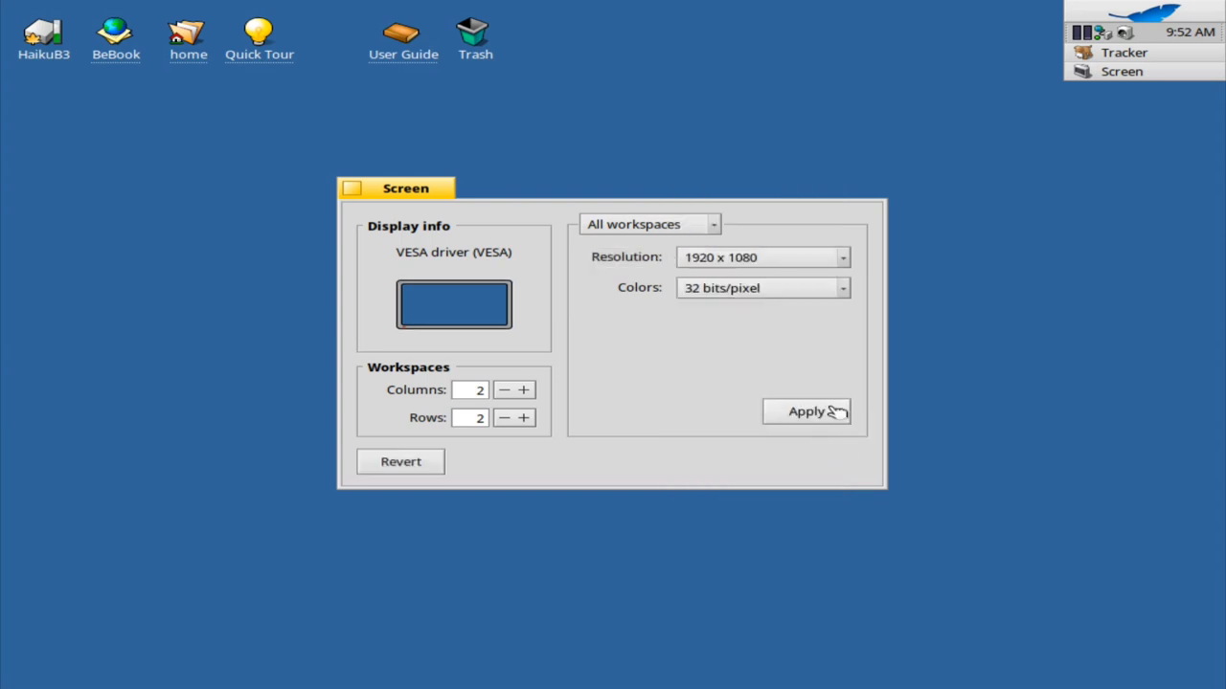
{"action": "left_click", "coordinate": [821, 413]}
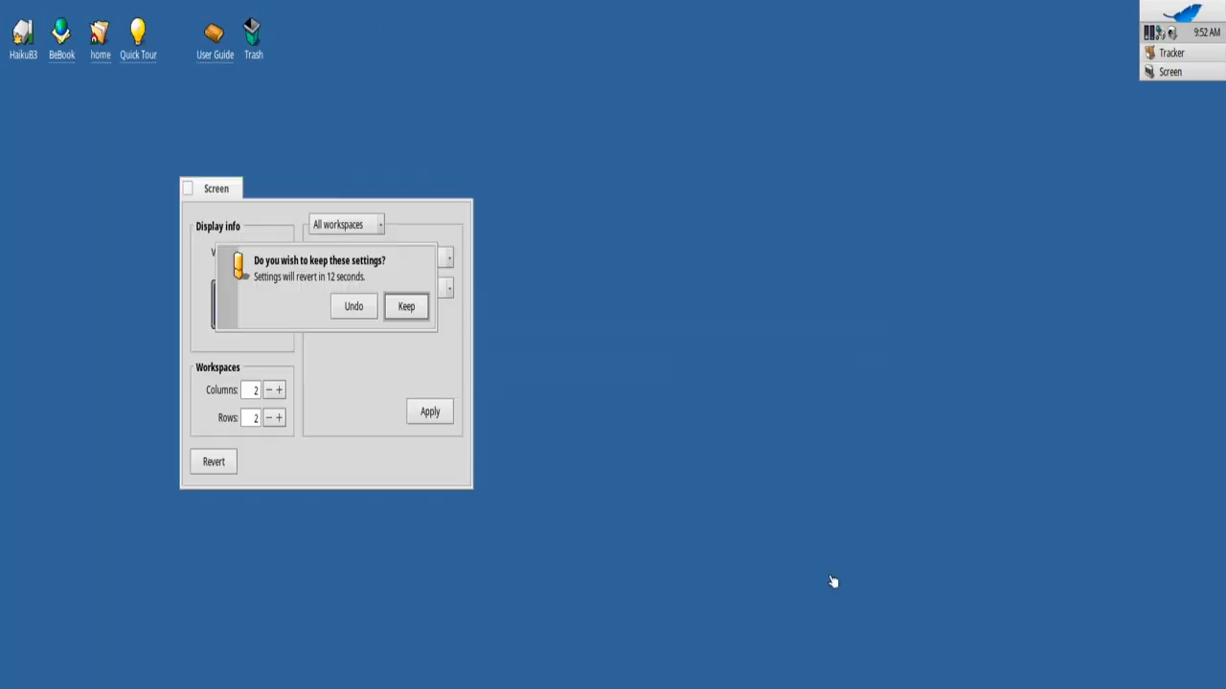
{"action": "left_click", "coordinate": [418, 313]}
{"action": "left_click_drag", "start_coordinate": [200, 189], "coordinate": [245, 192]}
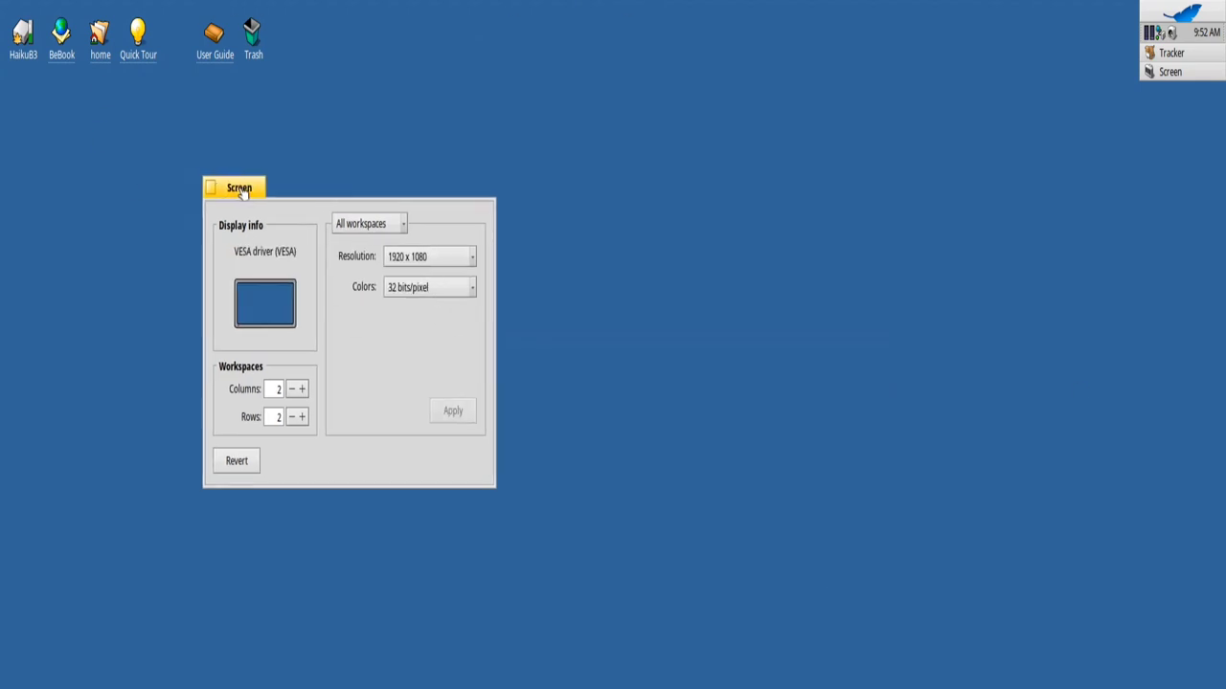
{"action": "key", "text": "ctrl+alt+f"}
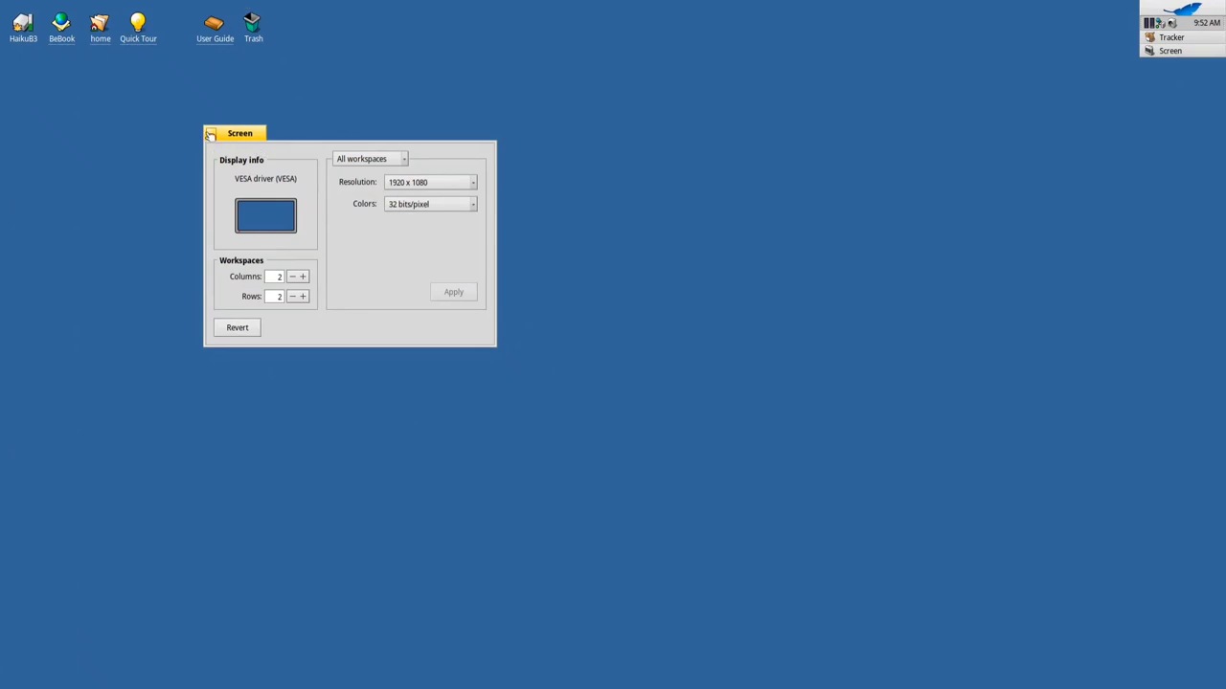
{"action": "left_click", "coordinate": [210, 134]}
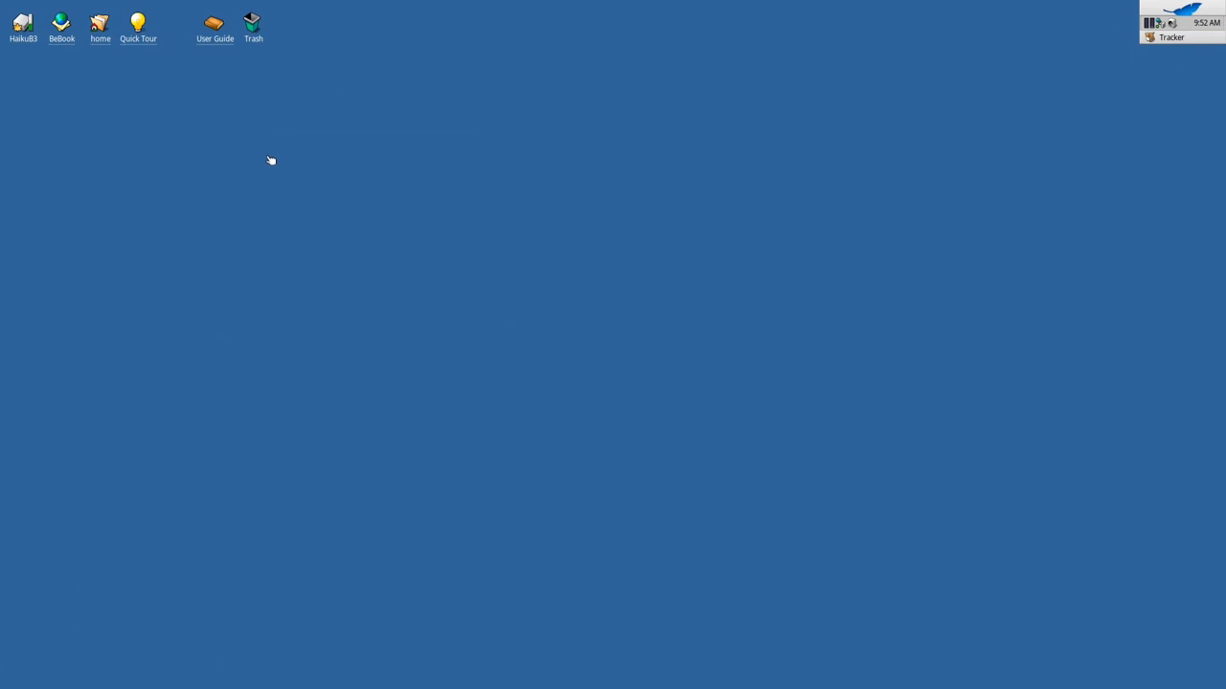
Switch the desktop icon view to 64 x 64
{"action": "right_click", "coordinate": [195, 121]}
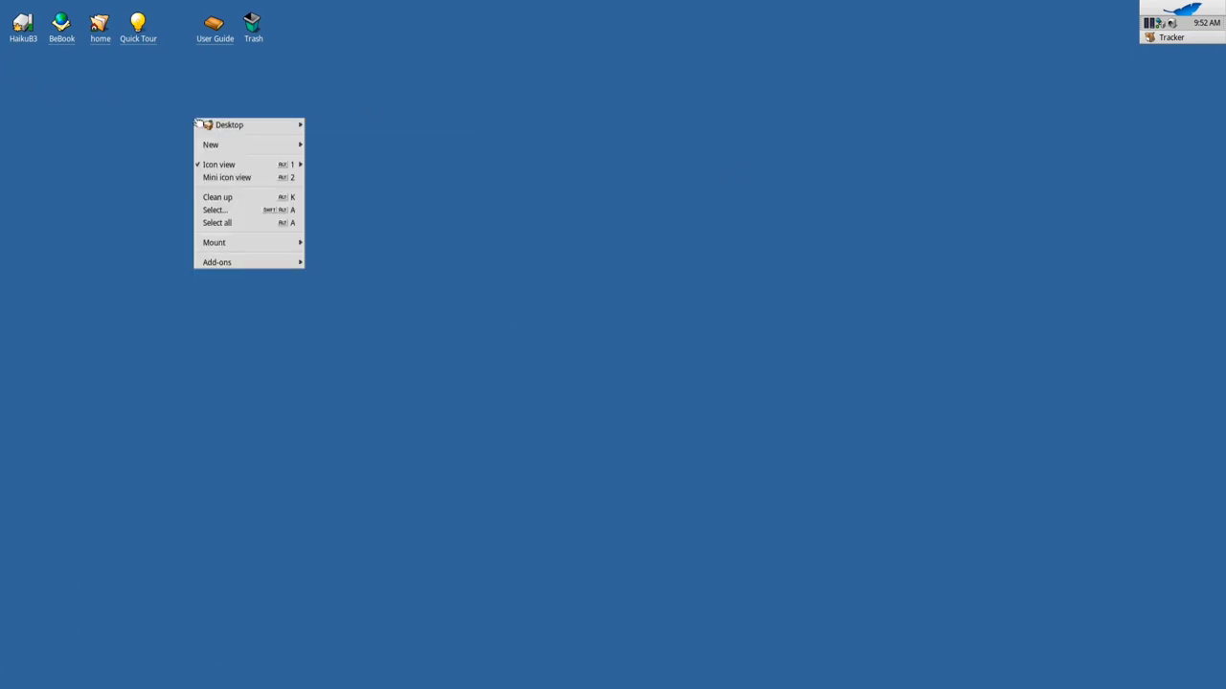
{"action": "mouse_move", "coordinate": [296, 166]}
{"action": "left_click", "coordinate": [355, 217]}
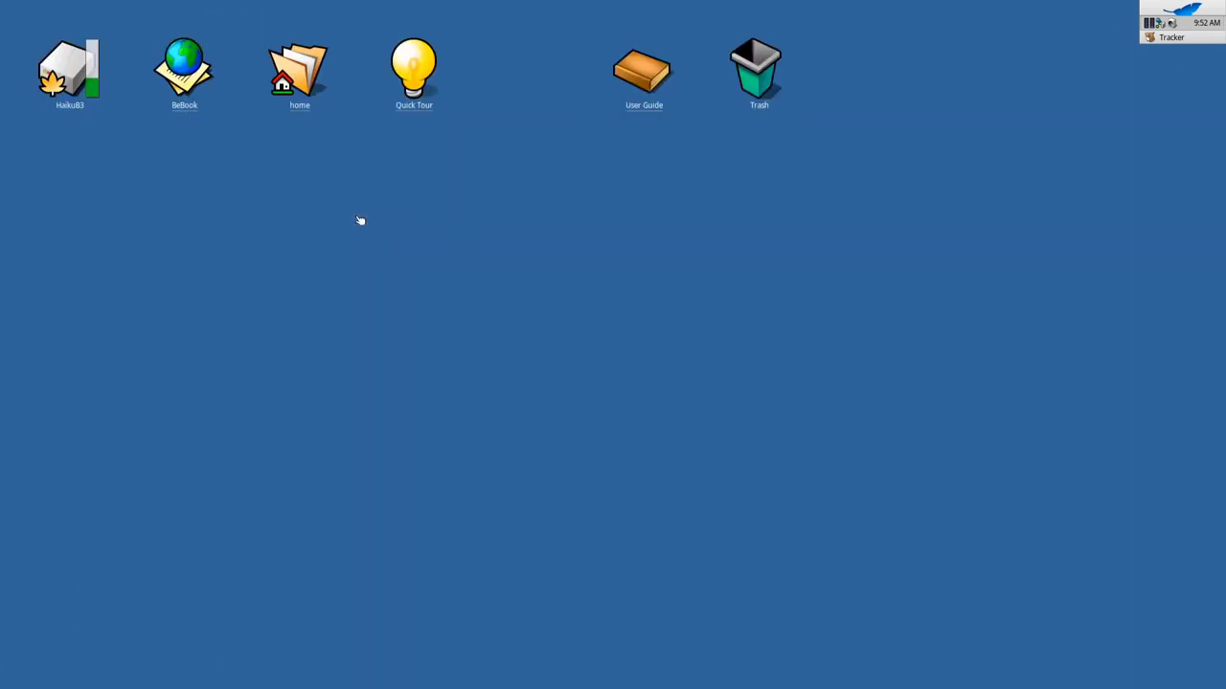
{"action": "left_click", "coordinate": [631, 69]}
{"action": "left_click", "coordinate": [674, 183]}
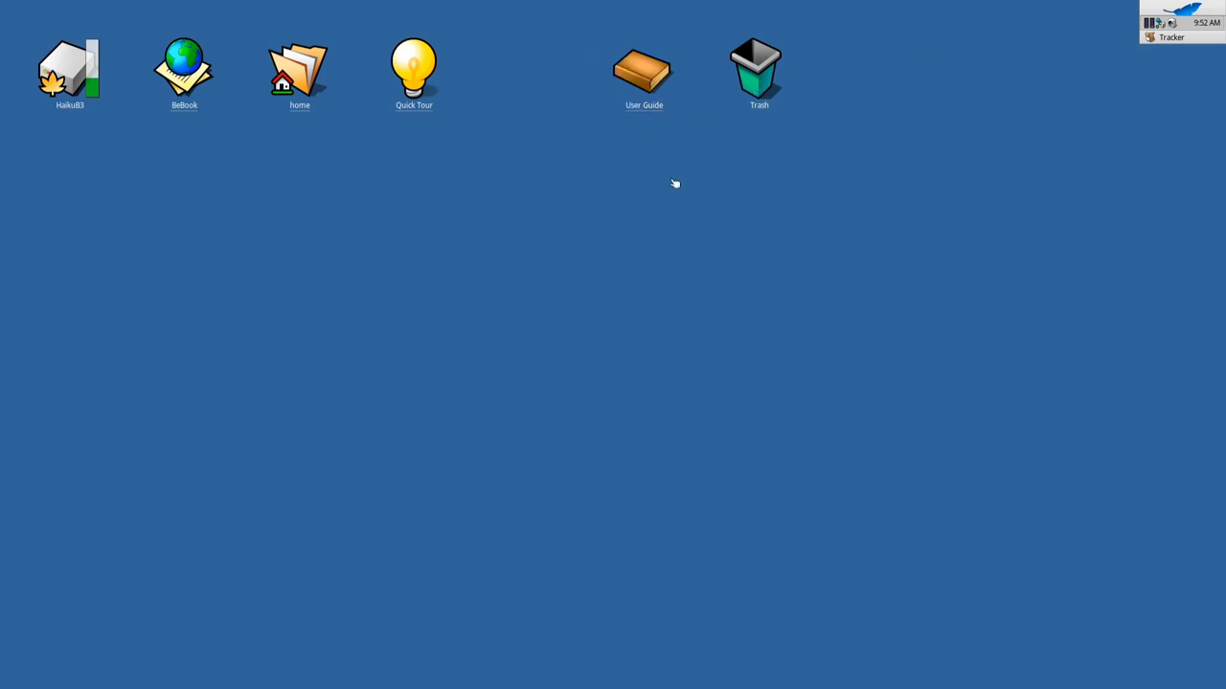
Open the Haiku User Guide, scroll through it, and close it
{"action": "double_click", "coordinate": [644, 84]}
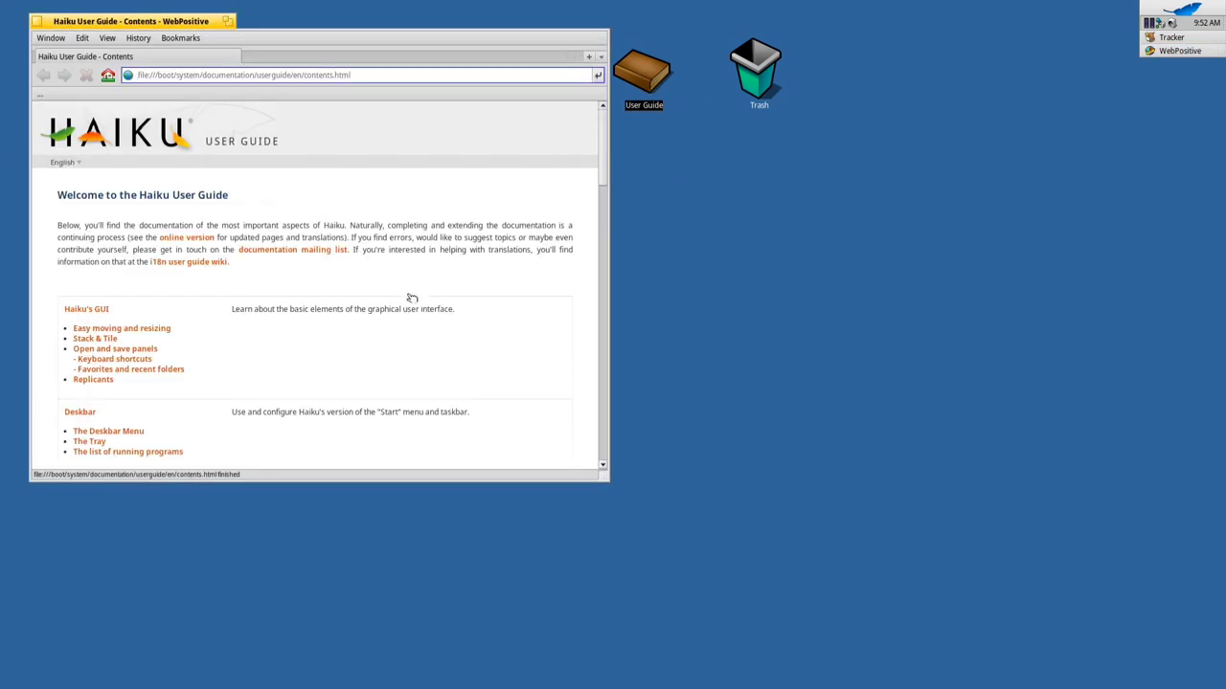
{"action": "scroll", "coordinate": [411, 301], "scroll_direction": "down", "scroll_amount": 7}
{"action": "scroll", "coordinate": [410, 301], "scroll_direction": "up", "scroll_amount": 5}
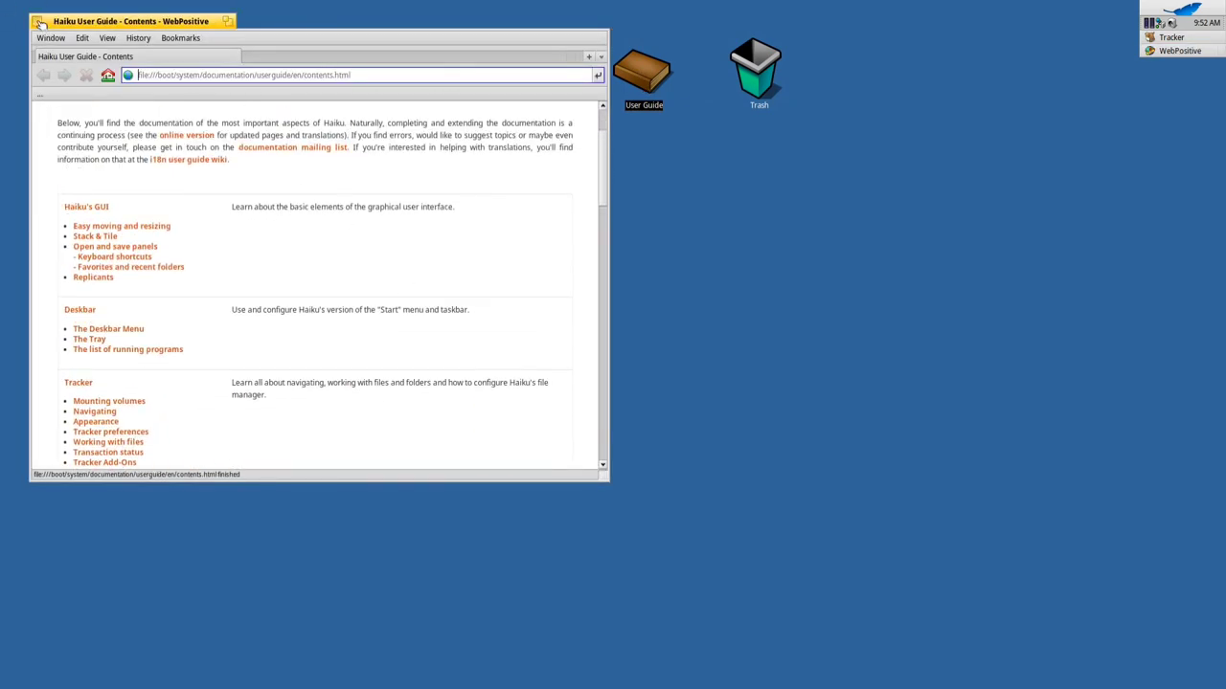
{"action": "left_click", "coordinate": [36, 21]}
Open the Quick Tour and advance two slides to the shortcut key page
{"action": "double_click", "coordinate": [417, 80]}
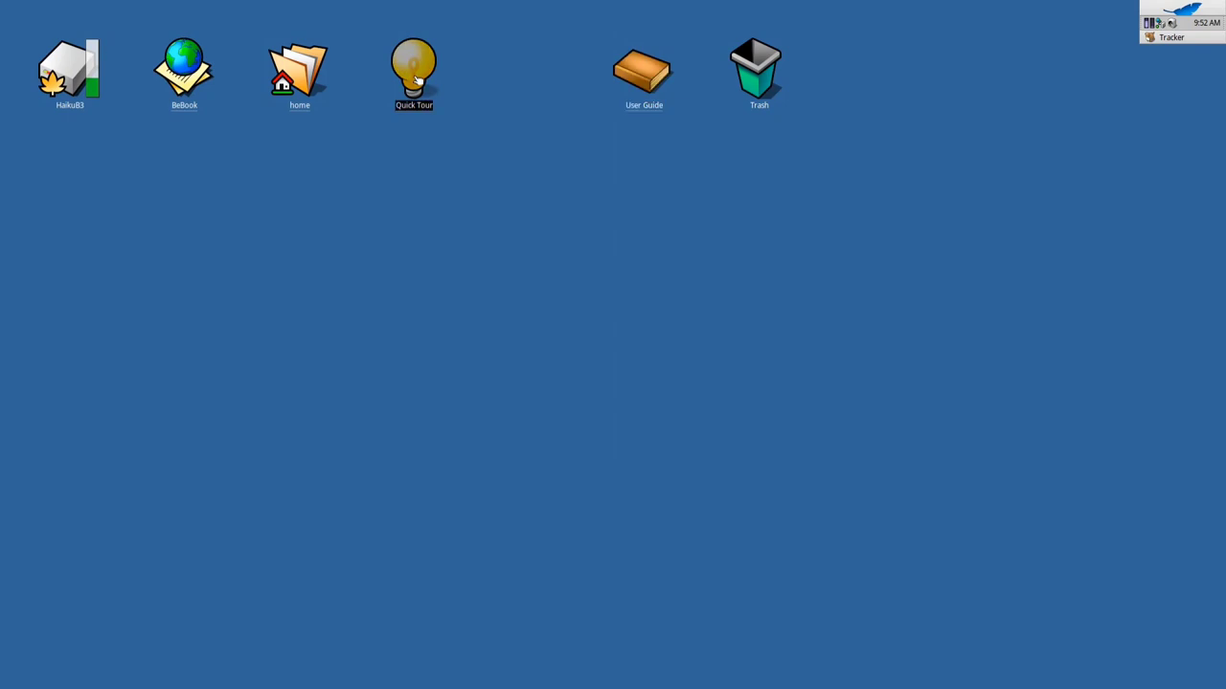
{"action": "key", "text": "Right"}
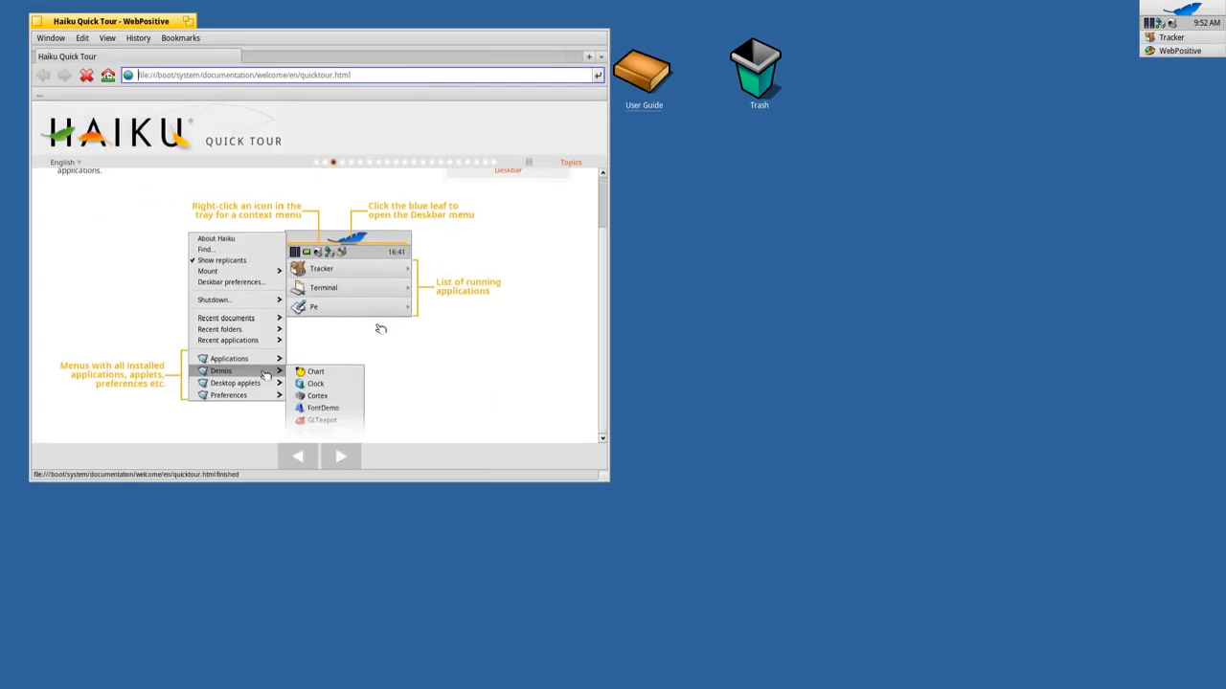
{"action": "key", "text": "Right"}
{"action": "key", "text": "Right"}
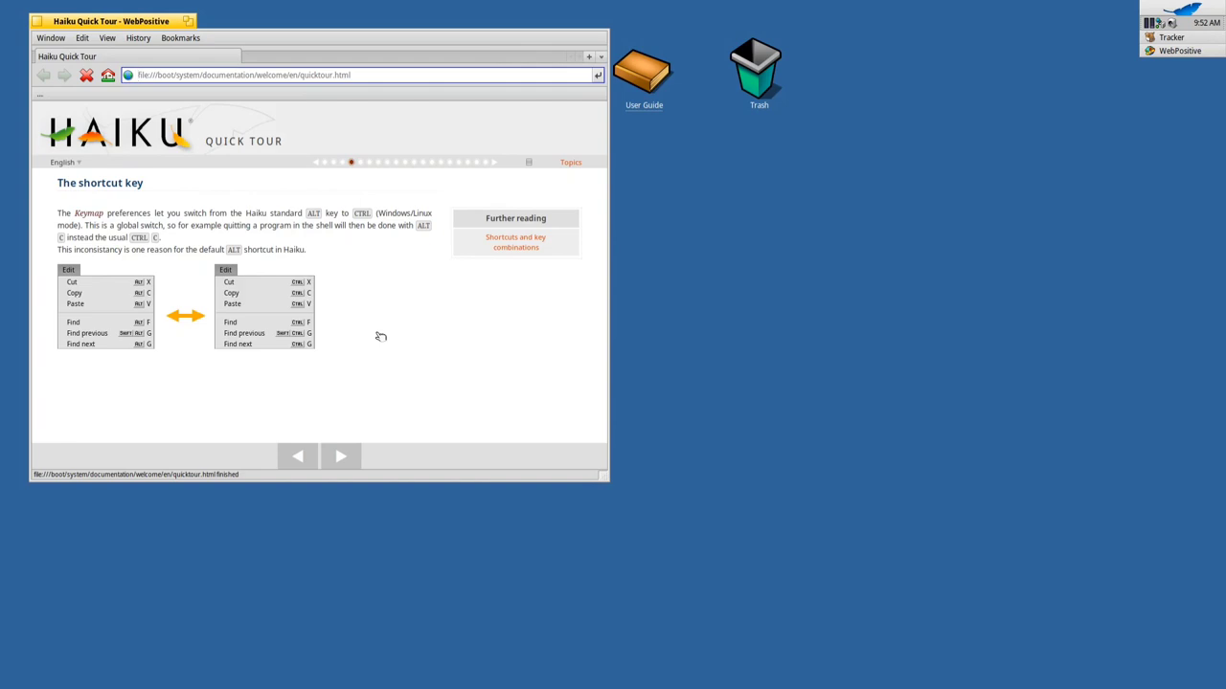
Close the Quick Tour, briefly open the home folder and HaikuB3 disk, then open the Deskbar menu
{"action": "left_click", "coordinate": [36, 21]}
{"action": "double_click", "coordinate": [302, 85]}
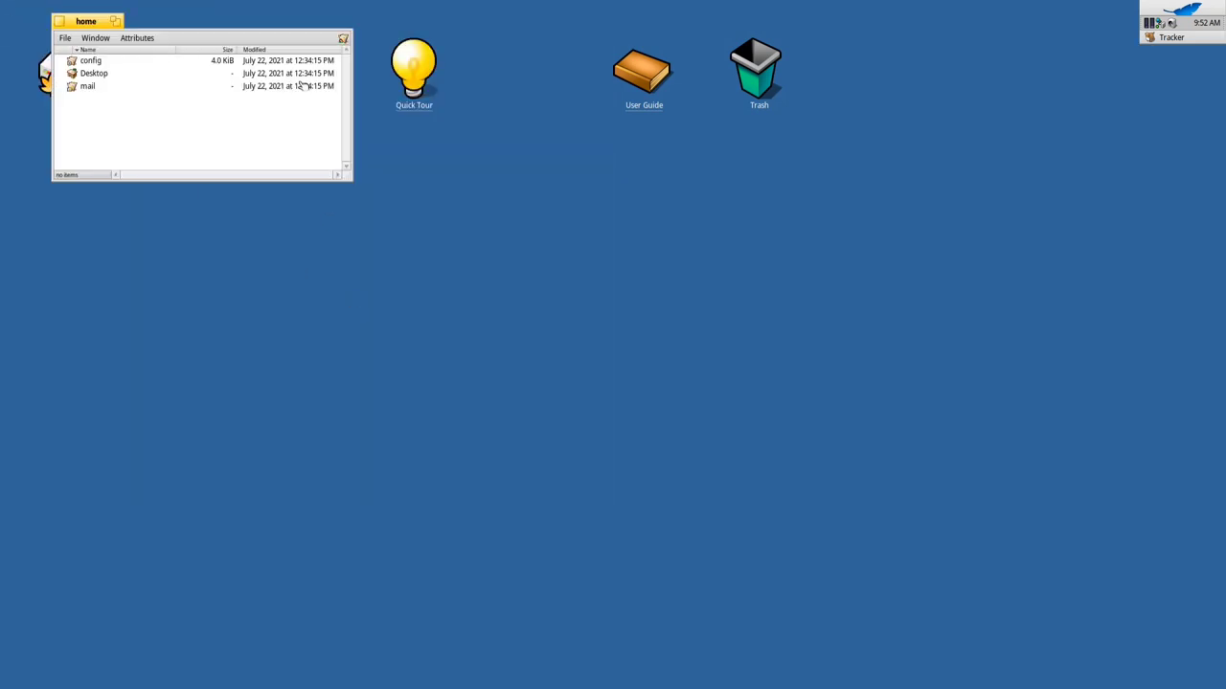
{"action": "left_click", "coordinate": [60, 29]}
{"action": "double_click", "coordinate": [75, 55]}
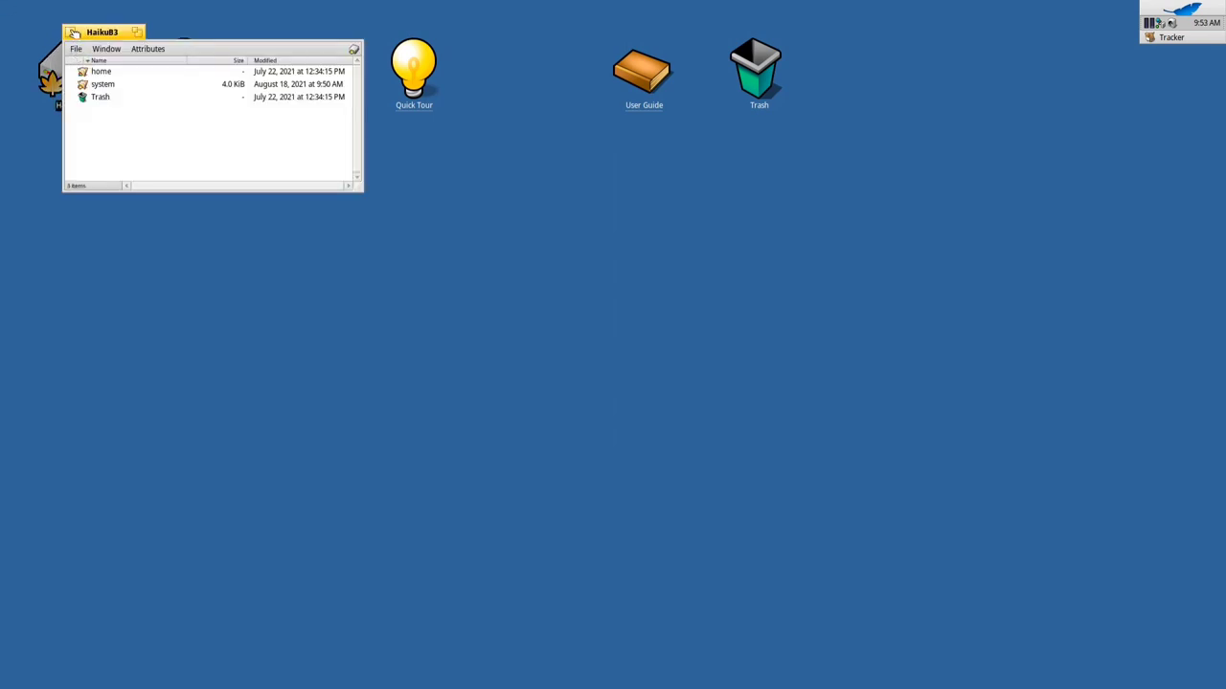
{"action": "left_click", "coordinate": [73, 33]}
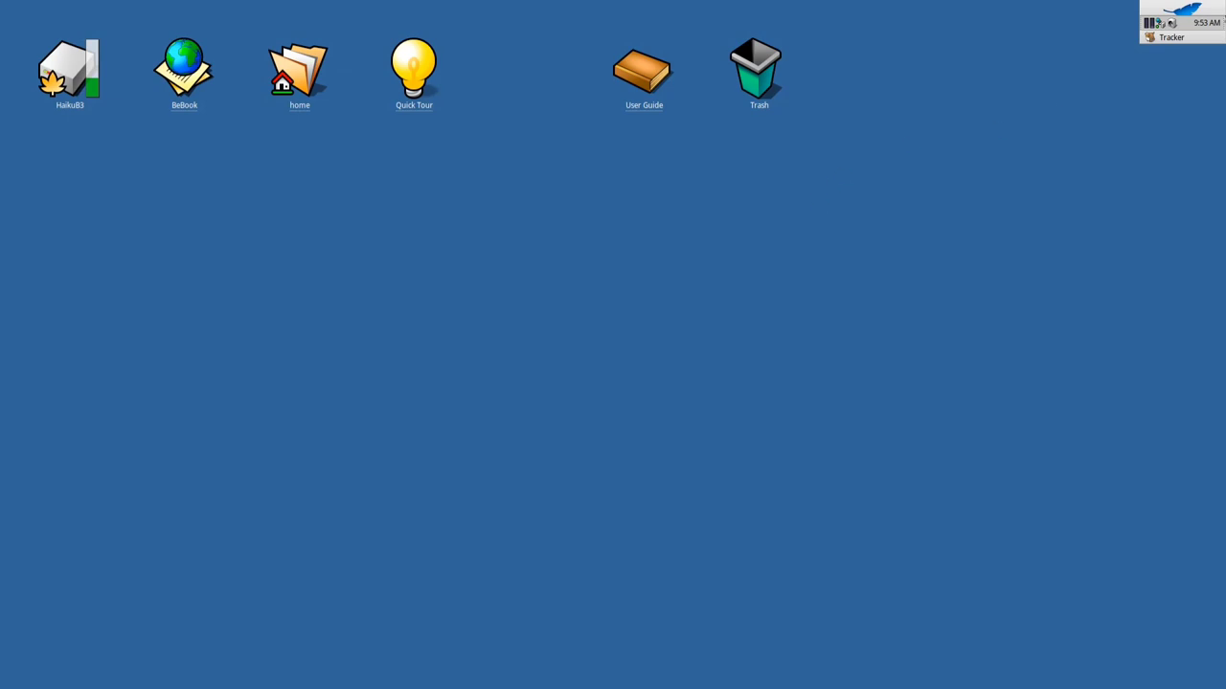
{"action": "left_click", "coordinate": [1187, 8]}
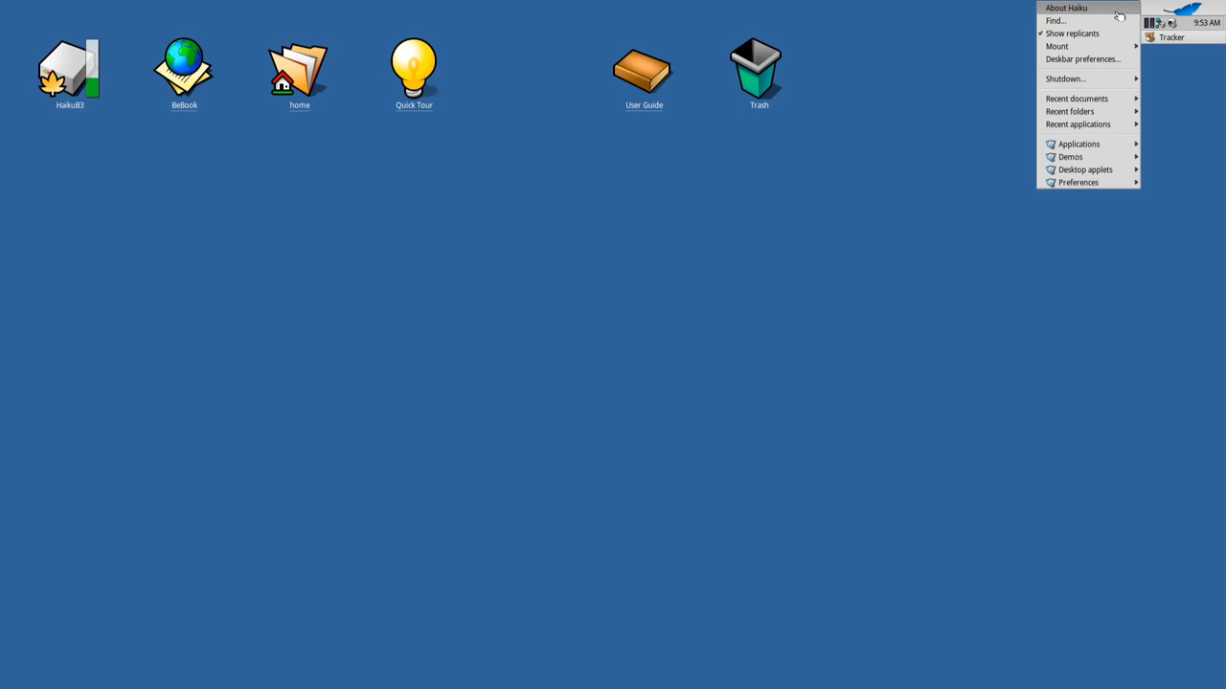
View the About Haiku system information, scroll its details, and close it
{"action": "left_click", "coordinate": [1117, 10]}
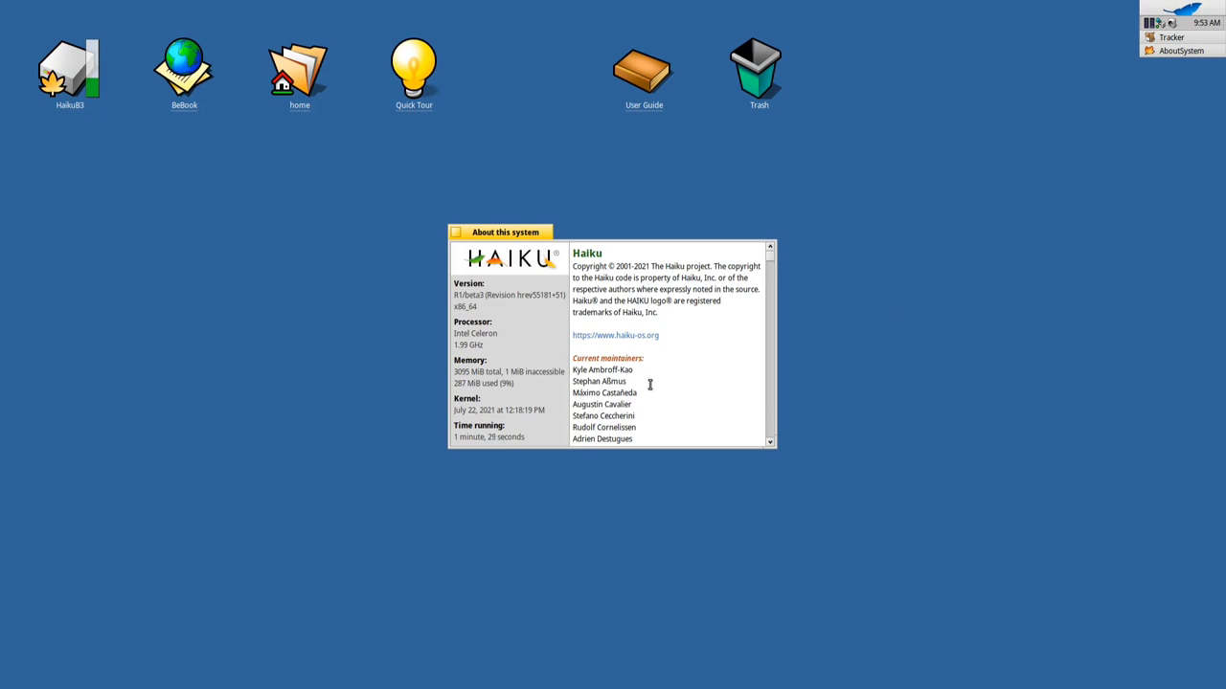
{"action": "scroll", "coordinate": [694, 402], "scroll_direction": "down", "scroll_amount": 3}
{"action": "scroll", "coordinate": [693, 402], "scroll_direction": "up", "scroll_amount": 3}
{"action": "left_click", "coordinate": [459, 233]}
Launch WebPositive from the Deskbar's Applications menu
{"action": "left_click", "coordinate": [1147, 6]}
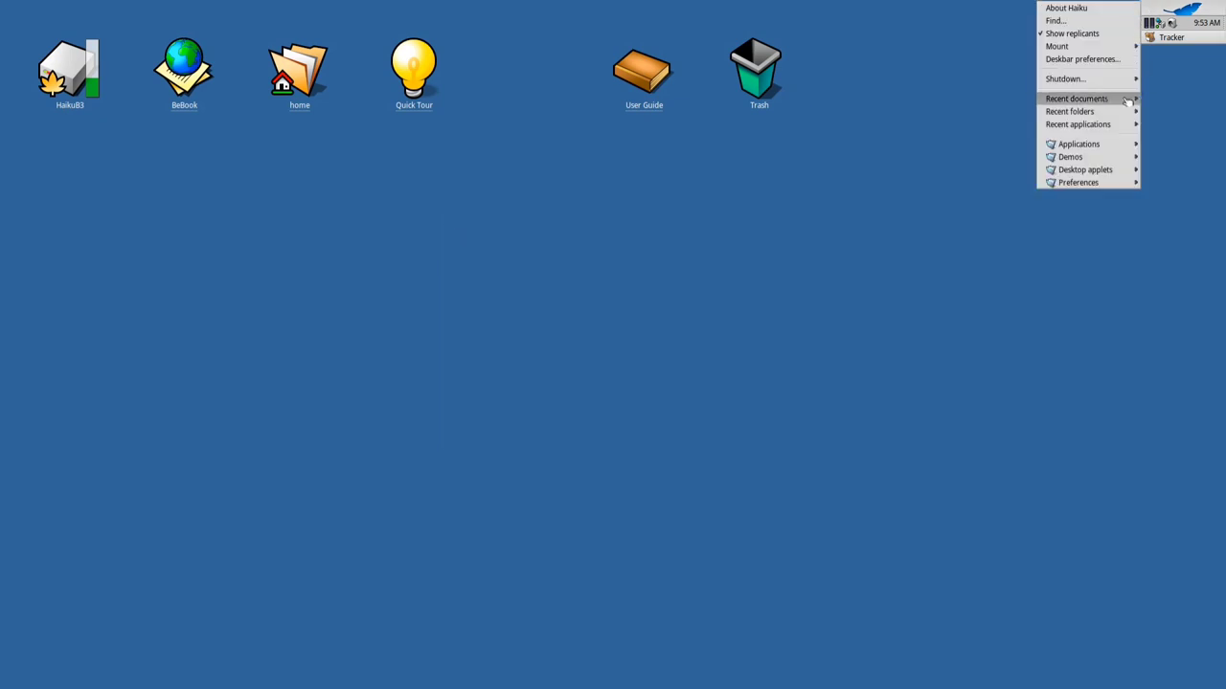
{"action": "mouse_move", "coordinate": [1084, 161]}
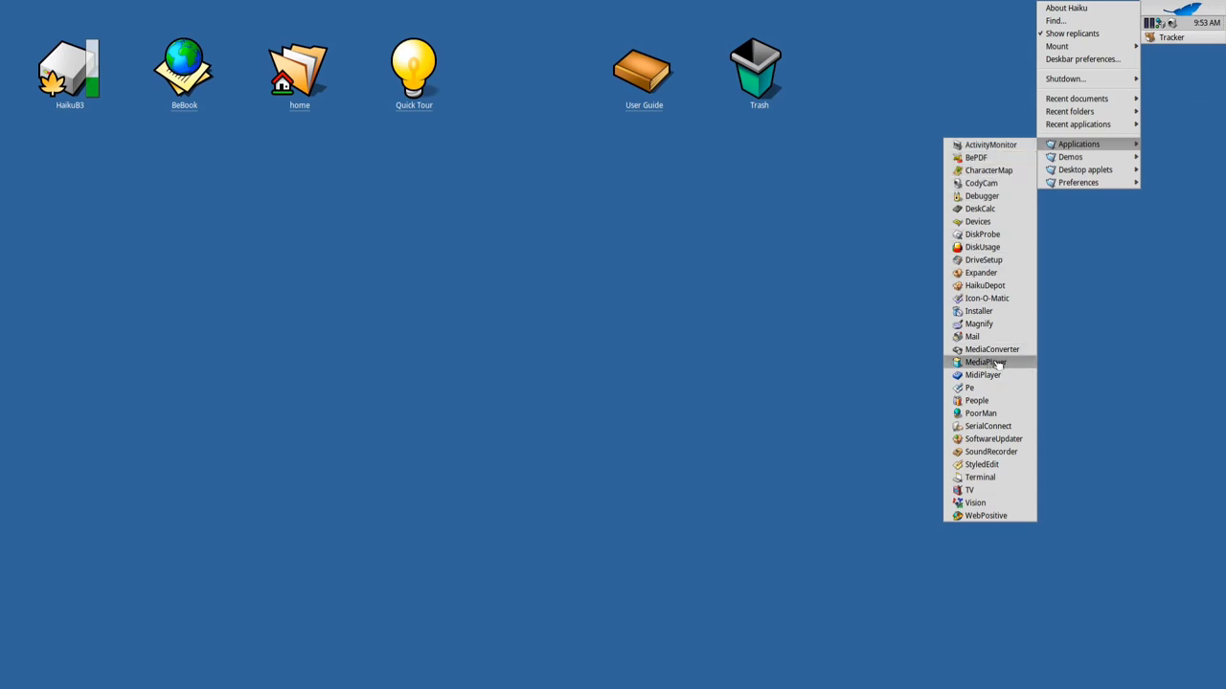
{"action": "left_click", "coordinate": [996, 515]}
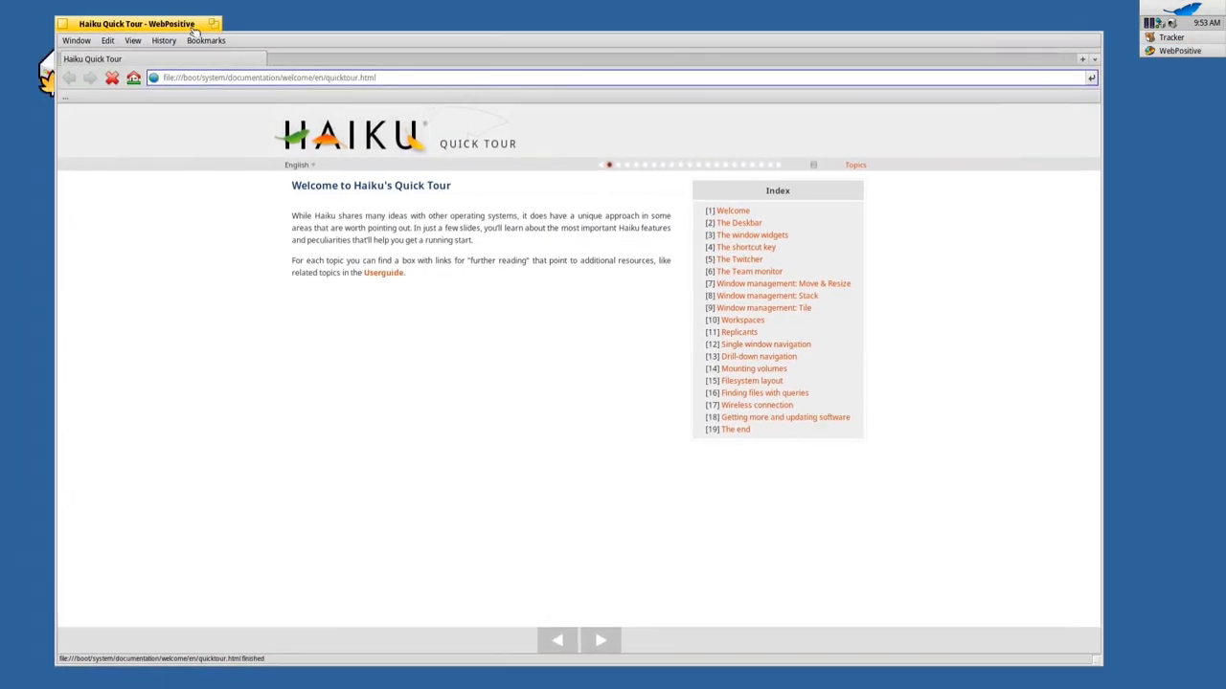
{"action": "left_click", "coordinate": [76, 40]}
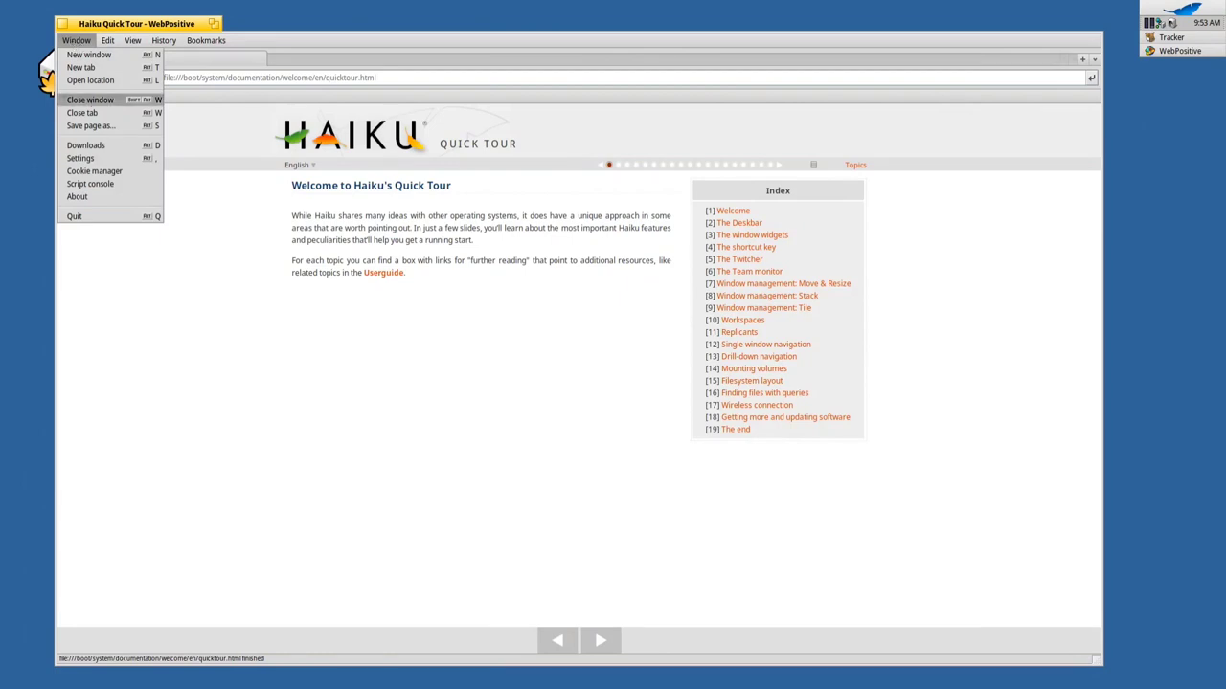
{"action": "left_click", "coordinate": [77, 196]}
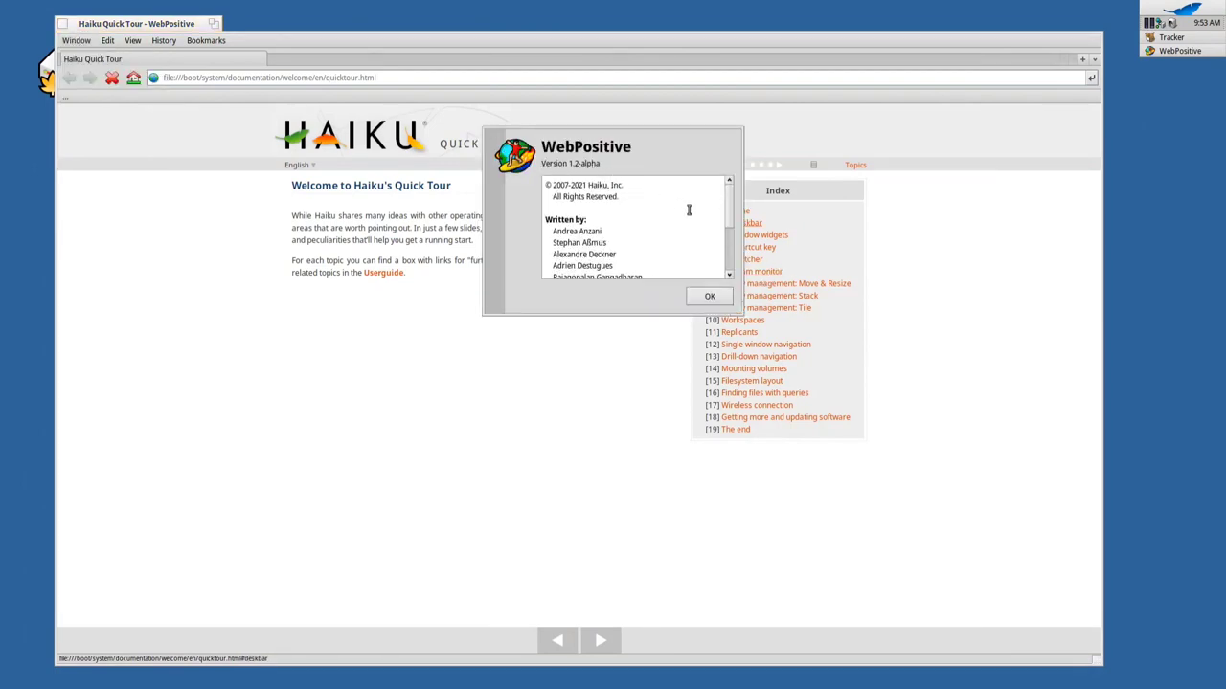
{"action": "scroll", "coordinate": [727, 220], "scroll_direction": "down", "scroll_amount": 5}
{"action": "scroll", "coordinate": [739, 254], "scroll_direction": "down", "scroll_amount": 1}
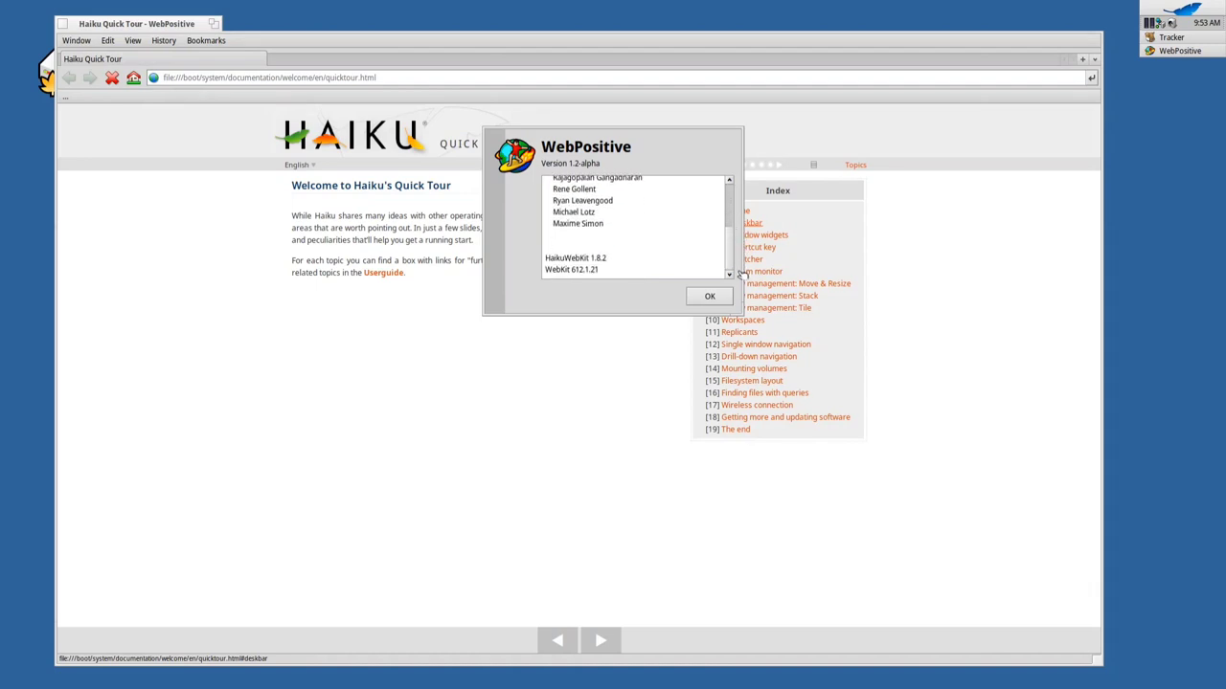
{"action": "left_click_drag", "start_coordinate": [599, 269], "coordinate": [573, 271]}
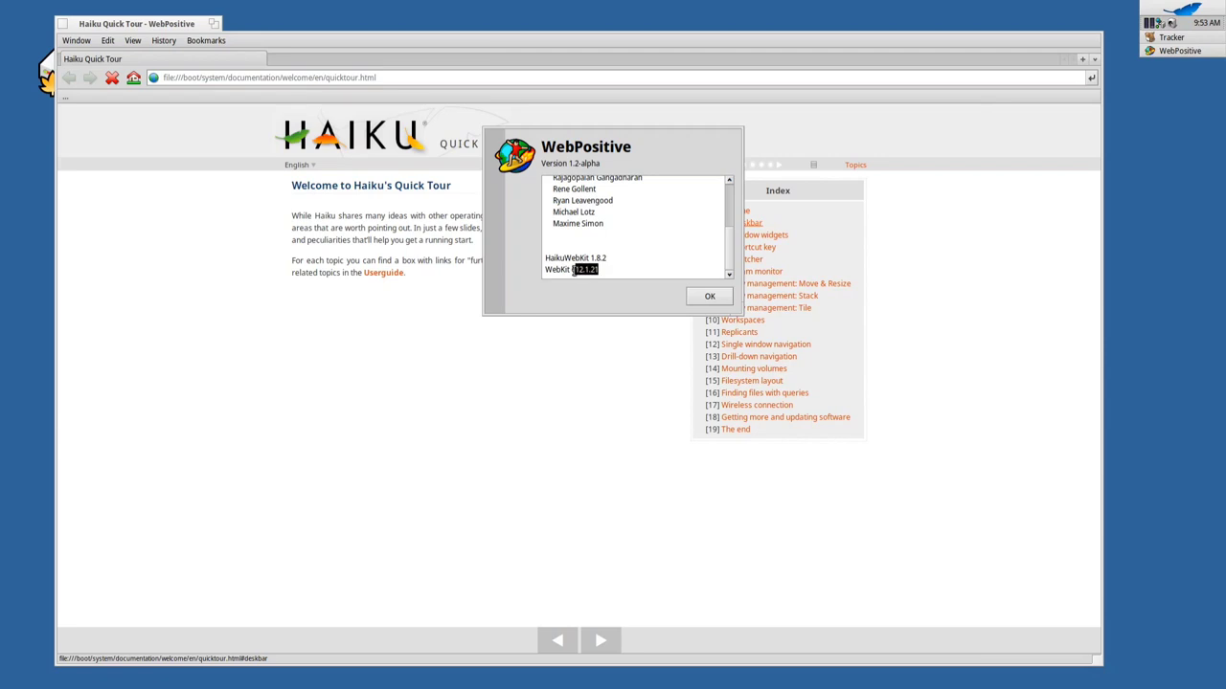
{"action": "left_click", "coordinate": [707, 298]}
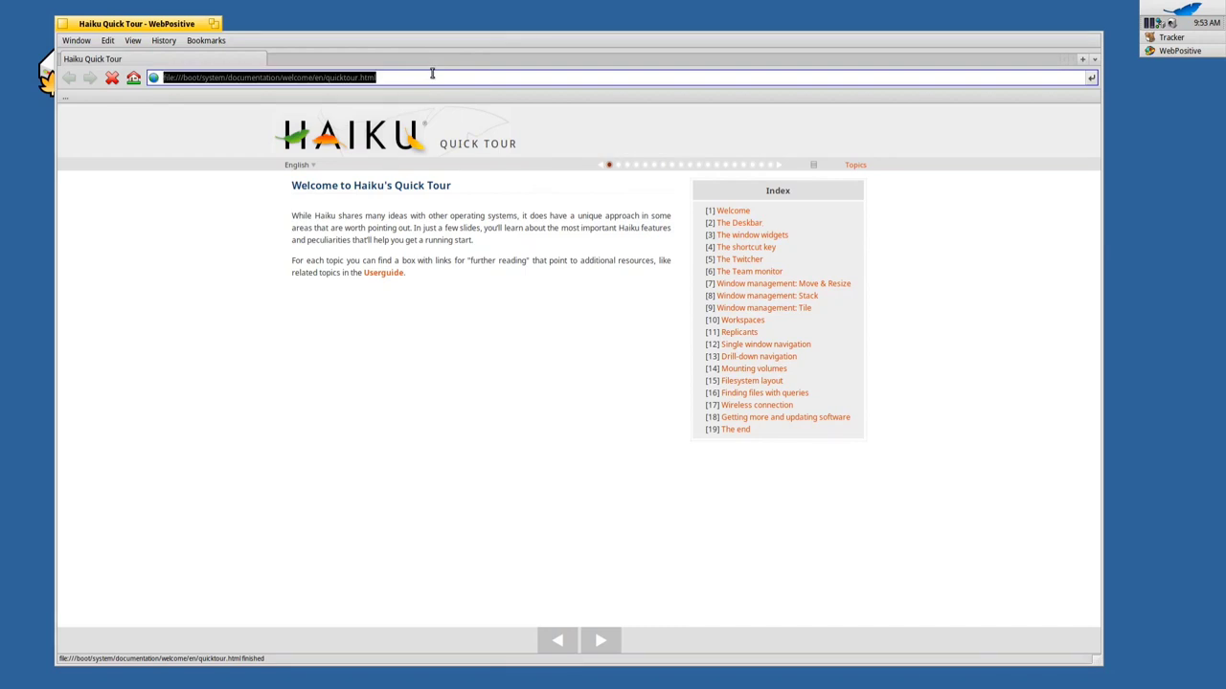
Load youtube.com in WebPositive and accept YouTube's cookie terms
{"action": "type", "text": "youtube.com"}
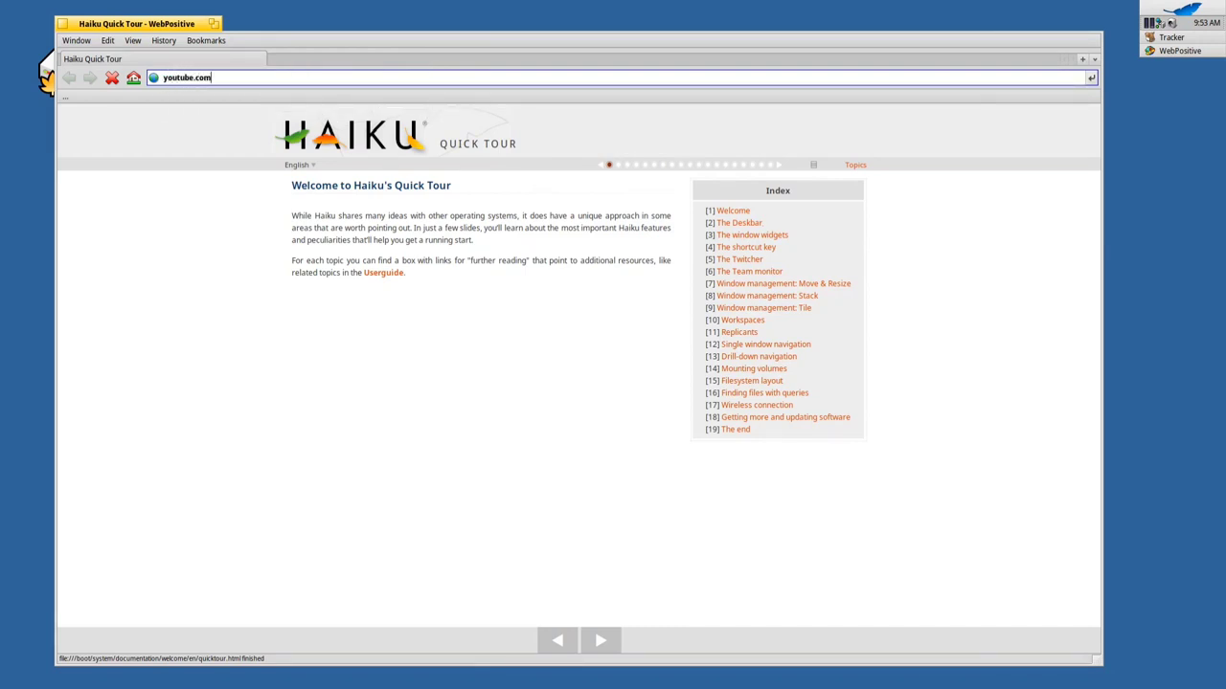
{"action": "key", "text": "Return"}
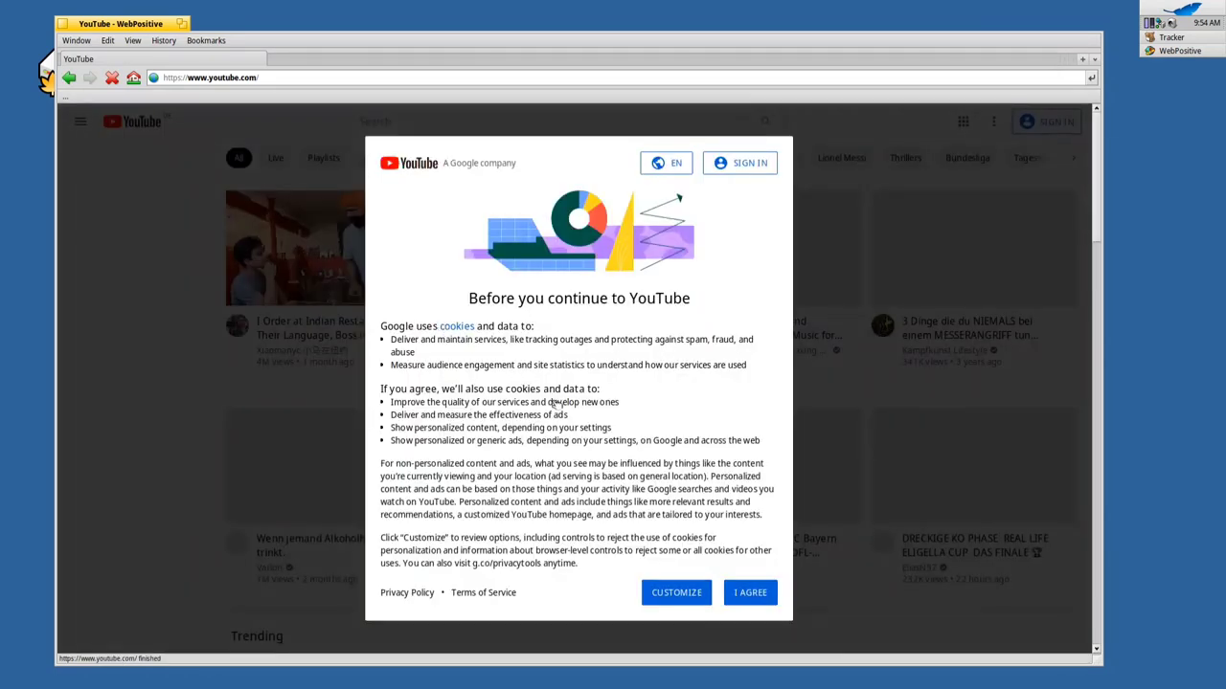
{"action": "left_click", "coordinate": [749, 592]}
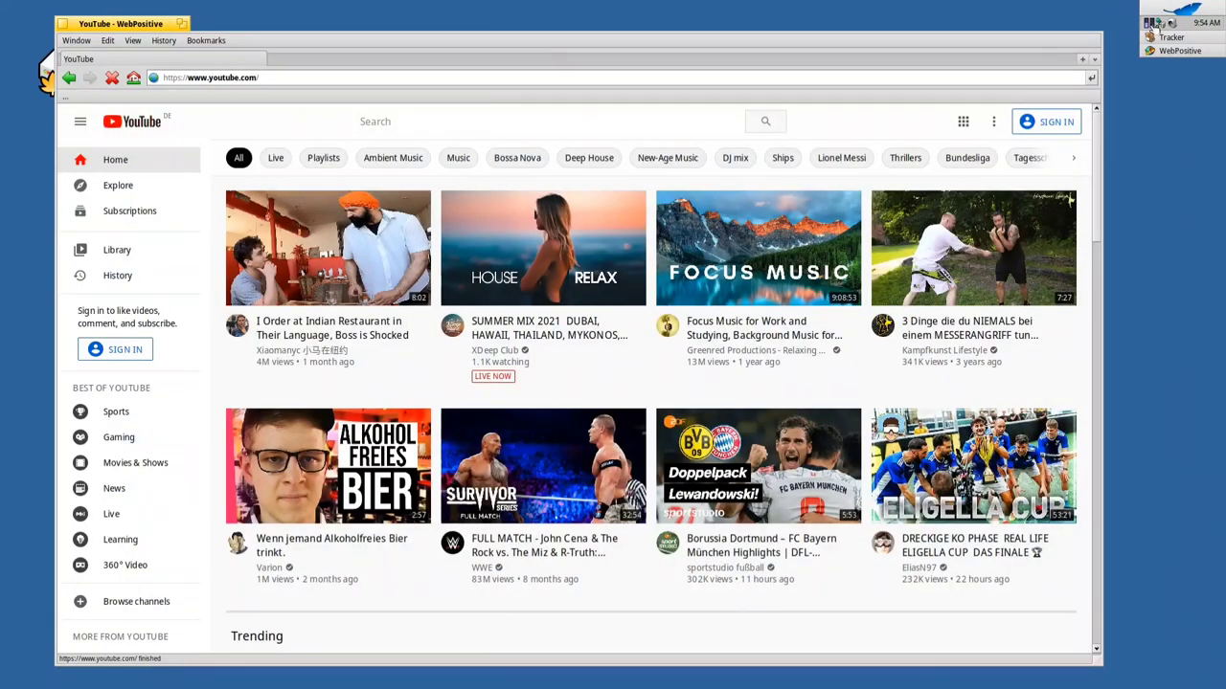
Check the running teams and their CPU usage from the Deskbar, then return to the page
{"action": "left_click", "coordinate": [1155, 23]}
{"action": "mouse_move", "coordinate": [1149, 51]}
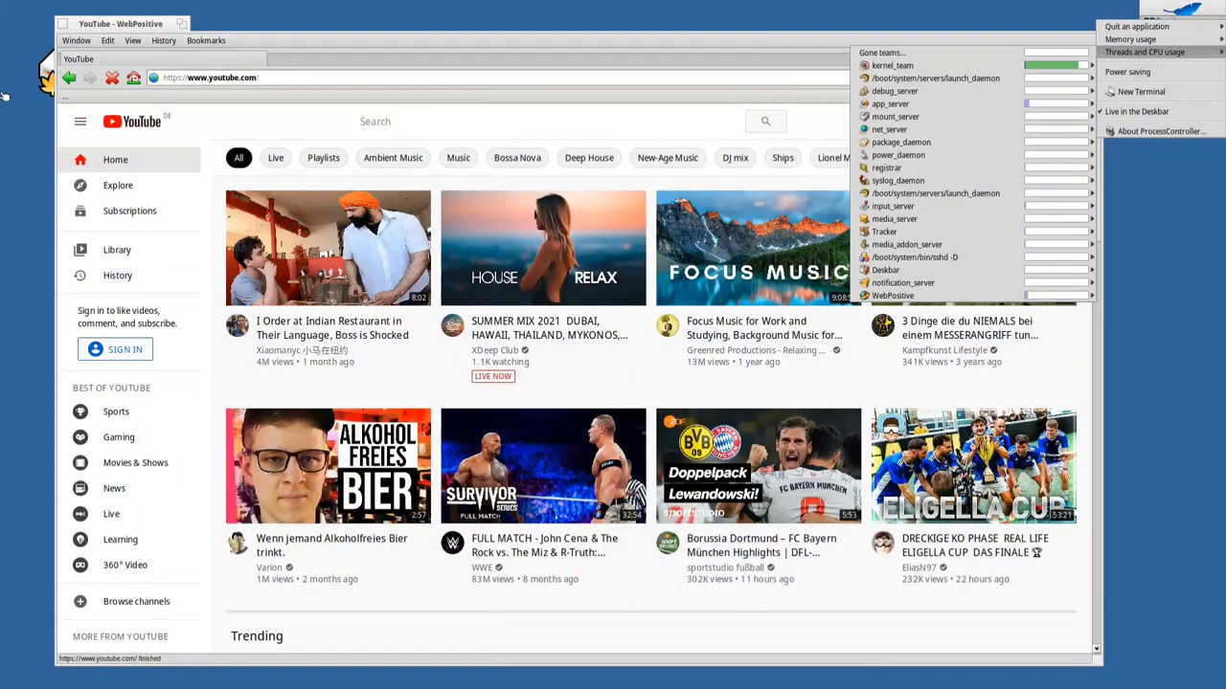
{"action": "left_click", "coordinate": [169, 39]}
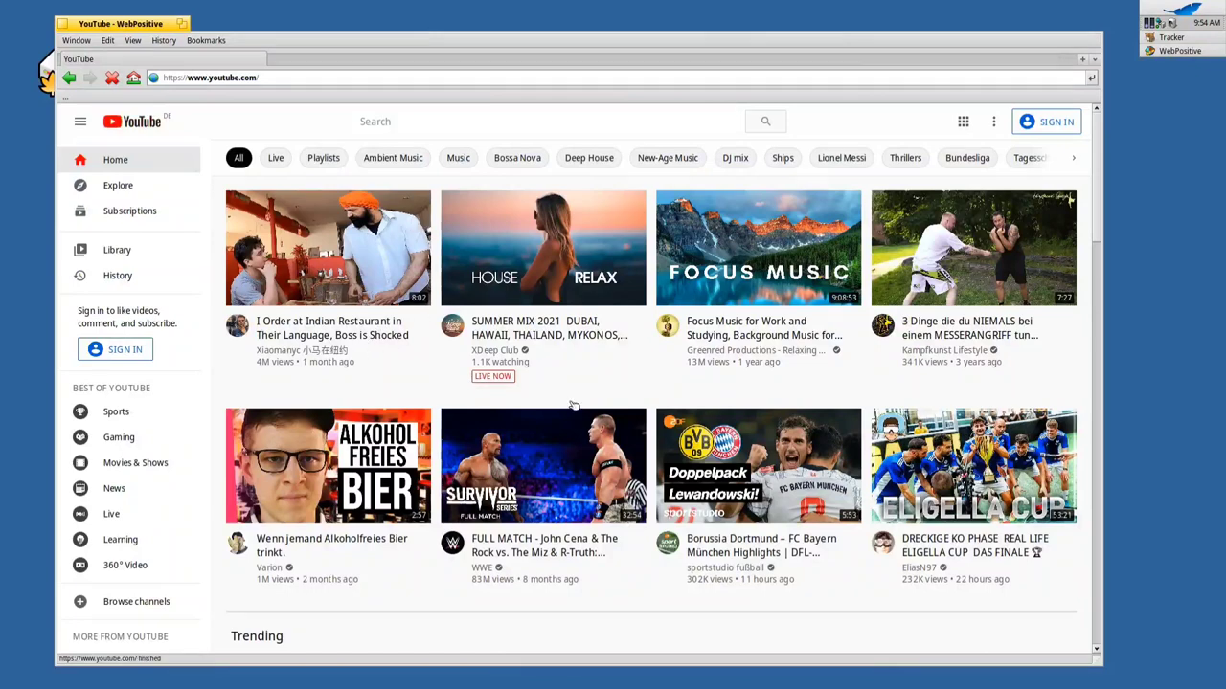
Select YouTube's search box to begin a search
{"action": "scroll", "coordinate": [574, 249], "scroll_direction": "down", "scroll_amount": 1}
{"action": "scroll", "coordinate": [536, 230], "scroll_direction": "up", "scroll_amount": 1}
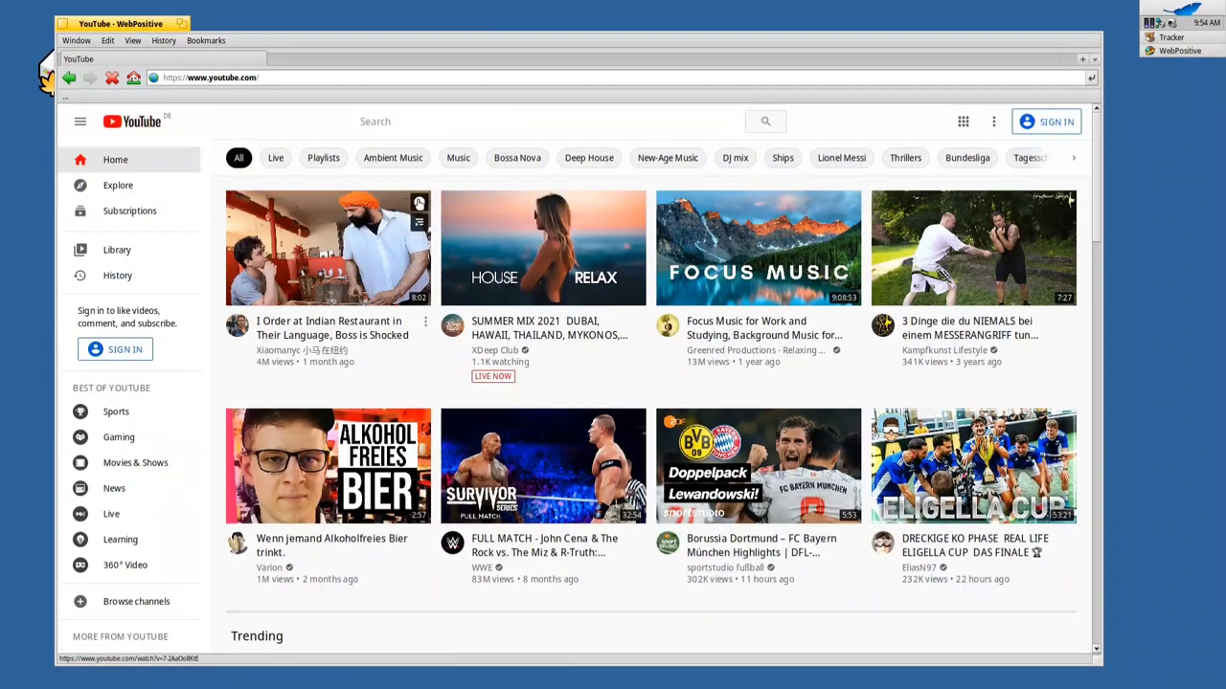
{"action": "left_click", "coordinate": [410, 120]}
Search YouTube for 'techview podcast', refine it to 'techview podcast haiku', and open the Haiku playlist
{"action": "type", "text": "techvie"}
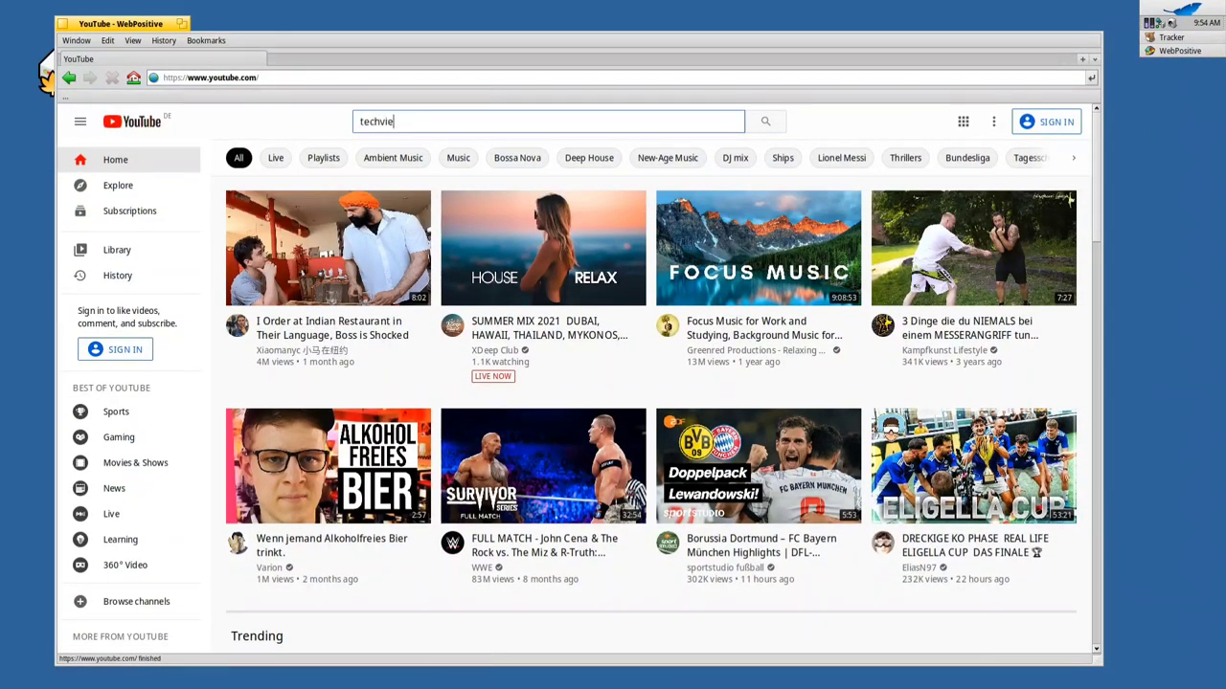
{"action": "type", "text": "w podcast"}
{"action": "key", "text": "Return"}
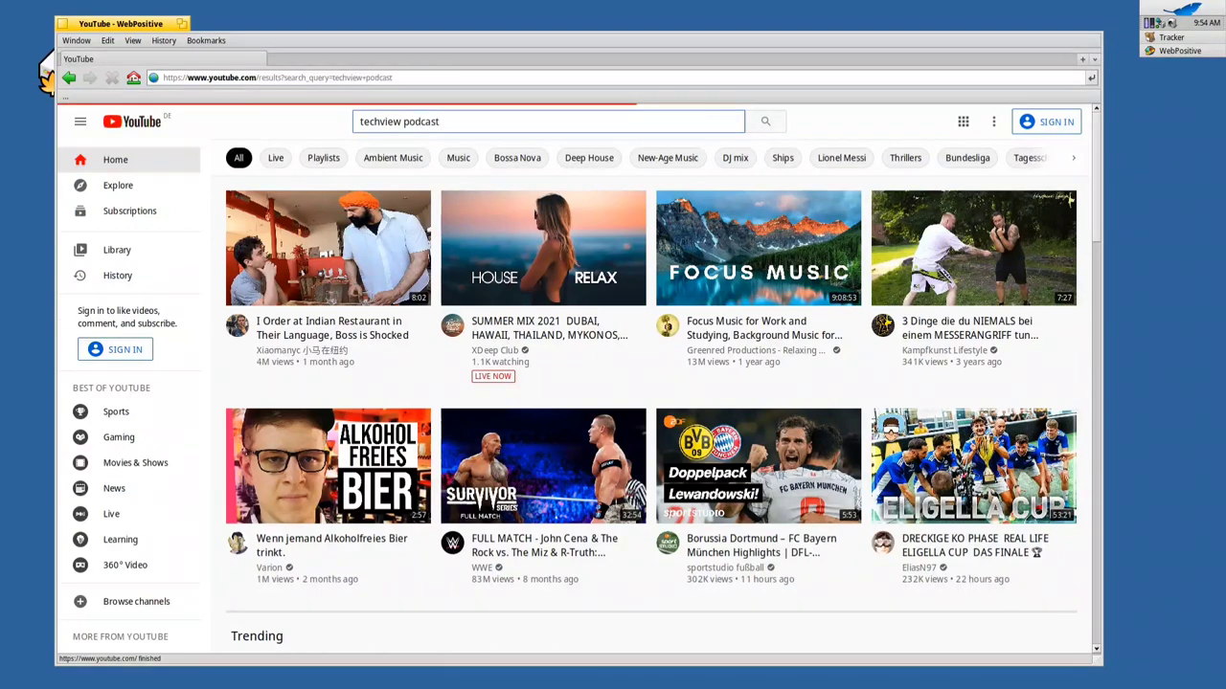
{"action": "left_click", "coordinate": [468, 121]}
{"action": "type", "text": "haiku"}
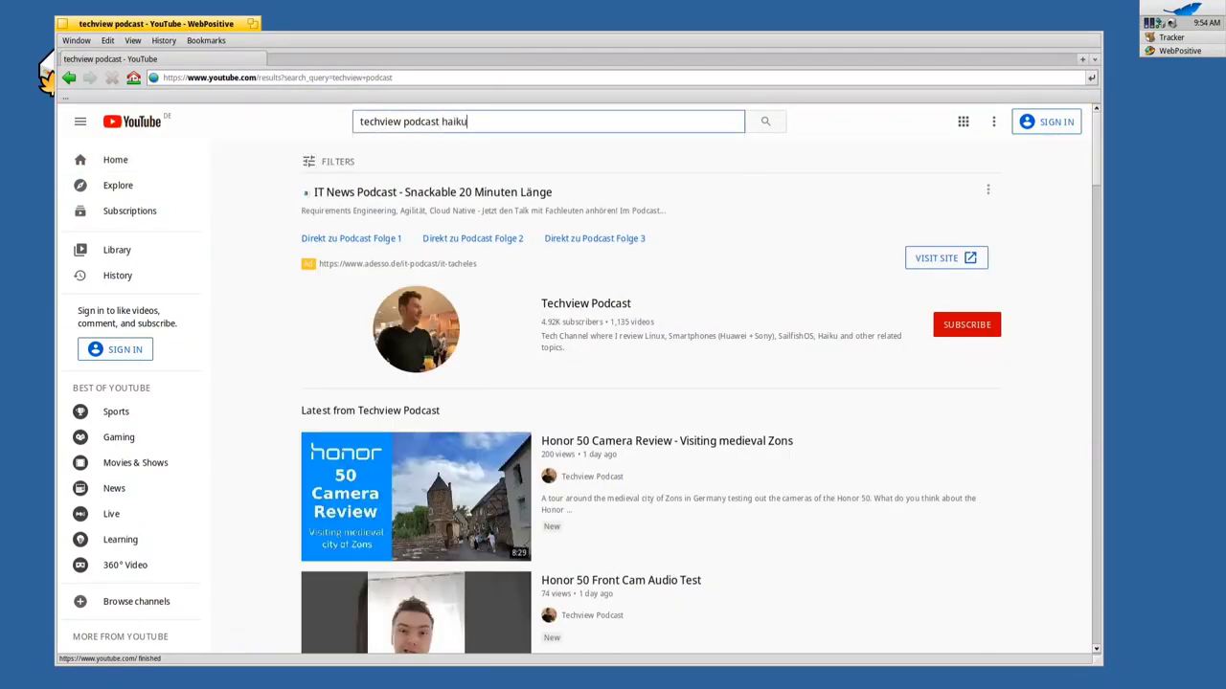
{"action": "key", "text": "Return"}
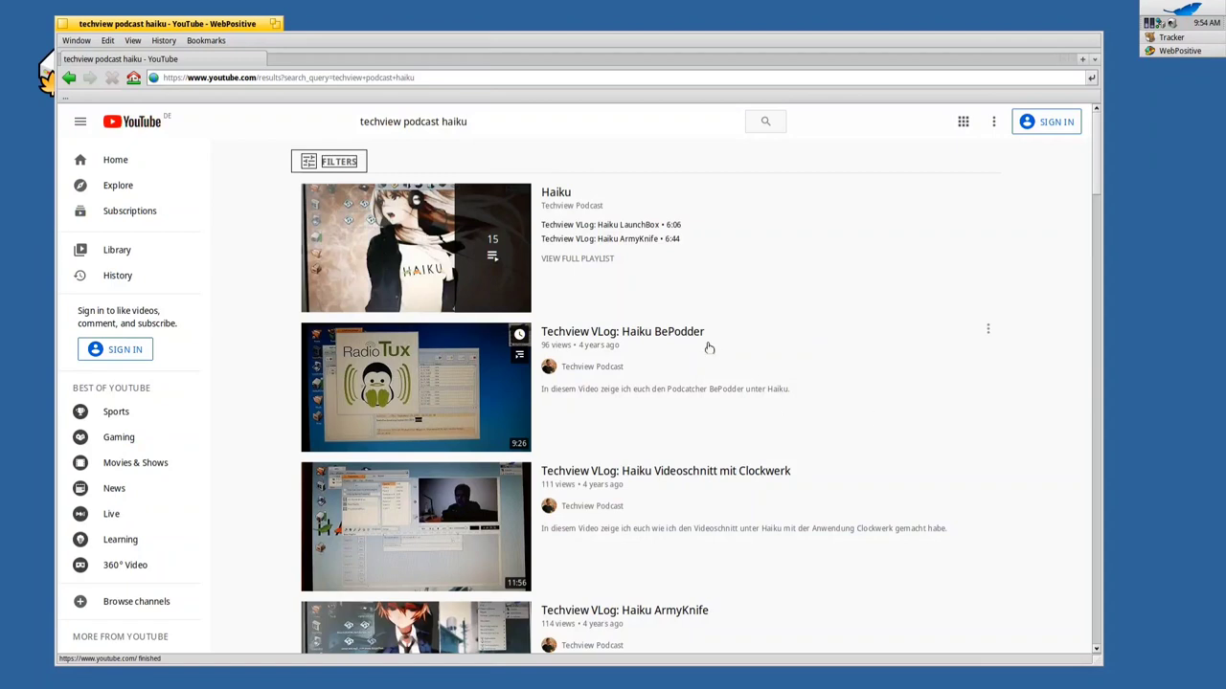
{"action": "left_click", "coordinate": [545, 194]}
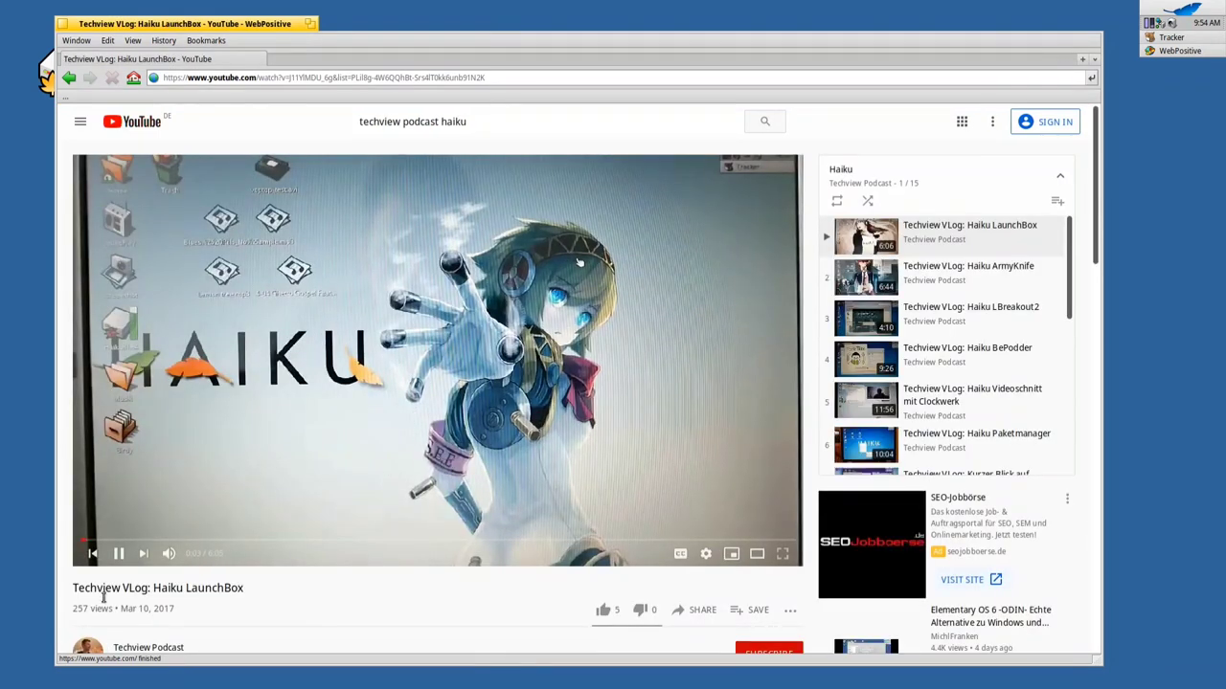
Pause the LaunchBox video, jump it to 2:22, and switch the player to theater mode
{"action": "left_click", "coordinate": [757, 441]}
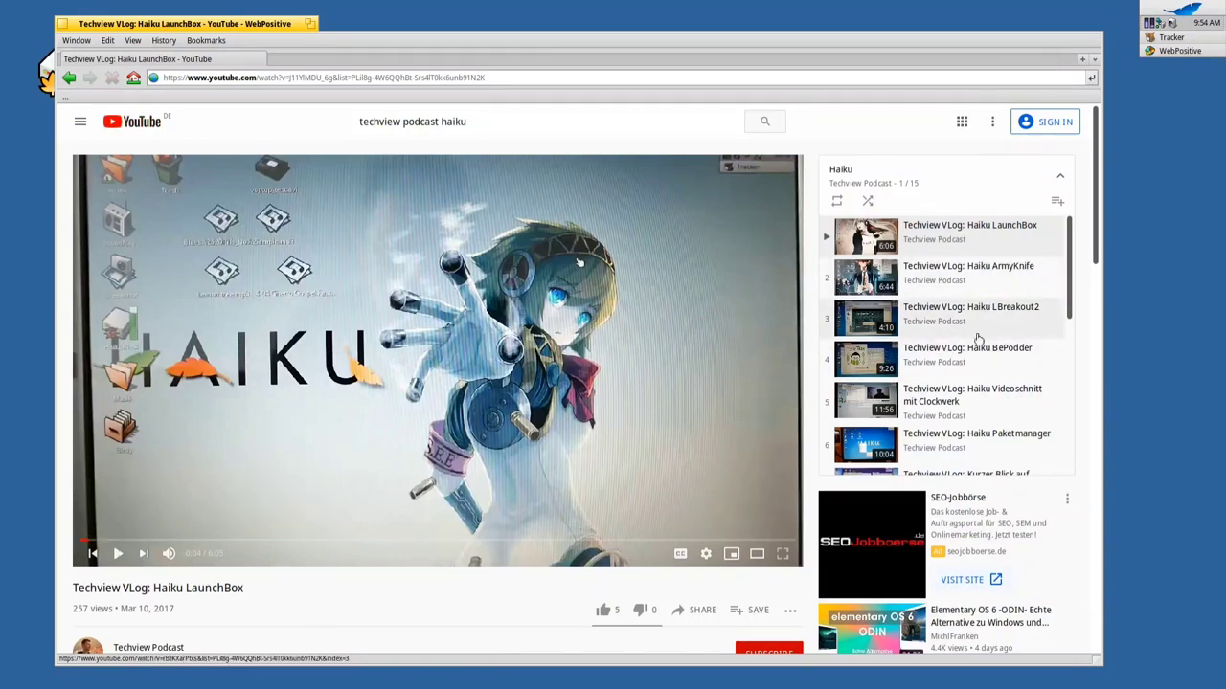
{"action": "scroll", "coordinate": [946, 353], "scroll_direction": "down", "scroll_amount": 4}
{"action": "scroll", "coordinate": [991, 355], "scroll_direction": "down", "scroll_amount": 3}
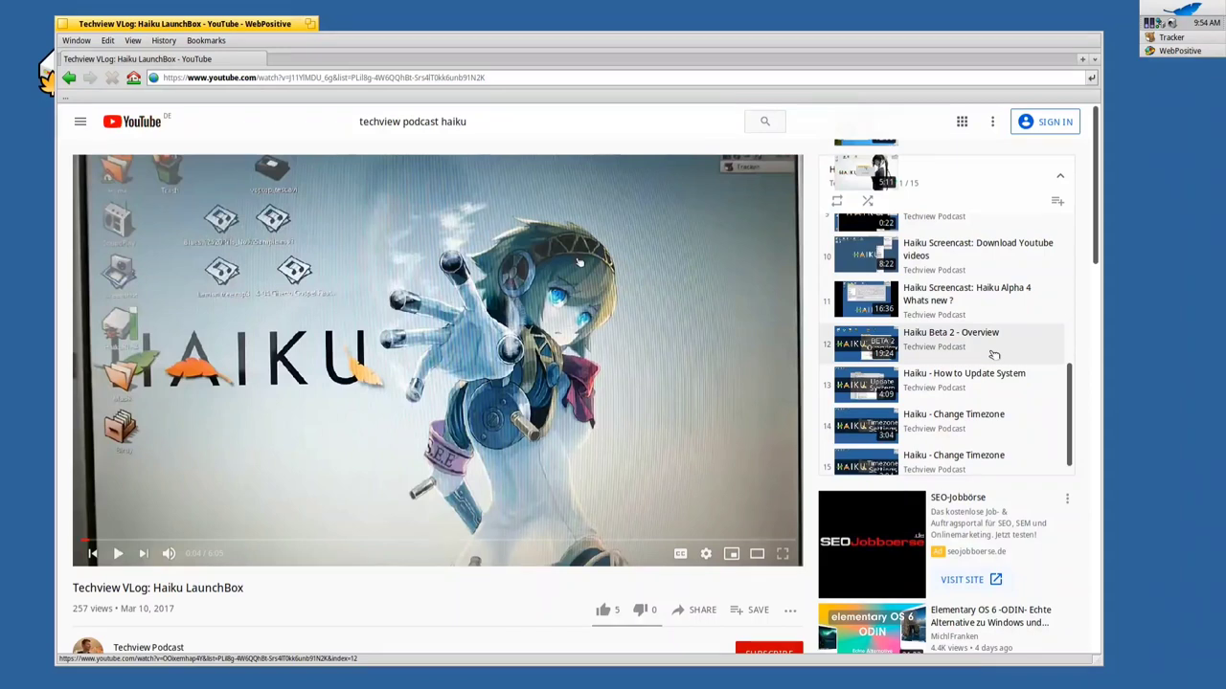
{"action": "scroll", "coordinate": [994, 355], "scroll_direction": "up", "scroll_amount": 1}
{"action": "scroll", "coordinate": [994, 356], "scroll_direction": "down", "scroll_amount": 1}
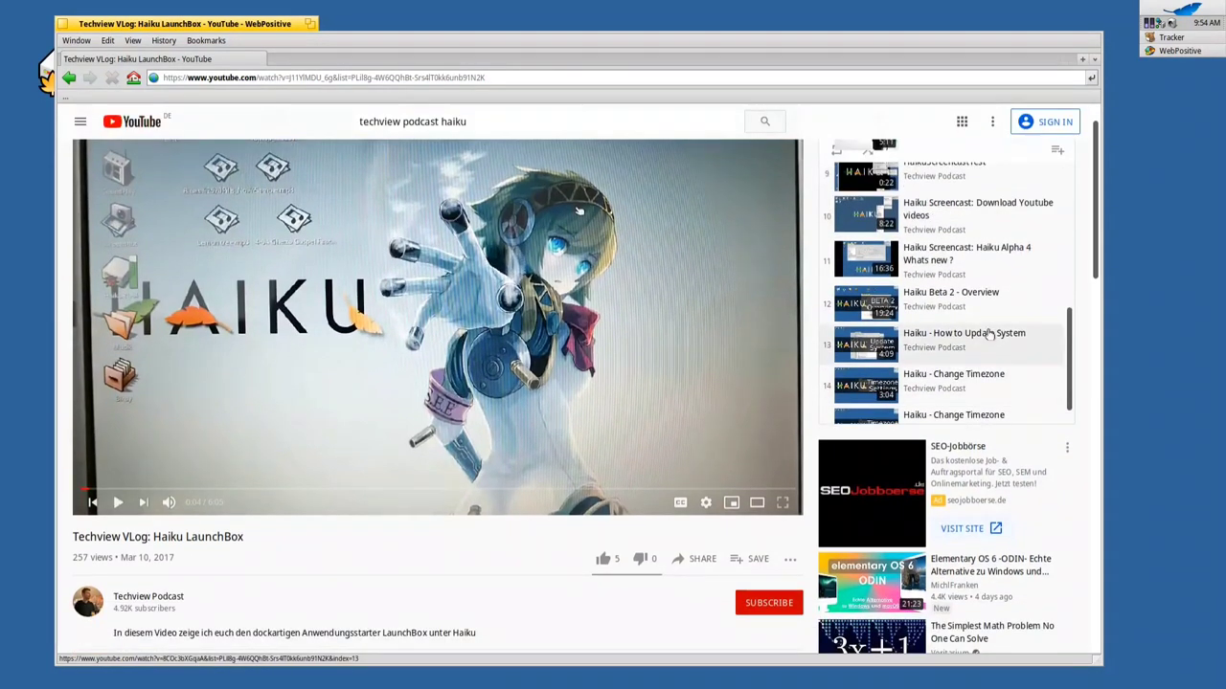
{"action": "scroll", "coordinate": [996, 330], "scroll_direction": "up", "scroll_amount": 4}
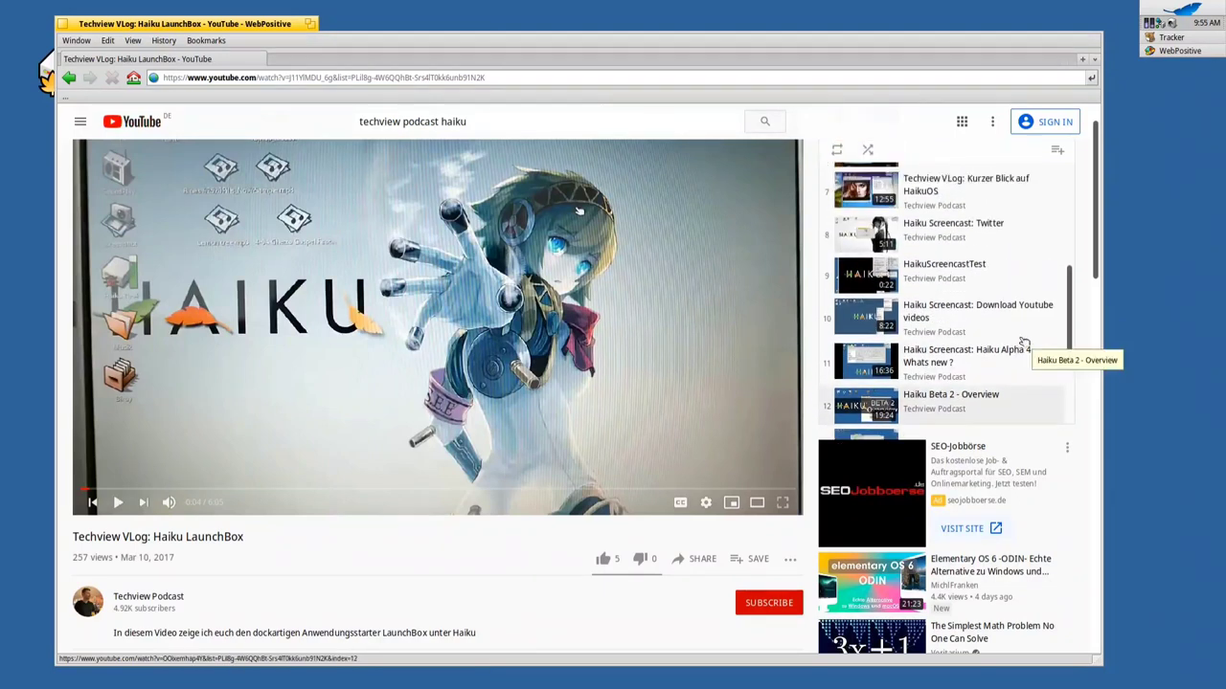
{"action": "scroll", "coordinate": [1023, 341], "scroll_direction": "up", "scroll_amount": 4}
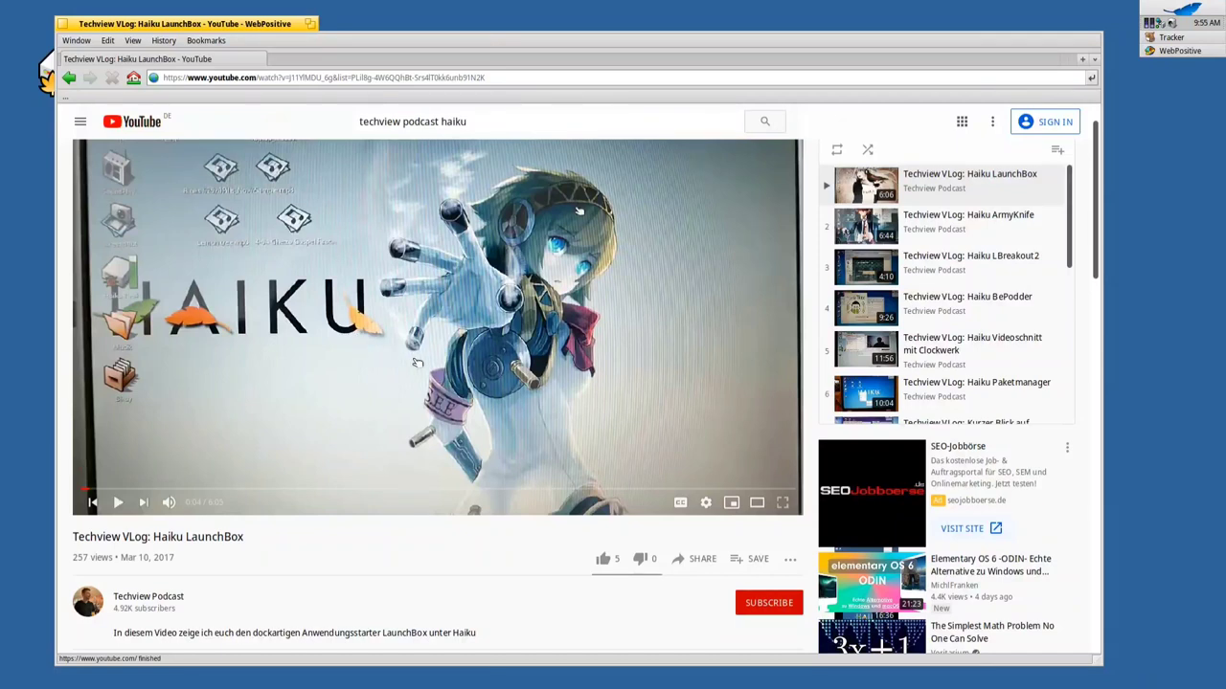
{"action": "left_click", "coordinate": [359, 492]}
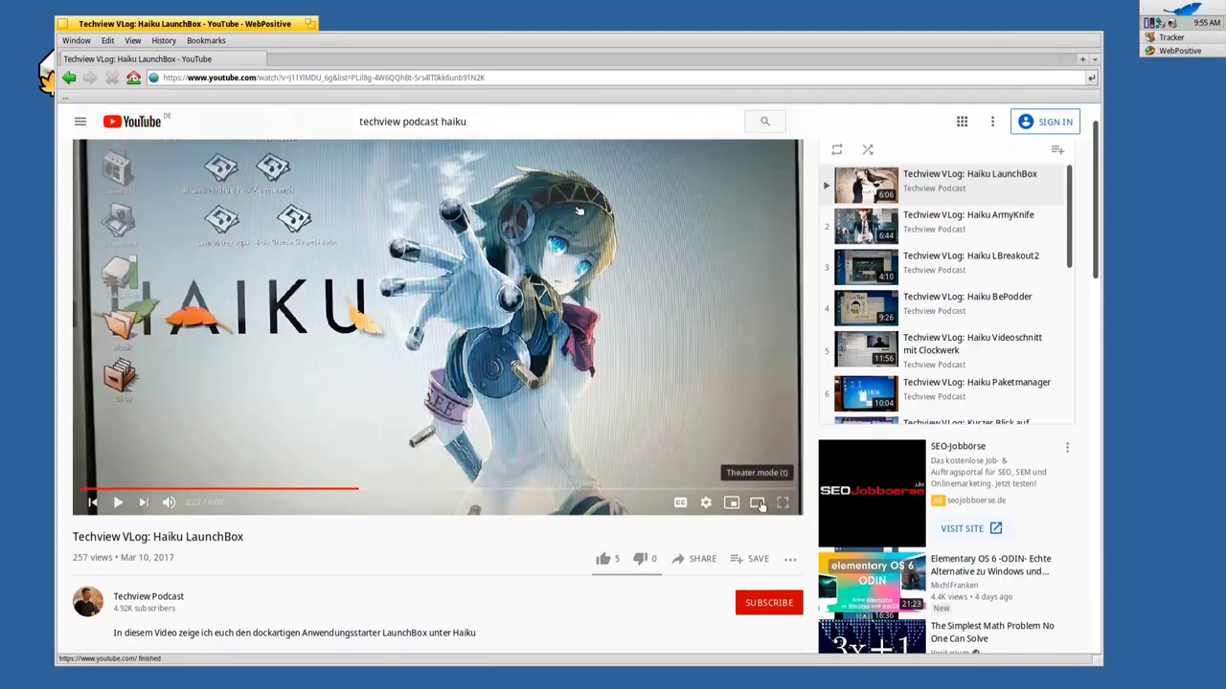
{"action": "left_click", "coordinate": [756, 503]}
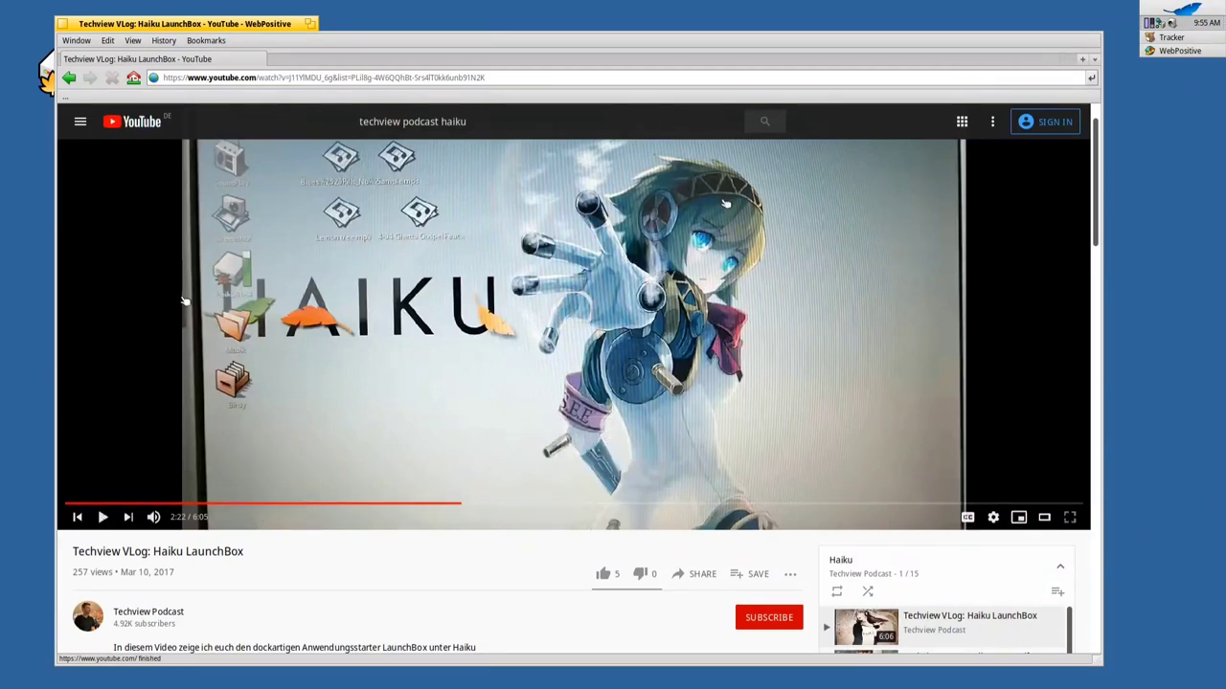
Browse the Bookmarks menu, then close the WebPositive window
{"action": "left_click", "coordinate": [204, 42]}
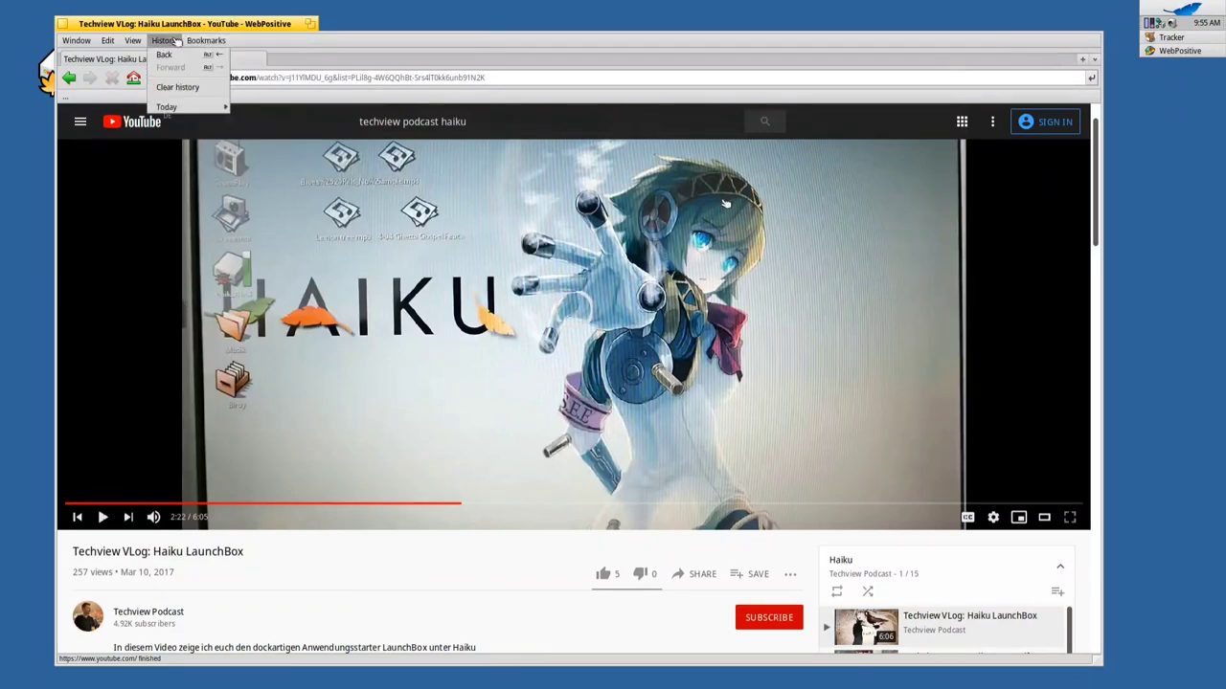
{"action": "mouse_move", "coordinate": [253, 96]}
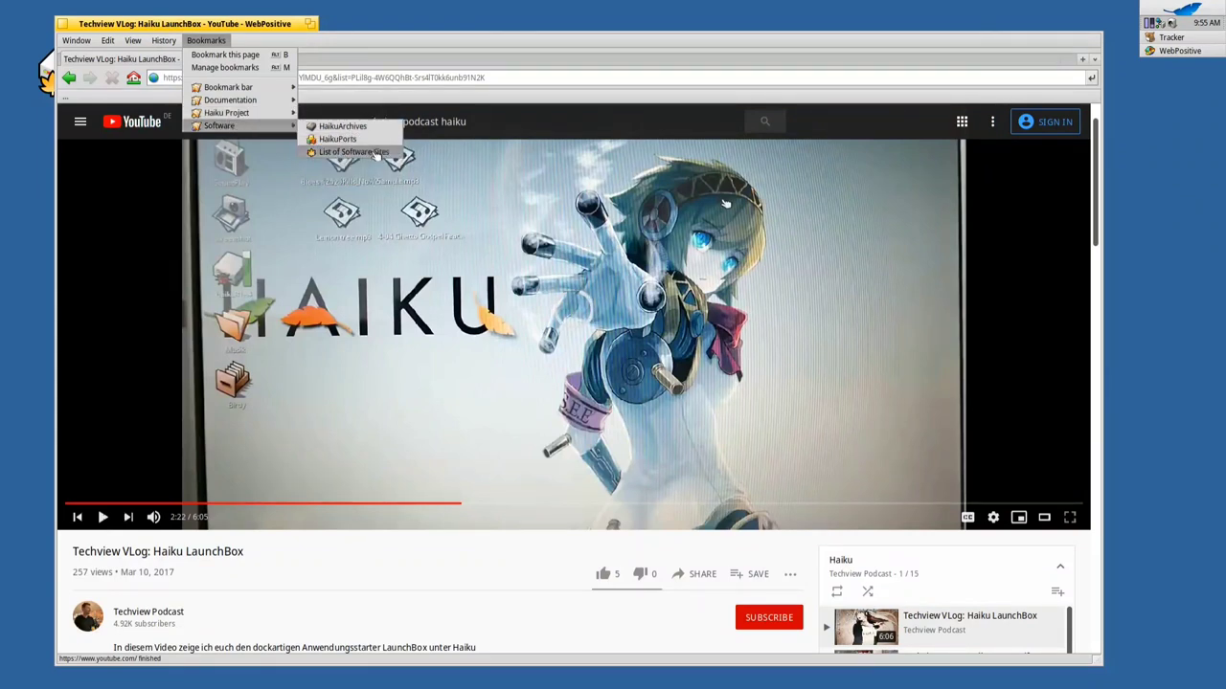
{"action": "left_click", "coordinate": [193, 43]}
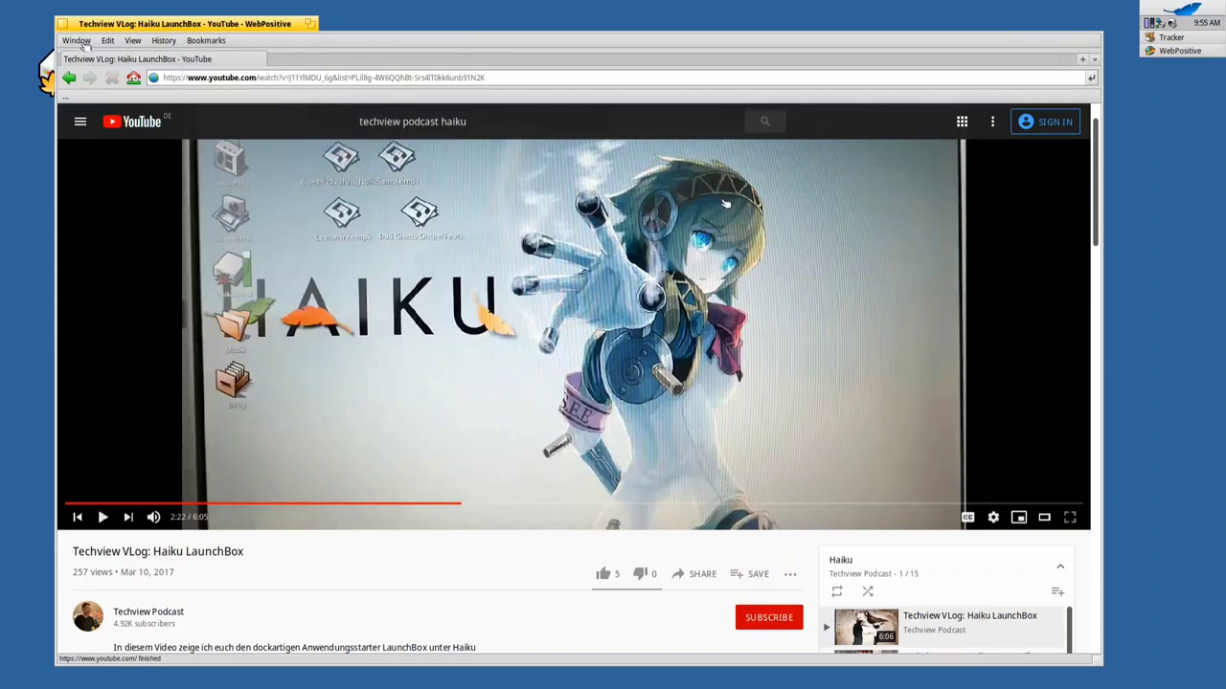
{"action": "left_click", "coordinate": [62, 23]}
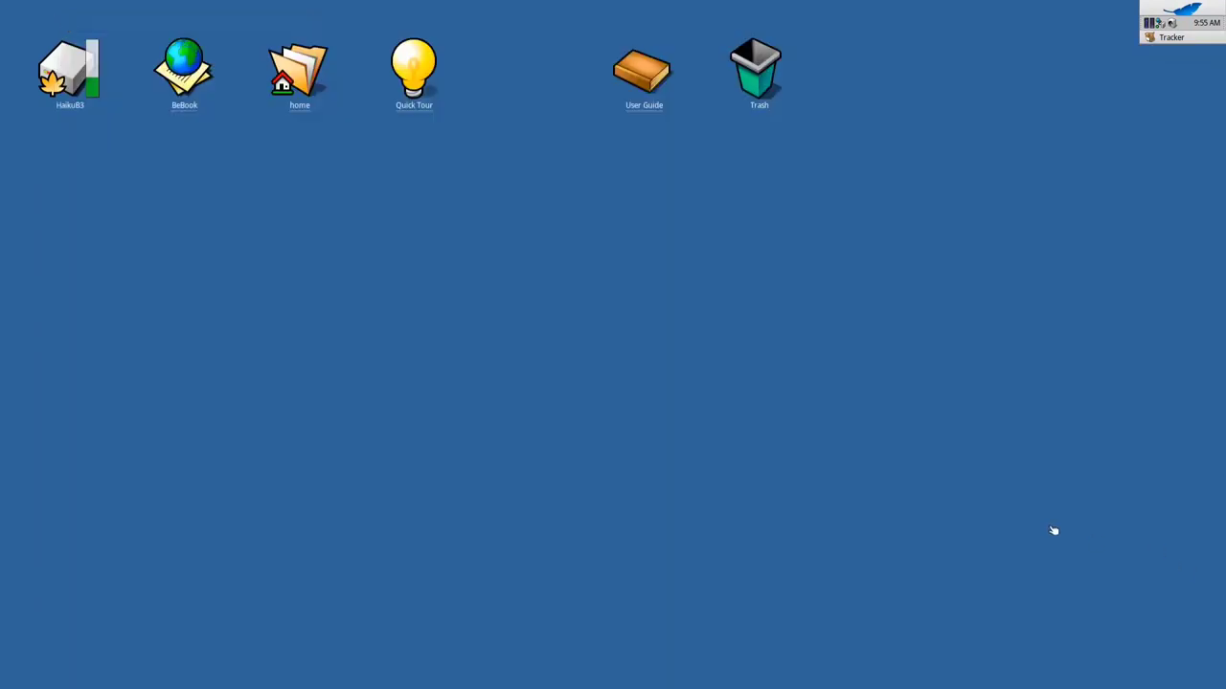
Launch SoftwareUpdater from the Deskbar's Applications menu
{"action": "left_click", "coordinate": [1162, 12]}
{"action": "mouse_move", "coordinate": [1088, 149]}
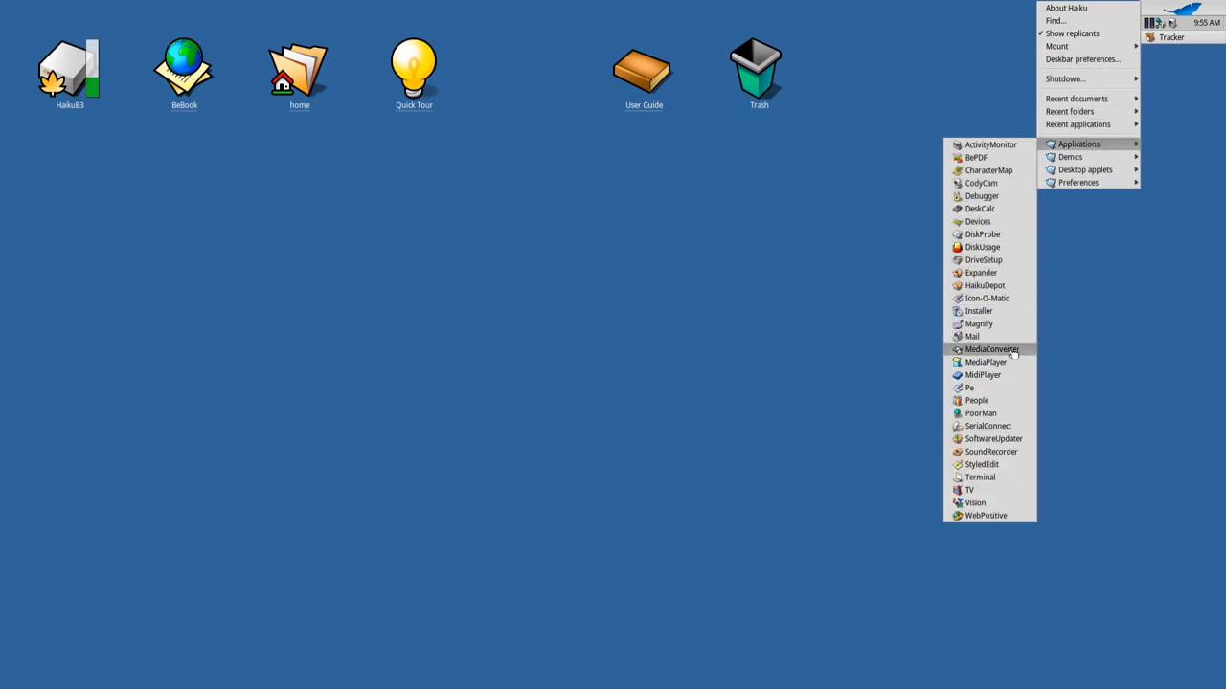
{"action": "left_click", "coordinate": [1015, 439]}
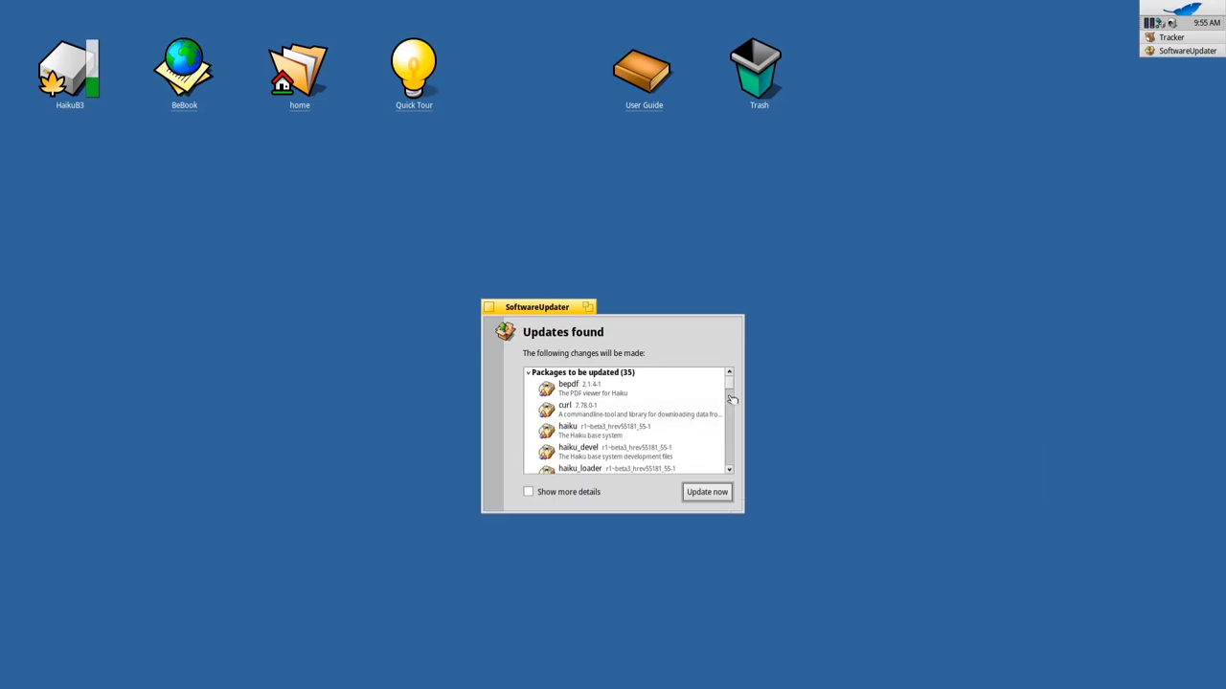
Move and enlarge the updater window, then start downloading the updates with Update now
{"action": "left_click_drag", "start_coordinate": [563, 311], "coordinate": [486, 178]}
{"action": "left_click_drag", "start_coordinate": [670, 386], "coordinate": [853, 599]}
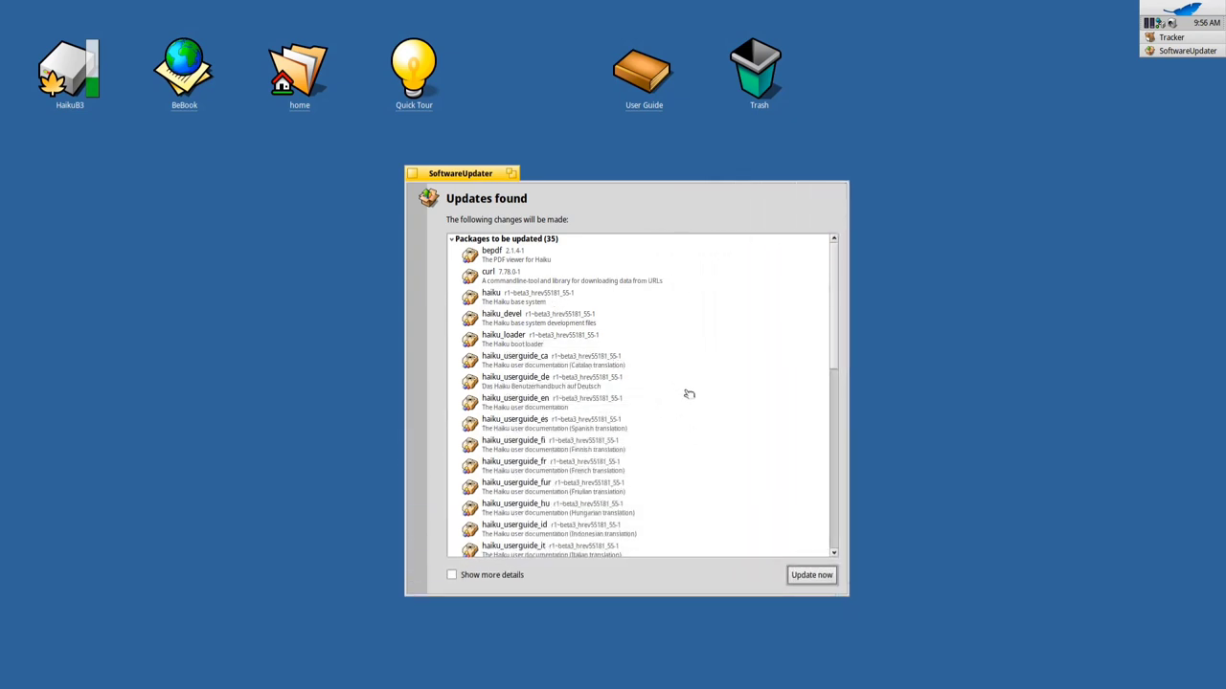
{"action": "scroll", "coordinate": [689, 395], "scroll_direction": "down", "scroll_amount": 10}
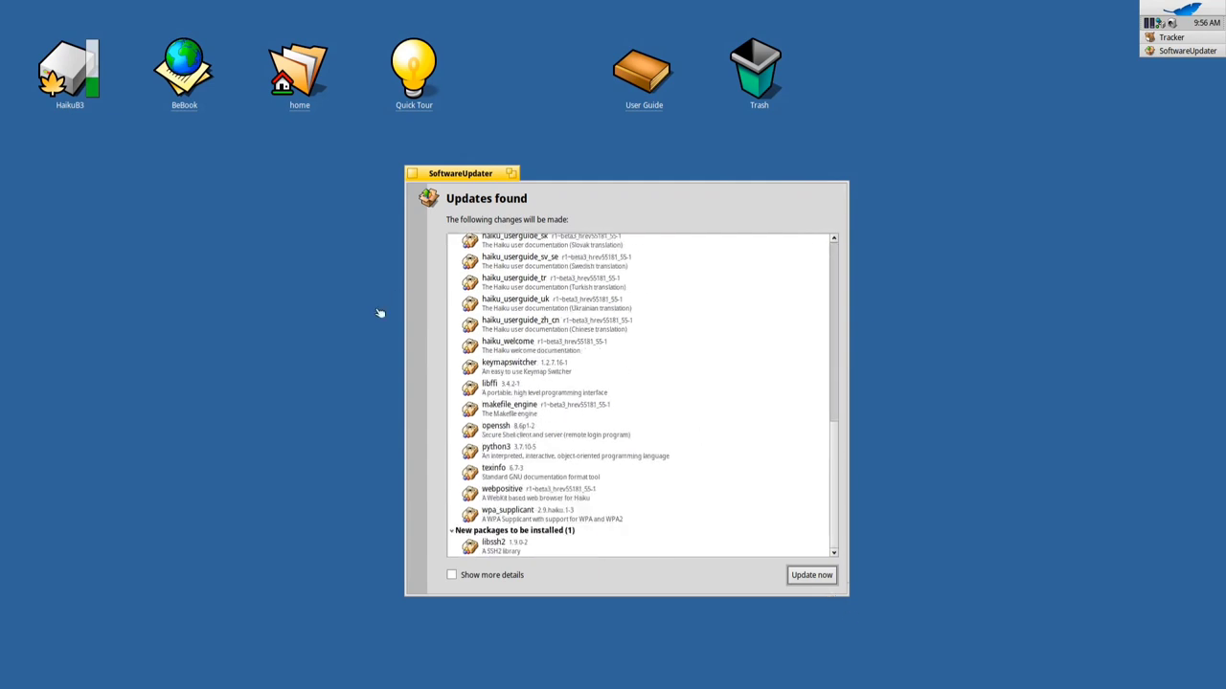
{"action": "left_click", "coordinate": [811, 576]}
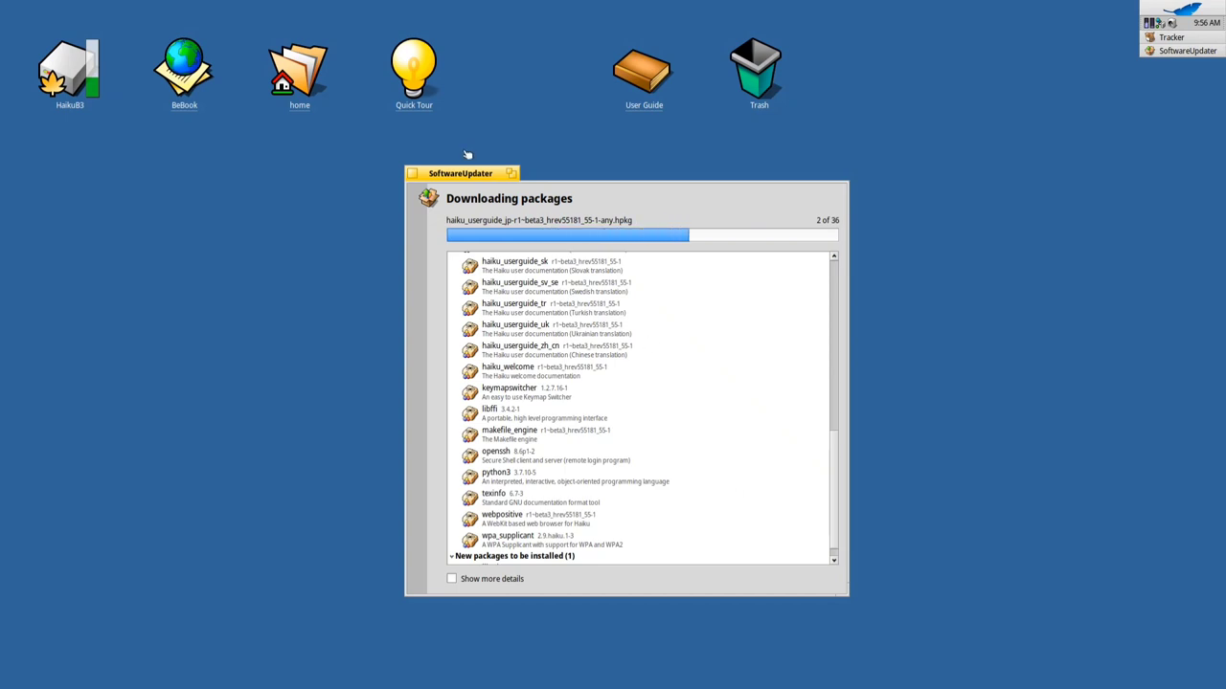
Minimize SoftwareUpdater, launch HaikuDepot declining usage data, and enlarge and reposition its window
{"action": "double_click", "coordinate": [490, 175]}
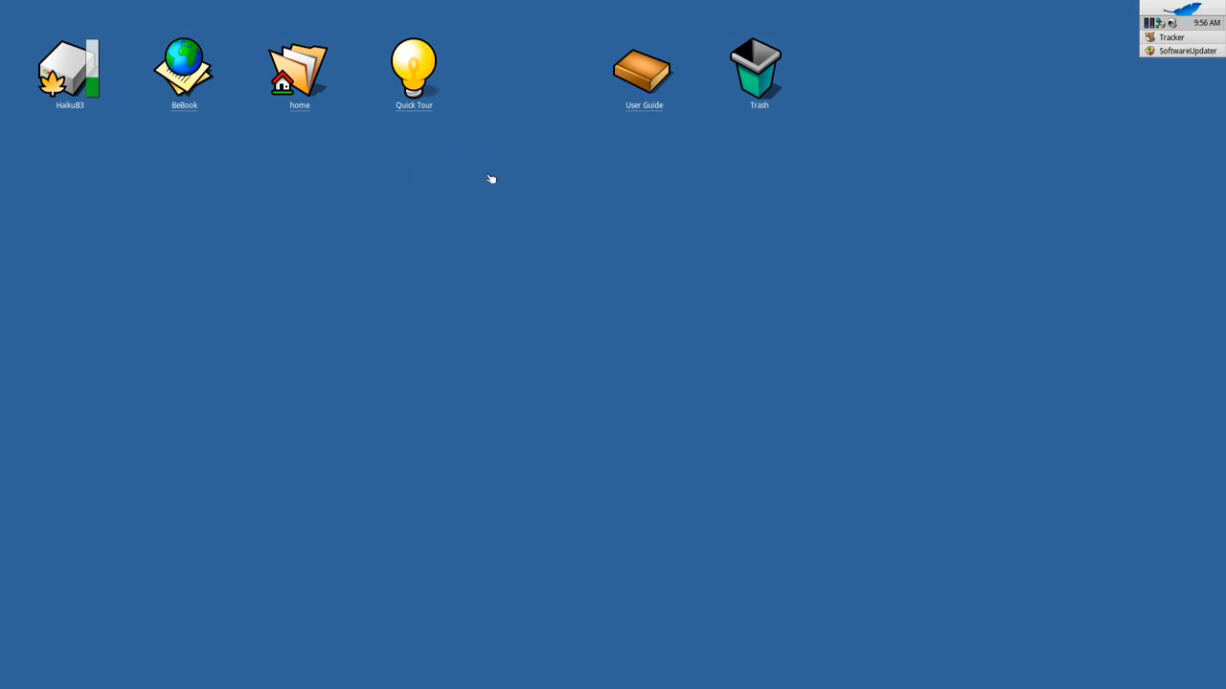
{"action": "left_click", "coordinate": [1179, 8]}
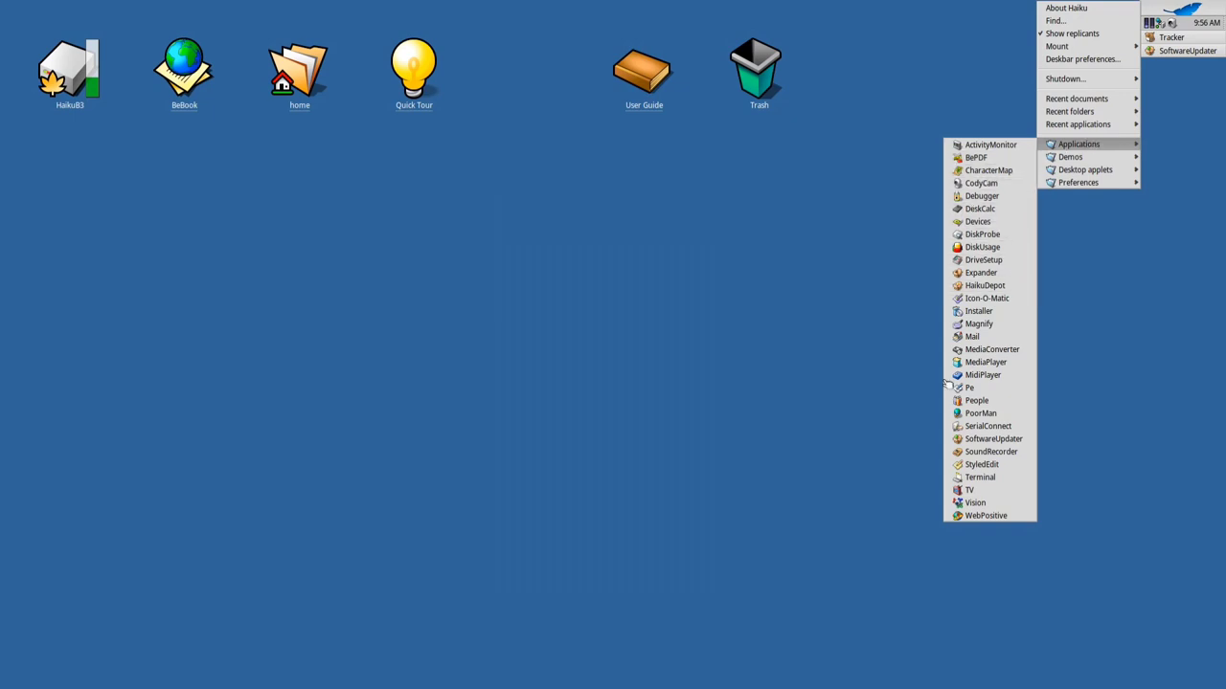
{"action": "left_click", "coordinate": [984, 285]}
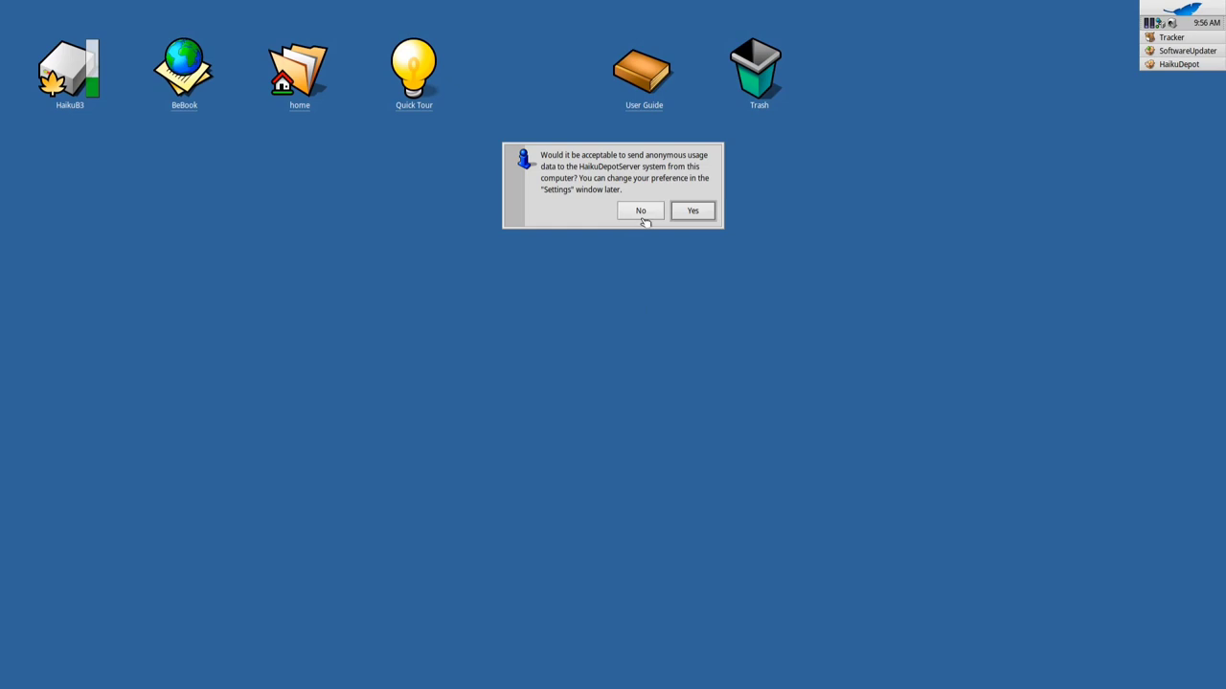
{"action": "left_click", "coordinate": [642, 213]}
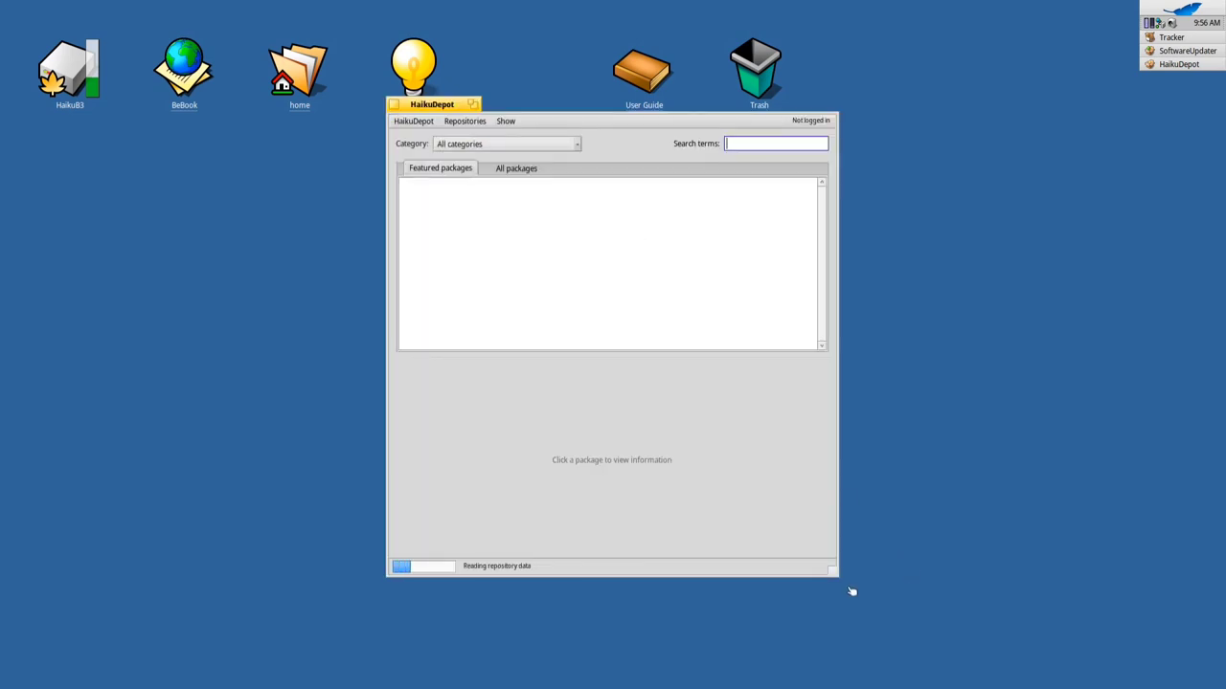
{"action": "left_click_drag", "start_coordinate": [833, 574], "coordinate": [1074, 610]}
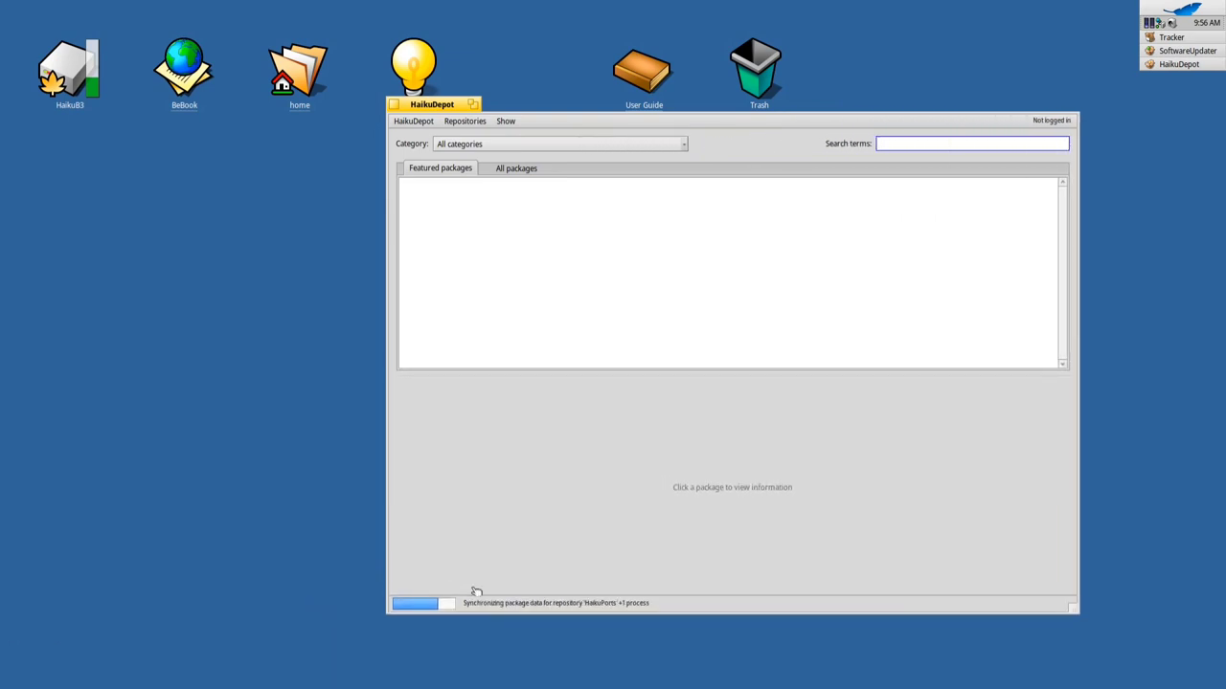
{"action": "left_click_drag", "start_coordinate": [428, 112], "coordinate": [313, 137]}
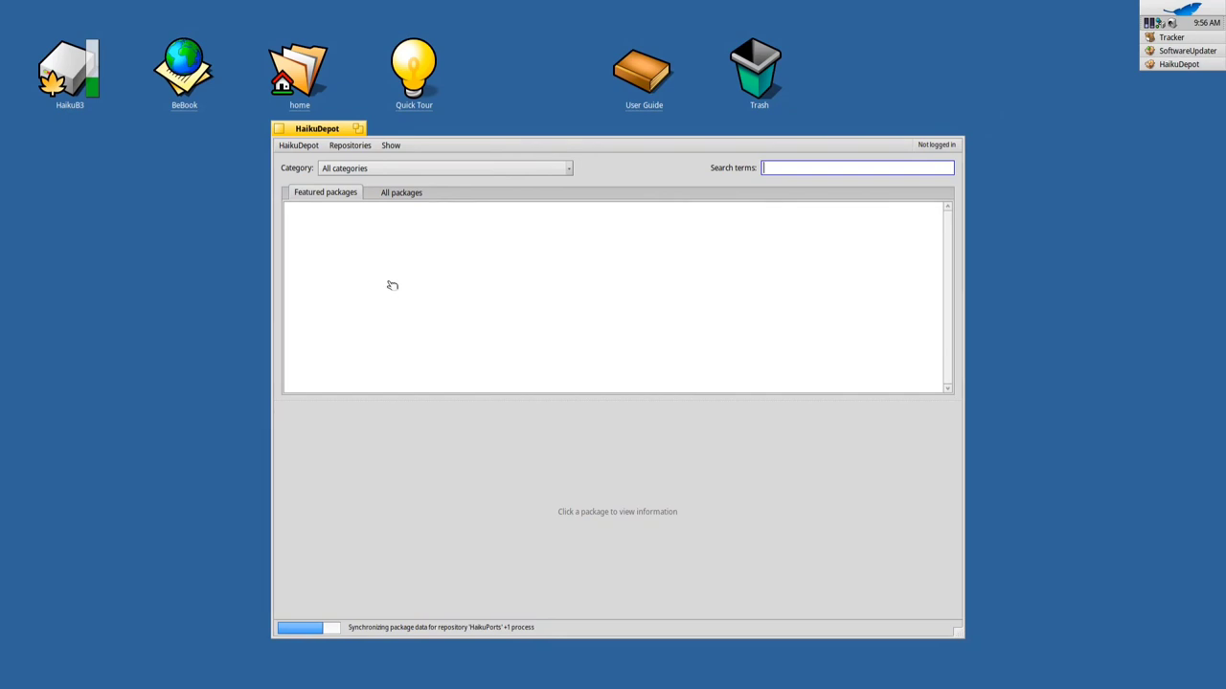
Bring up the package download progress window, minimize it, and reactivate HaikuDepot
{"action": "mouse_move", "coordinate": [1186, 52]}
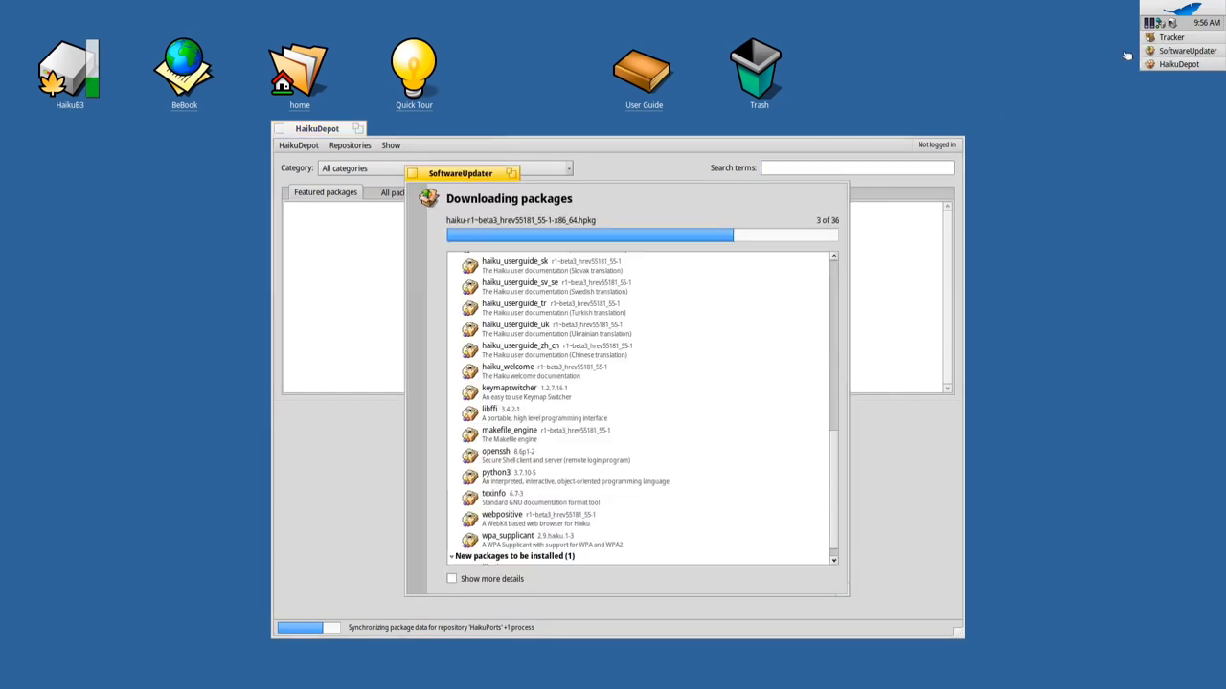
{"action": "left_click", "coordinate": [1101, 50]}
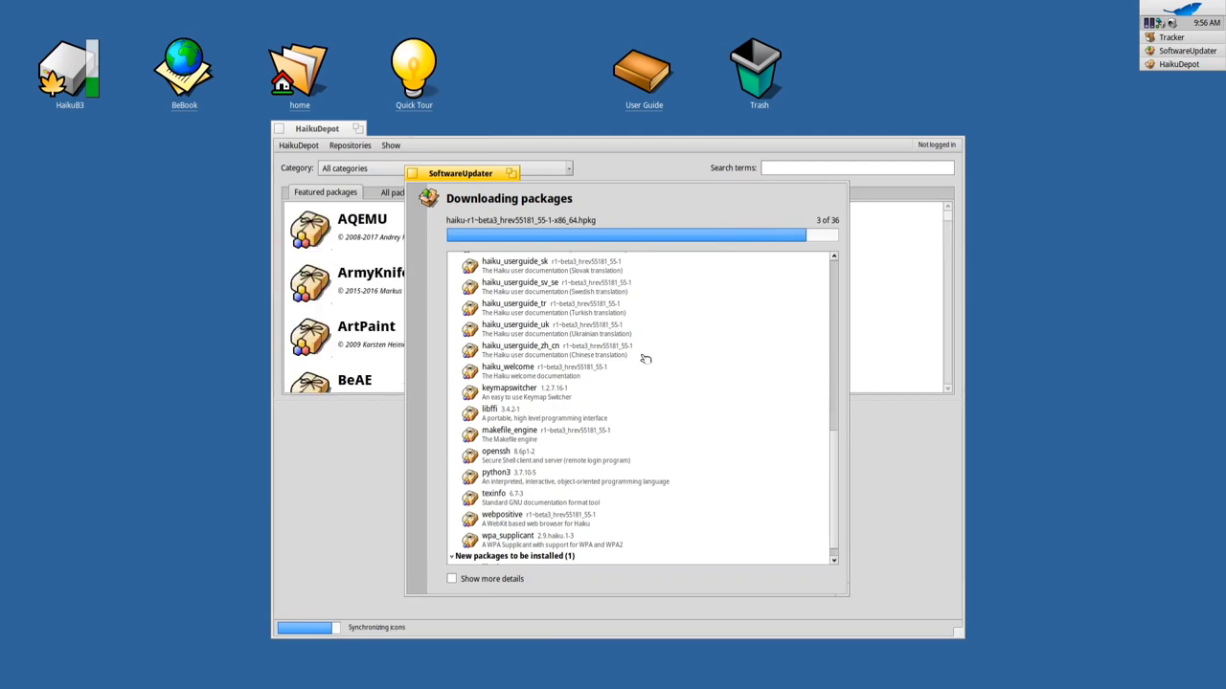
{"action": "double_click", "coordinate": [454, 175]}
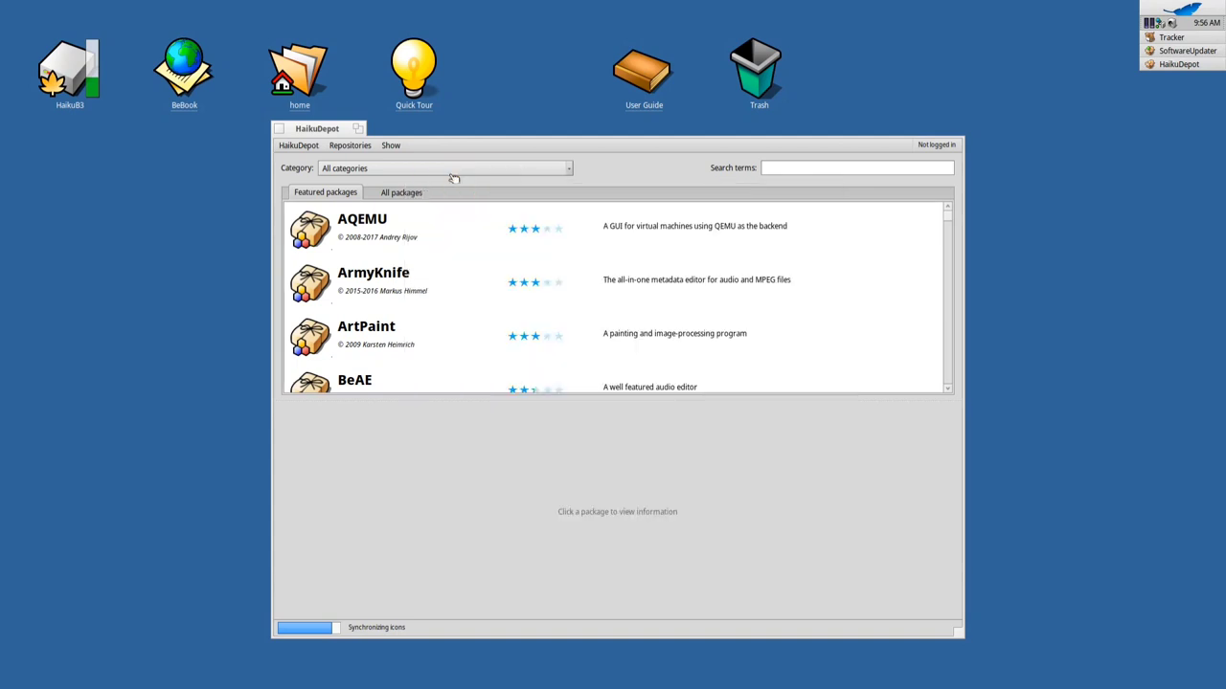
{"action": "left_click_drag", "start_coordinate": [330, 132], "coordinate": [296, 125]}
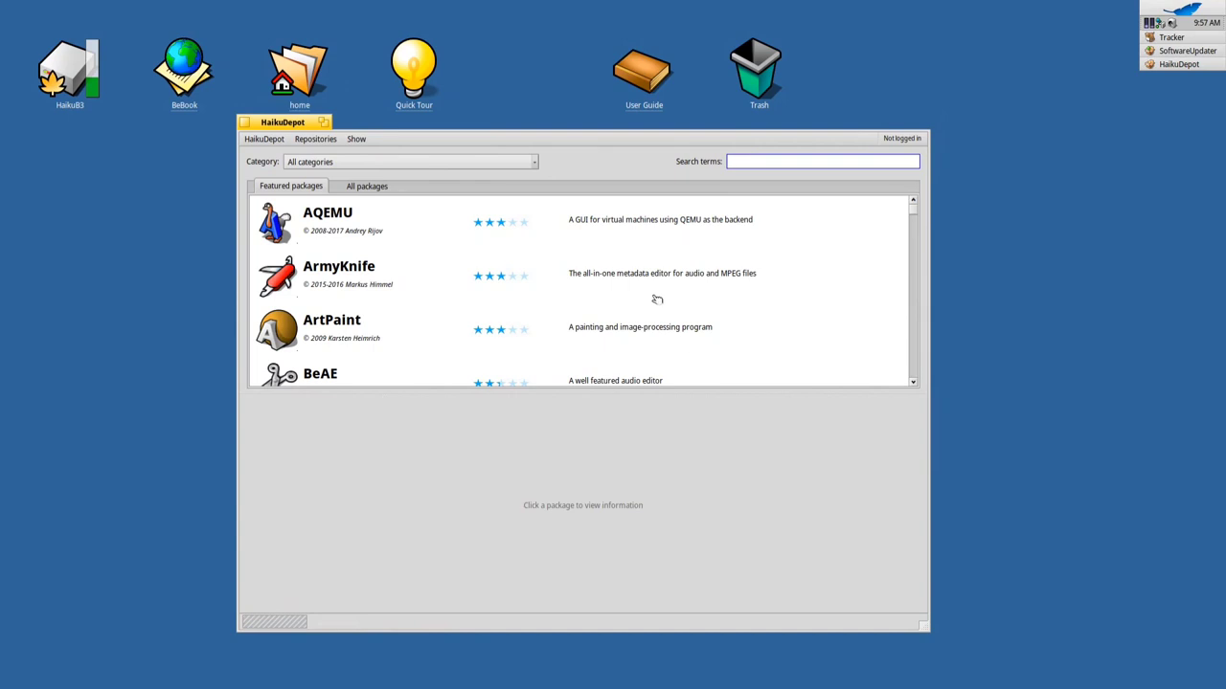
Show the Beam e-mail client's details in Featured packages and open the Deskbar's Preferences menu
{"action": "scroll", "coordinate": [662, 304], "scroll_direction": "down", "scroll_amount": 2}
{"action": "scroll", "coordinate": [588, 309], "scroll_direction": "down", "scroll_amount": 2}
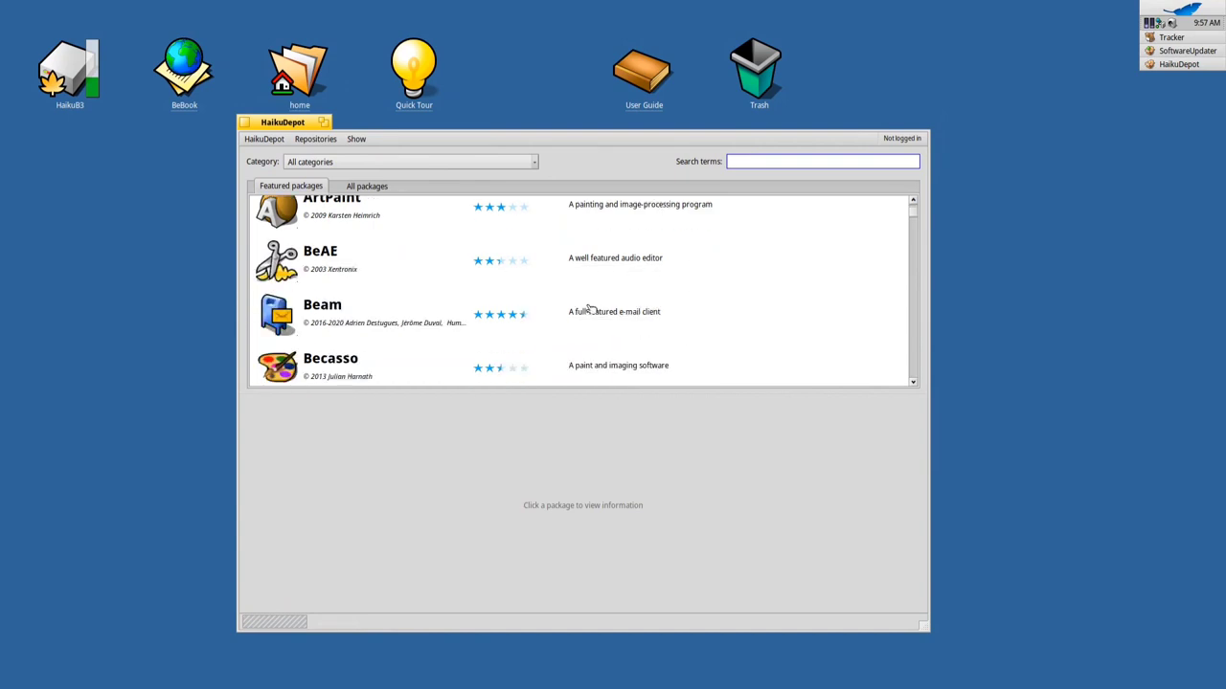
{"action": "left_click", "coordinate": [353, 283]}
{"action": "left_click", "coordinate": [1185, 7]}
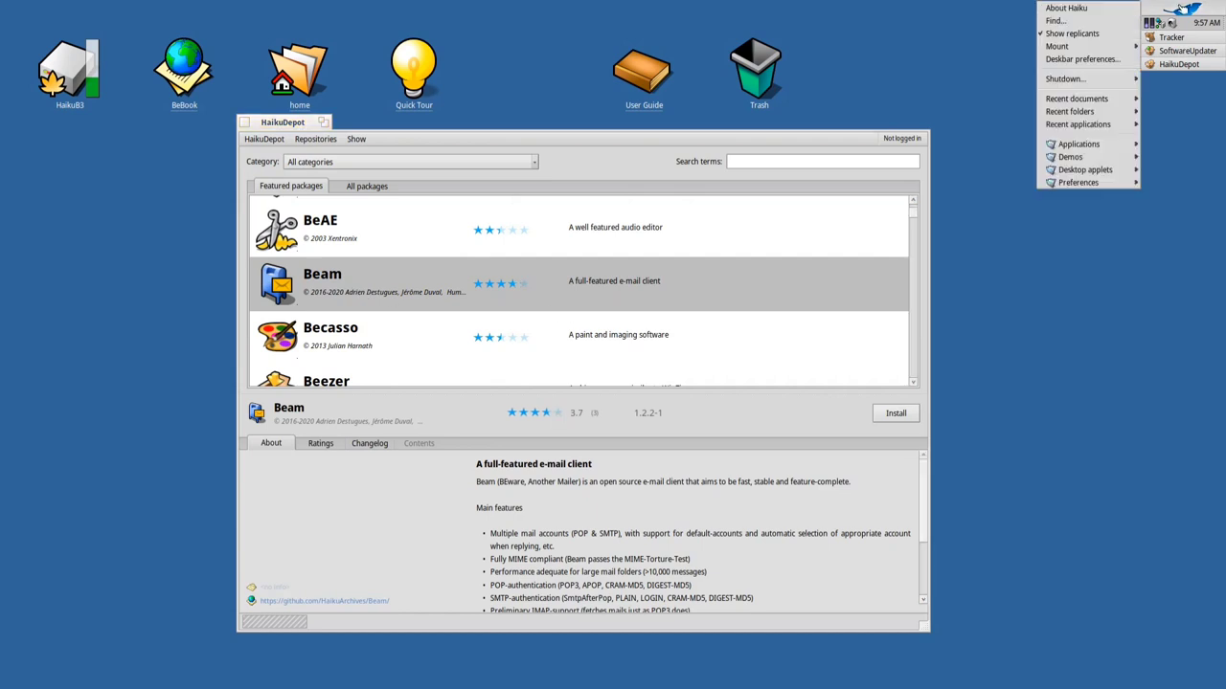
{"action": "mouse_move", "coordinate": [1105, 185]}
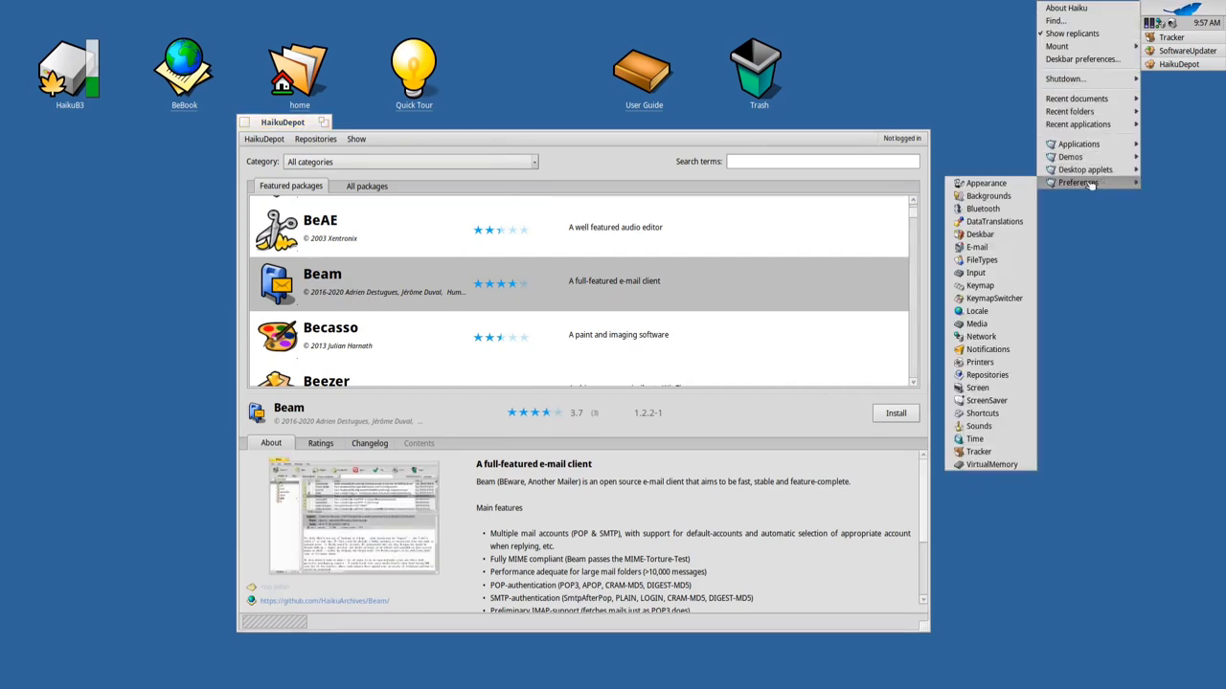
Open E-mail preferences and start a new account using the IMAP protocol
{"action": "left_click", "coordinate": [989, 248]}
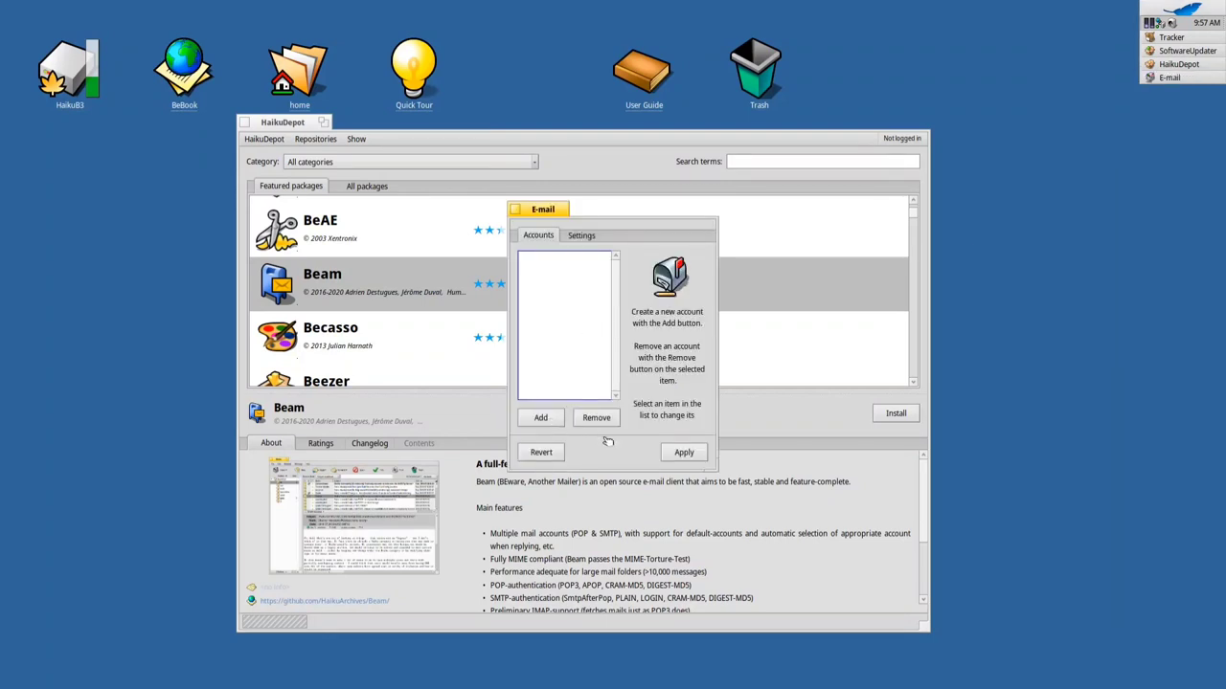
{"action": "left_click", "coordinate": [544, 417]}
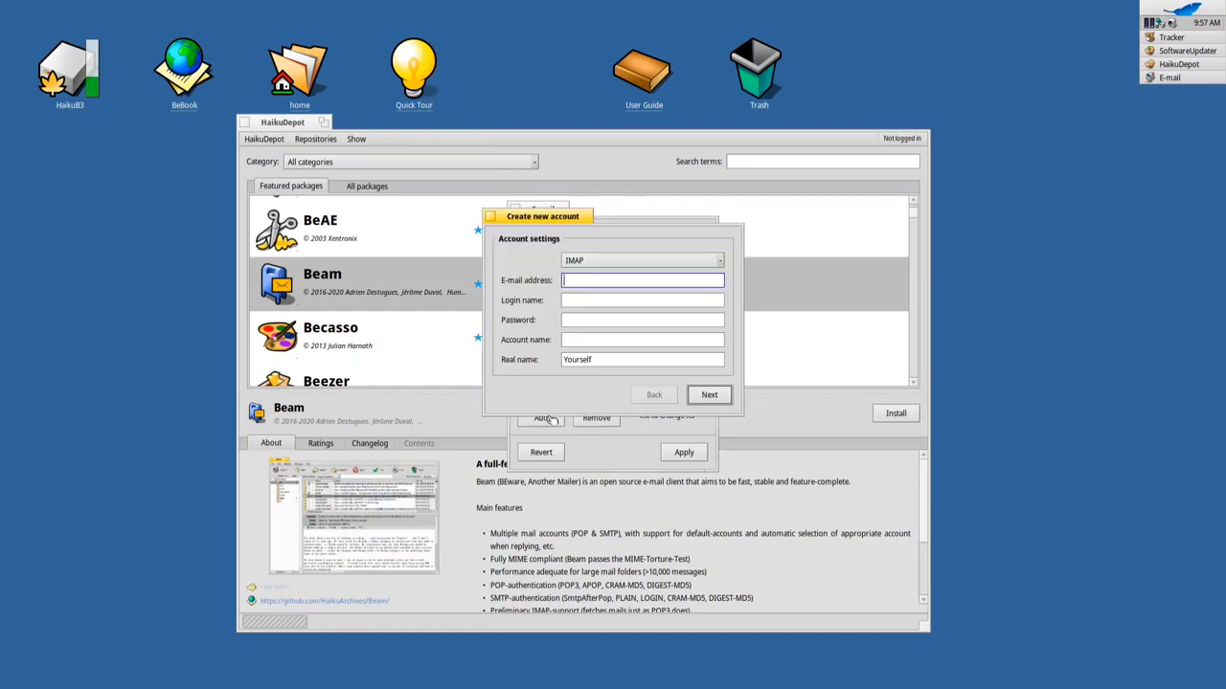
{"action": "left_click", "coordinate": [618, 260]}
{"action": "left_click", "coordinate": [602, 383]}
Fill in the account's e-mail address, password, and the user's real name
{"action": "key", "text": "Tab"}
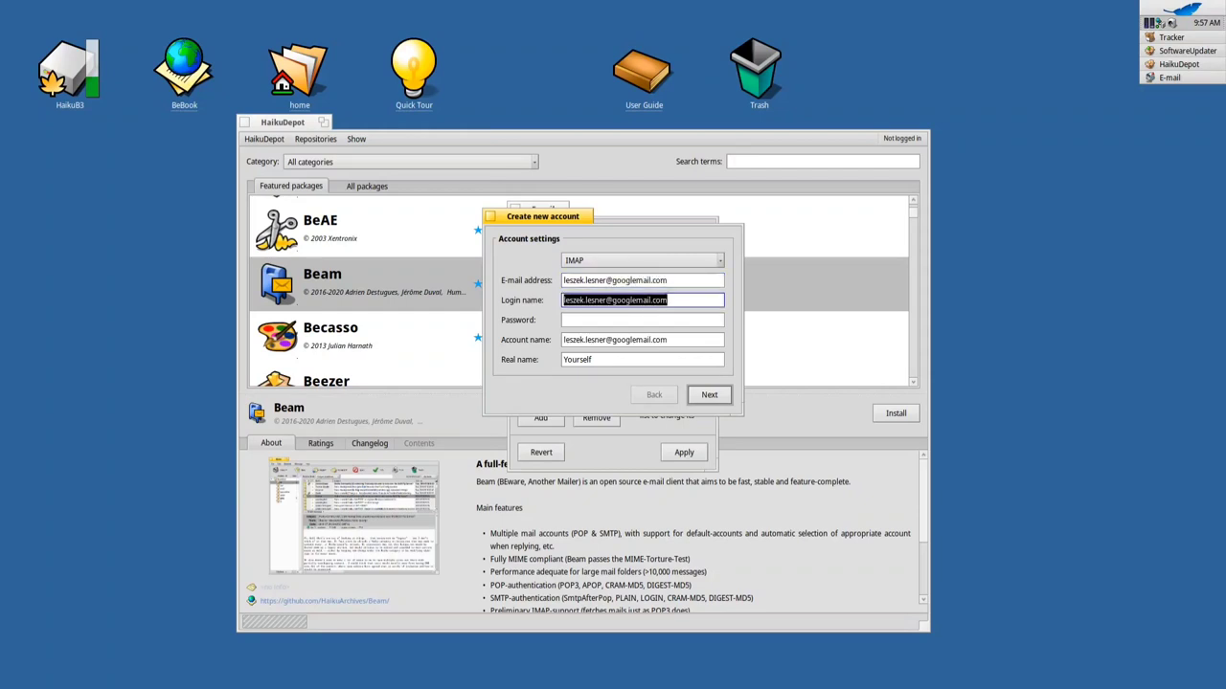
{"action": "key", "text": "Tab"}
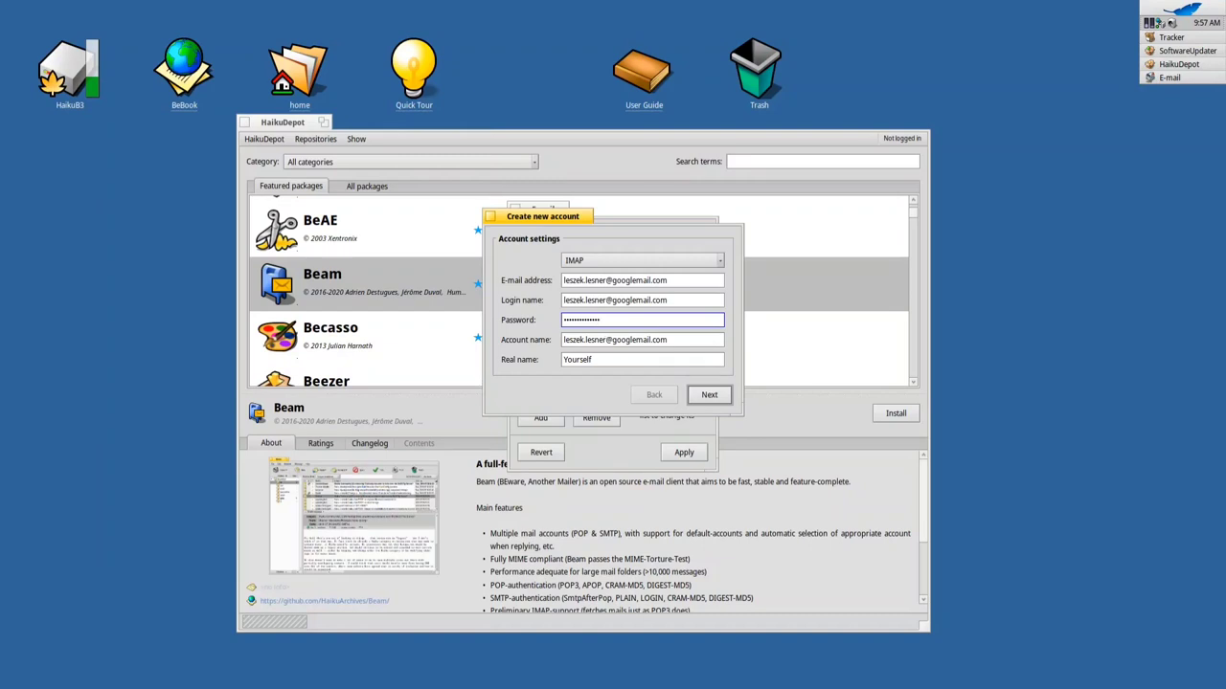
{"action": "left_click", "coordinate": [595, 359]}
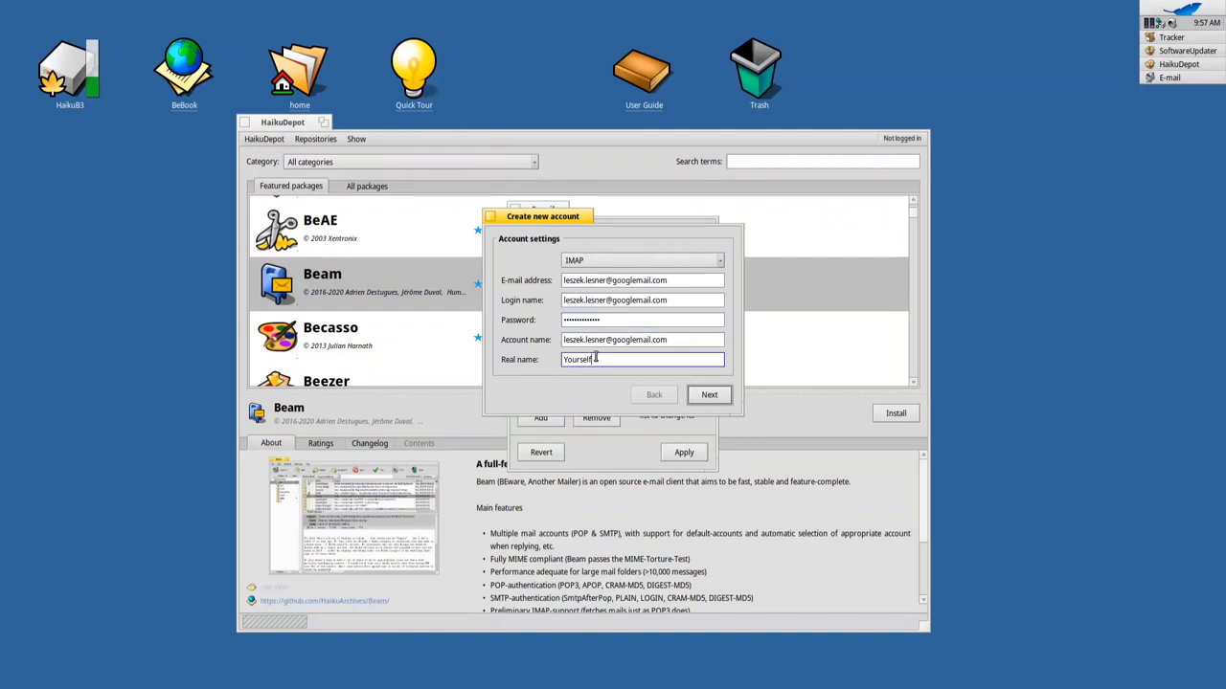
{"action": "double_click", "coordinate": [595, 359]}
Finish the account and review its incoming, outgoing and e-mail filter settings
{"action": "left_click", "coordinate": [697, 399]}
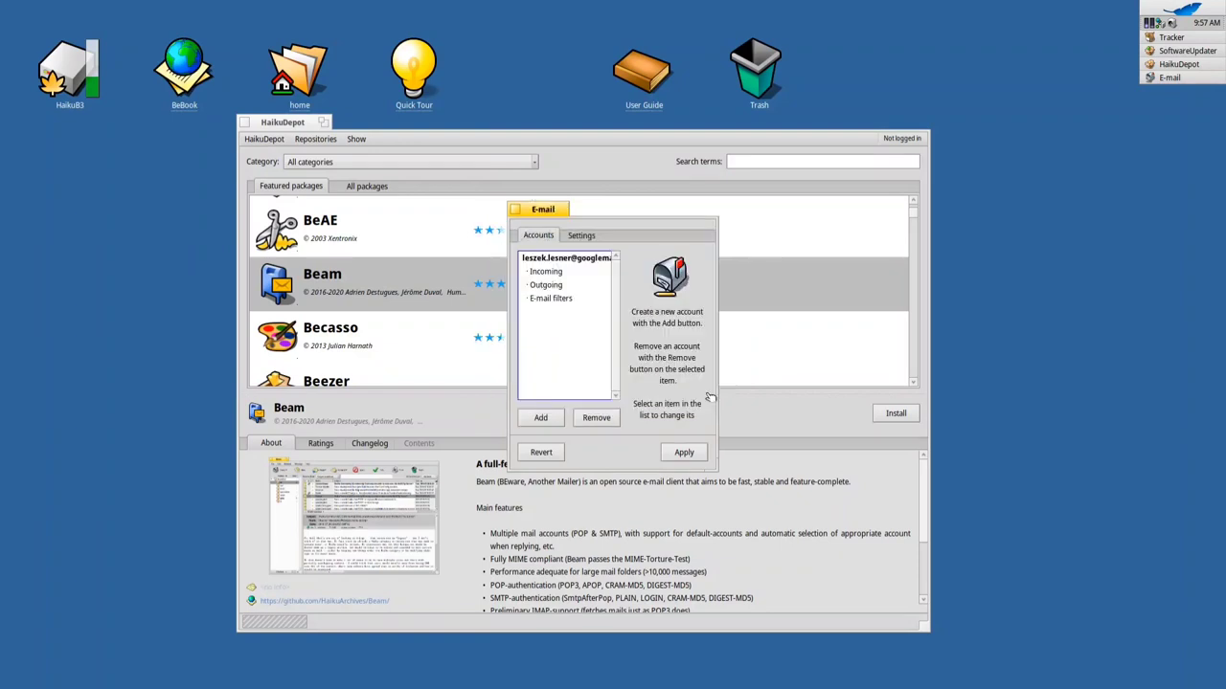
{"action": "left_click", "coordinate": [565, 272]}
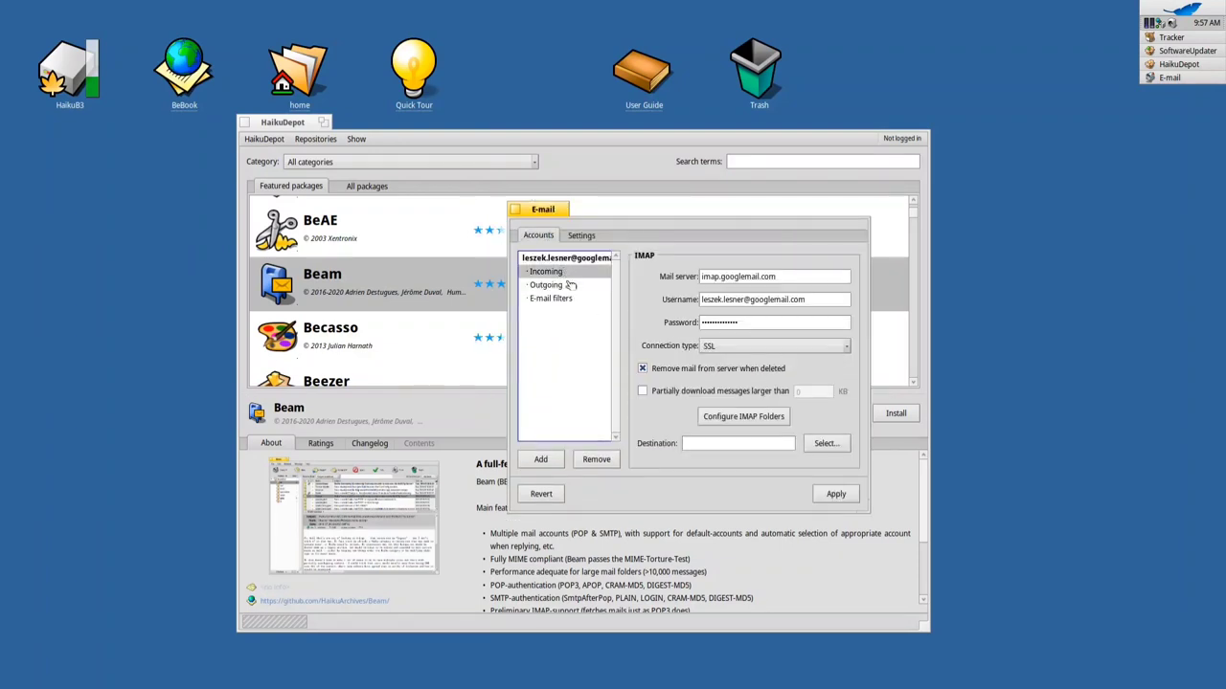
{"action": "left_click", "coordinate": [570, 285]}
{"action": "left_click", "coordinate": [567, 273]}
{"action": "left_click", "coordinate": [572, 300]}
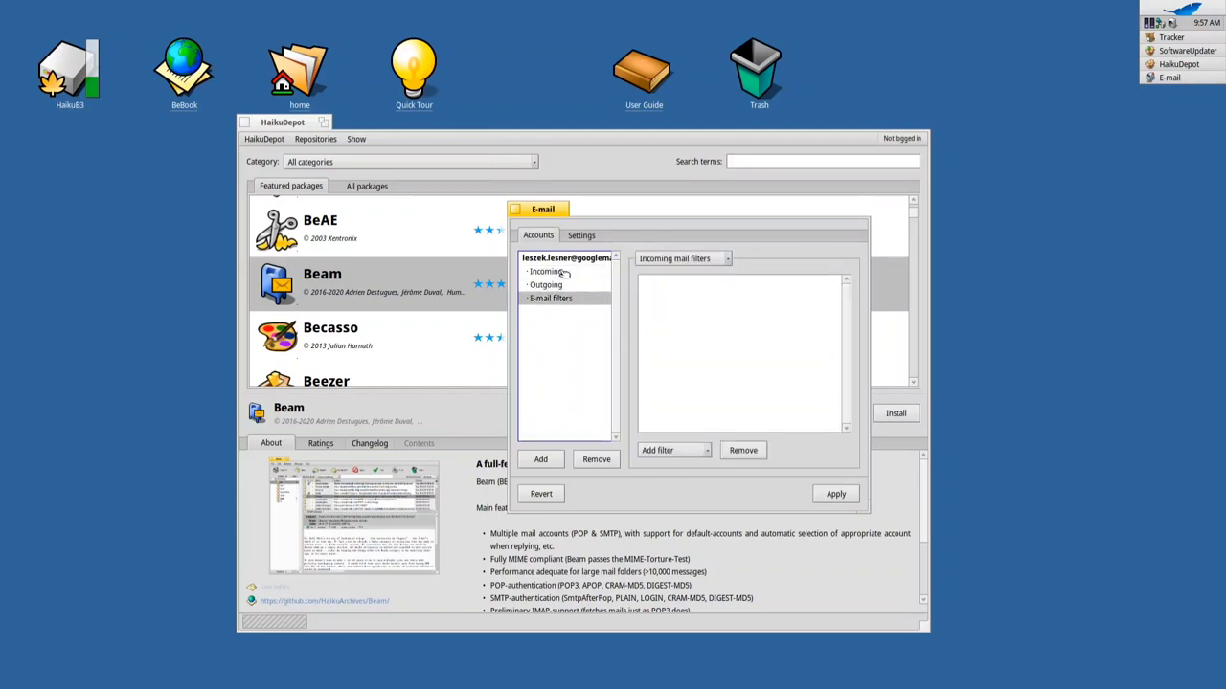
{"action": "left_click", "coordinate": [563, 272]}
Apply the account settings, check the 5-minute mail checking option, and close E-mail preferences
{"action": "left_click", "coordinate": [559, 258]}
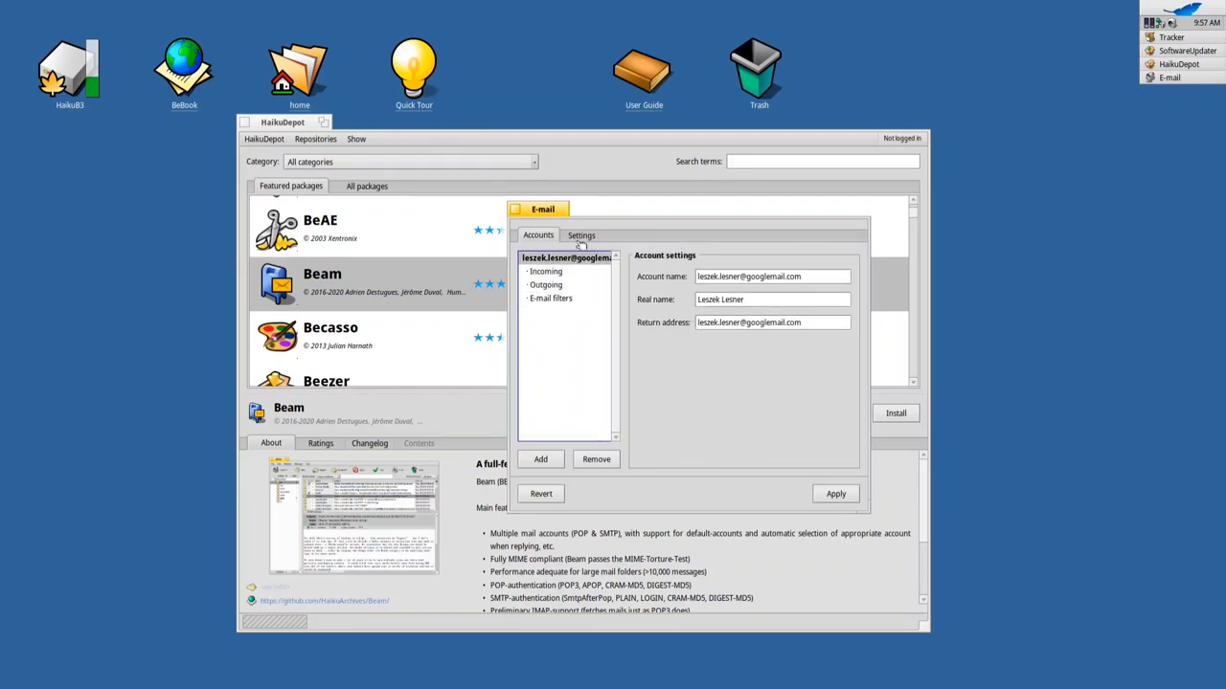
{"action": "left_click", "coordinate": [833, 494]}
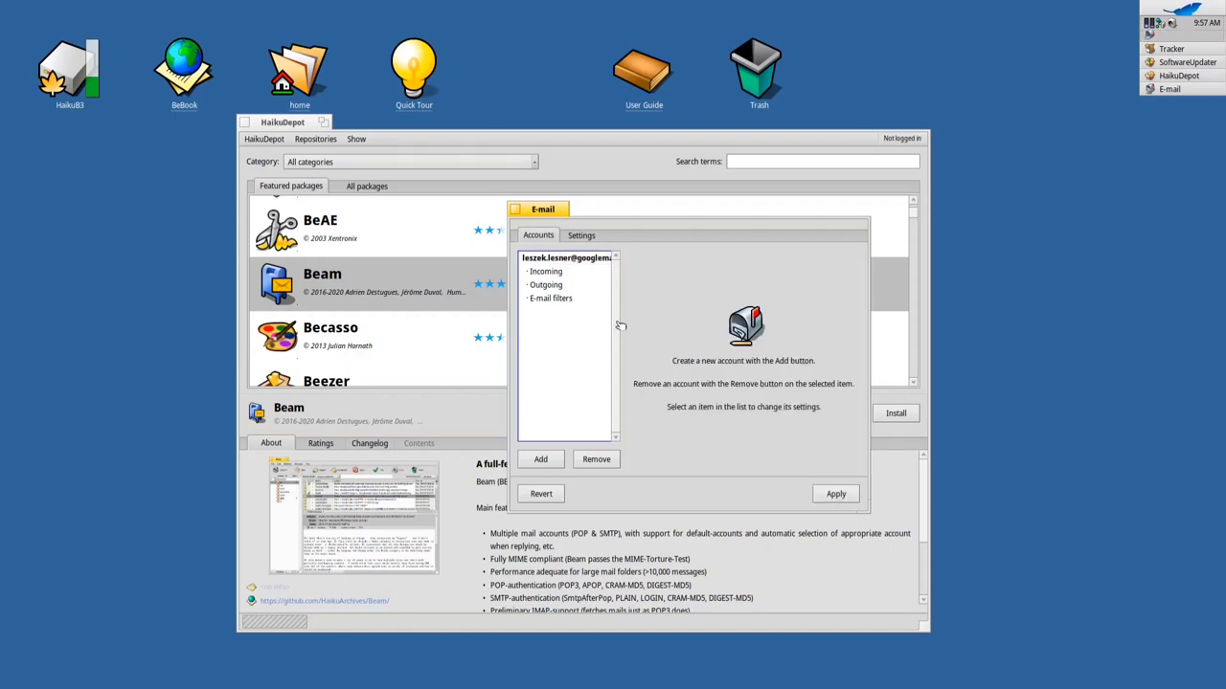
{"action": "left_click", "coordinate": [564, 259]}
{"action": "left_click", "coordinate": [581, 235]}
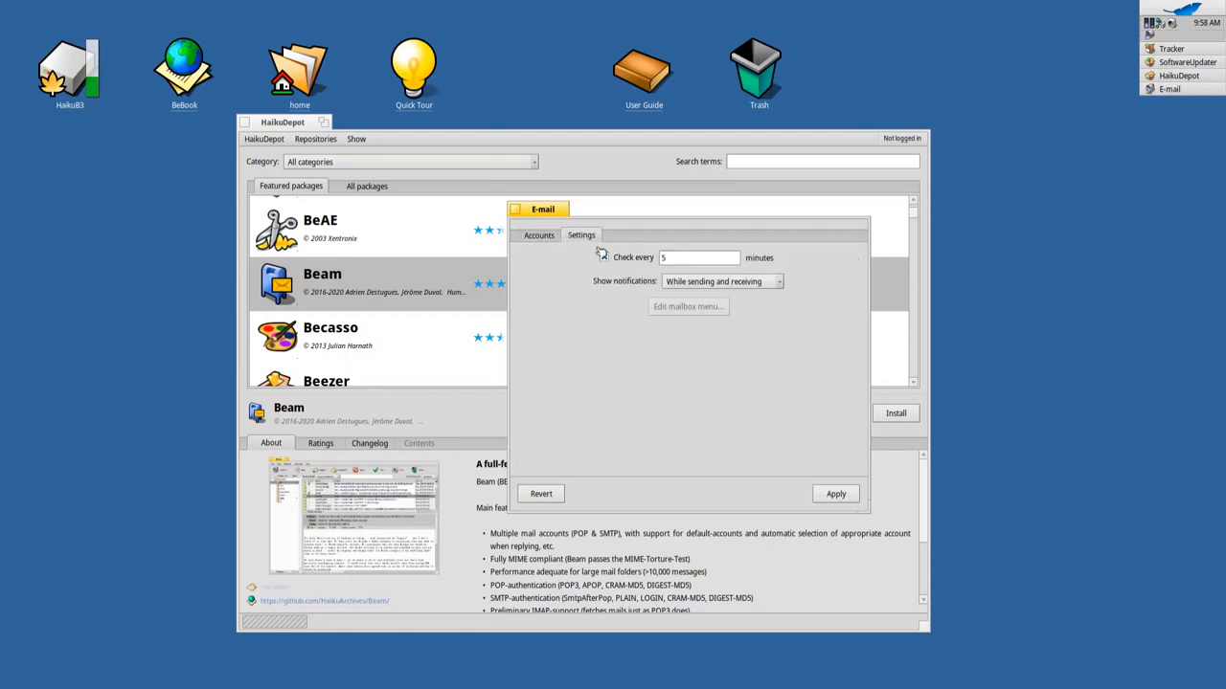
{"action": "left_click", "coordinate": [532, 240]}
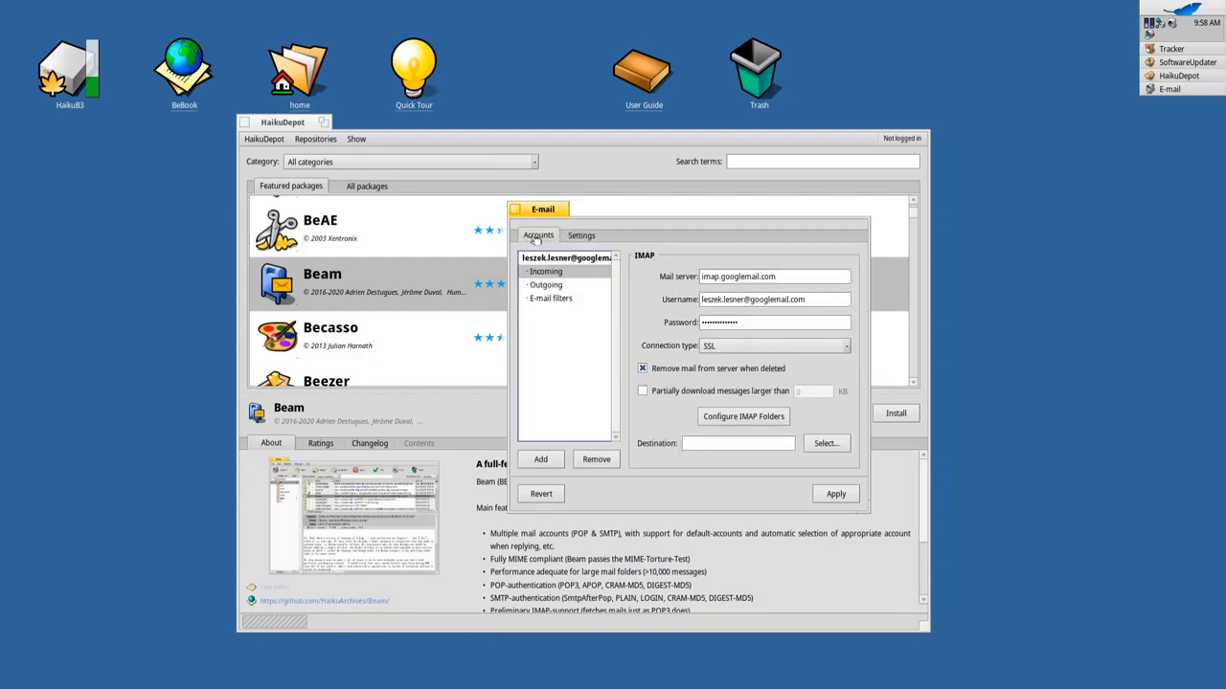
{"action": "left_click", "coordinate": [515, 210]}
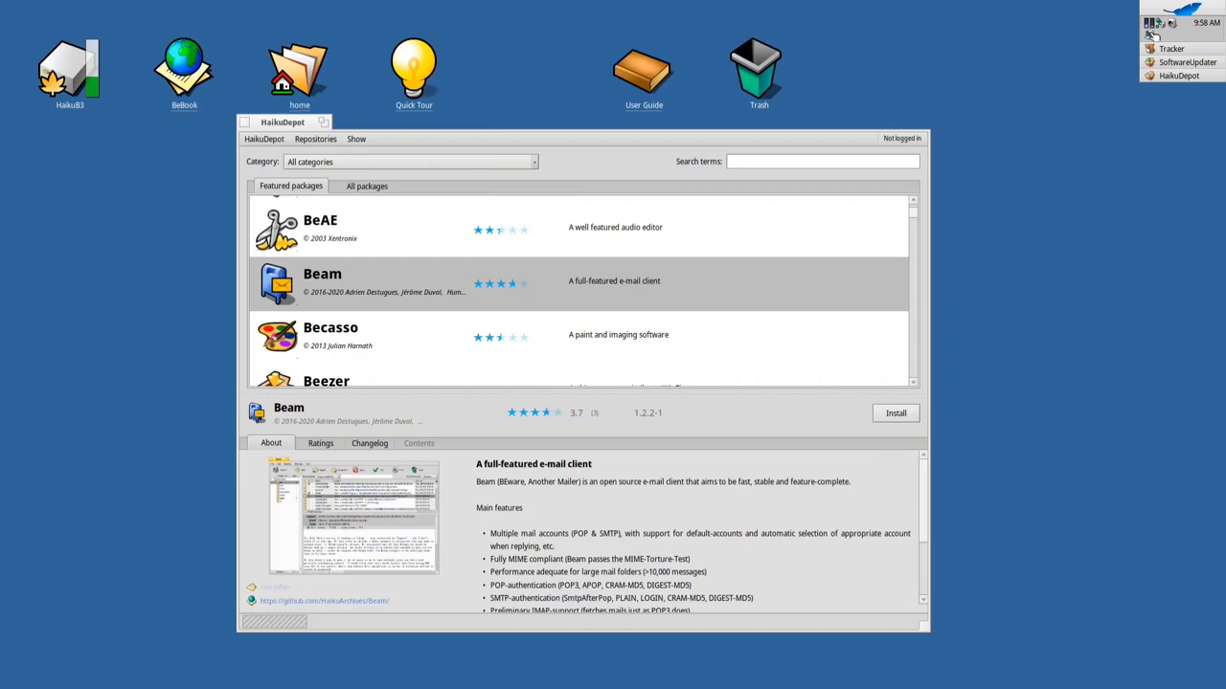
Open and close the empty New E-mail and Inbox windows from the mail tray menu
{"action": "left_click", "coordinate": [1151, 35]}
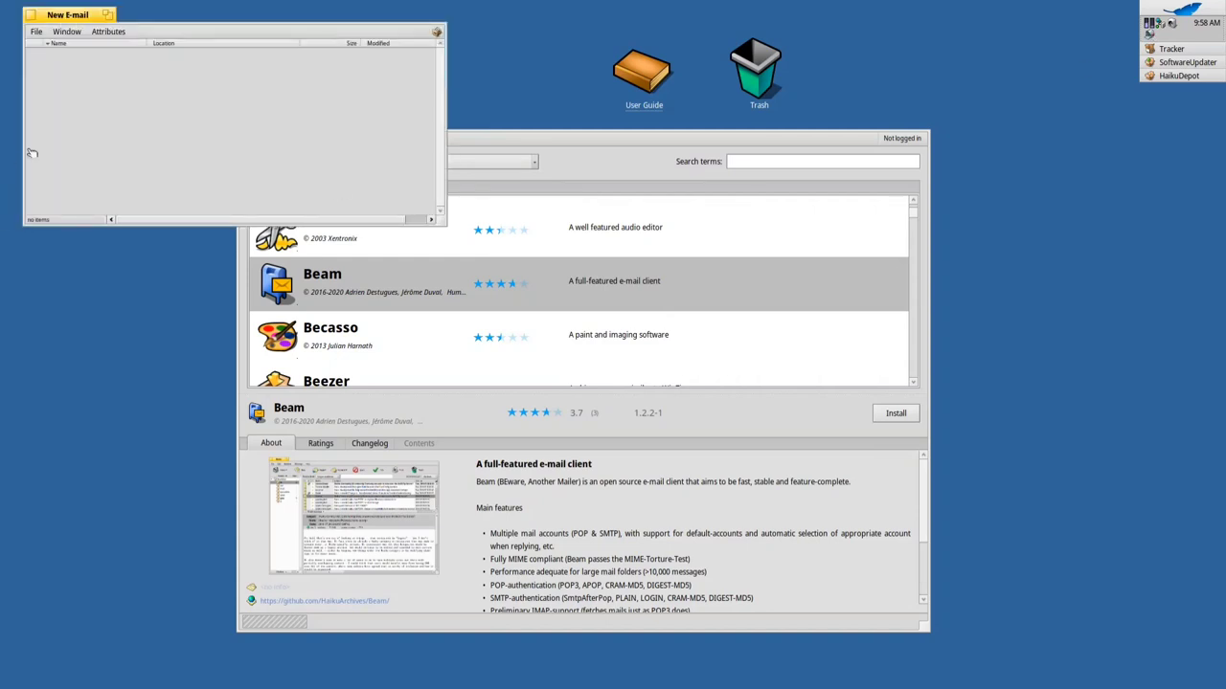
{"action": "left_click_drag", "start_coordinate": [80, 25], "coordinate": [114, 84]}
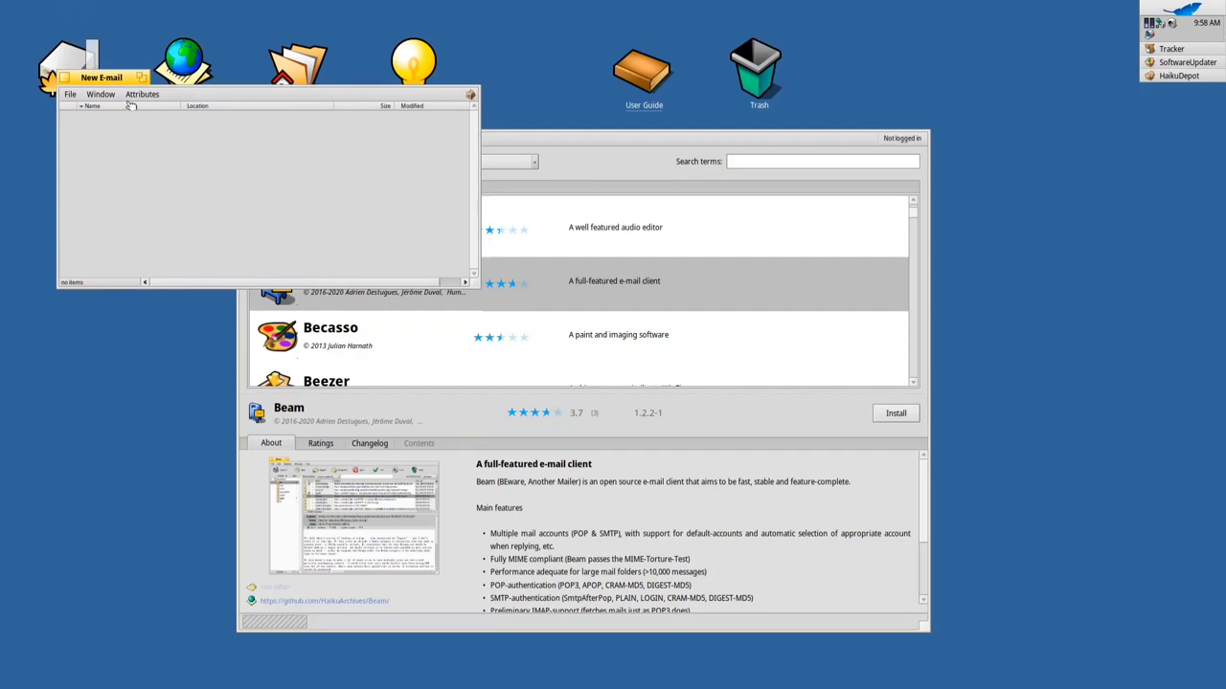
{"action": "left_click", "coordinate": [66, 77]}
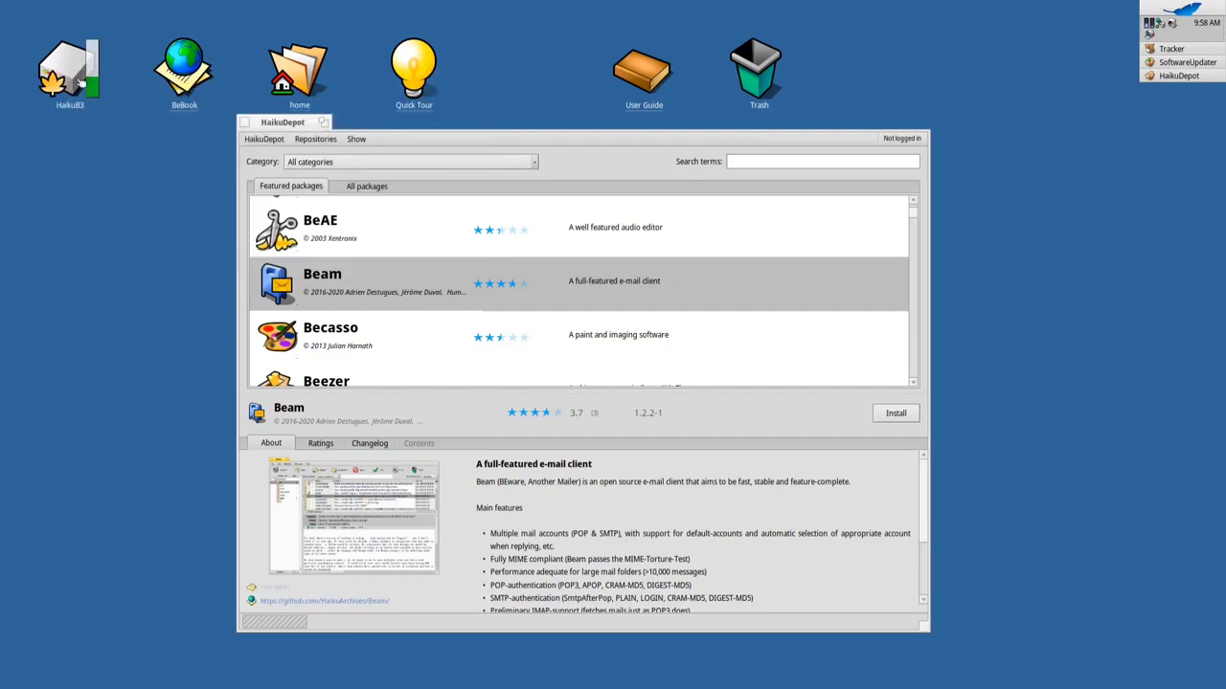
{"action": "left_click", "coordinate": [1149, 36]}
{"action": "mouse_move", "coordinate": [1173, 63]}
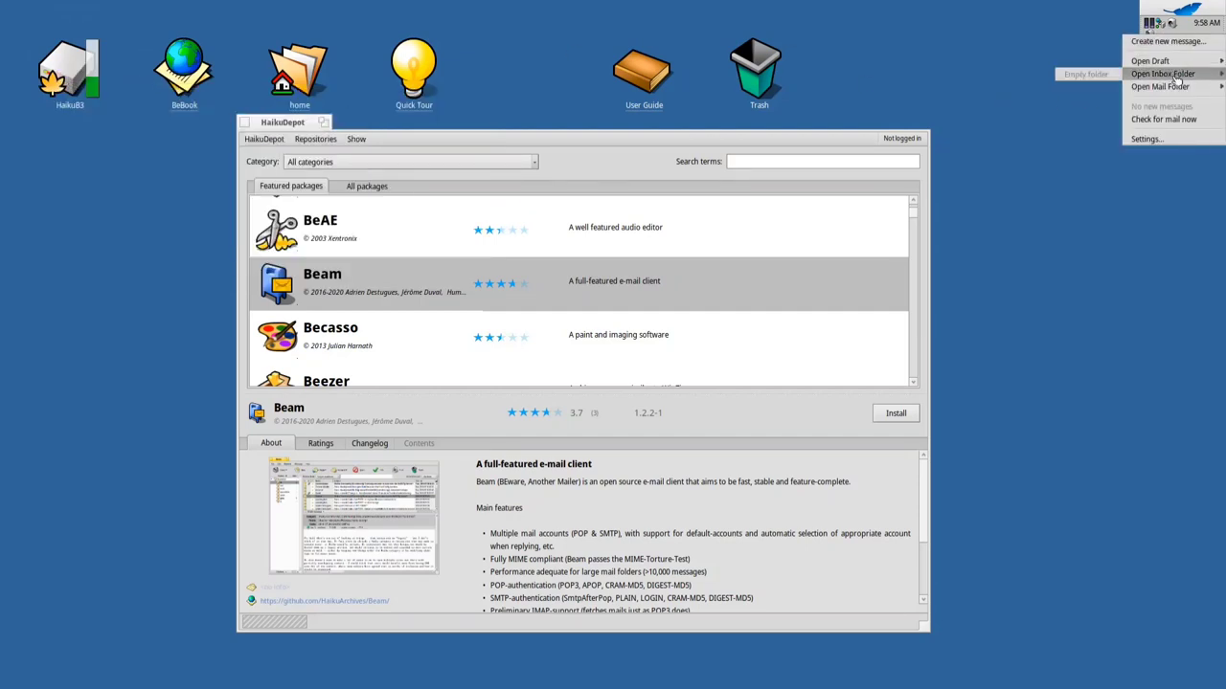
{"action": "left_click", "coordinate": [1173, 74]}
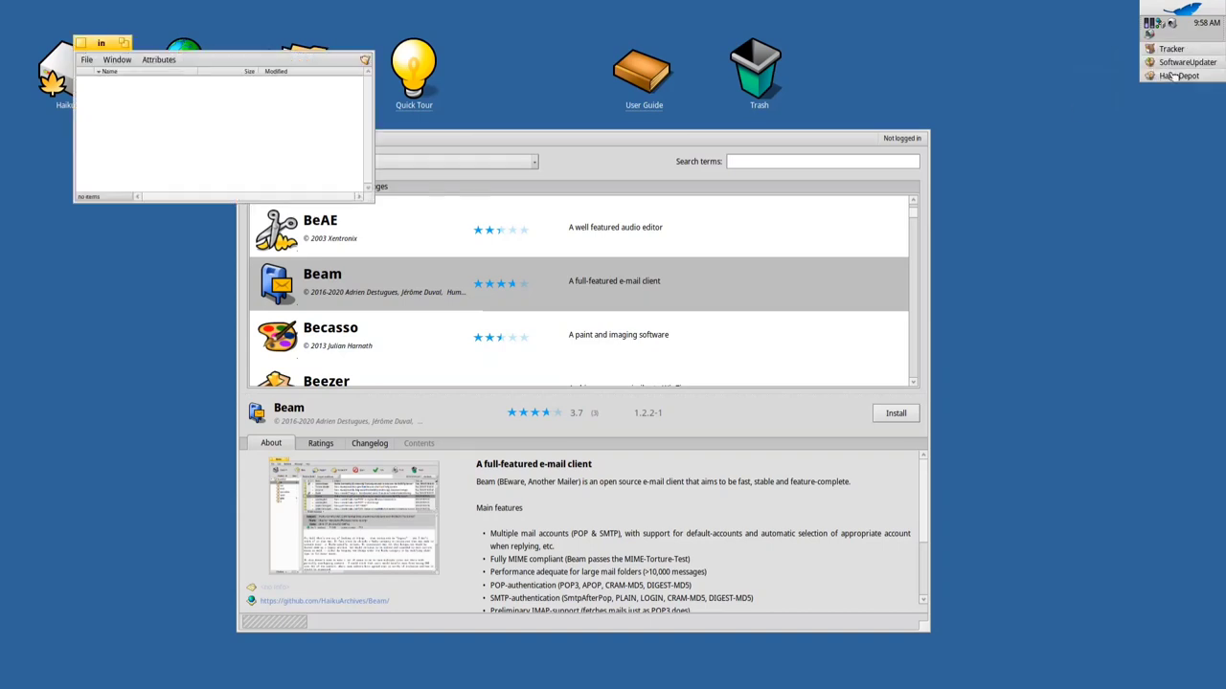
{"action": "left_click", "coordinate": [82, 43]}
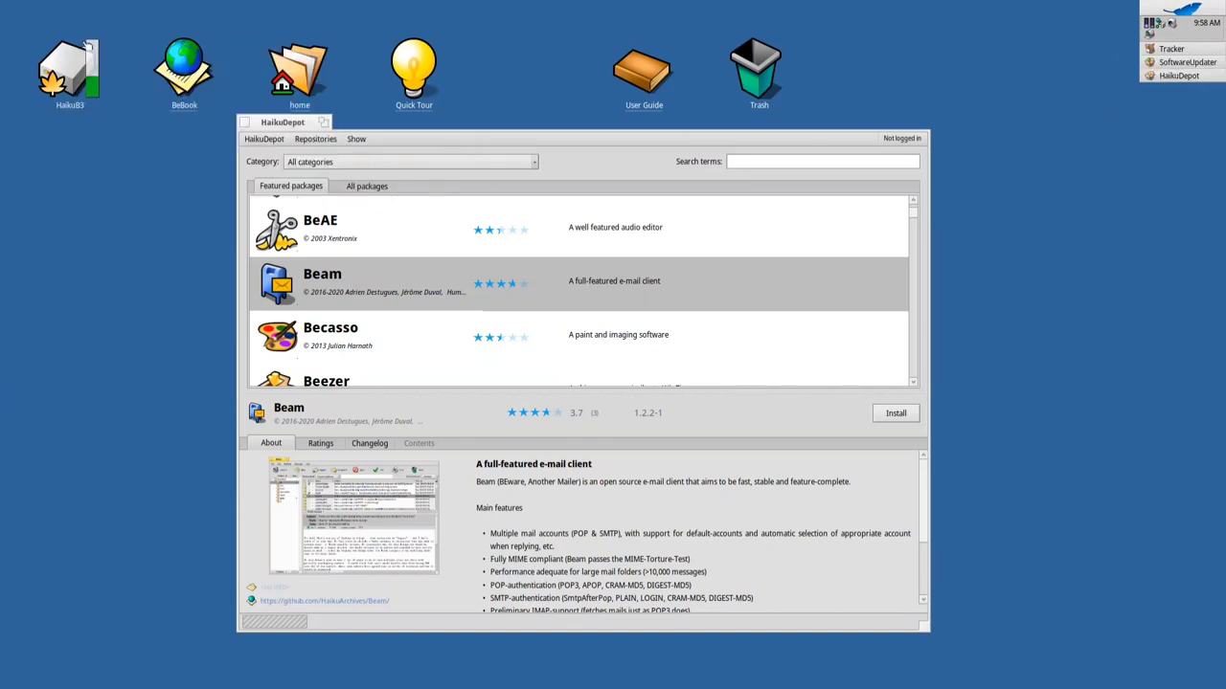
Check for new mail now and view Beam's screenshot at full size
{"action": "left_click", "coordinate": [1150, 35]}
{"action": "mouse_move", "coordinate": [1171, 80]}
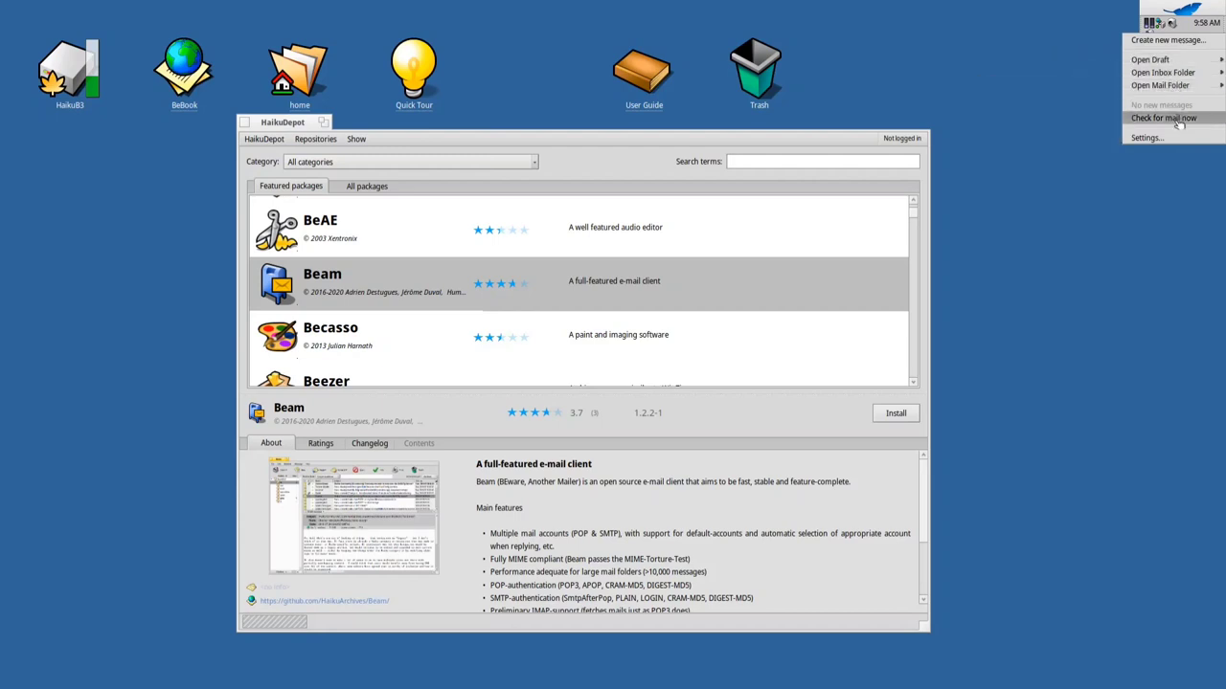
{"action": "left_click", "coordinate": [1178, 122]}
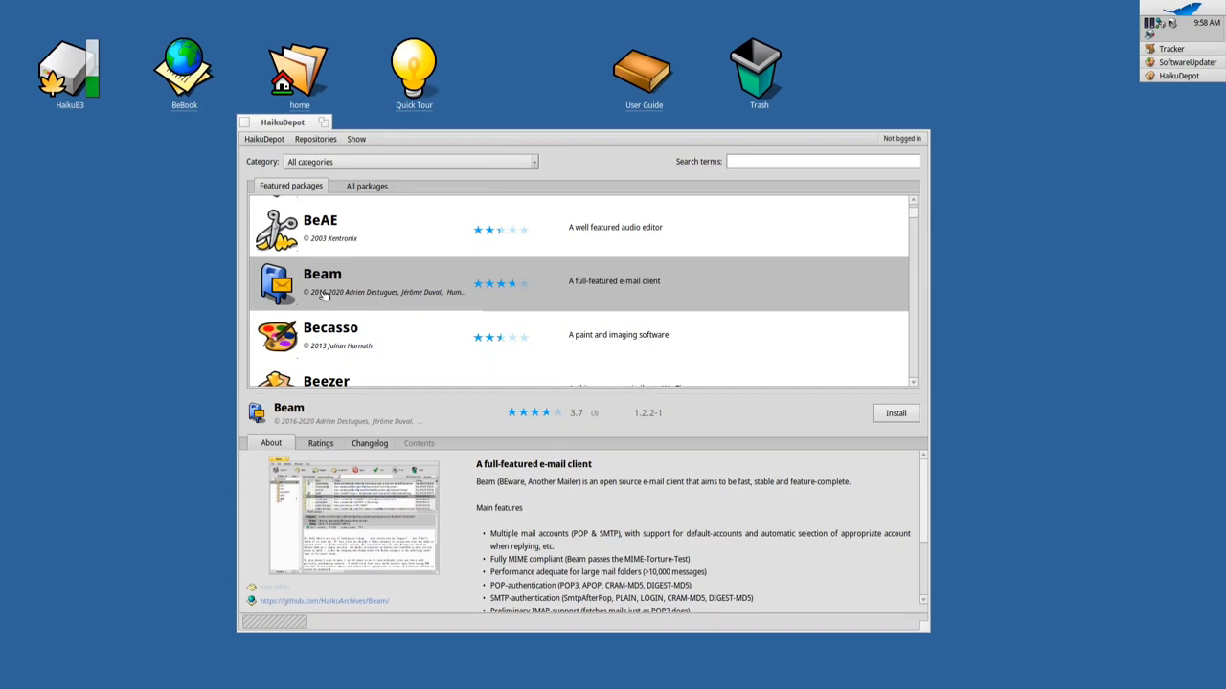
{"action": "left_click", "coordinate": [349, 517]}
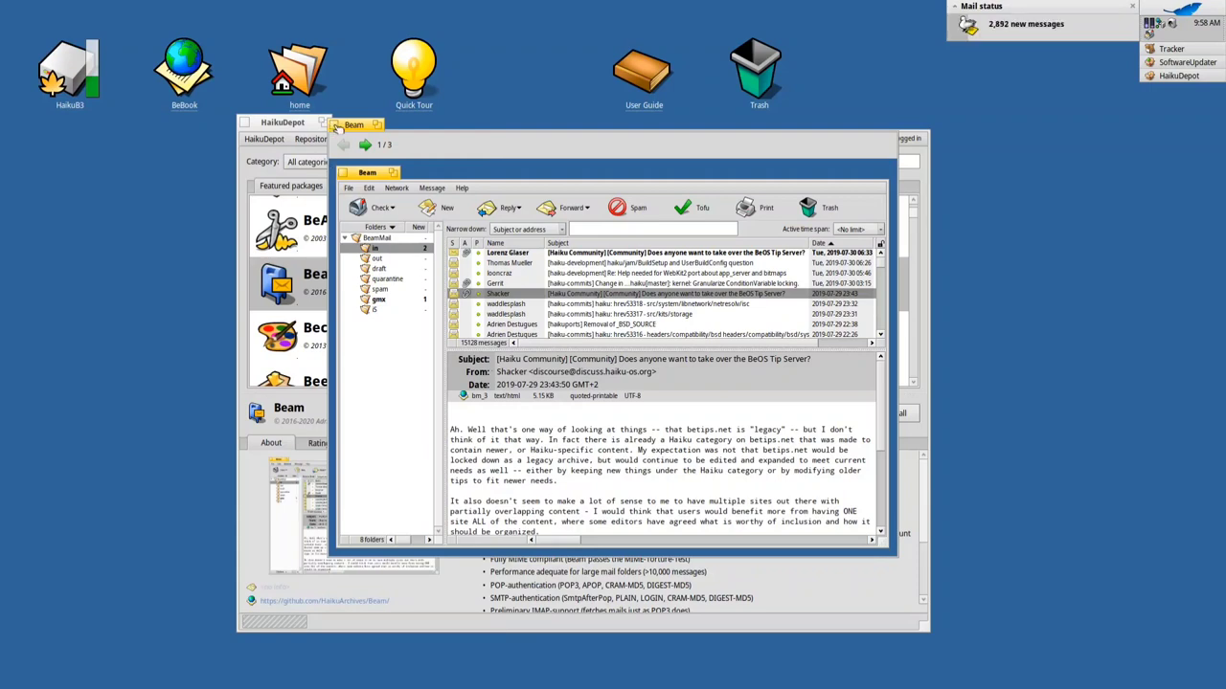
Close the Beam screenshot viewer and show the Becasso paint program's details
{"action": "double_click", "coordinate": [337, 128]}
{"action": "scroll", "coordinate": [570, 335], "scroll_direction": "down", "scroll_amount": 1}
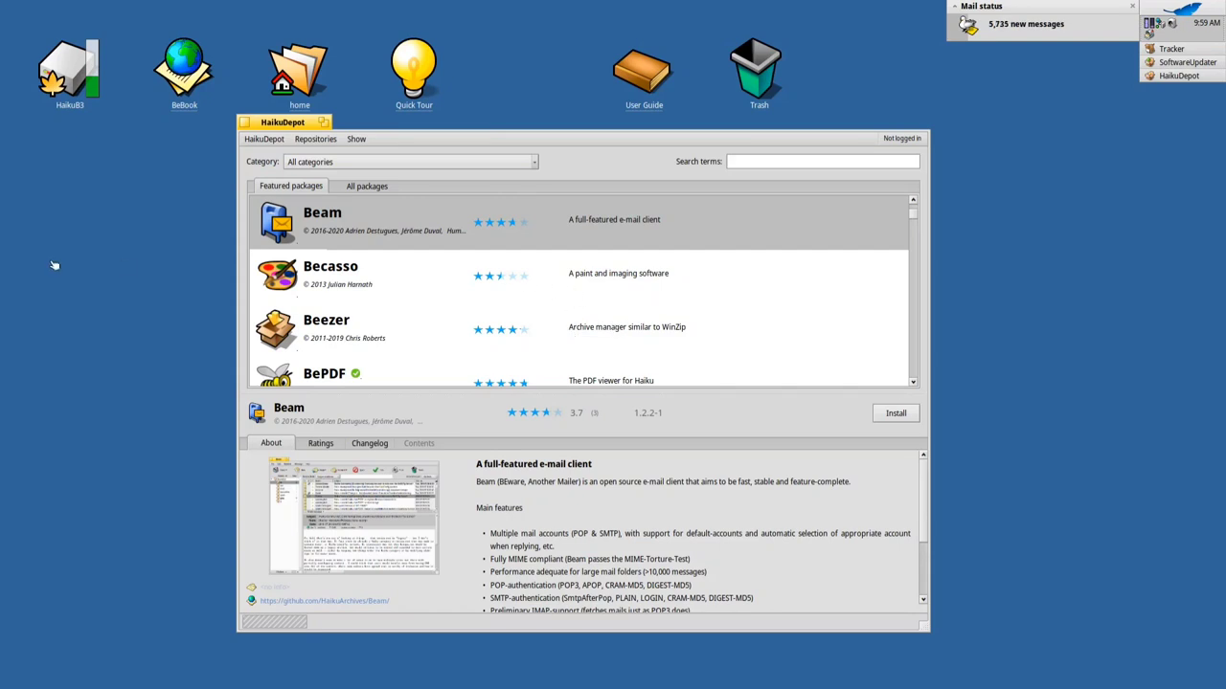
{"action": "left_click", "coordinate": [336, 294]}
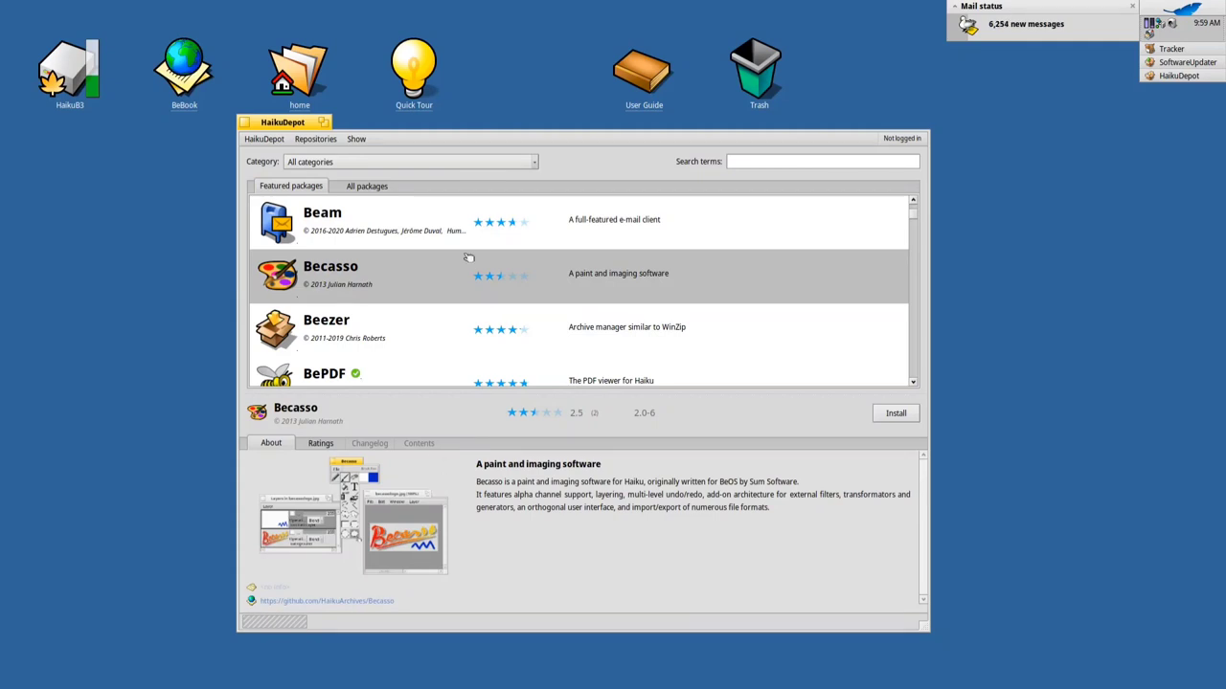
Show BeShare 3.04-3's package details and screenshot, then close the preview
{"action": "scroll", "coordinate": [498, 338], "scroll_direction": "down", "scroll_amount": 3}
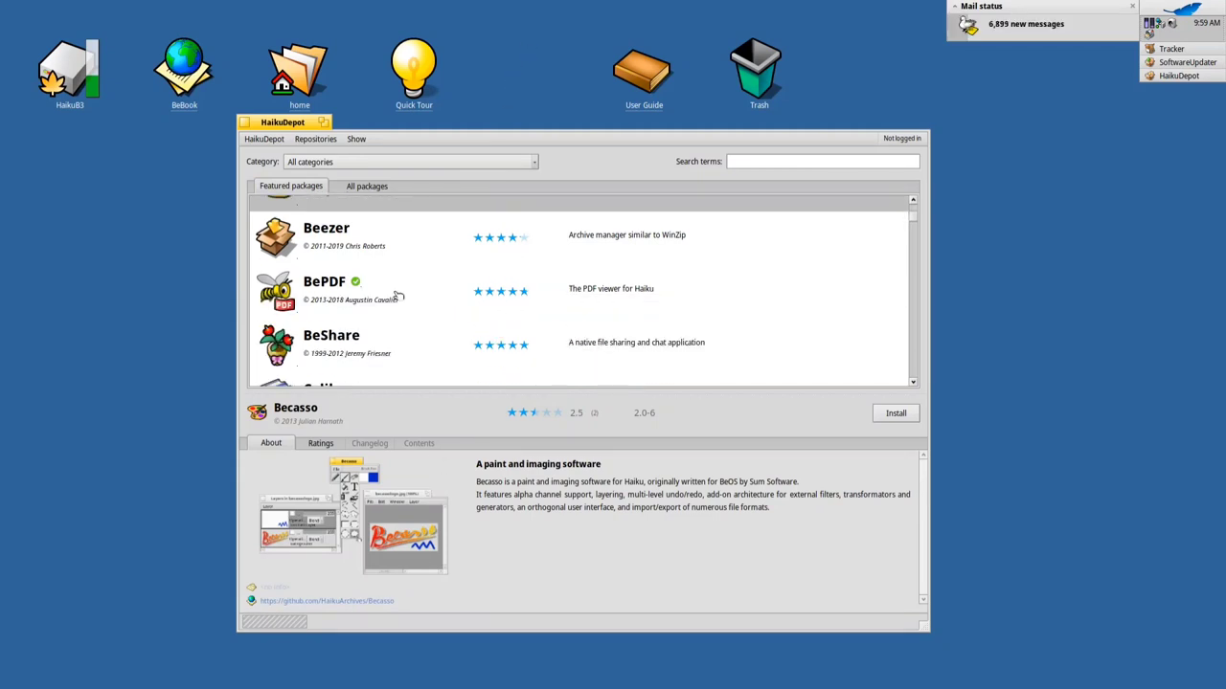
{"action": "scroll", "coordinate": [402, 317], "scroll_direction": "down", "scroll_amount": 1}
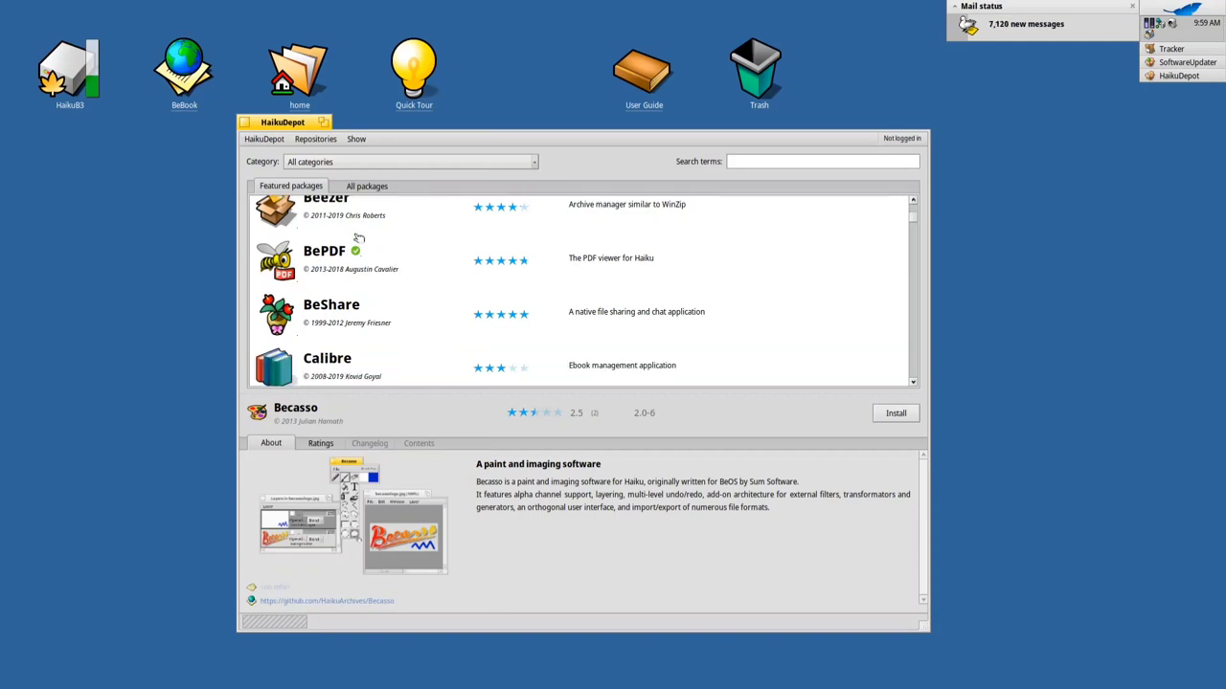
{"action": "left_click", "coordinate": [376, 322]}
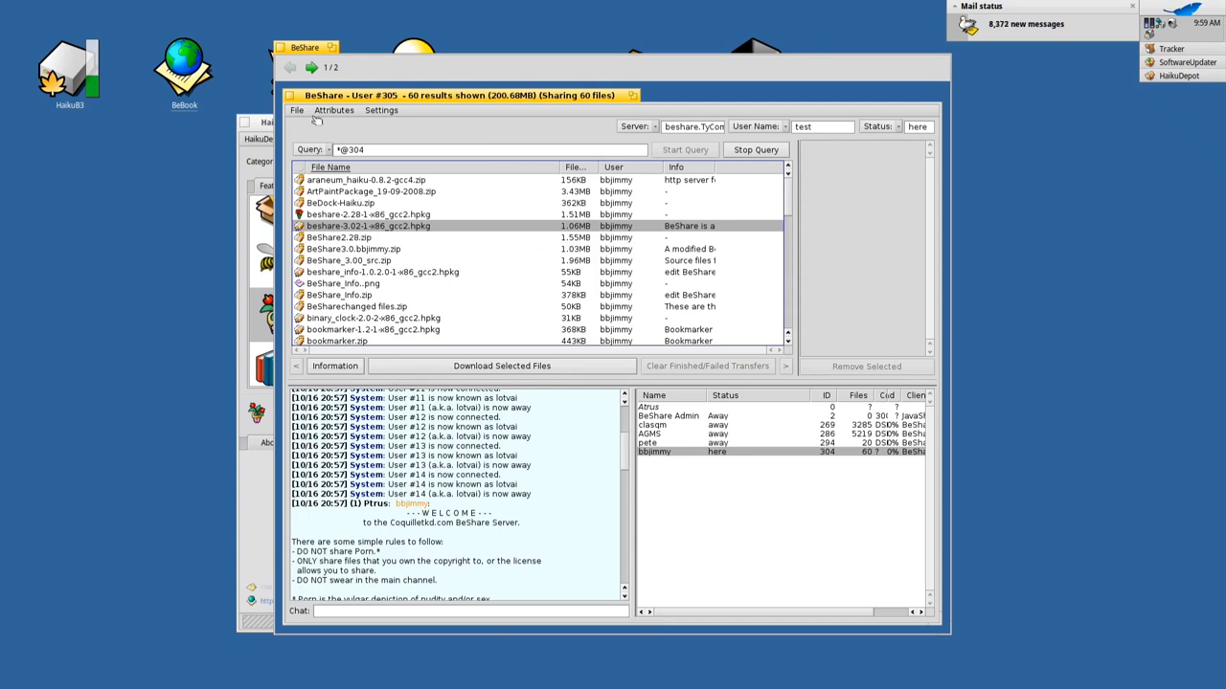
{"action": "left_click", "coordinate": [284, 47]}
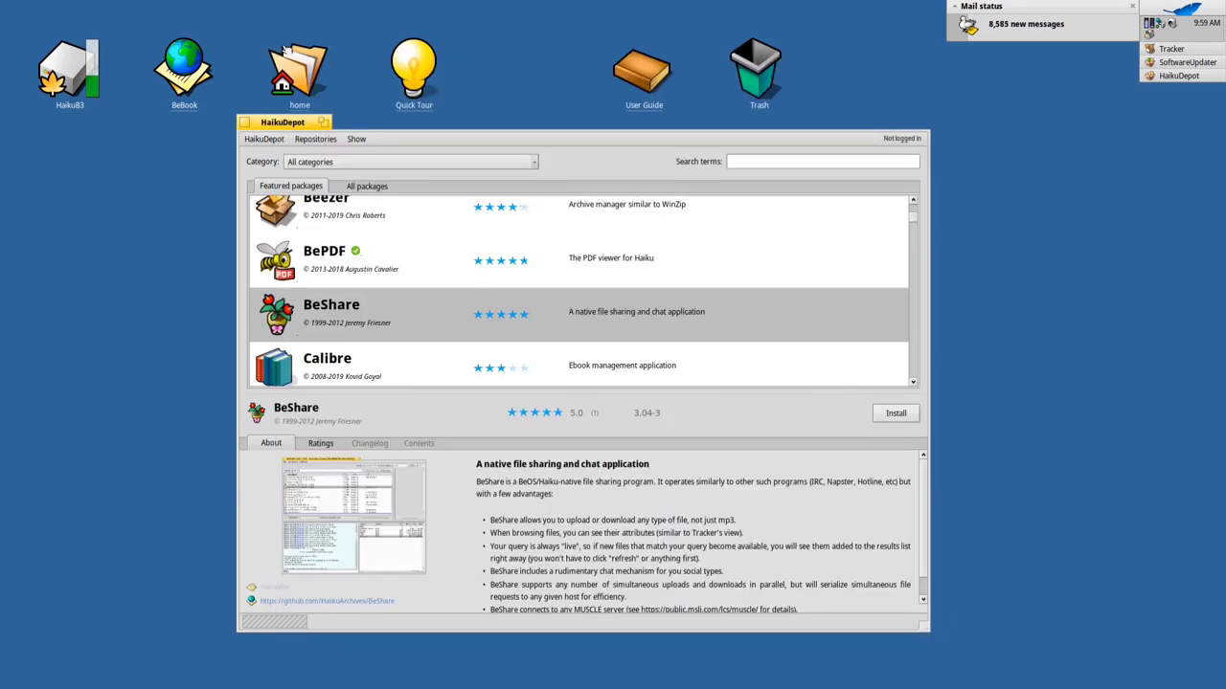
{"action": "scroll", "coordinate": [475, 337], "scroll_direction": "down", "scroll_amount": 2}
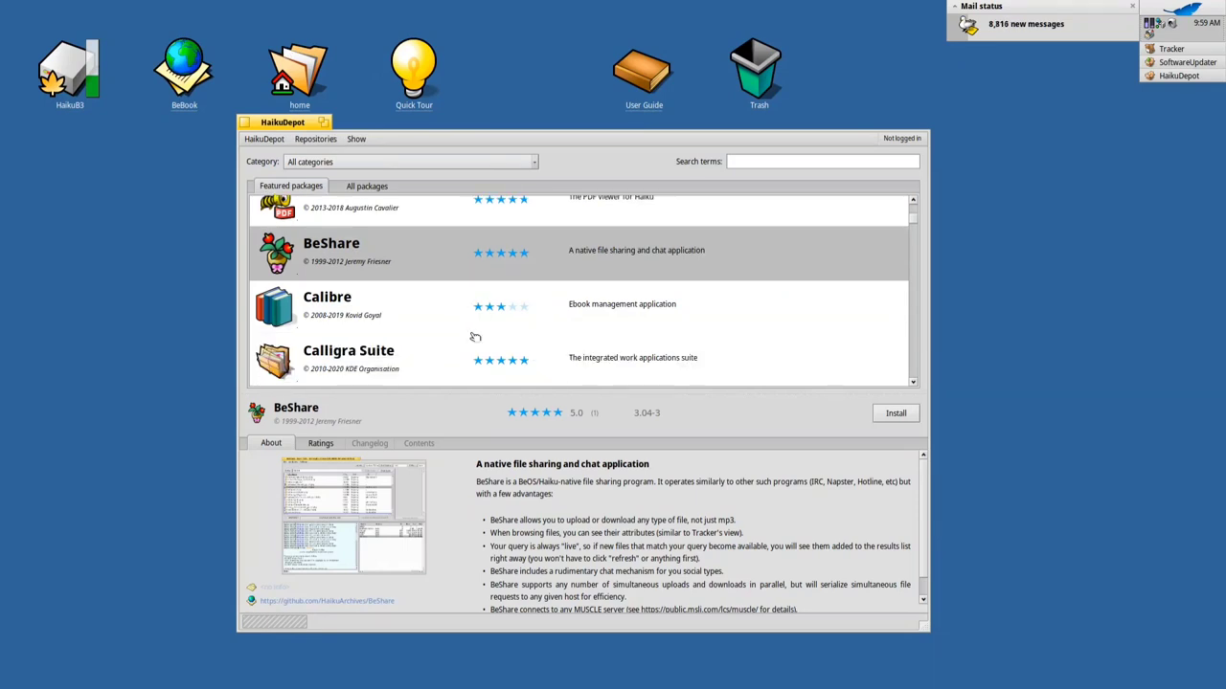
{"action": "scroll", "coordinate": [475, 337], "scroll_direction": "down", "scroll_amount": 1}
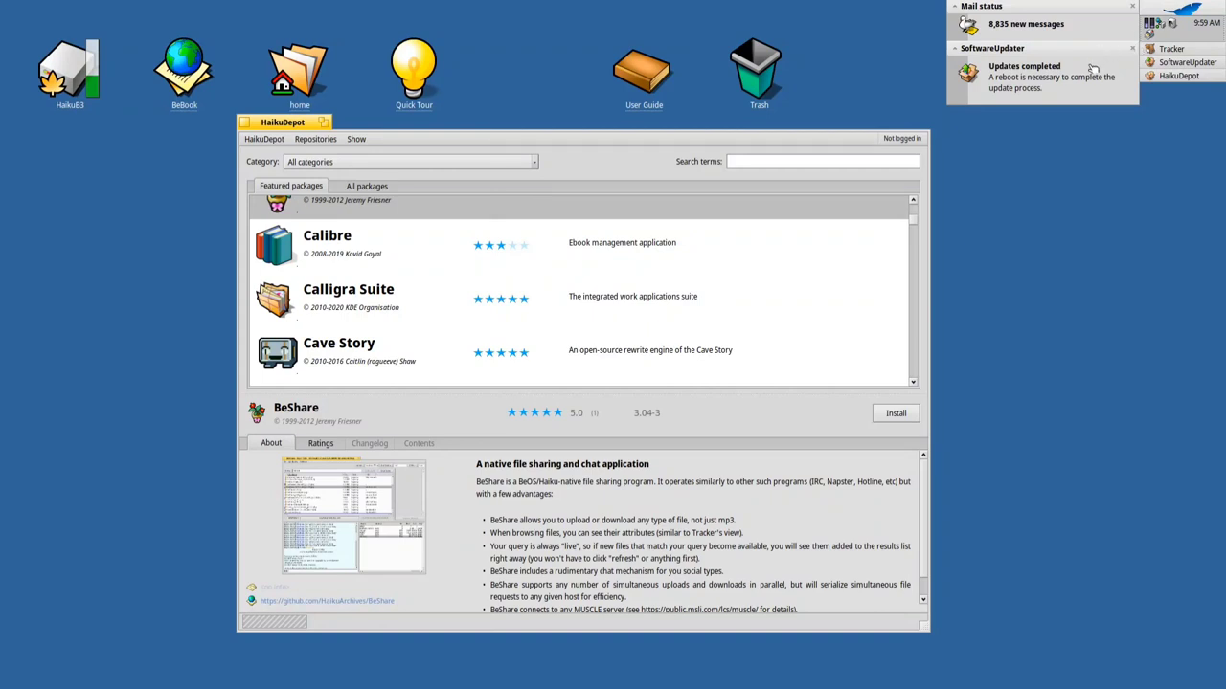
Dismiss notifications, quit the Updates completed dialog without rebooting, and show Calibre 5.10.1-5's details
{"action": "left_click", "coordinate": [1091, 71]}
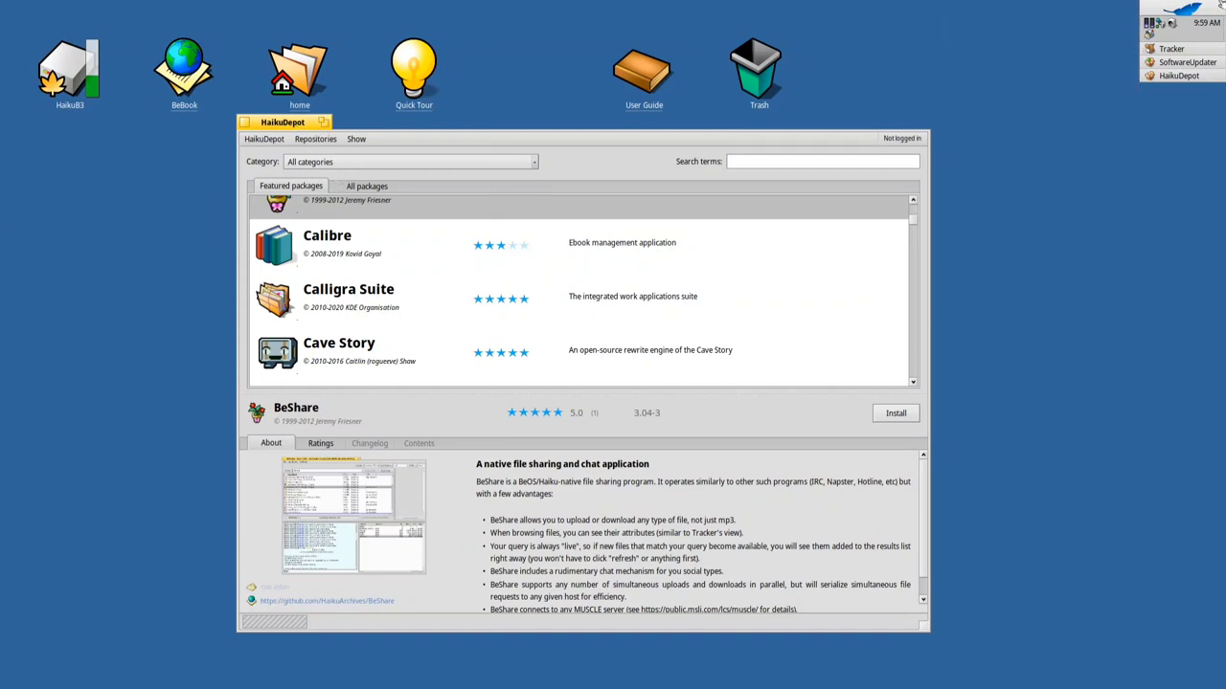
{"action": "left_click", "coordinate": [1174, 61]}
{"action": "left_click", "coordinate": [1101, 62]}
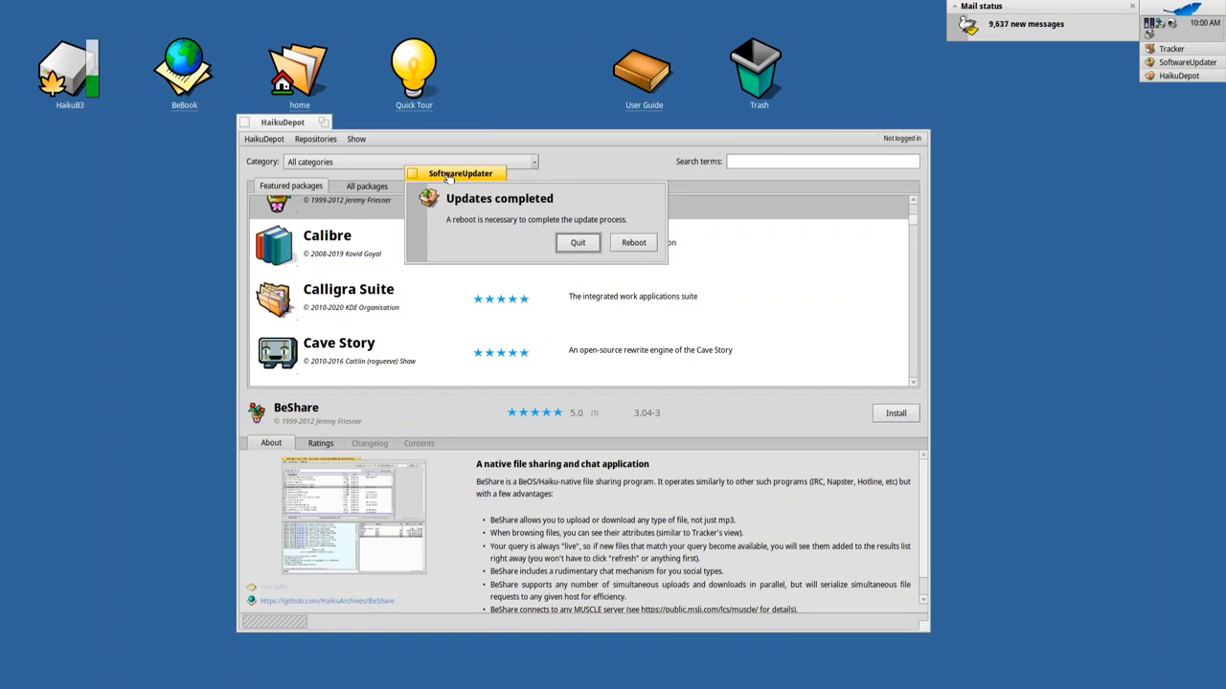
{"action": "double_click", "coordinate": [448, 178]}
{"action": "left_click", "coordinate": [426, 250]}
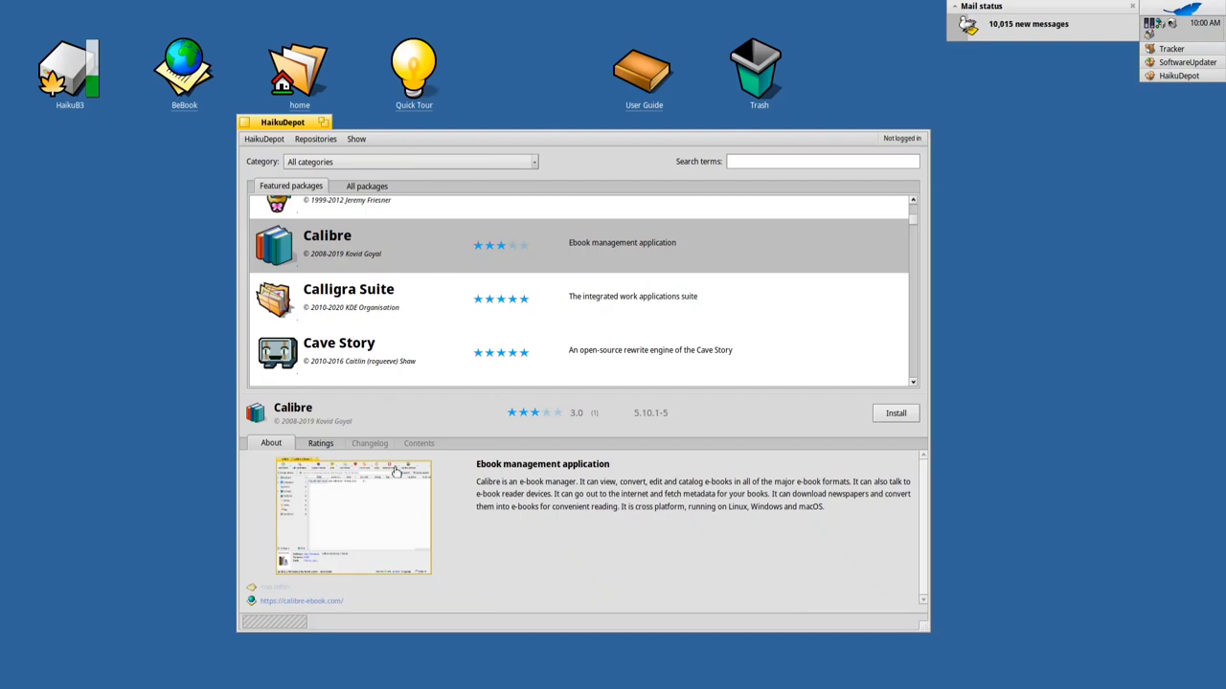
View and close the full-size screenshots of Calibre and Calligra Suite
{"action": "left_click", "coordinate": [400, 518]}
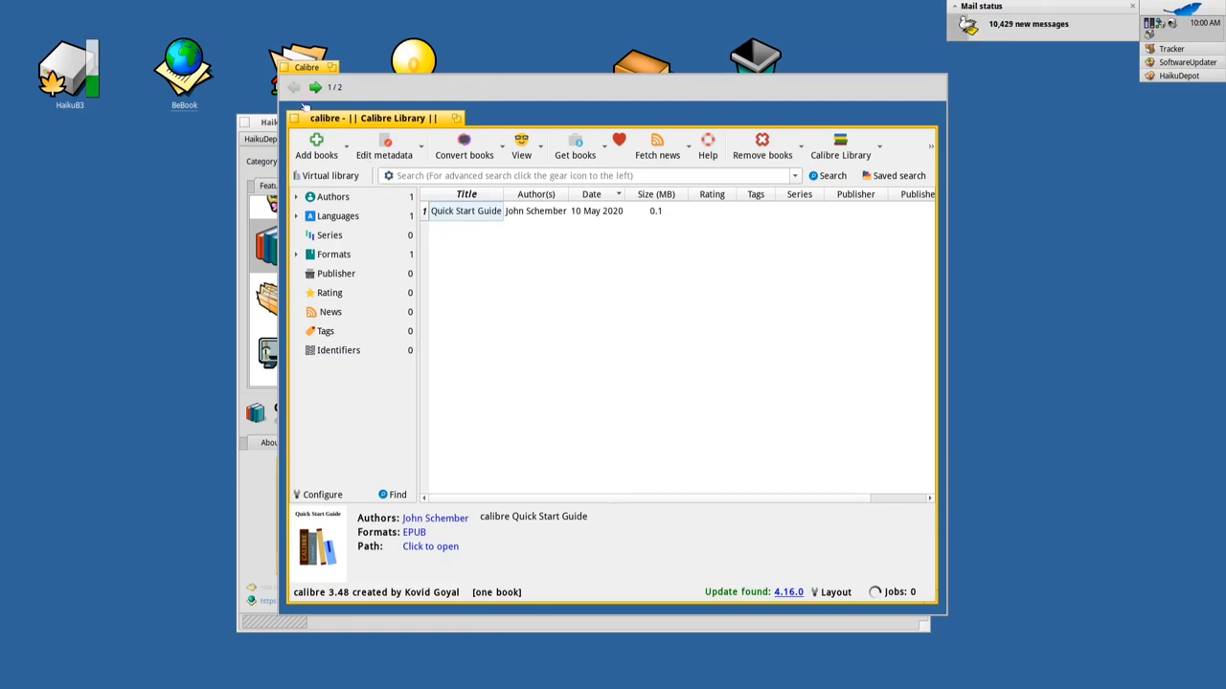
{"action": "left_click", "coordinate": [286, 69]}
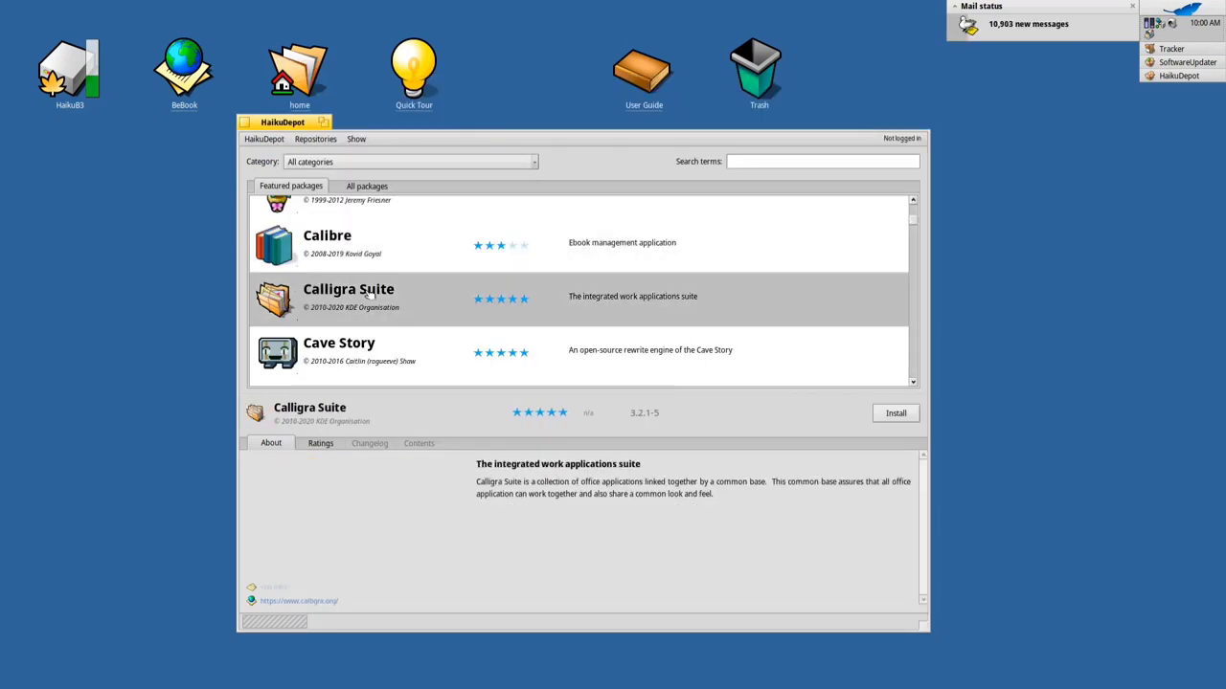
{"action": "left_click", "coordinate": [369, 296]}
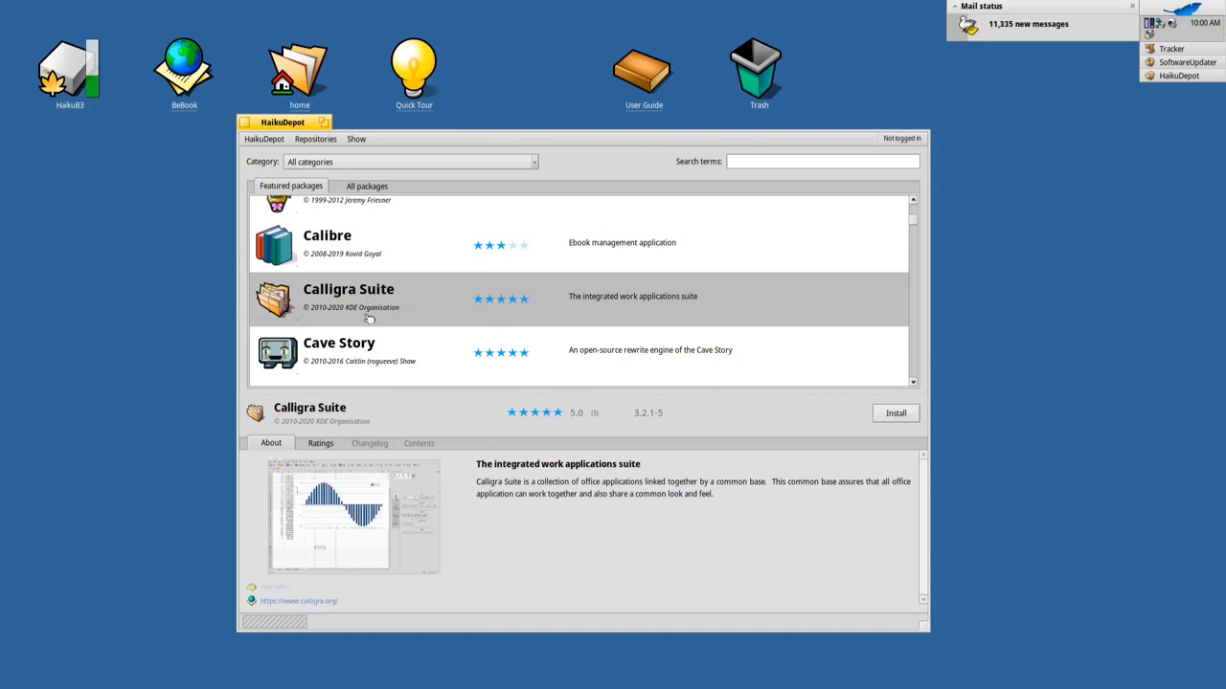
{"action": "left_click", "coordinate": [381, 518]}
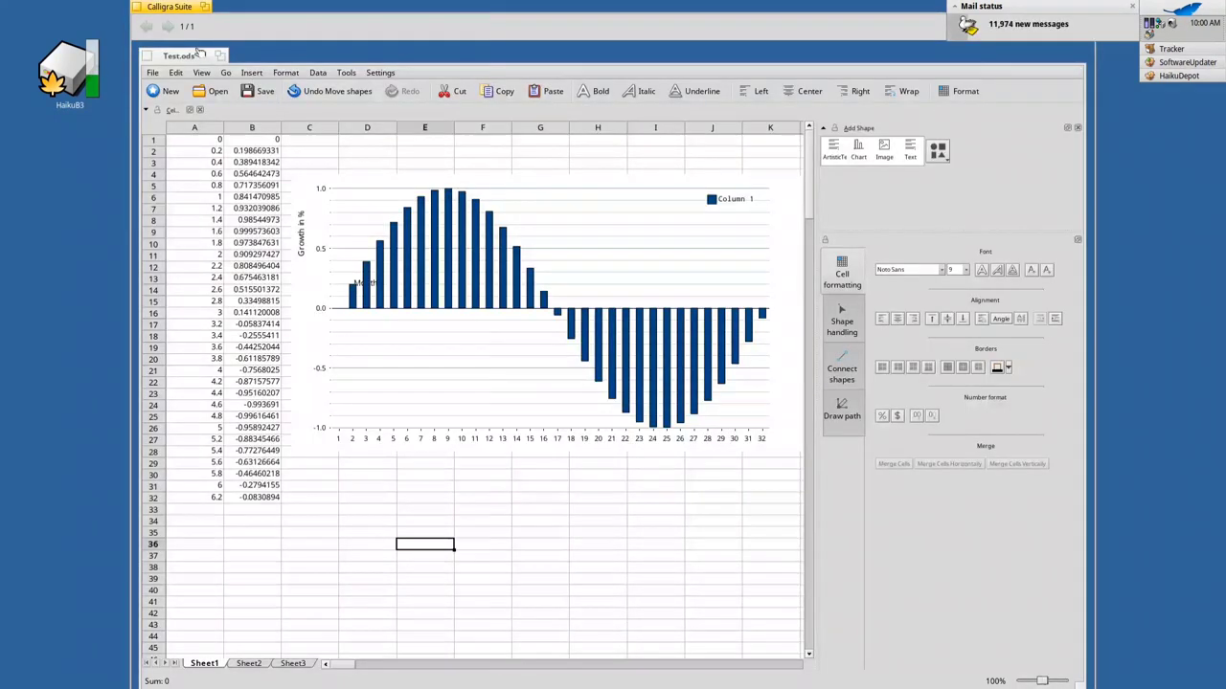
{"action": "left_click", "coordinate": [140, 7]}
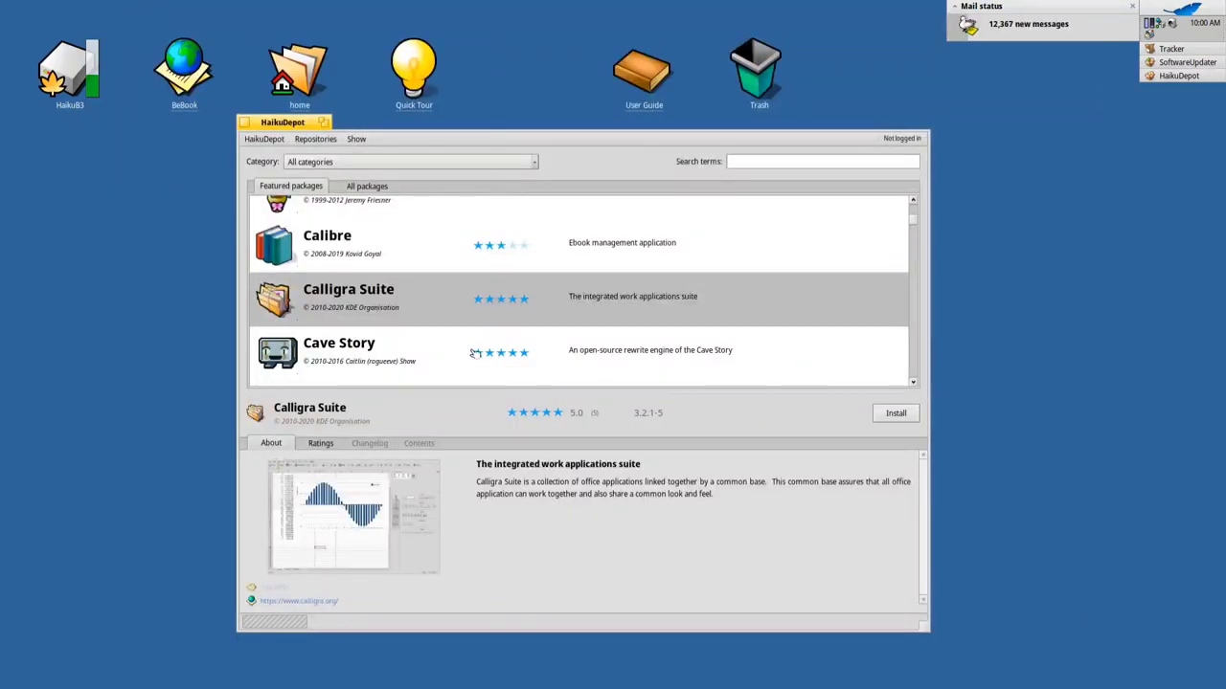
Select Clockwerk and preview its screenshot at full size
{"action": "scroll", "coordinate": [477, 353], "scroll_direction": "down", "scroll_amount": 3}
{"action": "left_click", "coordinate": [407, 294]}
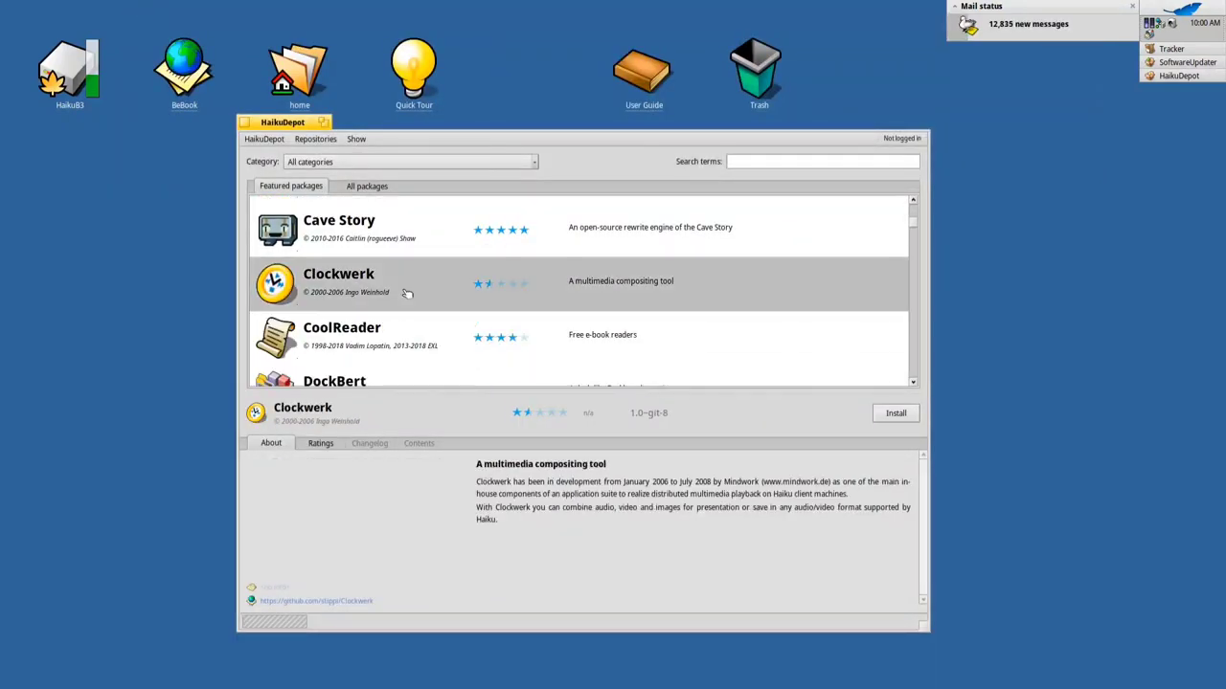
{"action": "left_click", "coordinate": [374, 494]}
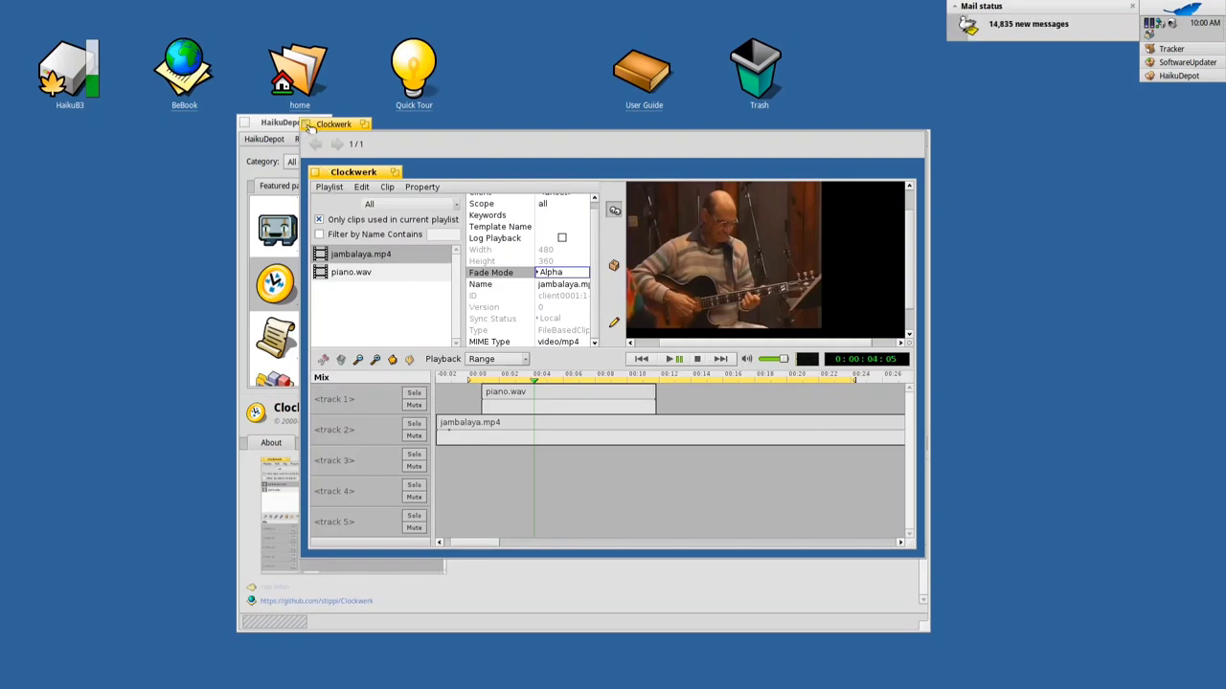
{"action": "left_click", "coordinate": [308, 126]}
Preview FuseSMB's full-size screenshot, then show Ghostwriter's package details
{"action": "scroll", "coordinate": [443, 348], "scroll_direction": "down", "scroll_amount": 4}
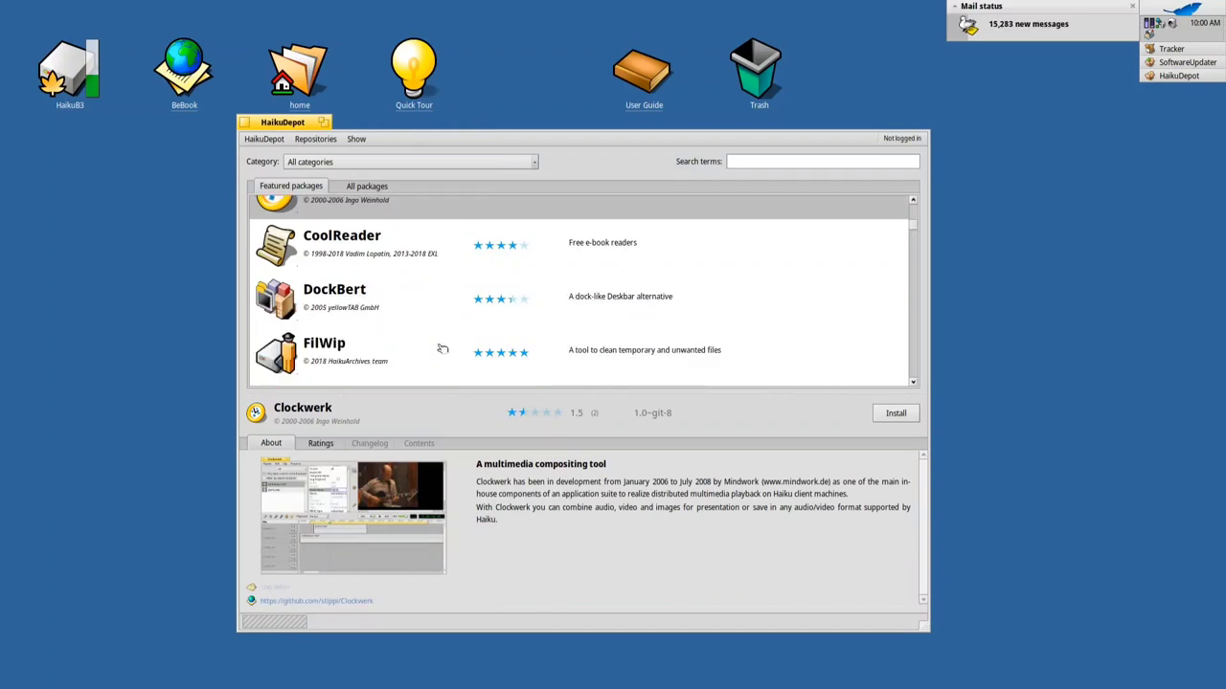
{"action": "scroll", "coordinate": [442, 348], "scroll_direction": "down", "scroll_amount": 5}
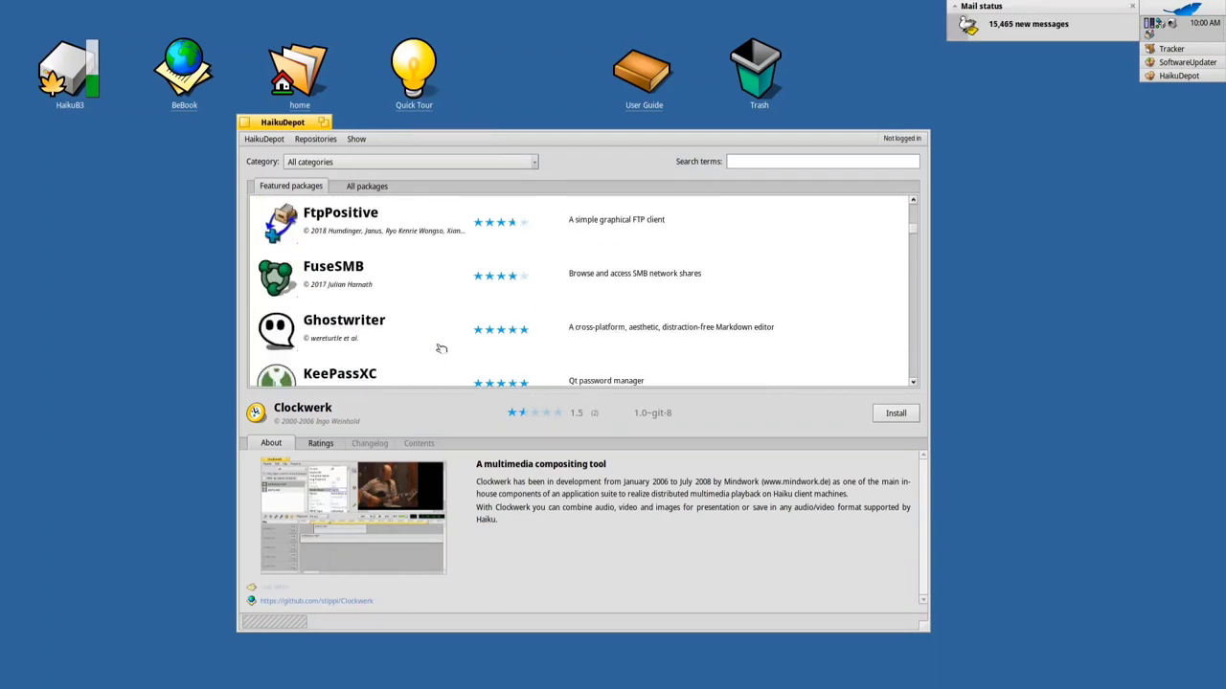
{"action": "scroll", "coordinate": [442, 348], "scroll_direction": "down", "scroll_amount": 1}
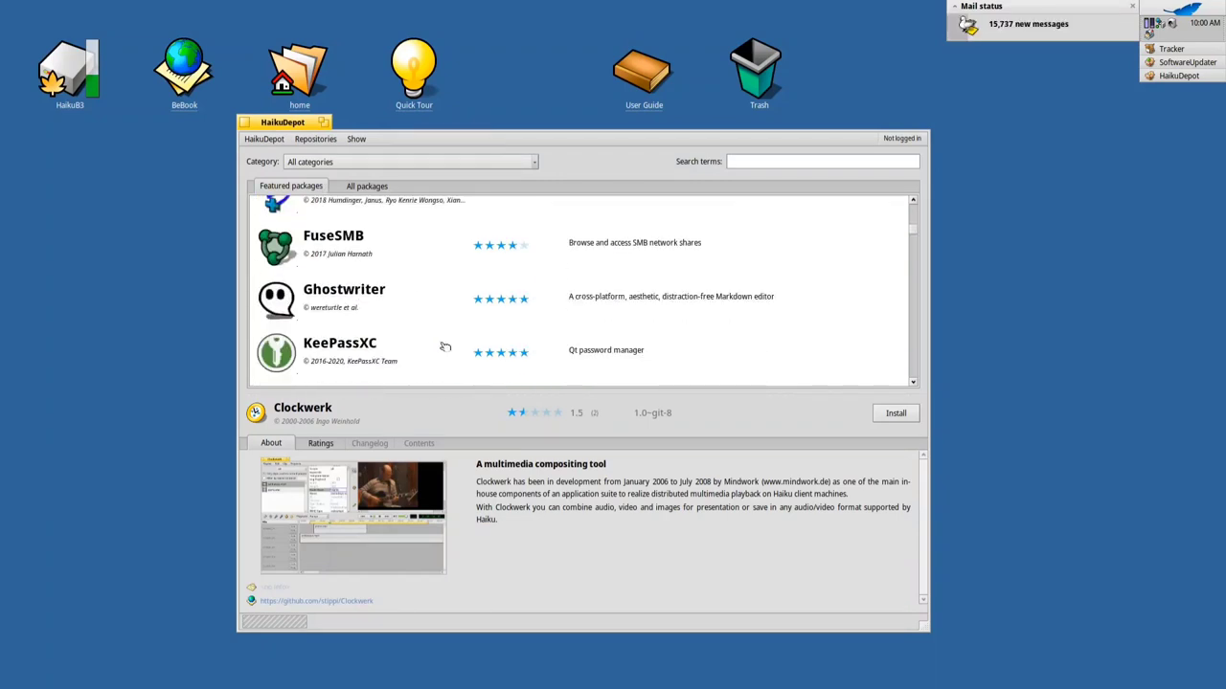
{"action": "left_click", "coordinate": [394, 245]}
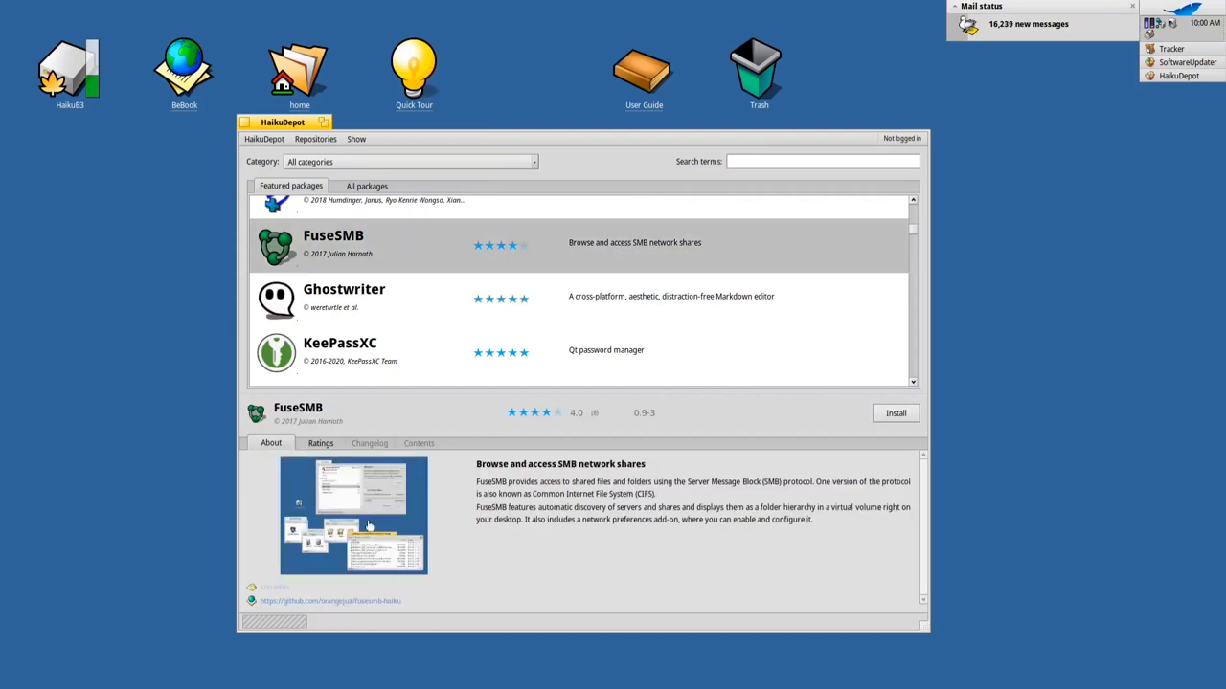
{"action": "left_click", "coordinate": [358, 517]}
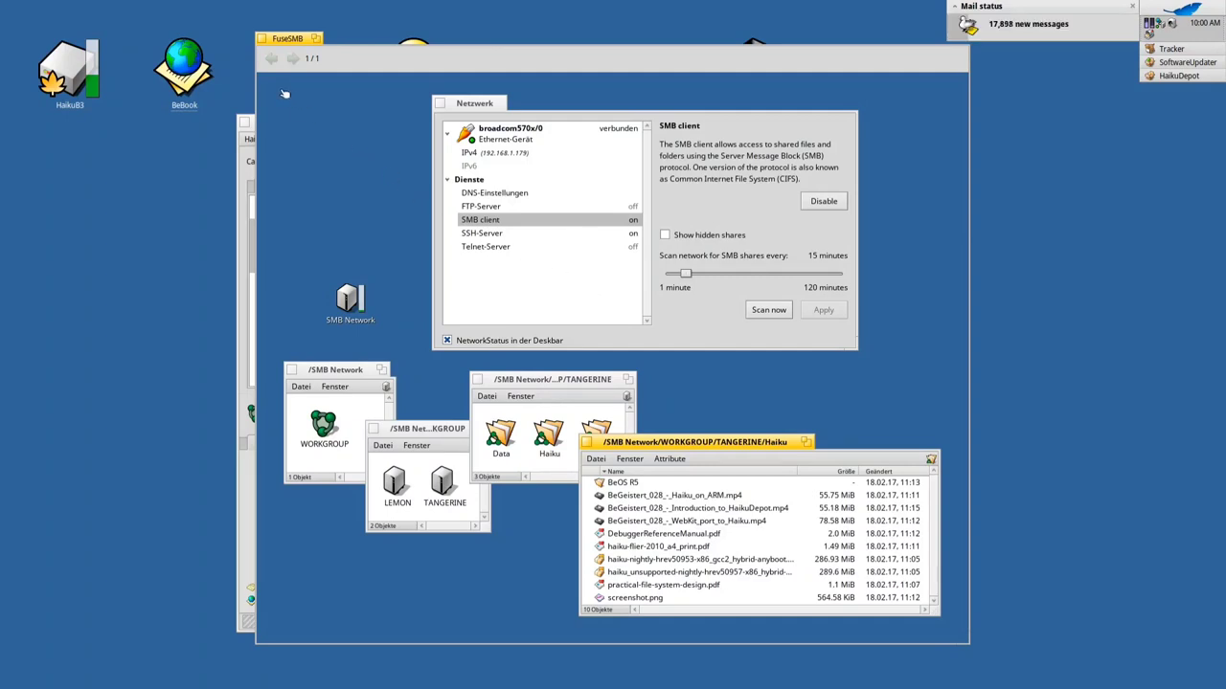
{"action": "left_click", "coordinate": [262, 38]}
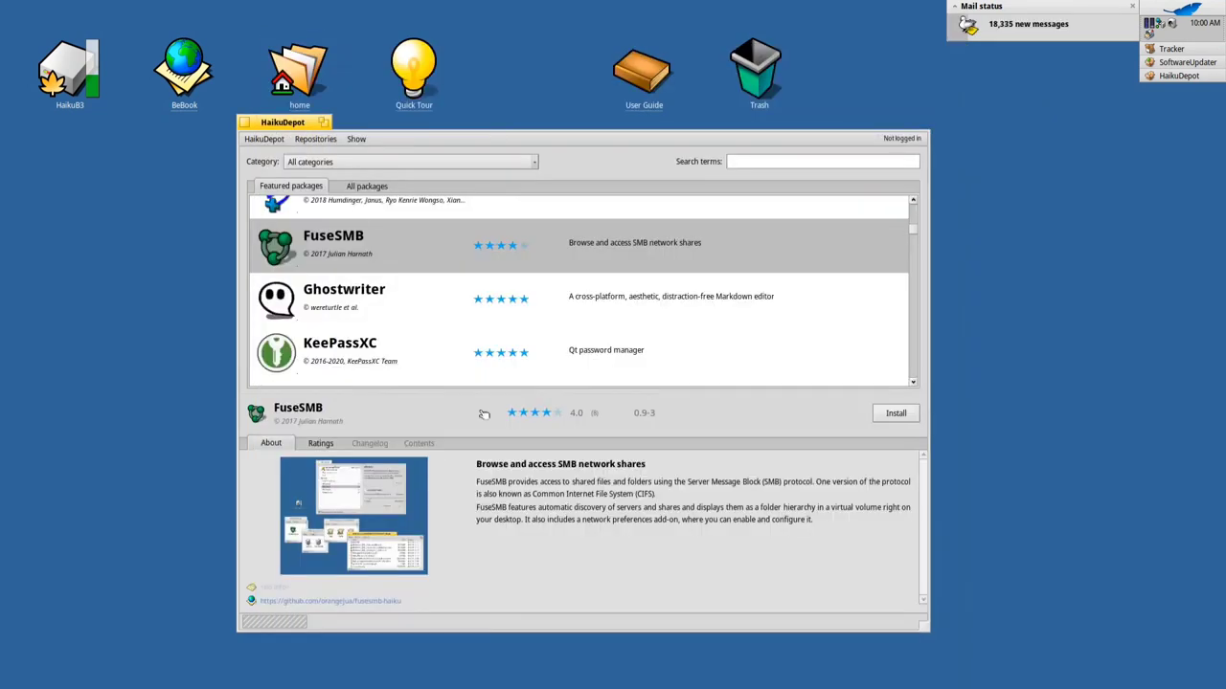
{"action": "scroll", "coordinate": [445, 296], "scroll_direction": "down", "scroll_amount": 1}
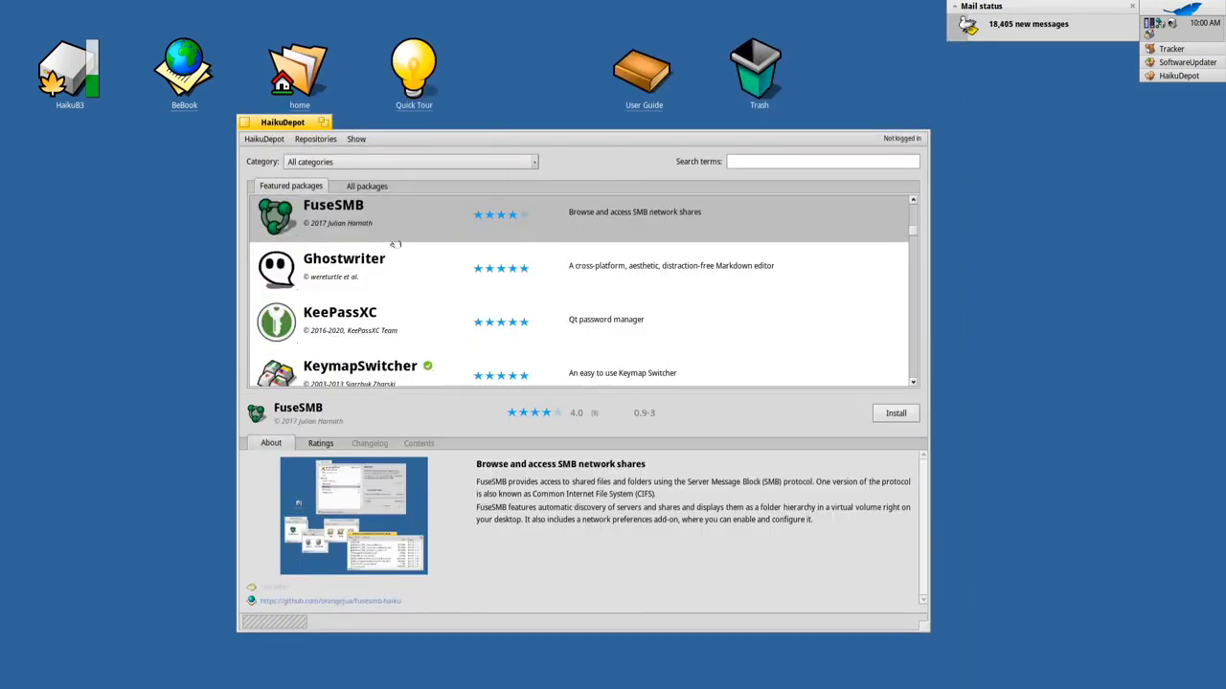
{"action": "left_click", "coordinate": [403, 268]}
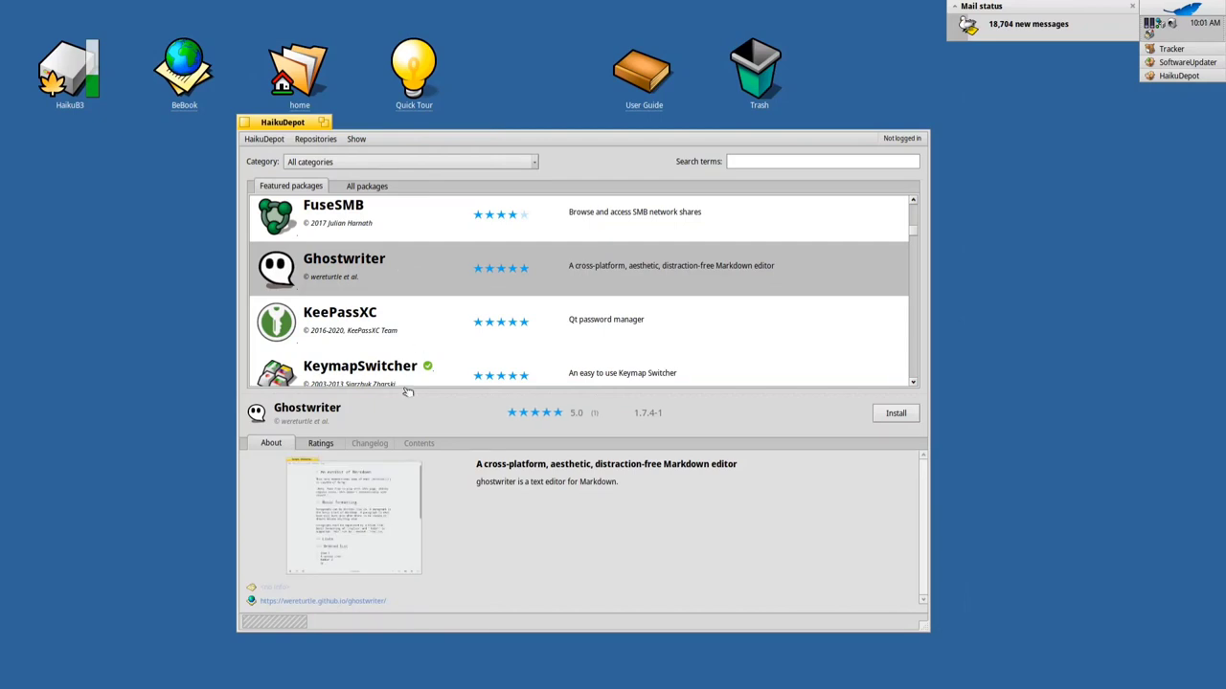
Preview the Ghostwriter and Krita screenshots at full size
{"action": "left_click", "coordinate": [373, 467]}
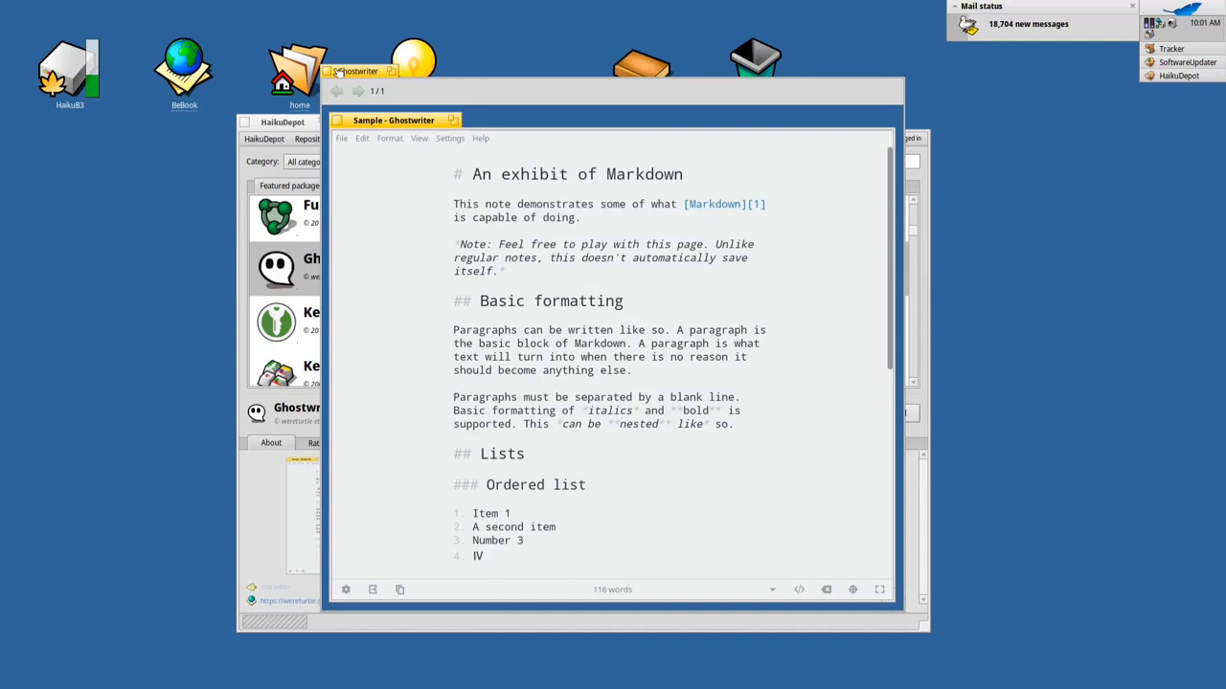
{"action": "left_click", "coordinate": [331, 72]}
{"action": "scroll", "coordinate": [446, 267], "scroll_direction": "down", "scroll_amount": 3}
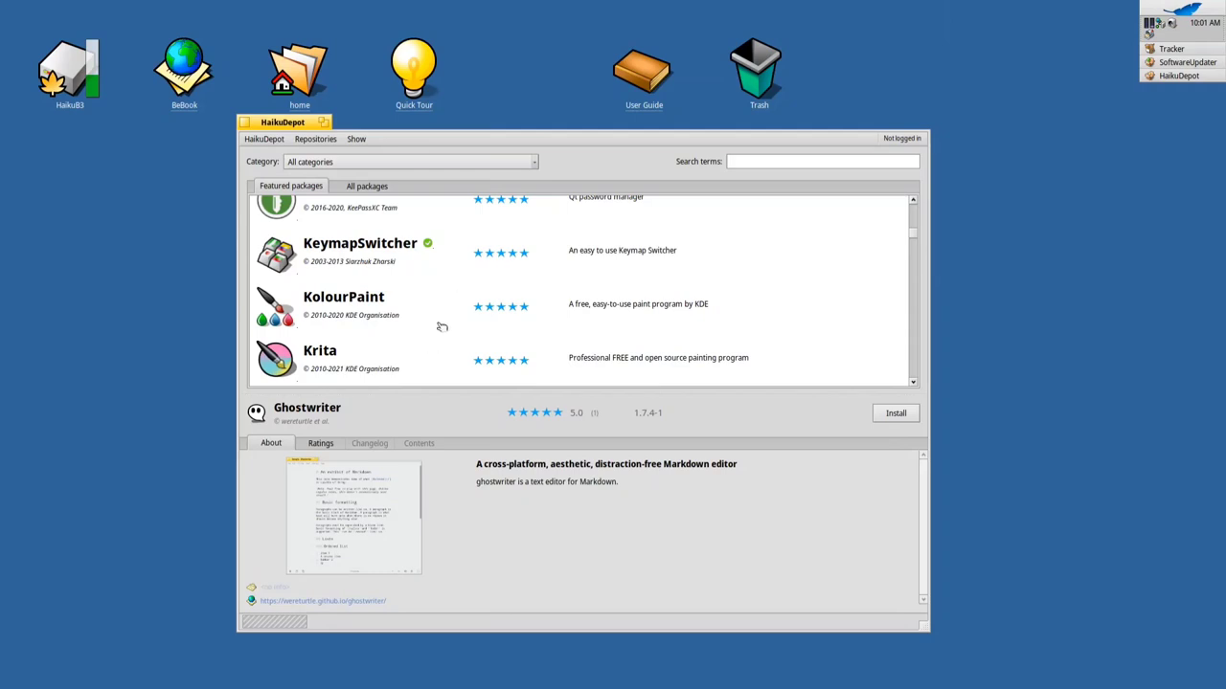
{"action": "scroll", "coordinate": [432, 297], "scroll_direction": "down", "scroll_amount": 1}
{"action": "left_click", "coordinate": [393, 297]}
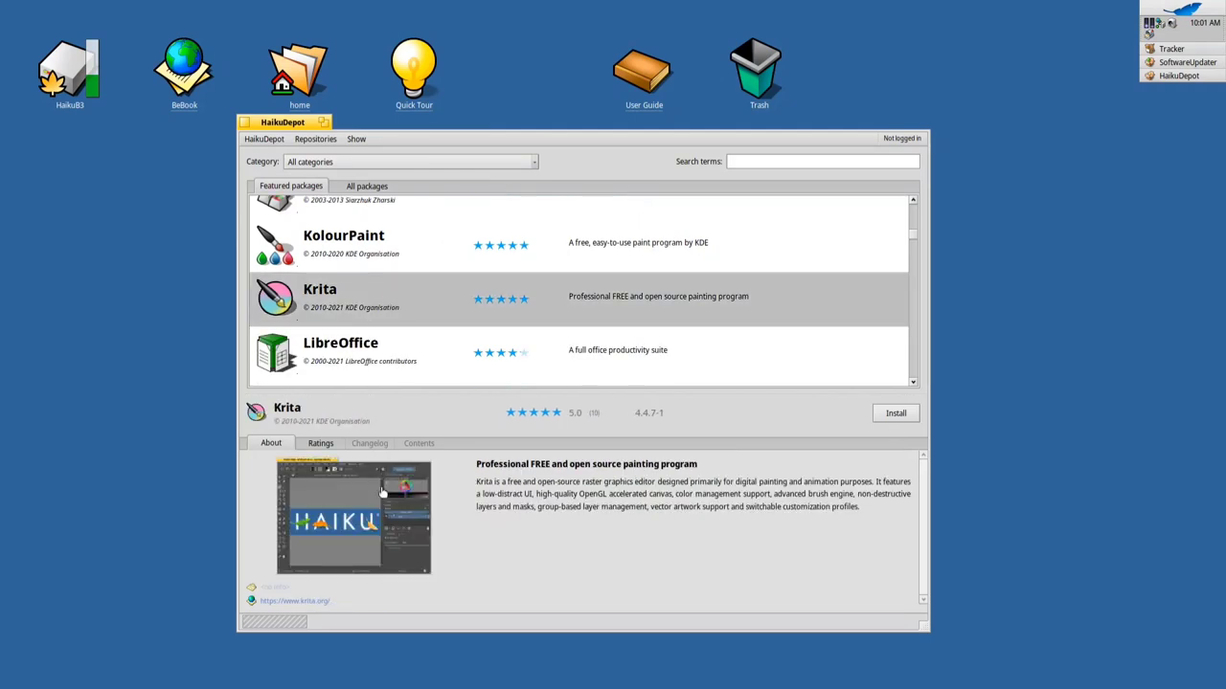
{"action": "left_click", "coordinate": [381, 497]}
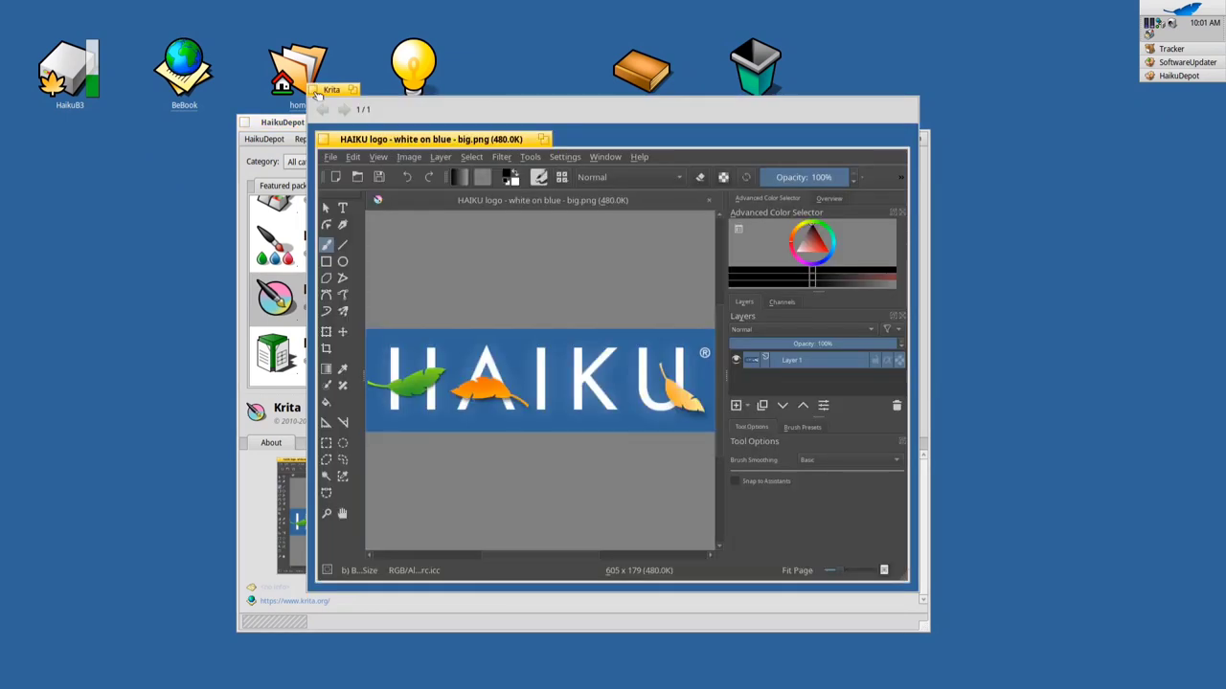
{"action": "left_click", "coordinate": [317, 91]}
Show LibreOffice's details and view its full-size screenshot
{"action": "left_click", "coordinate": [366, 366]}
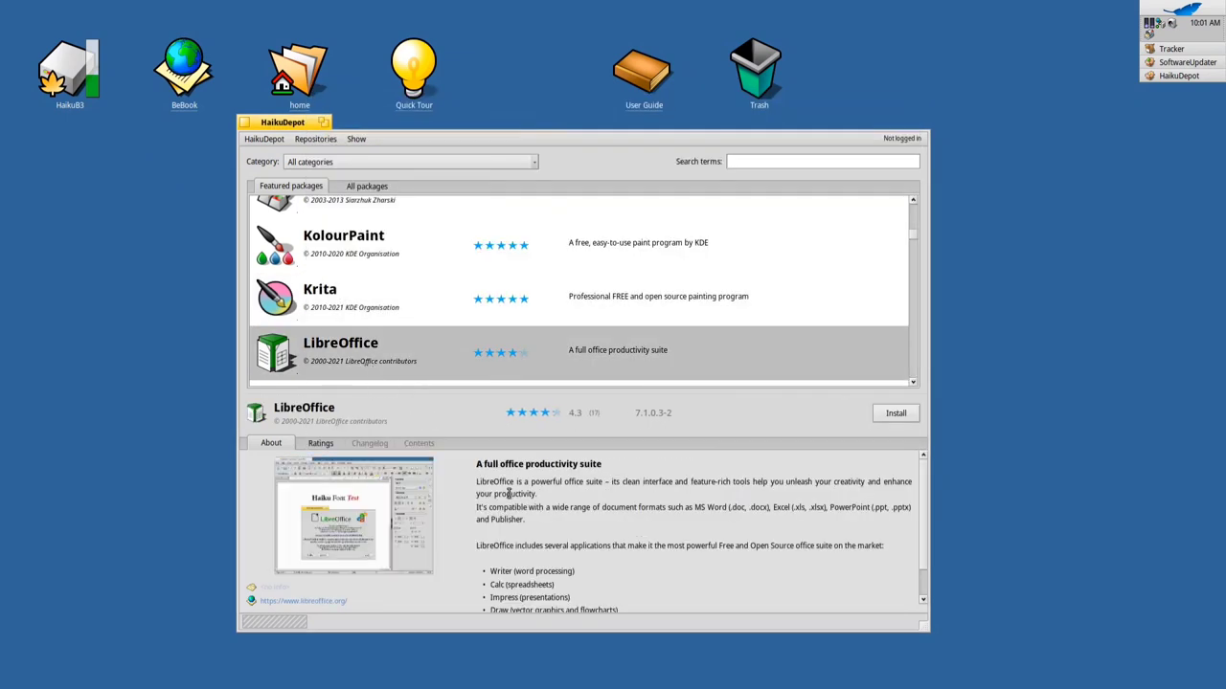
{"action": "scroll", "coordinate": [538, 519], "scroll_direction": "down", "scroll_amount": 3}
{"action": "left_click", "coordinate": [343, 525]}
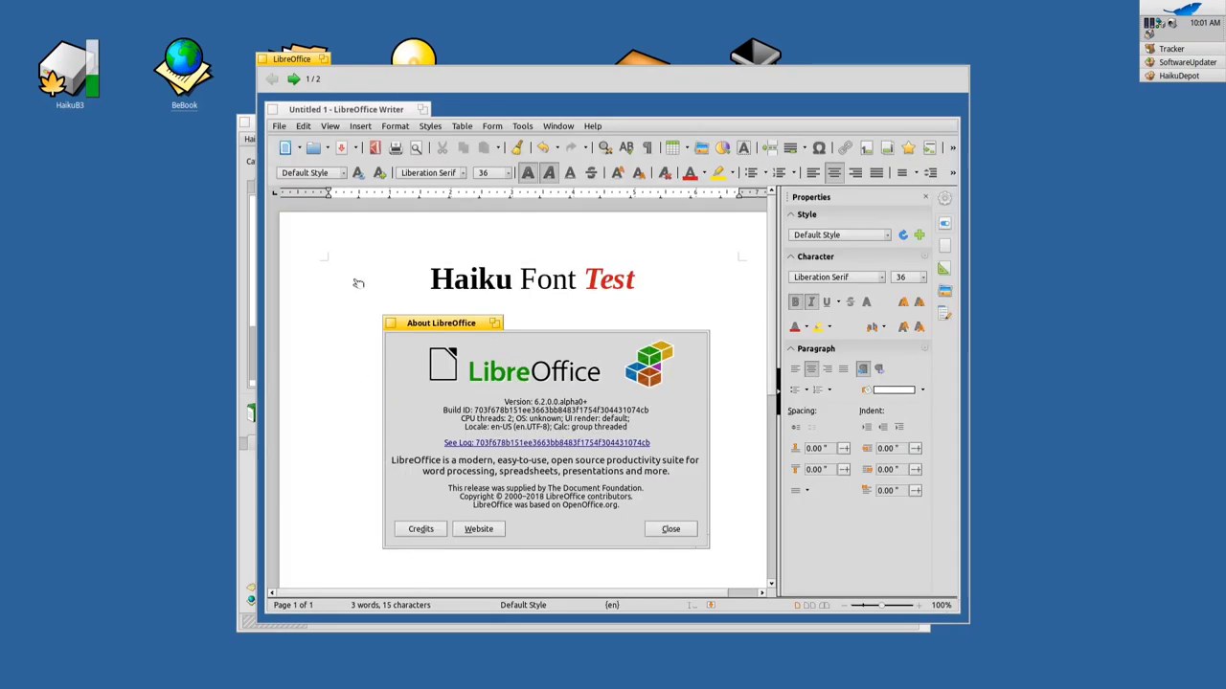
{"action": "left_click", "coordinate": [265, 59]}
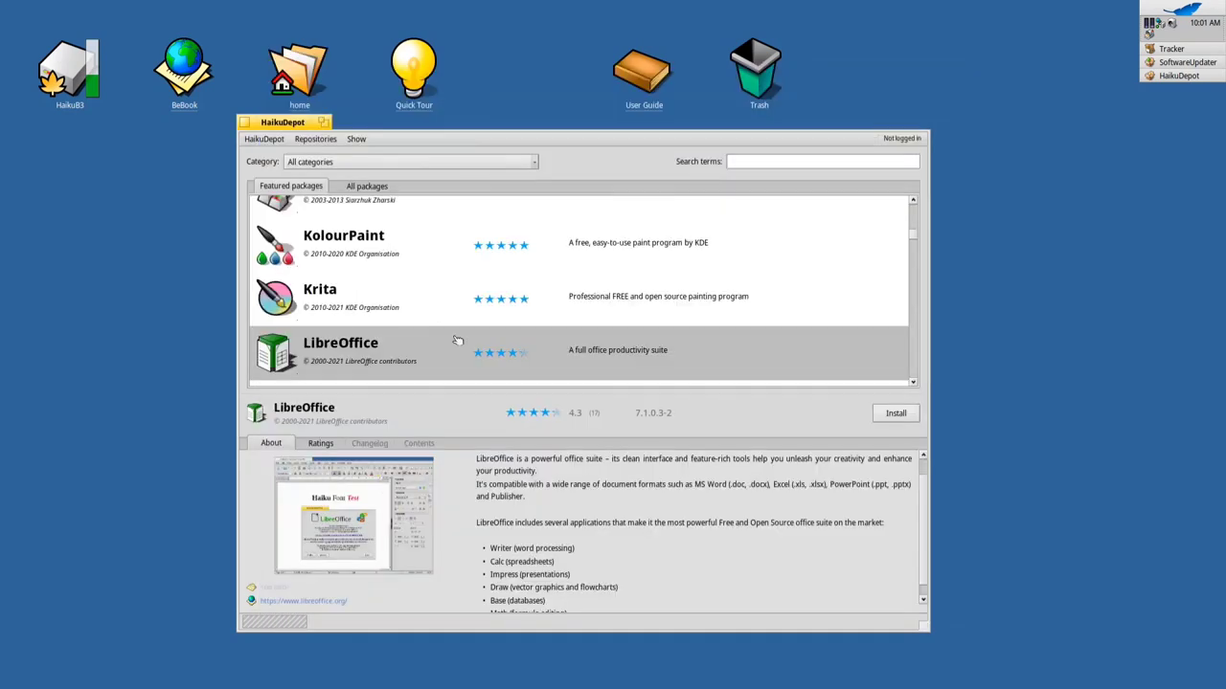
Scroll to Otter Browser and view its enlarged screenshot
{"action": "scroll", "coordinate": [464, 345], "scroll_direction": "down", "scroll_amount": 3}
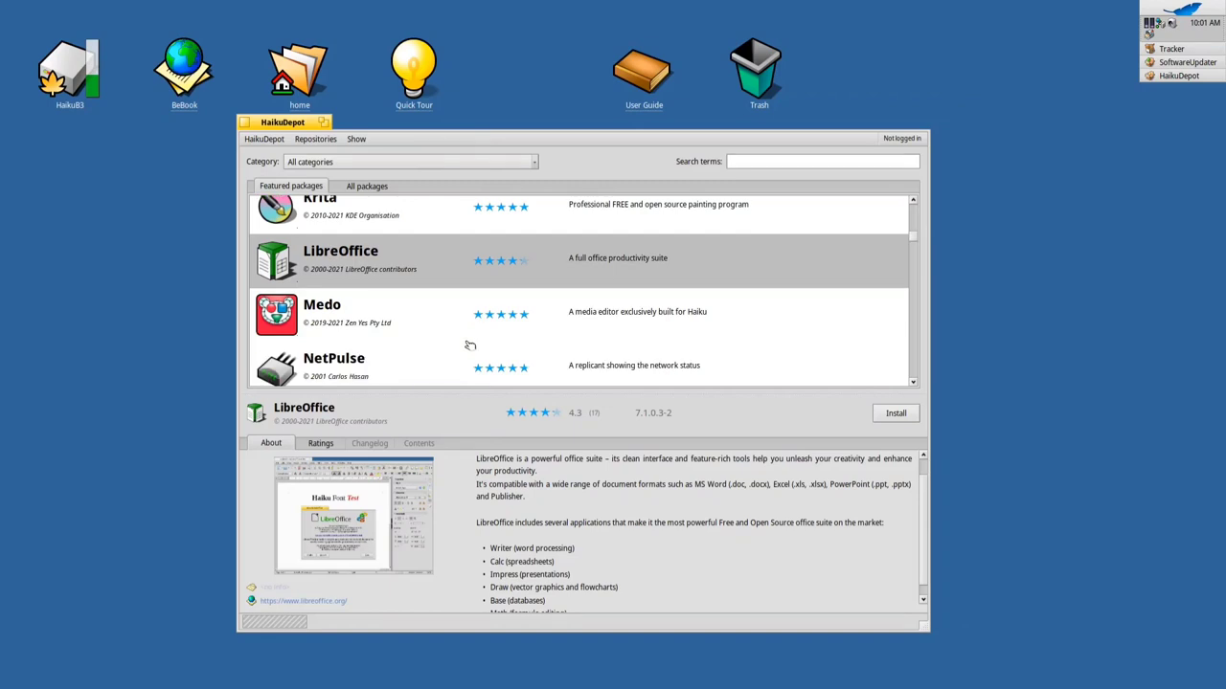
{"action": "scroll", "coordinate": [470, 346], "scroll_direction": "down", "scroll_amount": 3}
{"action": "scroll", "coordinate": [463, 342], "scroll_direction": "down", "scroll_amount": 5}
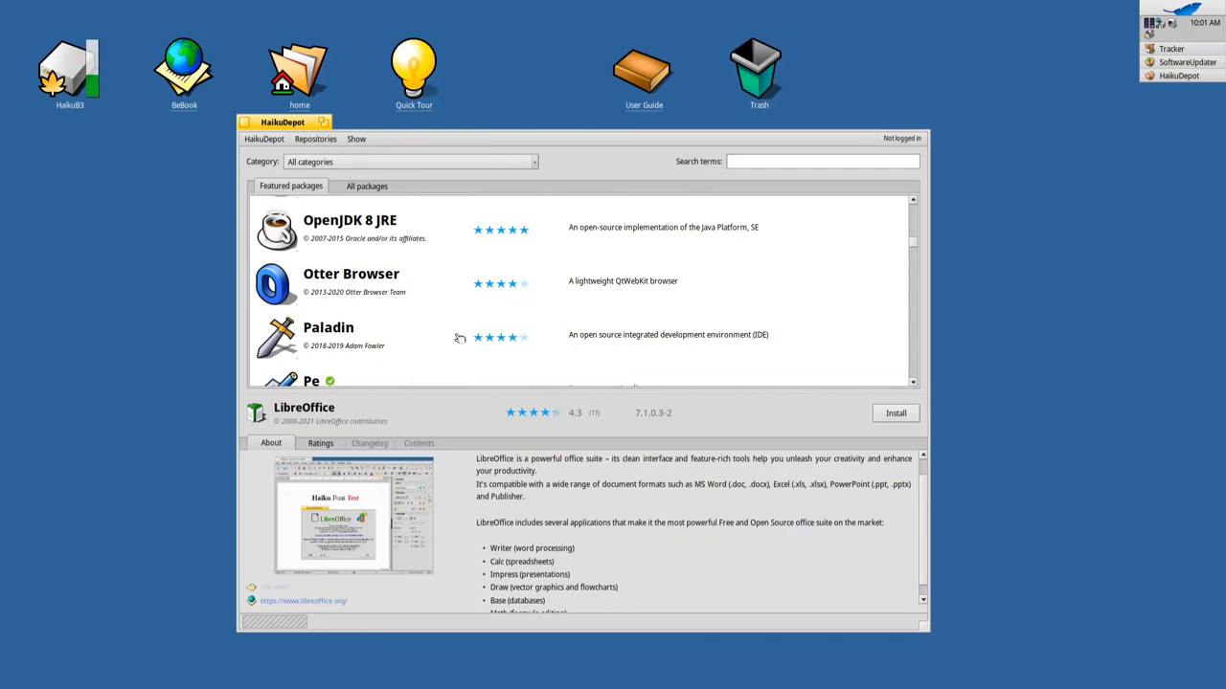
{"action": "left_click", "coordinate": [390, 282]}
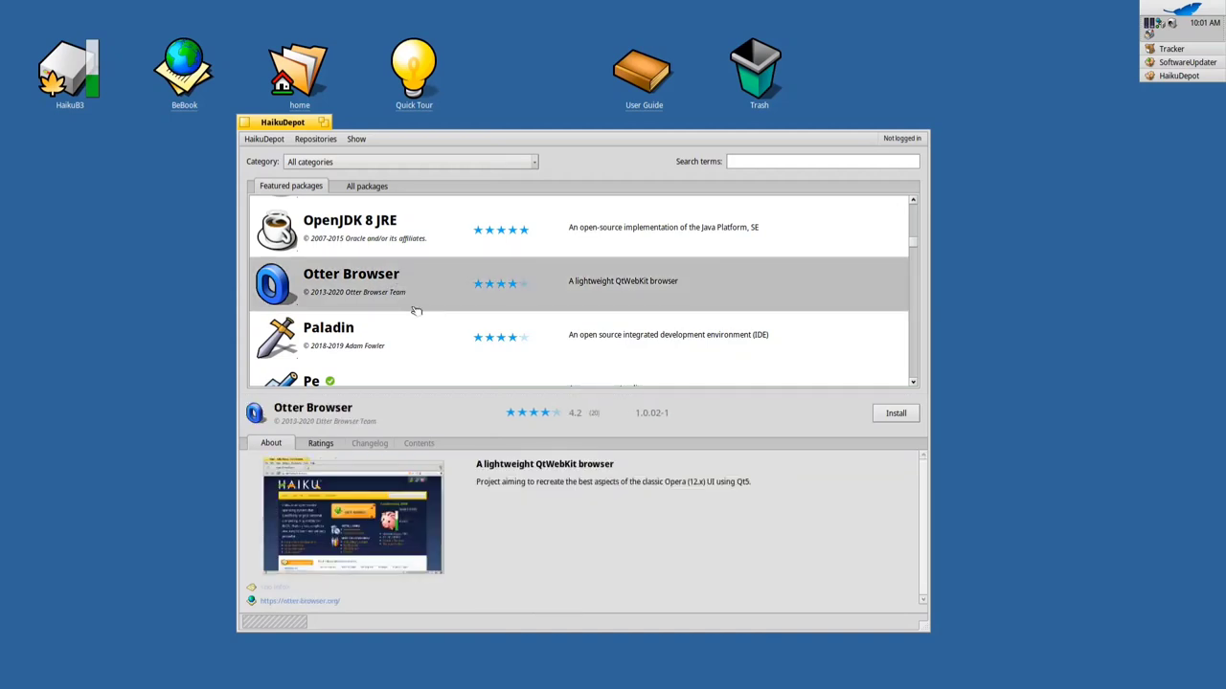
{"action": "left_click", "coordinate": [371, 525]}
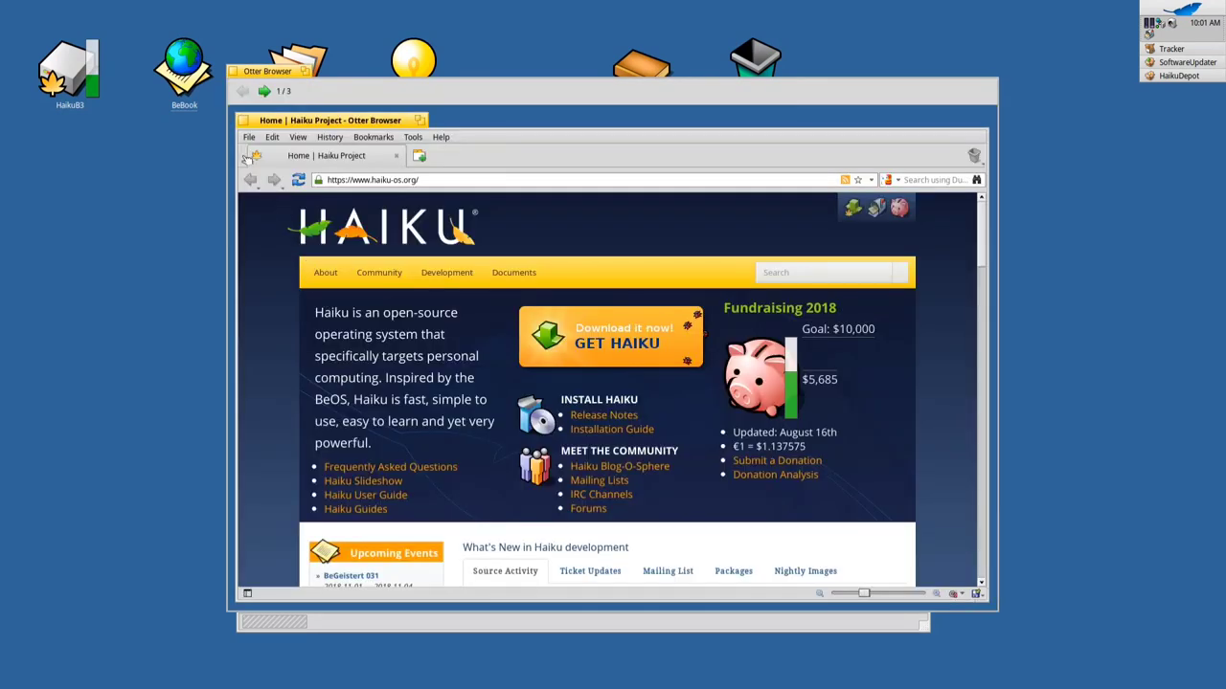
{"action": "left_click", "coordinate": [233, 72]}
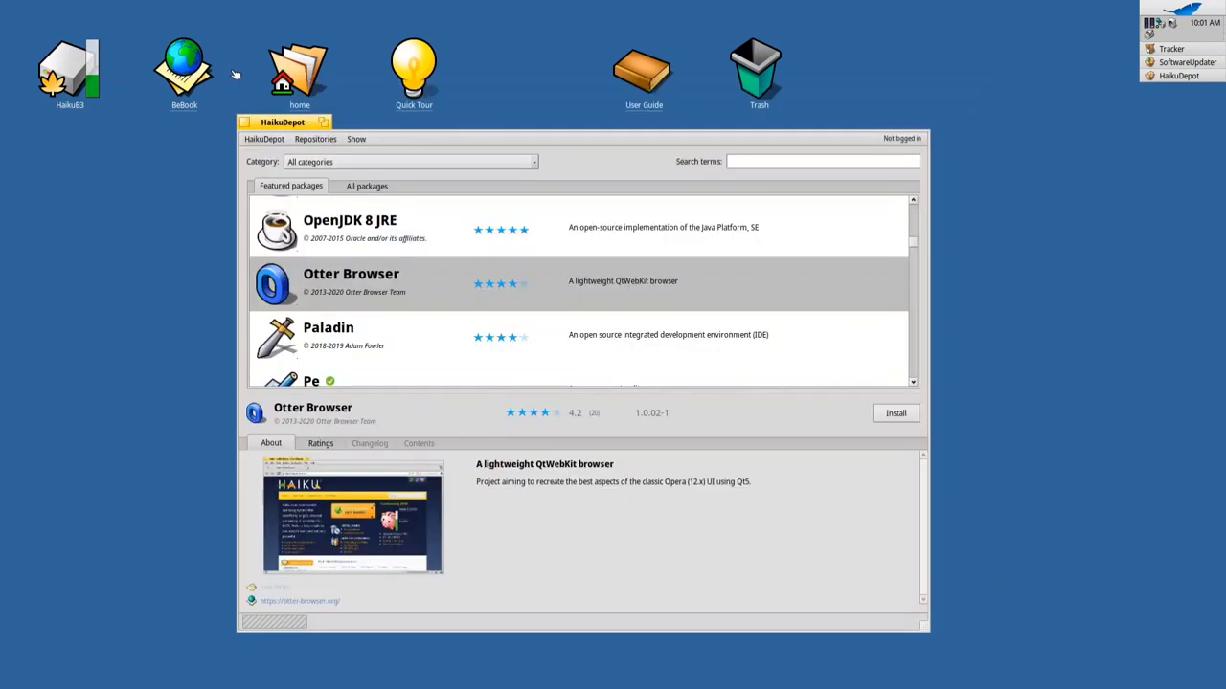
Show StreamRadio's details, then view Telegram's enlarged screenshot
{"action": "scroll", "coordinate": [512, 321], "scroll_direction": "down", "scroll_amount": 1}
{"action": "scroll", "coordinate": [512, 321], "scroll_direction": "down", "scroll_amount": 3}
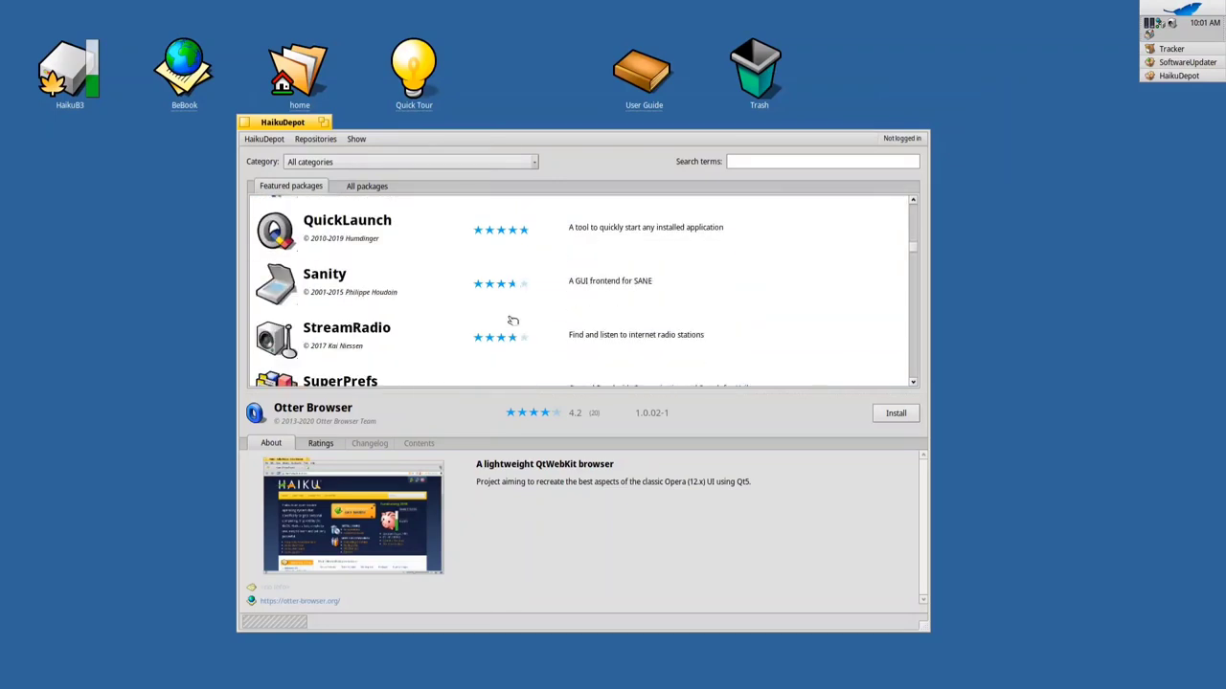
{"action": "scroll", "coordinate": [479, 304], "scroll_direction": "down", "scroll_amount": 1}
{"action": "left_click", "coordinate": [385, 289]}
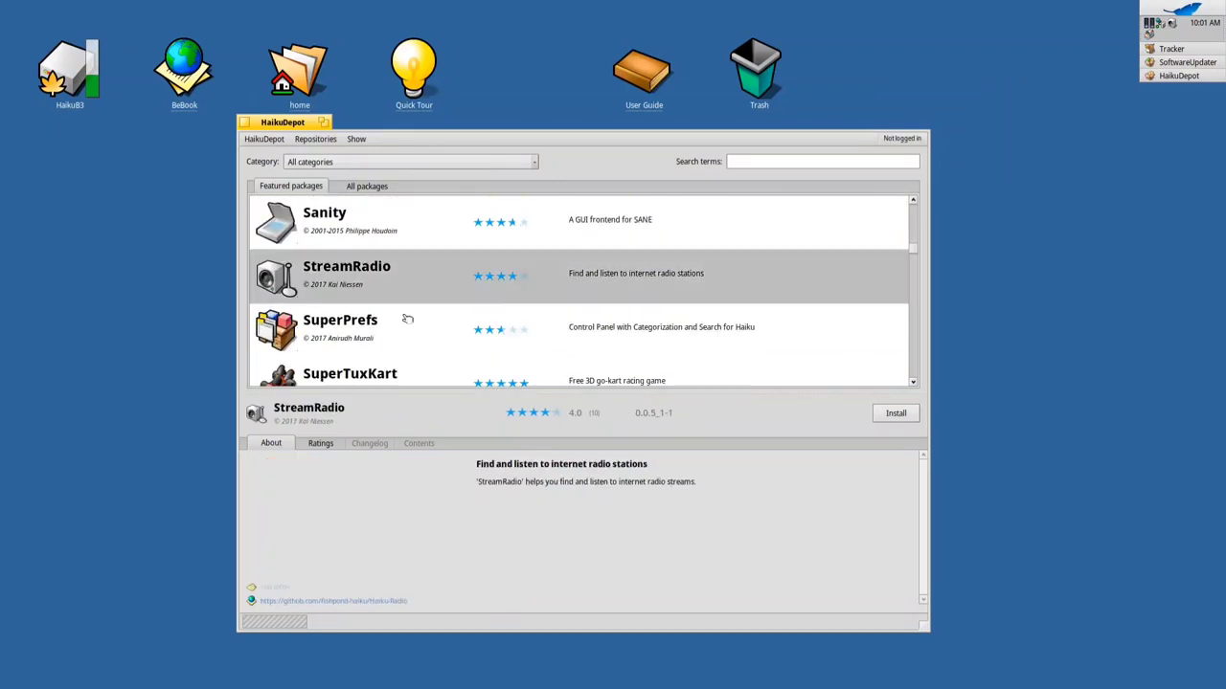
{"action": "scroll", "coordinate": [409, 319], "scroll_direction": "down", "scroll_amount": 4}
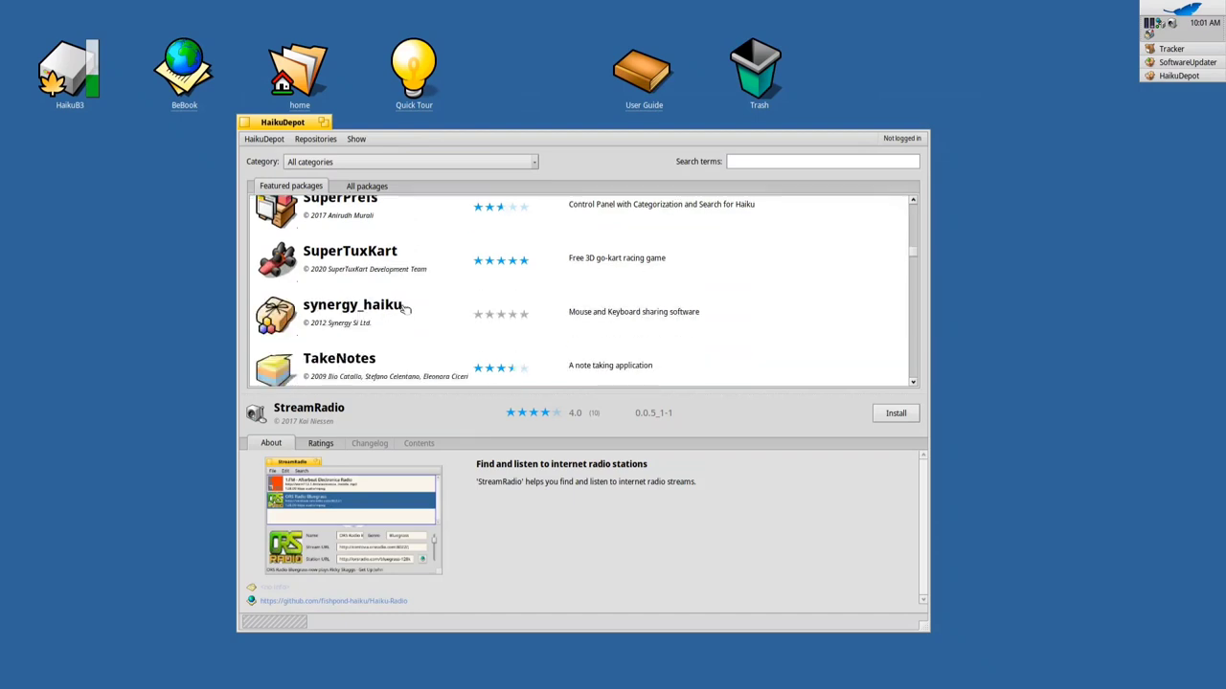
{"action": "scroll", "coordinate": [405, 311], "scroll_direction": "down", "scroll_amount": 1}
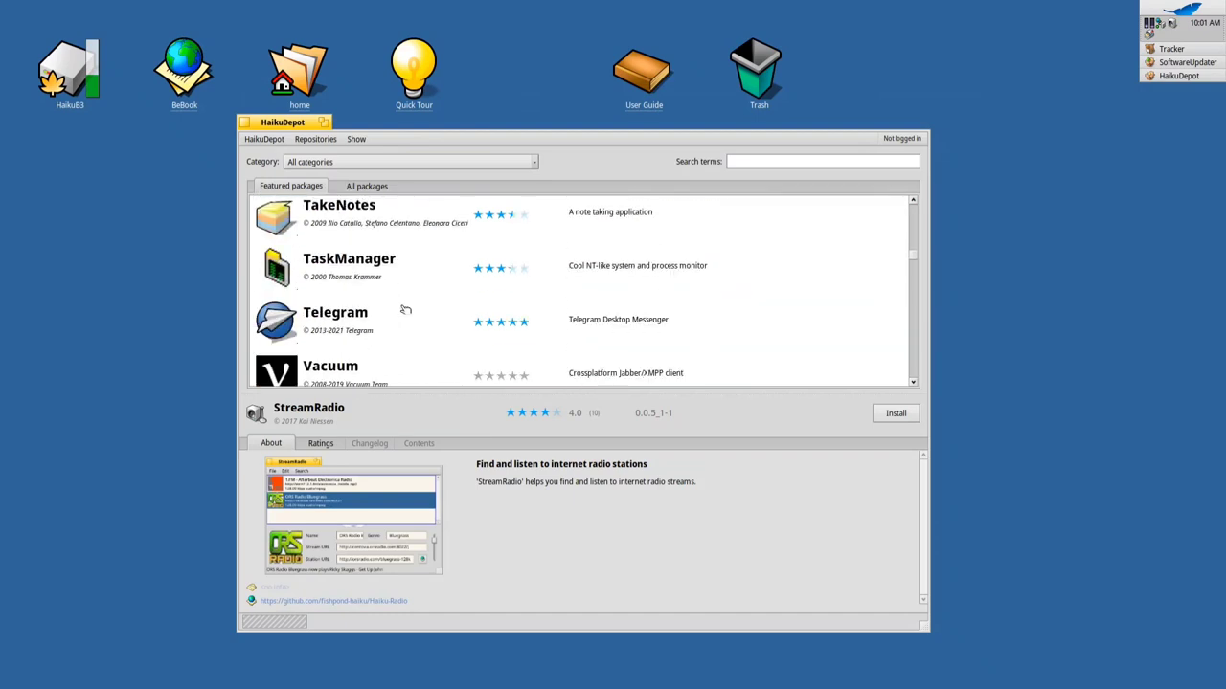
{"action": "scroll", "coordinate": [405, 311], "scroll_direction": "down", "scroll_amount": 1}
{"action": "left_click", "coordinate": [378, 277]}
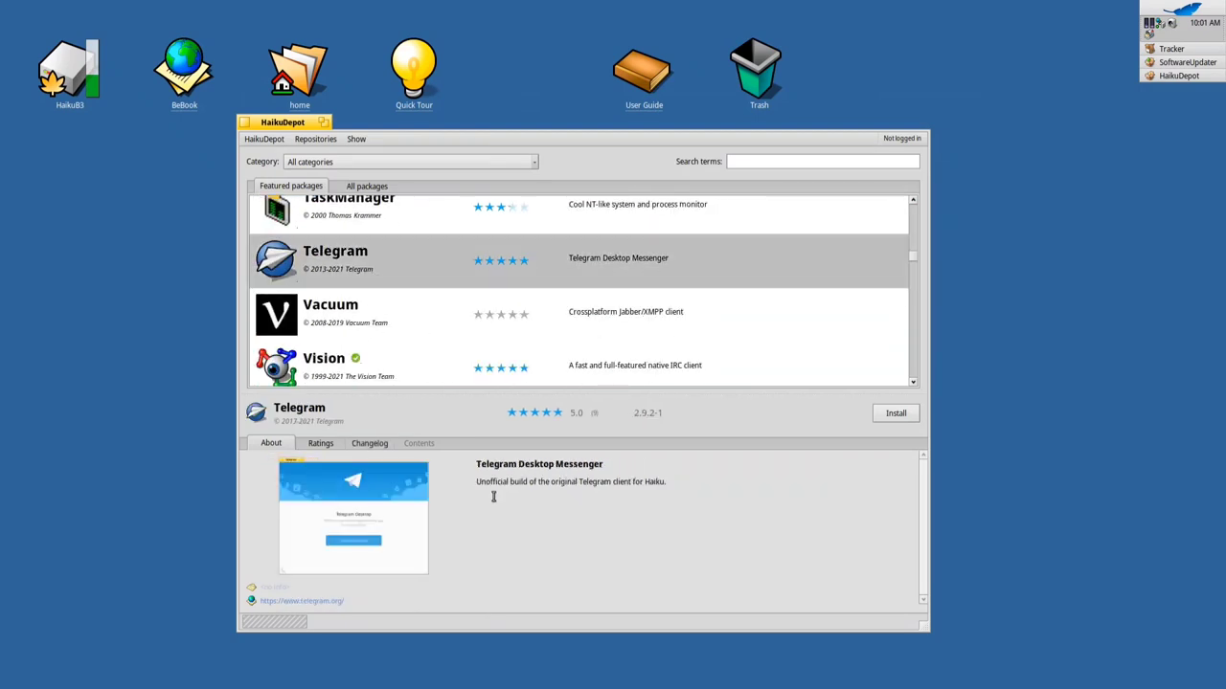
{"action": "left_click", "coordinate": [364, 522]}
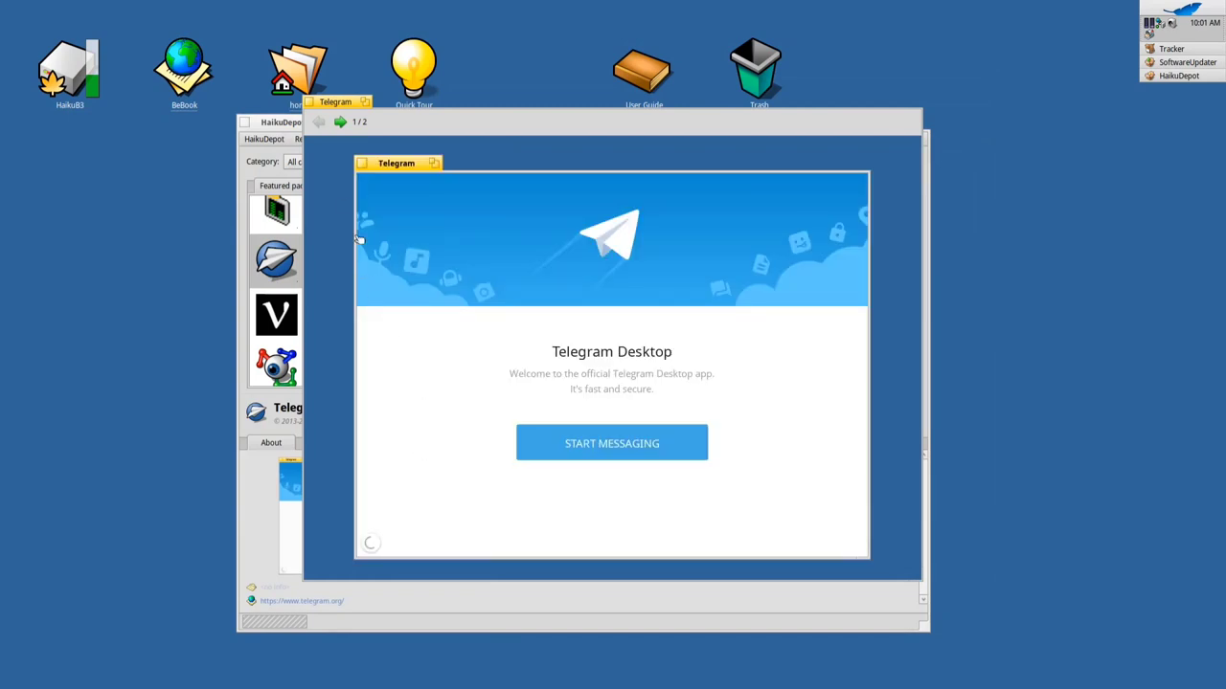
{"action": "left_click", "coordinate": [308, 101]}
Browse Vacuum and VLC media player, ending on WeeChat 2.8-1's details
{"action": "scroll", "coordinate": [417, 291], "scroll_direction": "down", "scroll_amount": 1}
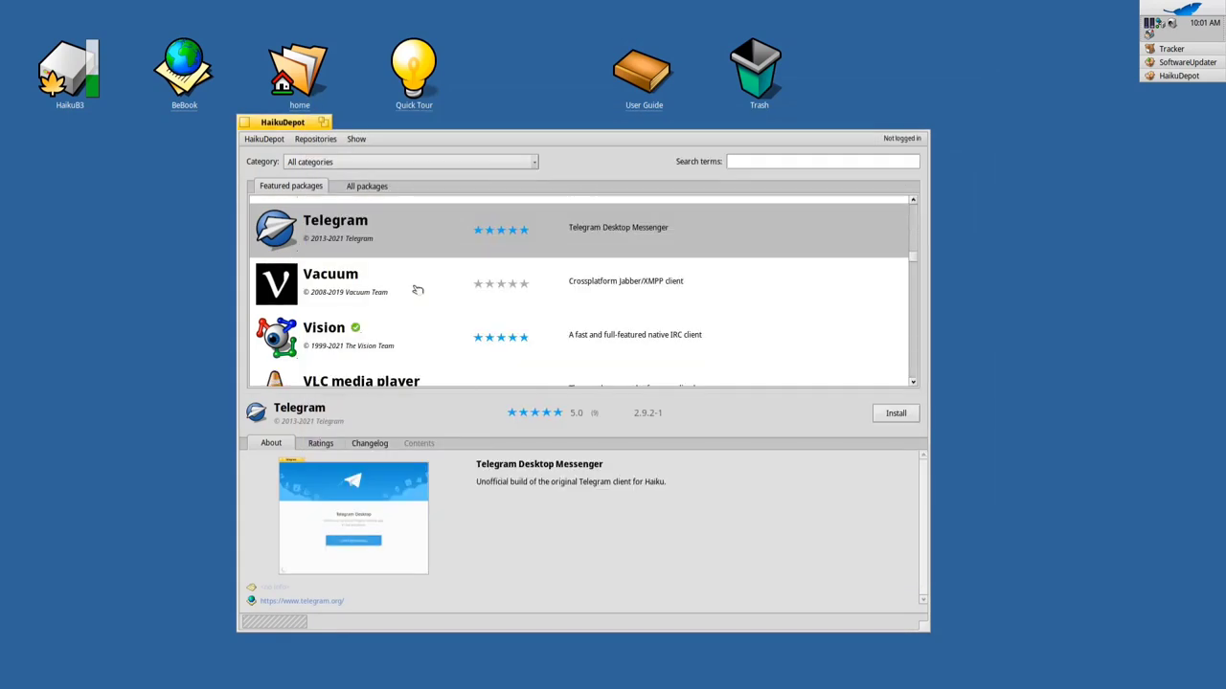
{"action": "left_click", "coordinate": [416, 287]}
{"action": "scroll", "coordinate": [411, 295], "scroll_direction": "down", "scroll_amount": 2}
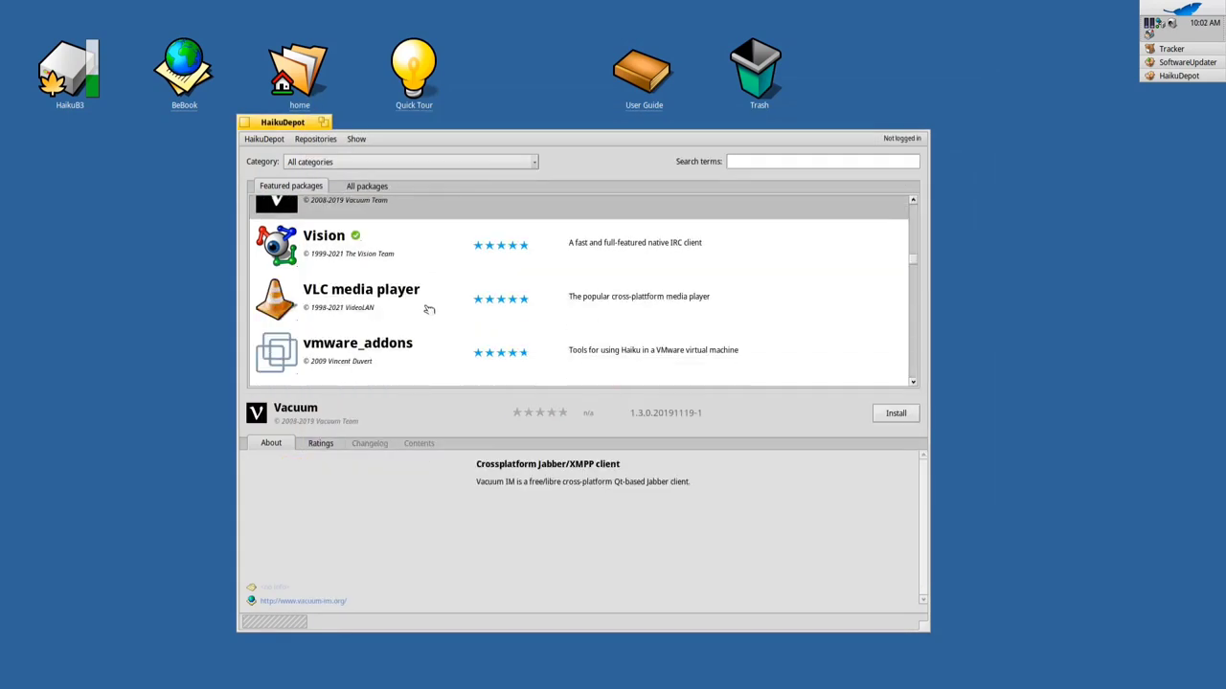
{"action": "left_click", "coordinate": [429, 310]}
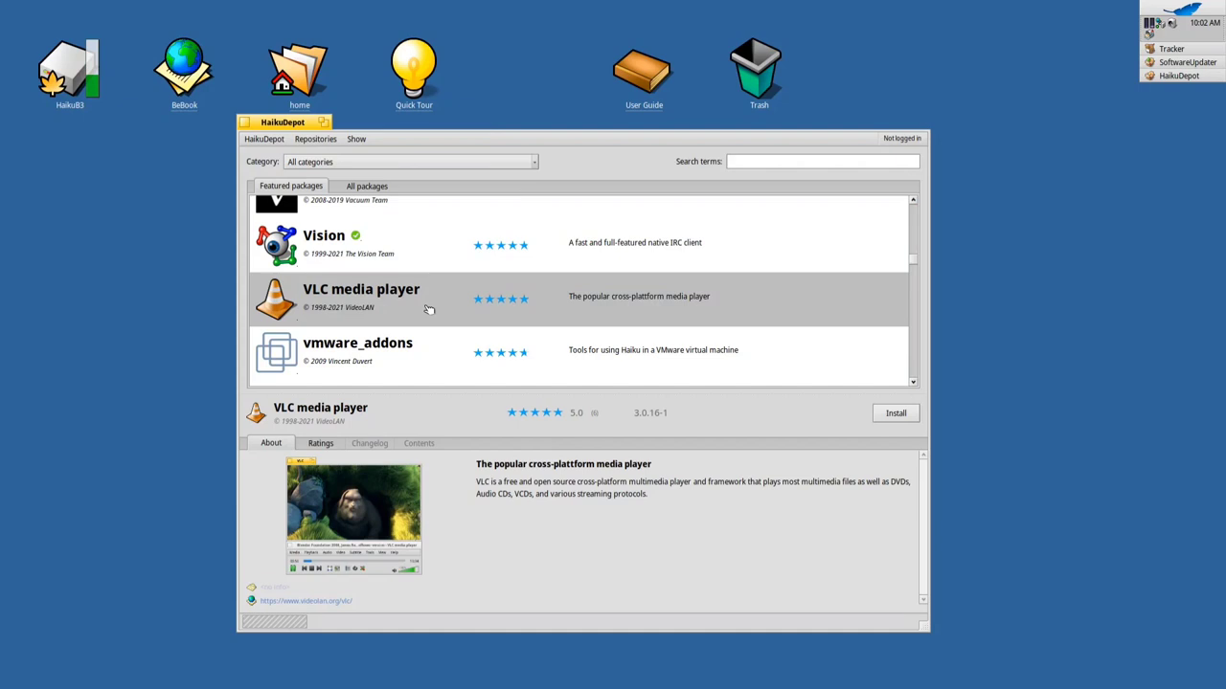
{"action": "scroll", "coordinate": [458, 310], "scroll_direction": "down", "scroll_amount": 2}
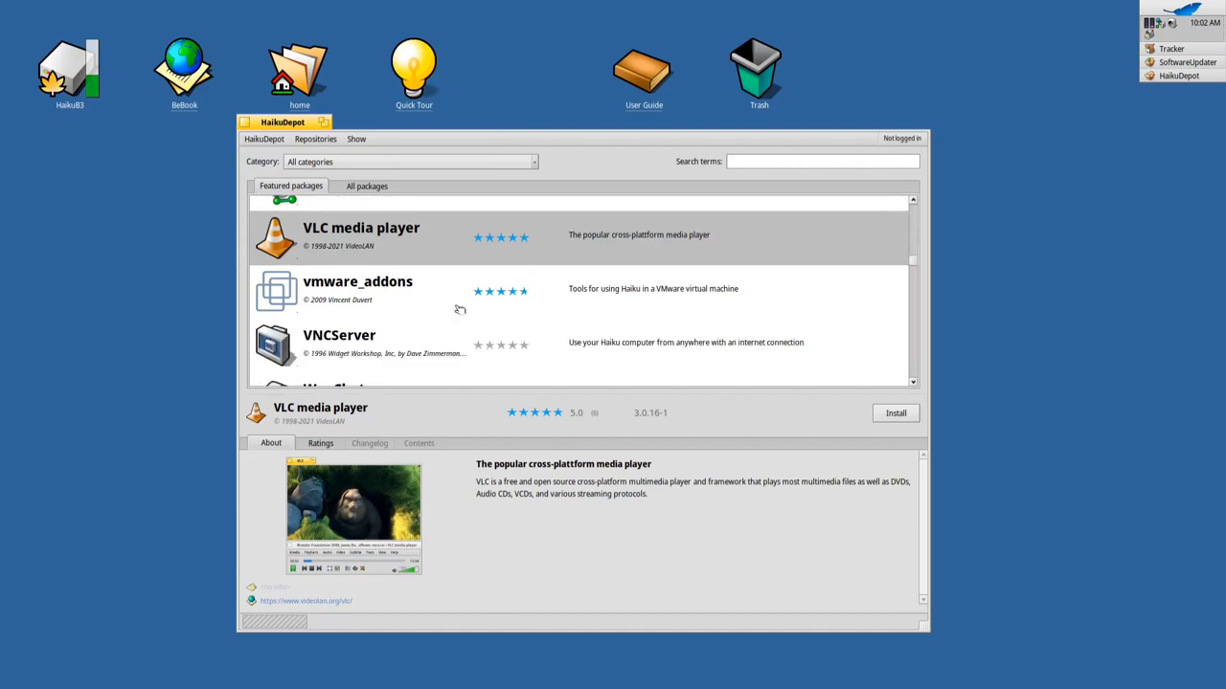
{"action": "scroll", "coordinate": [459, 309], "scroll_direction": "down", "scroll_amount": 3}
{"action": "left_click", "coordinate": [419, 276]}
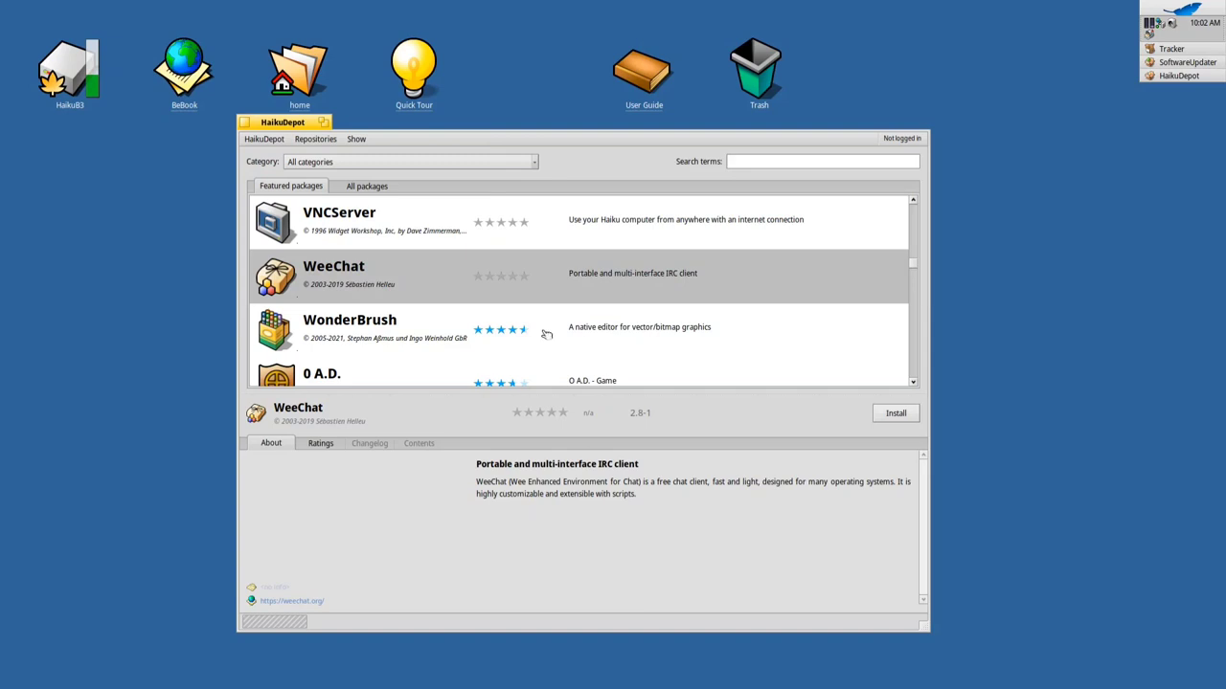
Show Android File Transfer's details and view its enlarged screenshot
{"action": "scroll", "coordinate": [471, 312], "scroll_direction": "down", "scroll_amount": 5}
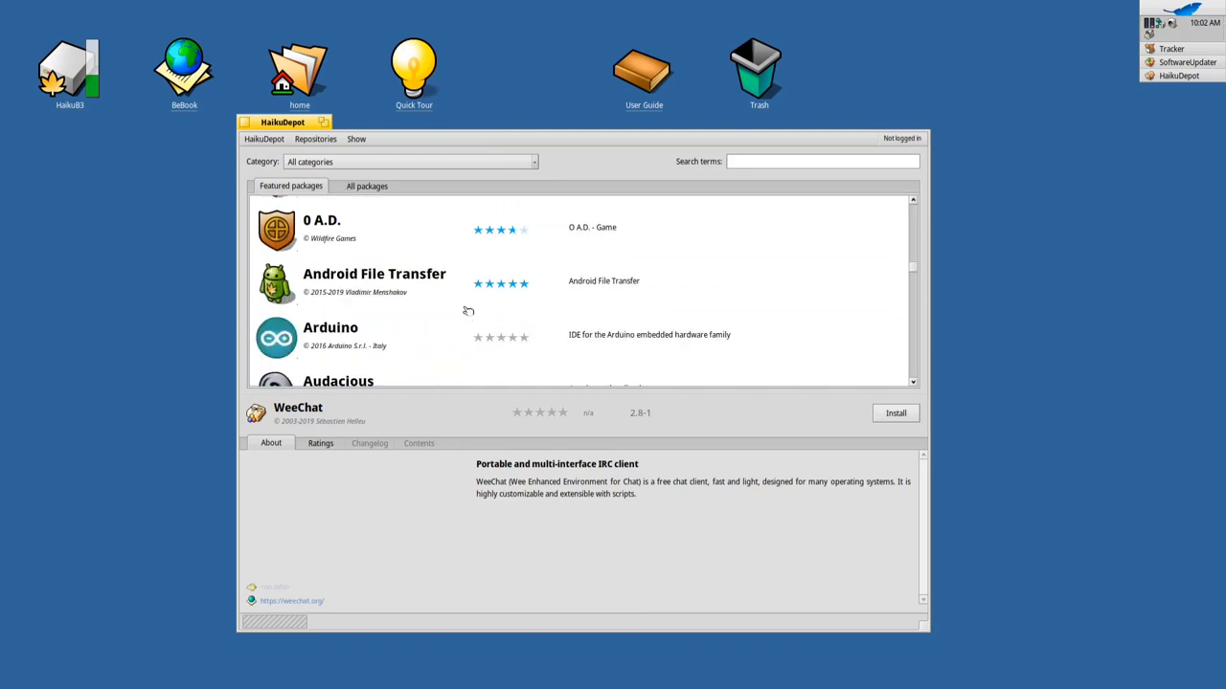
{"action": "left_click", "coordinate": [422, 285]}
{"action": "left_click", "coordinate": [352, 546]}
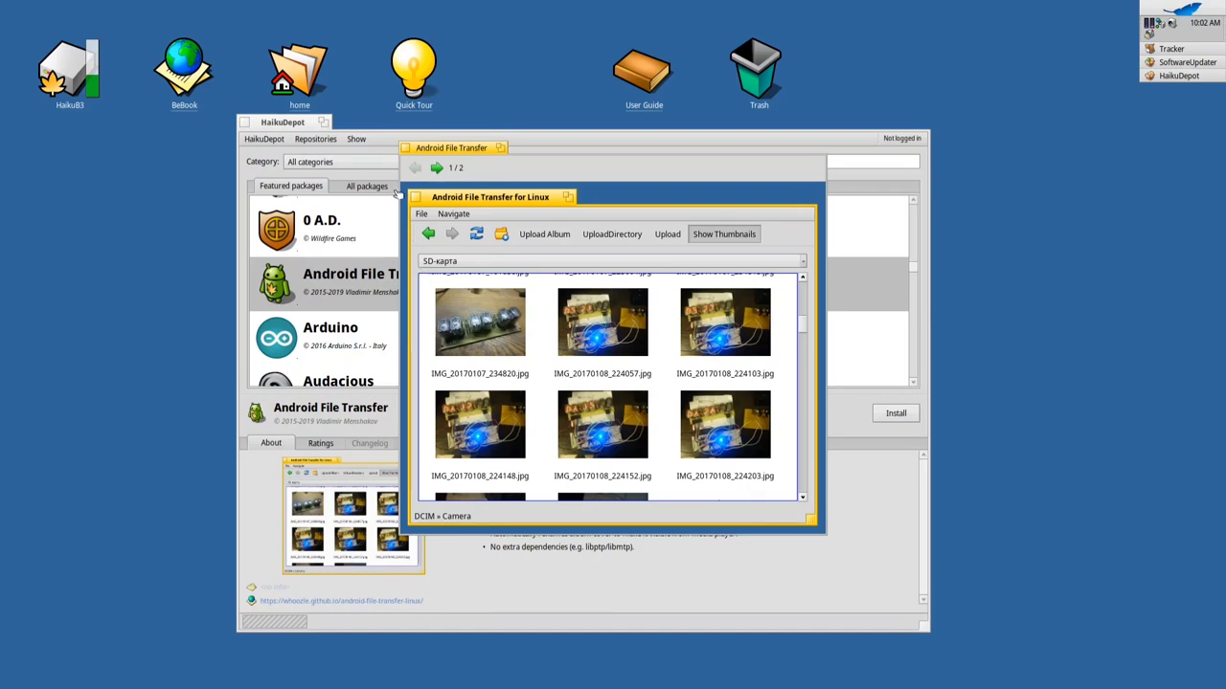
{"action": "left_click", "coordinate": [406, 148]}
Browse the details of Audacious, Avidemux and BeFAR
{"action": "scroll", "coordinate": [436, 320], "scroll_direction": "down", "scroll_amount": 2}
{"action": "scroll", "coordinate": [434, 320], "scroll_direction": "down", "scroll_amount": 1}
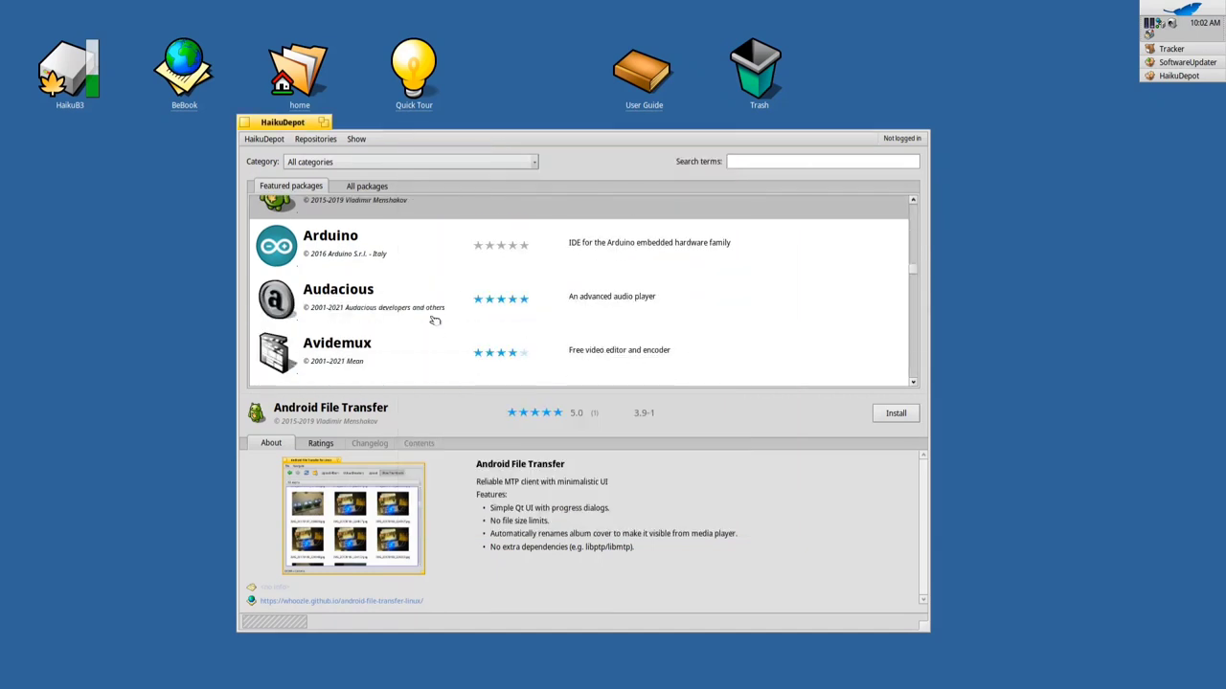
{"action": "left_click", "coordinate": [422, 310]}
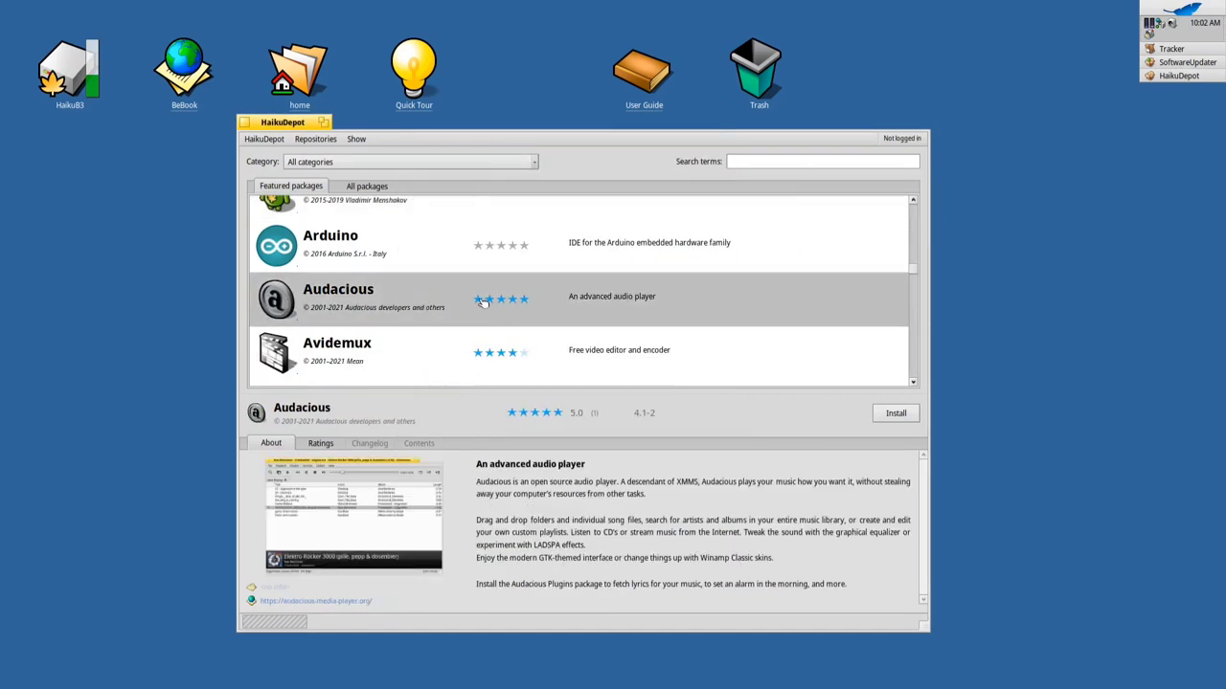
{"action": "scroll", "coordinate": [454, 278], "scroll_direction": "down", "scroll_amount": 2}
{"action": "left_click", "coordinate": [440, 286]}
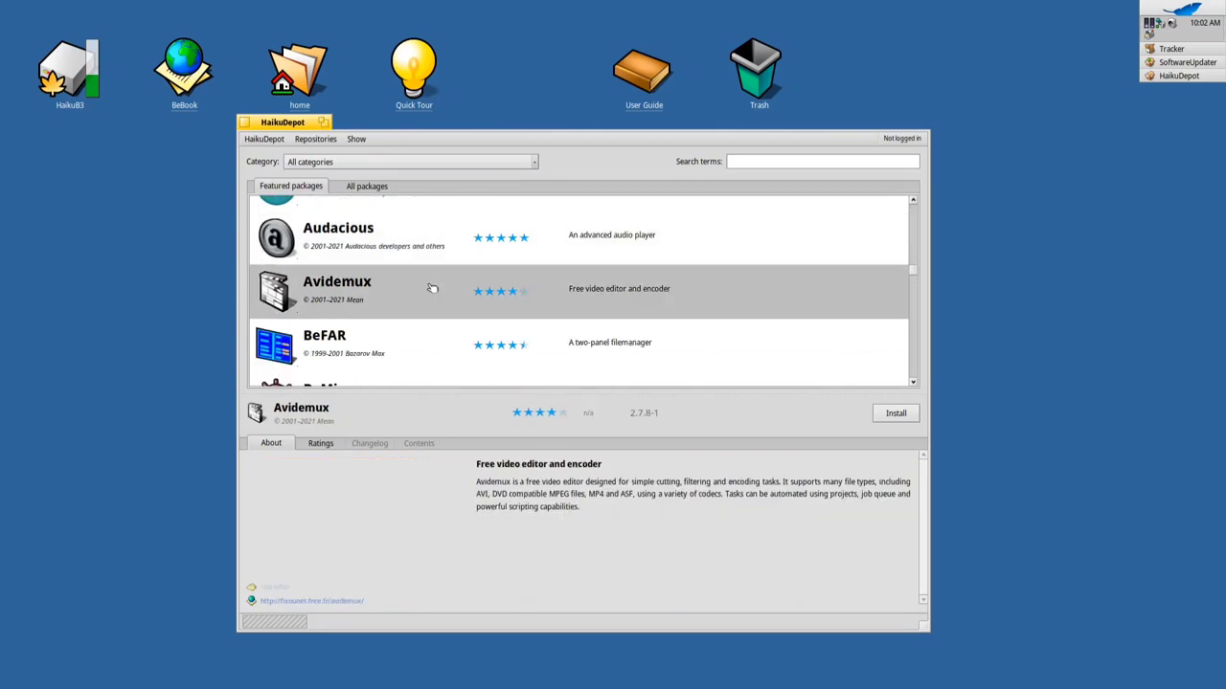
{"action": "scroll", "coordinate": [441, 306], "scroll_direction": "down", "scroll_amount": 2}
{"action": "left_click", "coordinate": [425, 282]}
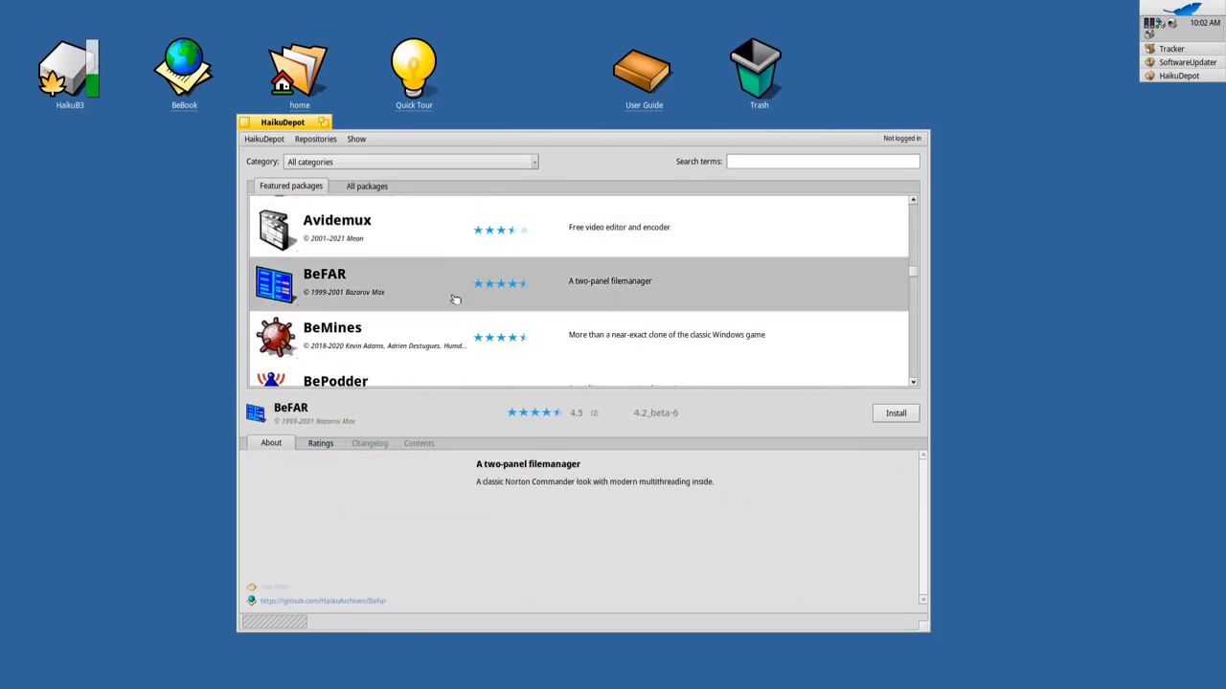
{"action": "scroll", "coordinate": [528, 295], "scroll_direction": "down", "scroll_amount": 2}
{"action": "scroll", "coordinate": [528, 295], "scroll_direction": "down", "scroll_amount": 1}
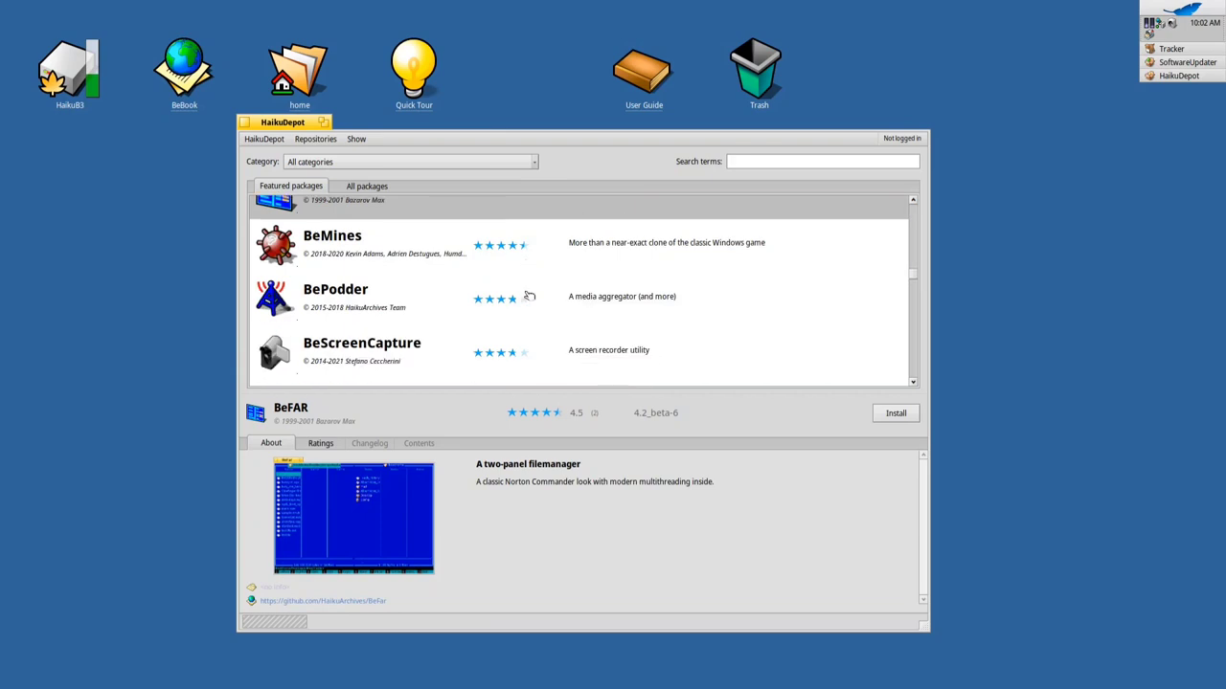
Browse BeMines, BePodder and BeScreenCapture, ending on Clementine 1.4.0-git-3's details
{"action": "left_click", "coordinate": [299, 240]}
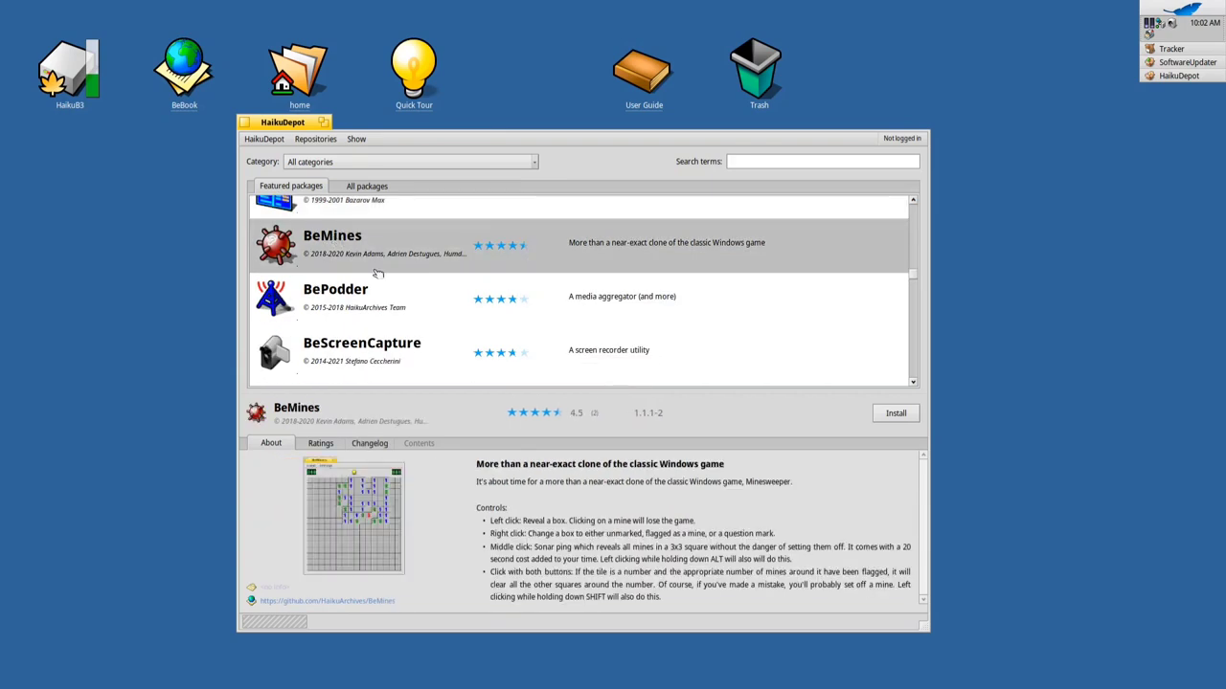
{"action": "left_click", "coordinate": [381, 288]}
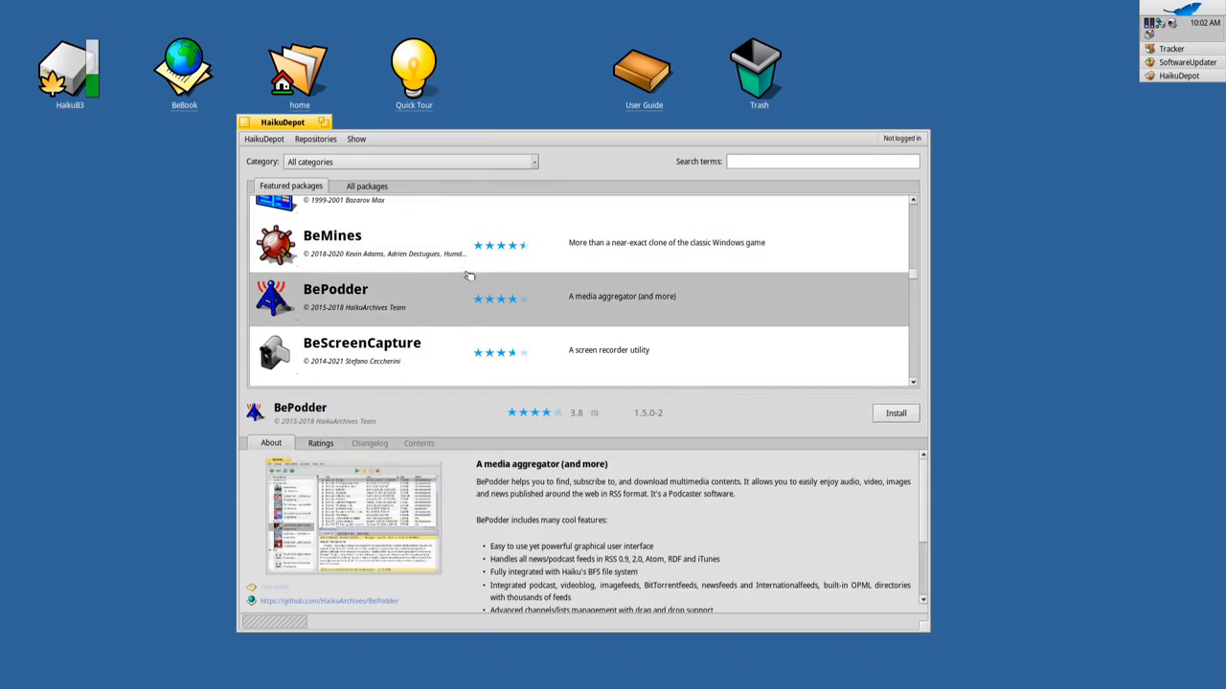
{"action": "scroll", "coordinate": [482, 292], "scroll_direction": "down", "scroll_amount": 2}
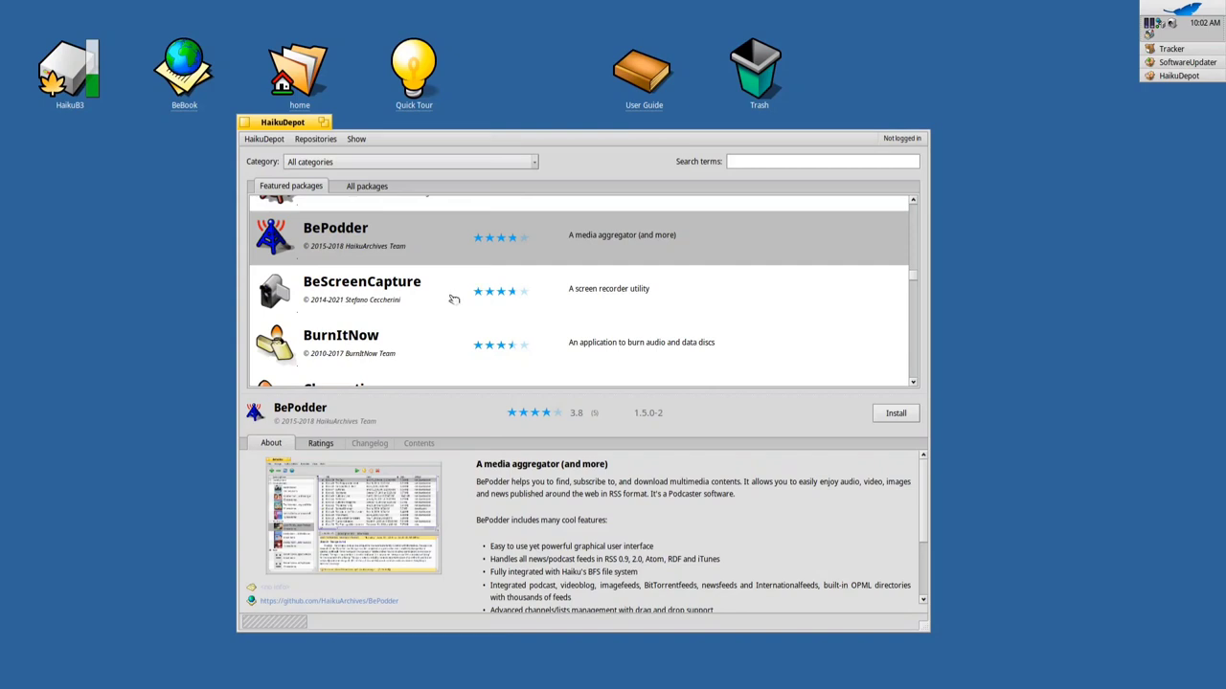
{"action": "left_click", "coordinate": [375, 303]}
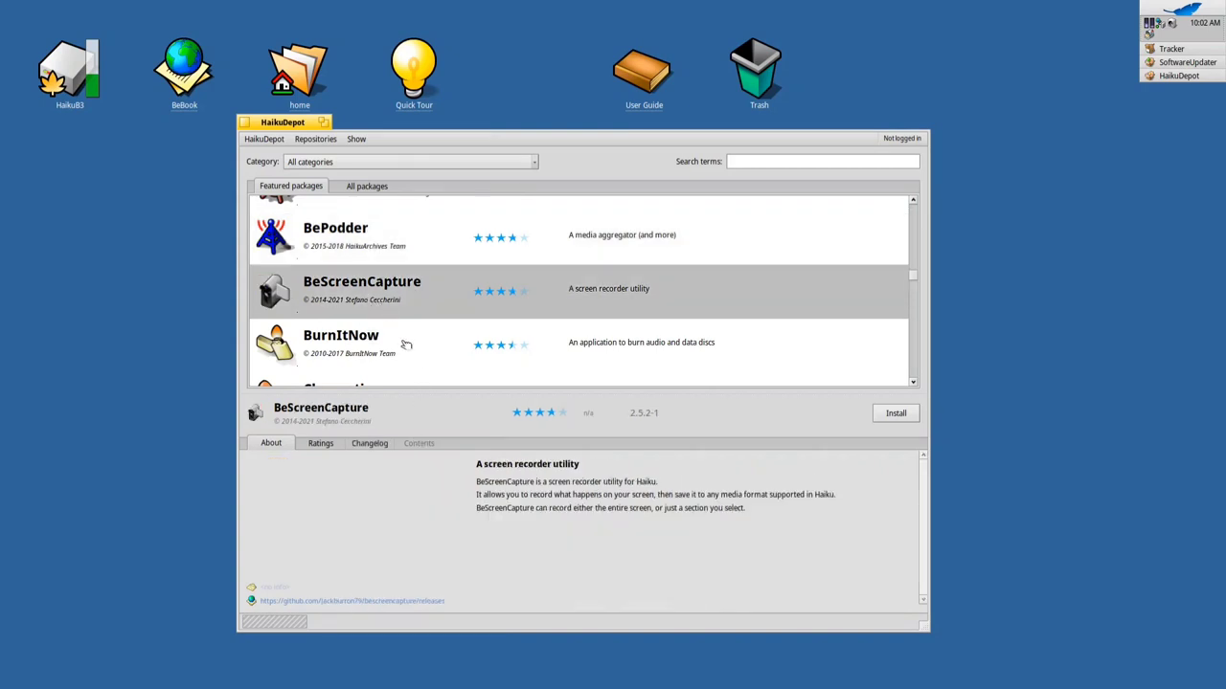
{"action": "scroll", "coordinate": [410, 331], "scroll_direction": "down", "scroll_amount": 4}
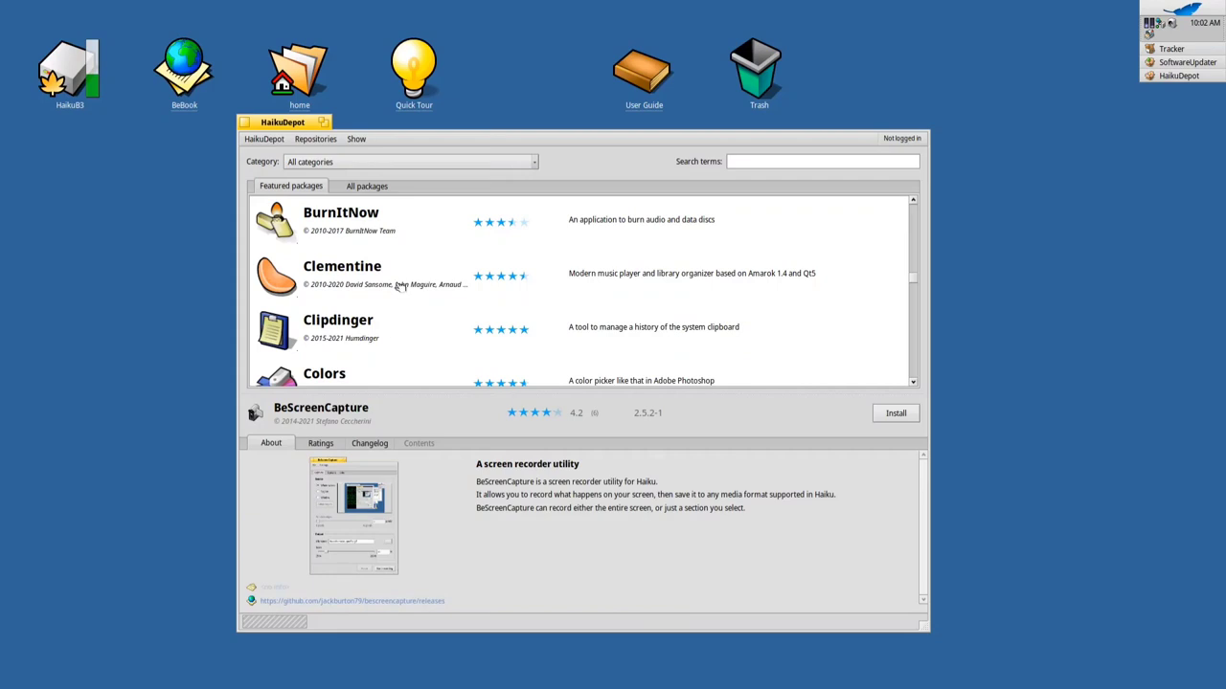
{"action": "left_click", "coordinate": [406, 299]}
{"action": "scroll", "coordinate": [419, 297], "scroll_direction": "down", "scroll_amount": 5}
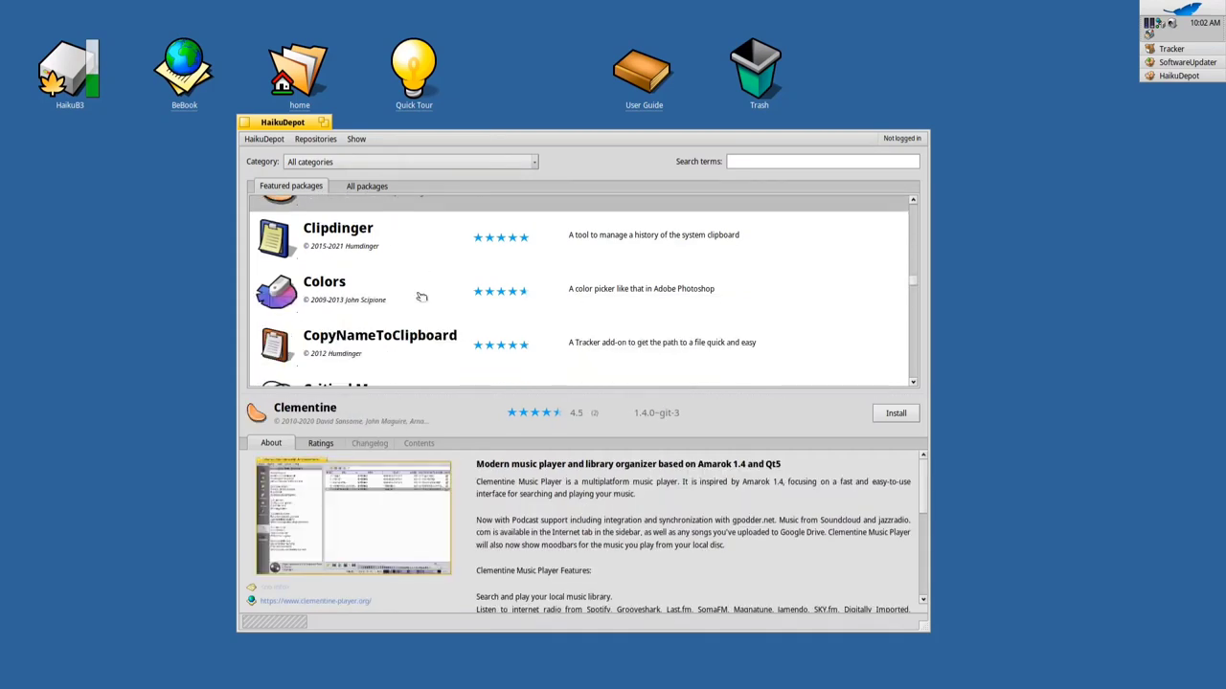
{"action": "scroll", "coordinate": [426, 300], "scroll_direction": "down", "scroll_amount": 3}
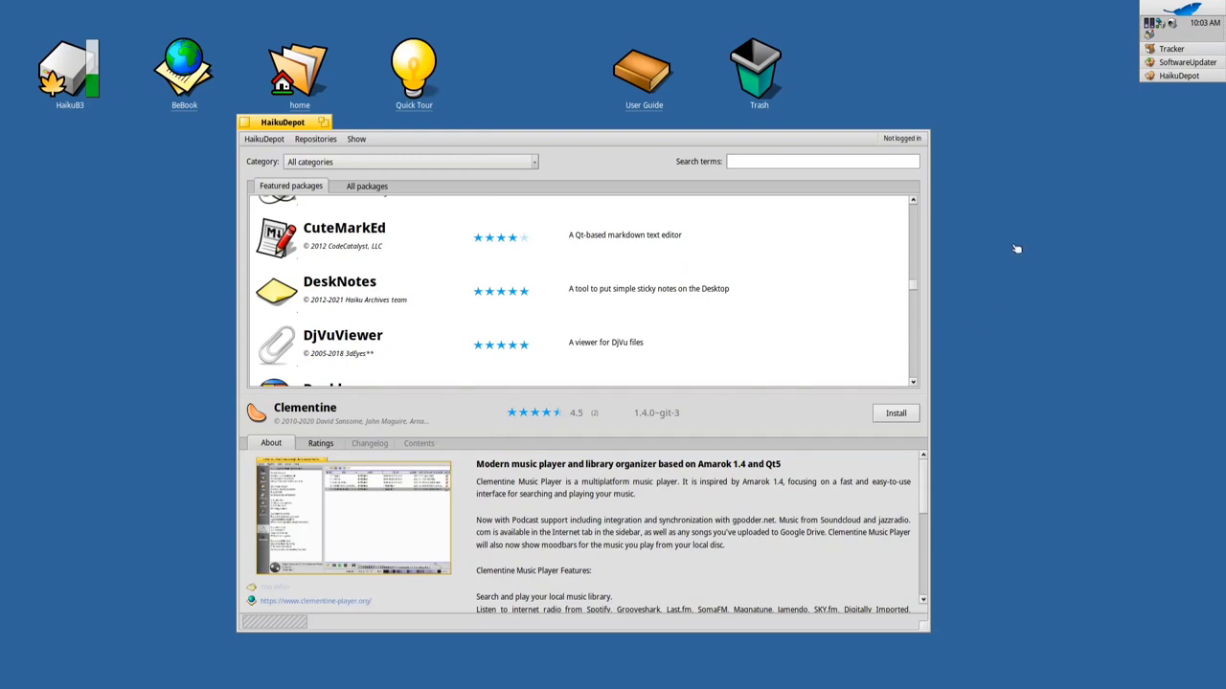
Open the mail inbox from the notifier, enlarge it, then close the New E-mail window
{"action": "left_click", "coordinate": [1149, 31]}
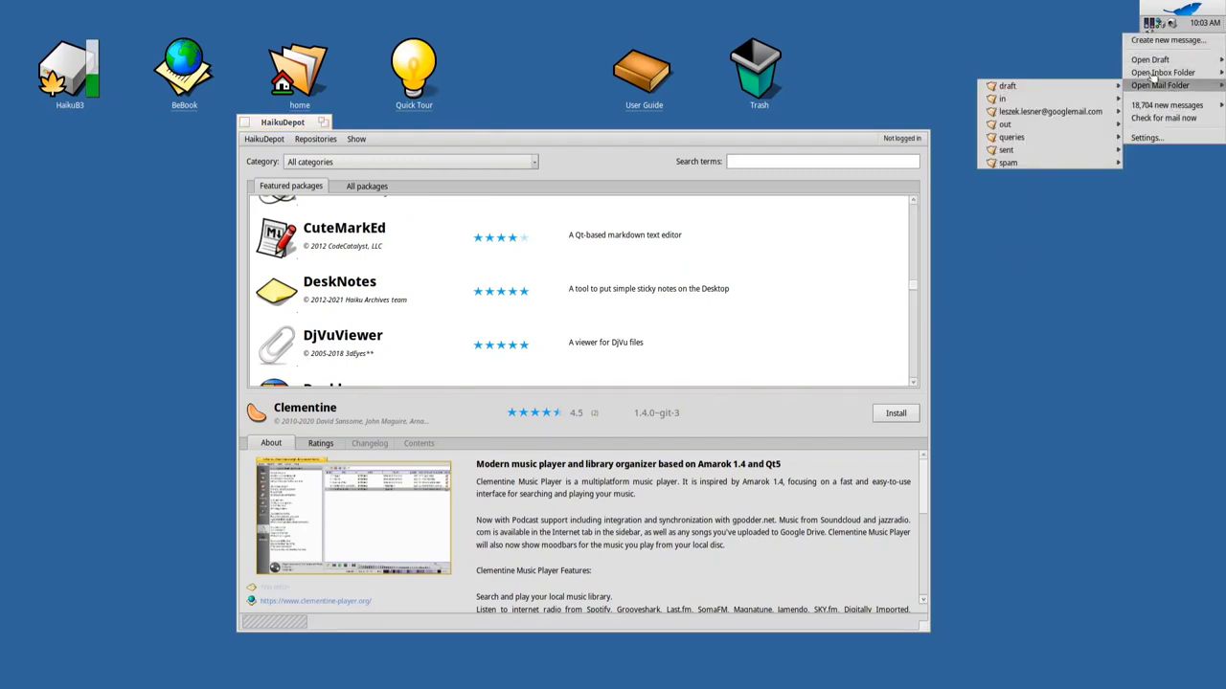
{"action": "left_click", "coordinate": [1147, 73]}
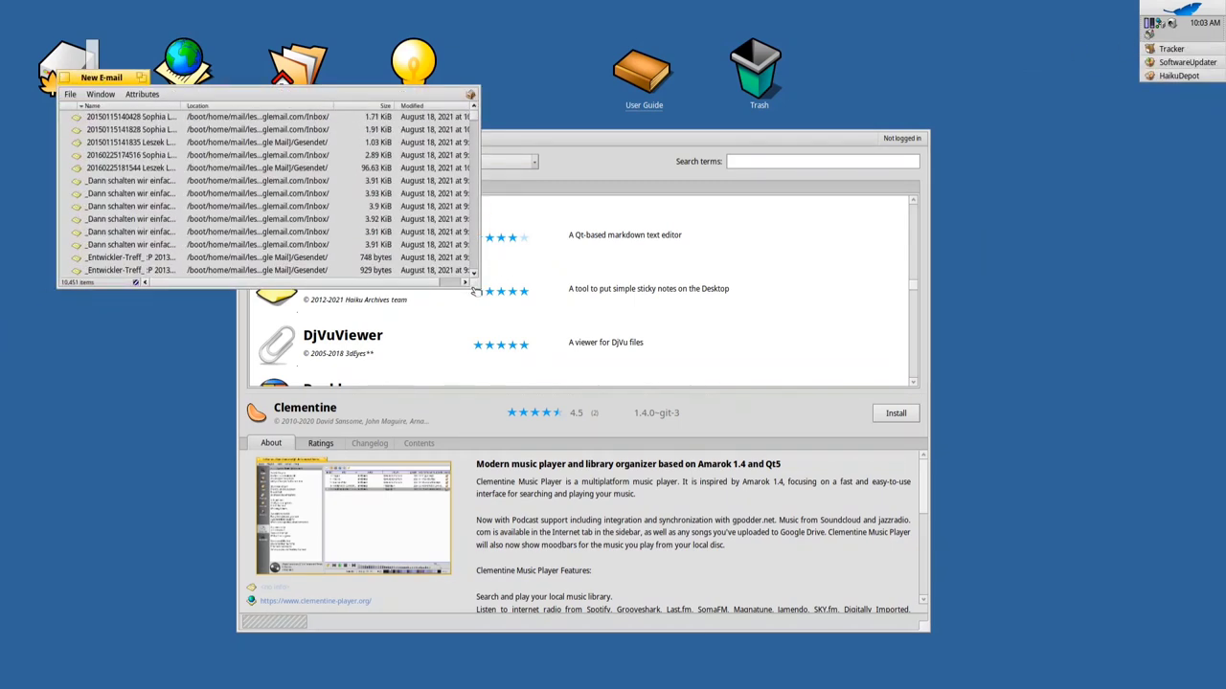
{"action": "left_click_drag", "start_coordinate": [476, 290], "coordinate": [716, 500]}
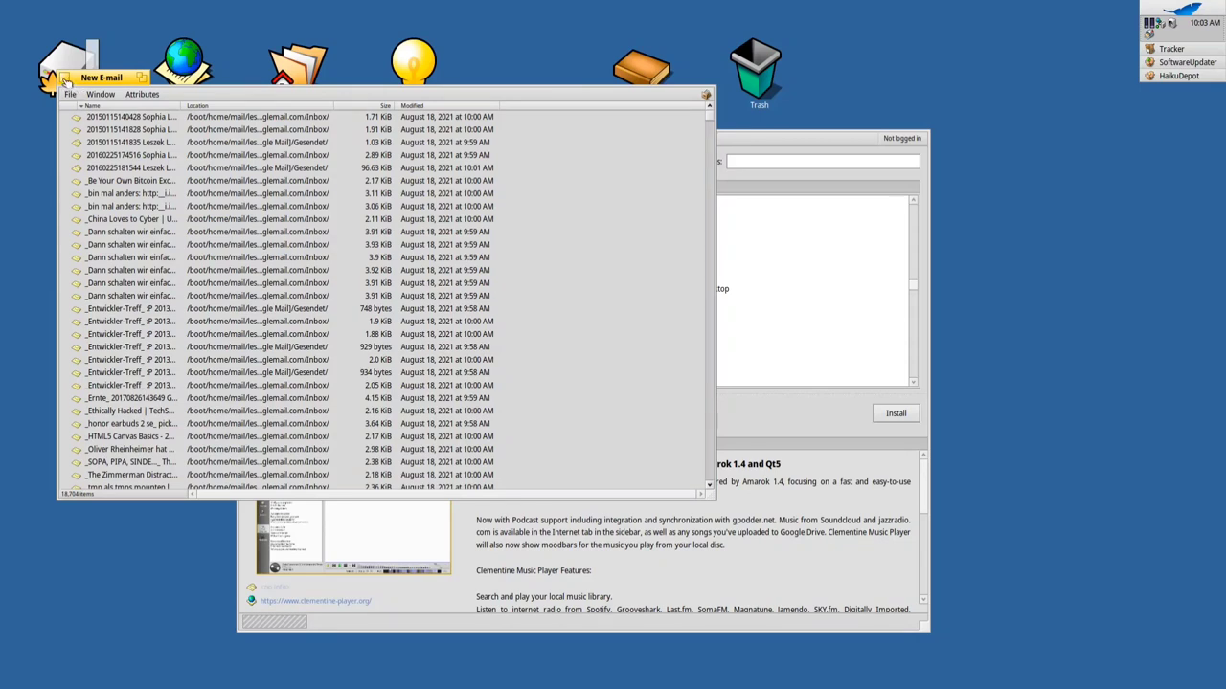
{"action": "left_click", "coordinate": [64, 77]}
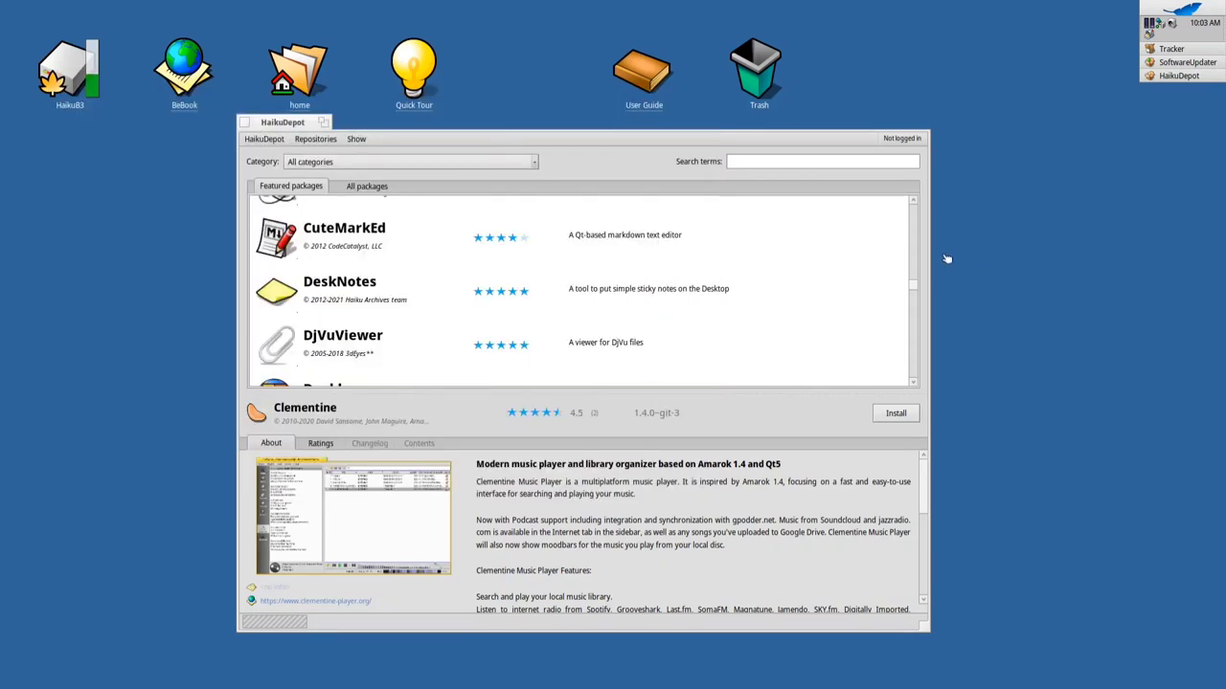
Scroll Featured packages from CuteMarkEd down to Minetest/MPlayer, then close HaikuDepot
{"action": "scroll", "coordinate": [479, 340], "scroll_direction": "down", "scroll_amount": 3}
{"action": "scroll", "coordinate": [479, 339], "scroll_direction": "down", "scroll_amount": 5}
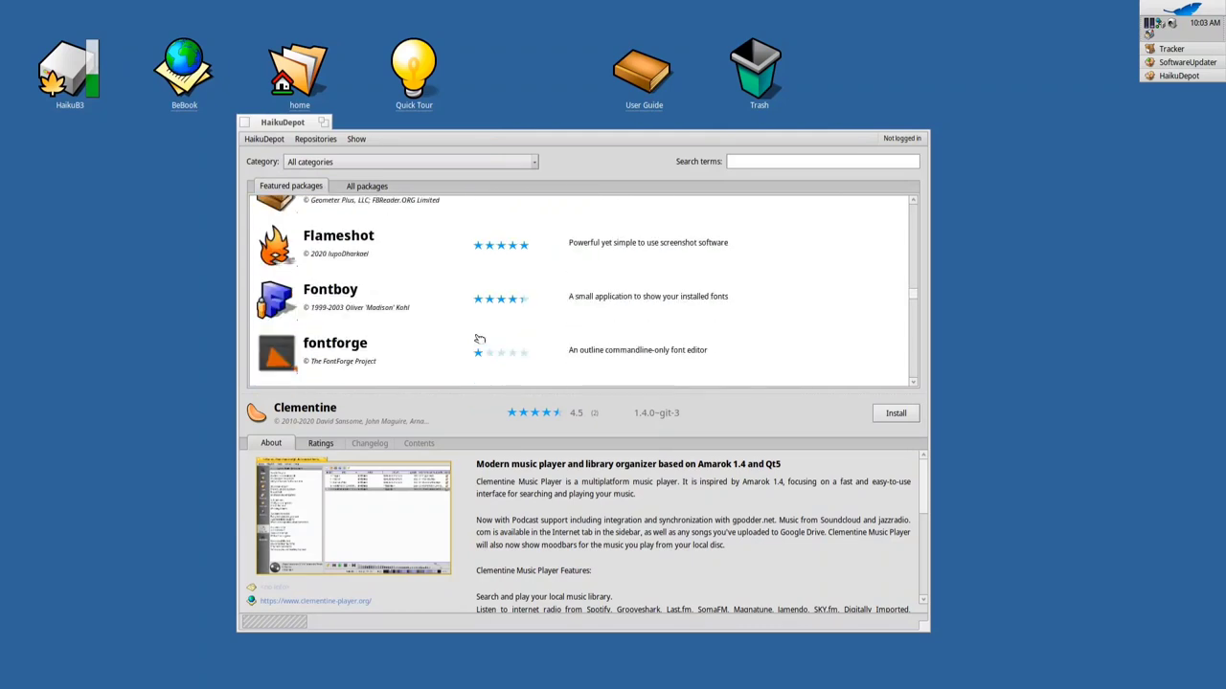
{"action": "scroll", "coordinate": [478, 340], "scroll_direction": "down", "scroll_amount": 5}
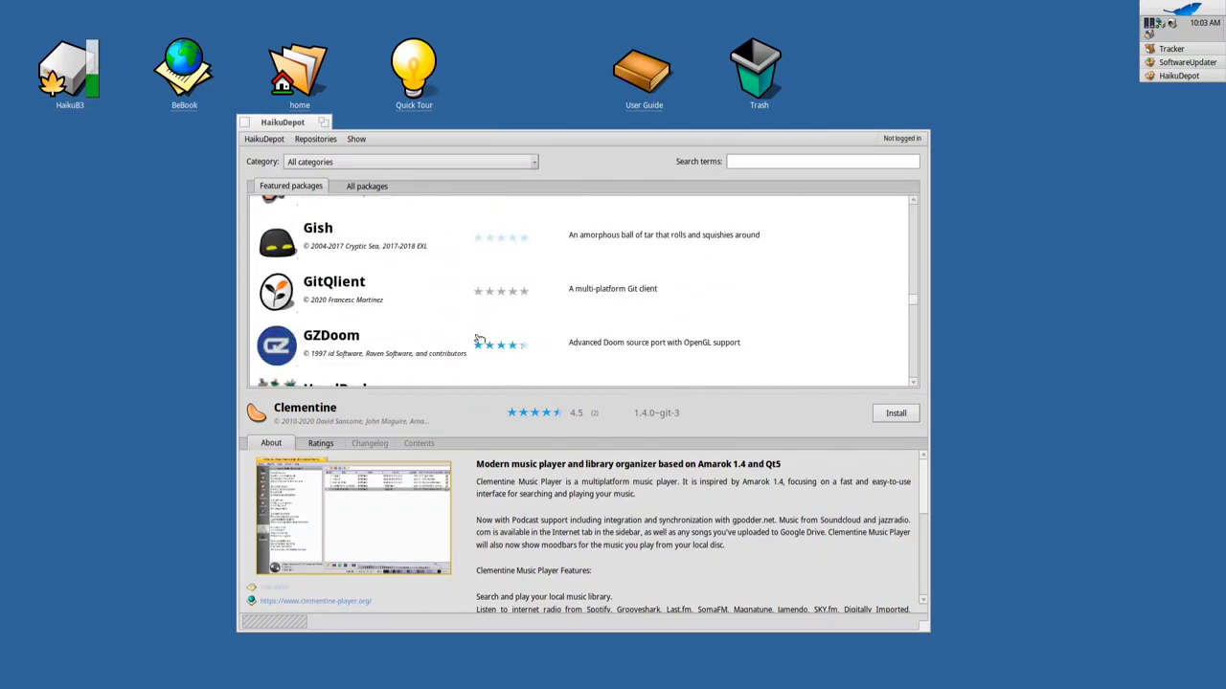
{"action": "scroll", "coordinate": [478, 339], "scroll_direction": "down", "scroll_amount": 1}
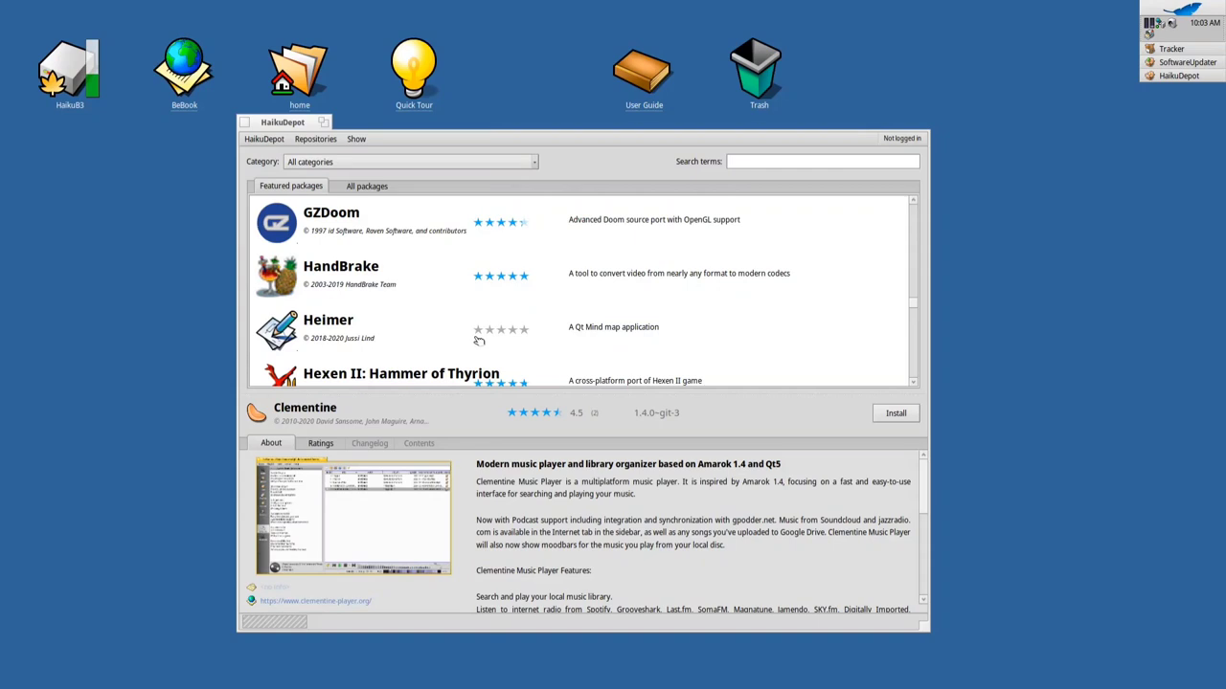
{"action": "scroll", "coordinate": [555, 314], "scroll_direction": "down", "scroll_amount": 3}
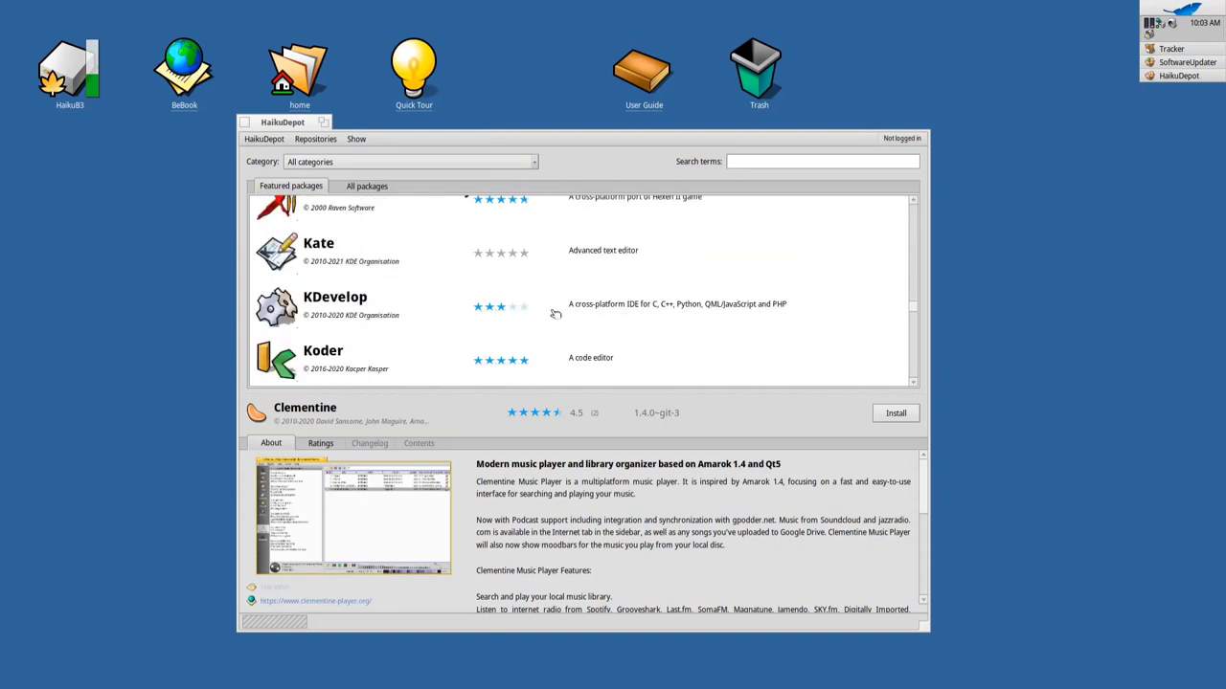
{"action": "scroll", "coordinate": [556, 314], "scroll_direction": "down", "scroll_amount": 5}
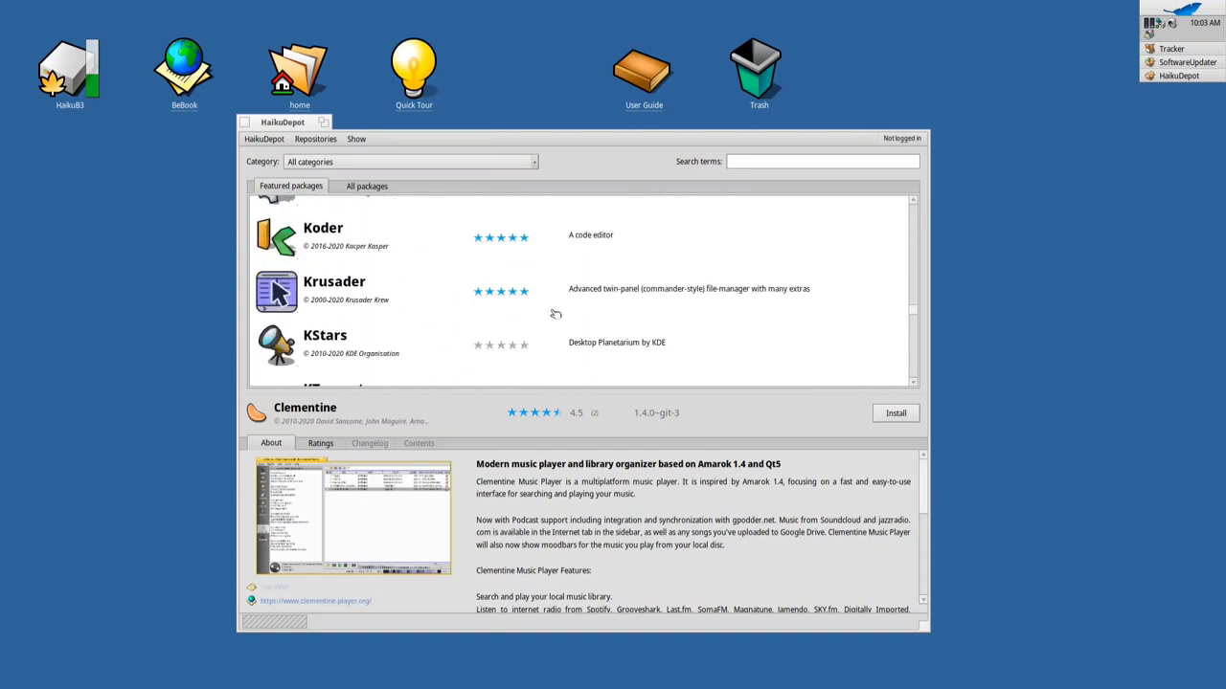
{"action": "scroll", "coordinate": [556, 314], "scroll_direction": "down", "scroll_amount": 3}
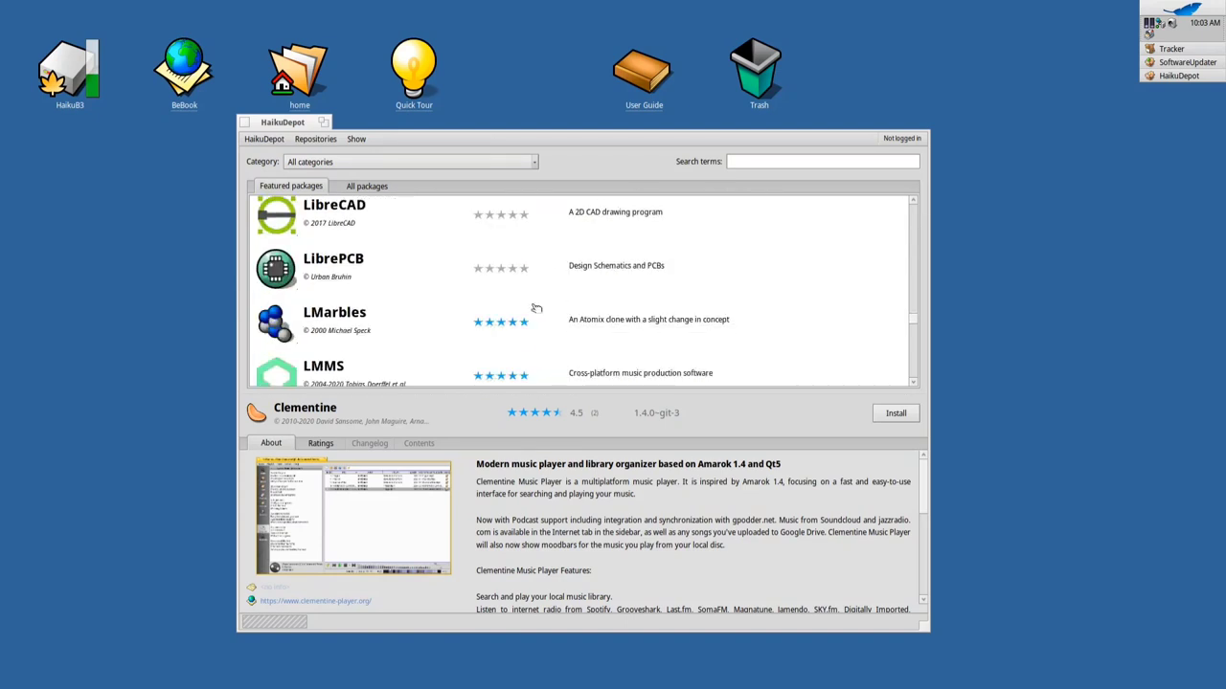
{"action": "scroll", "coordinate": [484, 278], "scroll_direction": "down", "scroll_amount": 3}
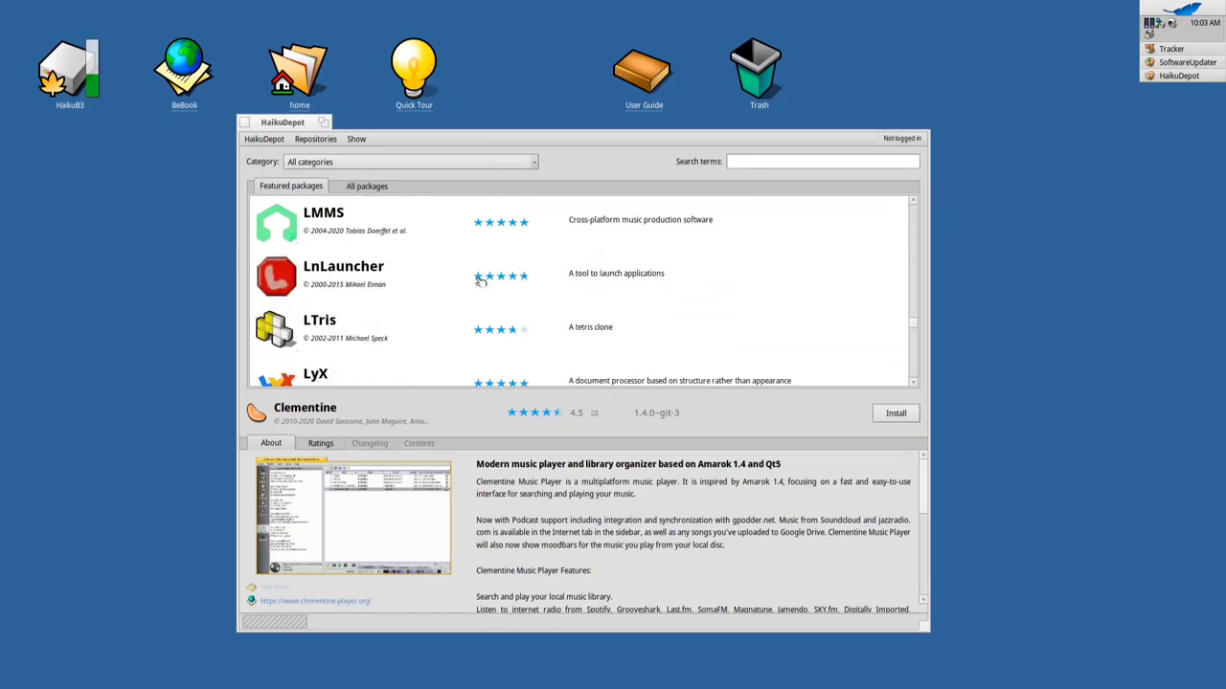
{"action": "scroll", "coordinate": [480, 280], "scroll_direction": "down", "scroll_amount": 5}
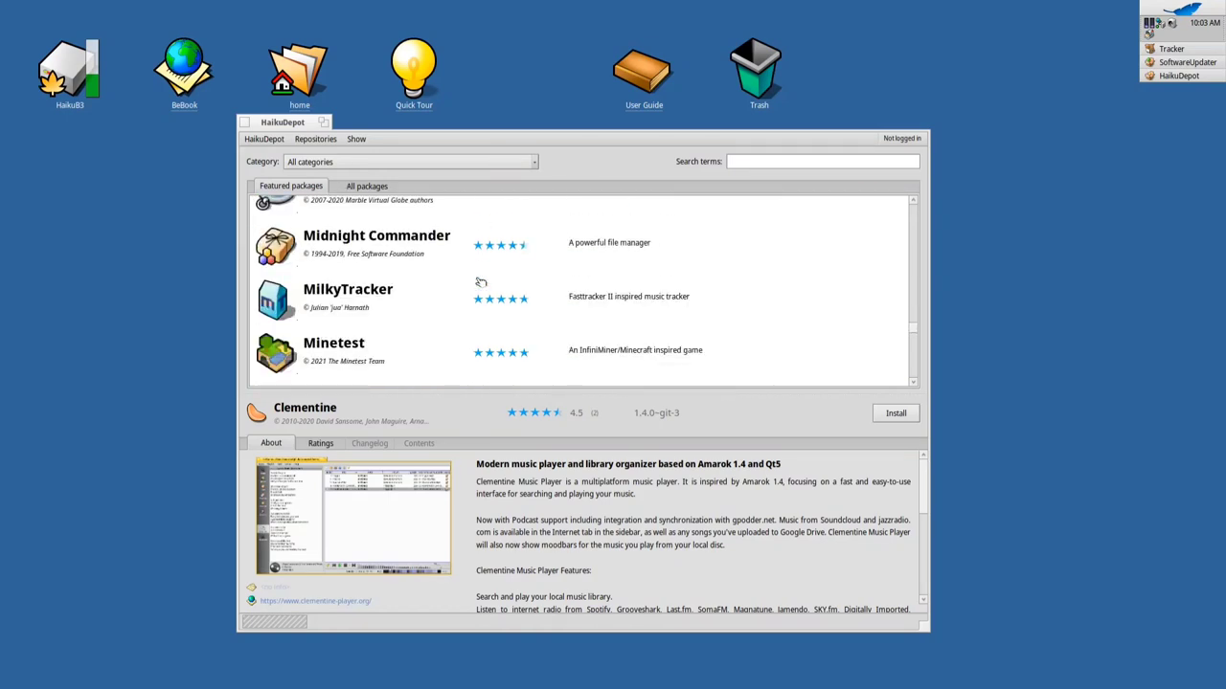
{"action": "left_click", "coordinate": [245, 122]}
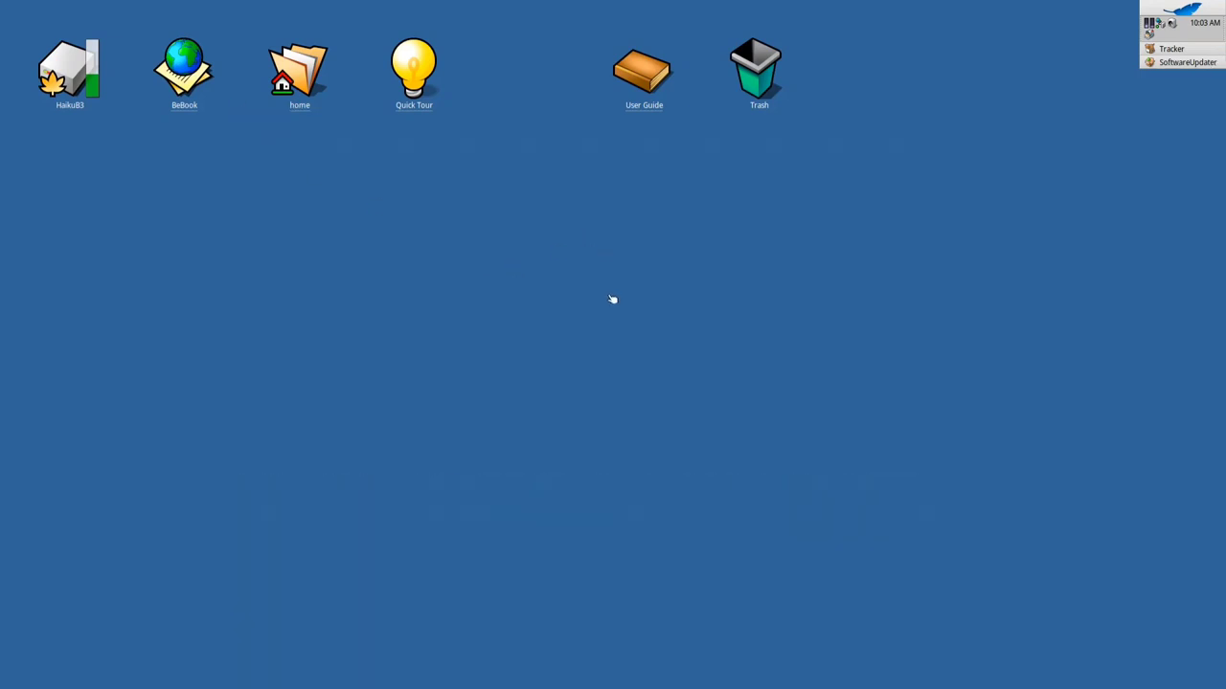
Browse the Deskbar leaf menu's Preferences, then dismiss the menu
{"action": "left_click", "coordinate": [1177, 4]}
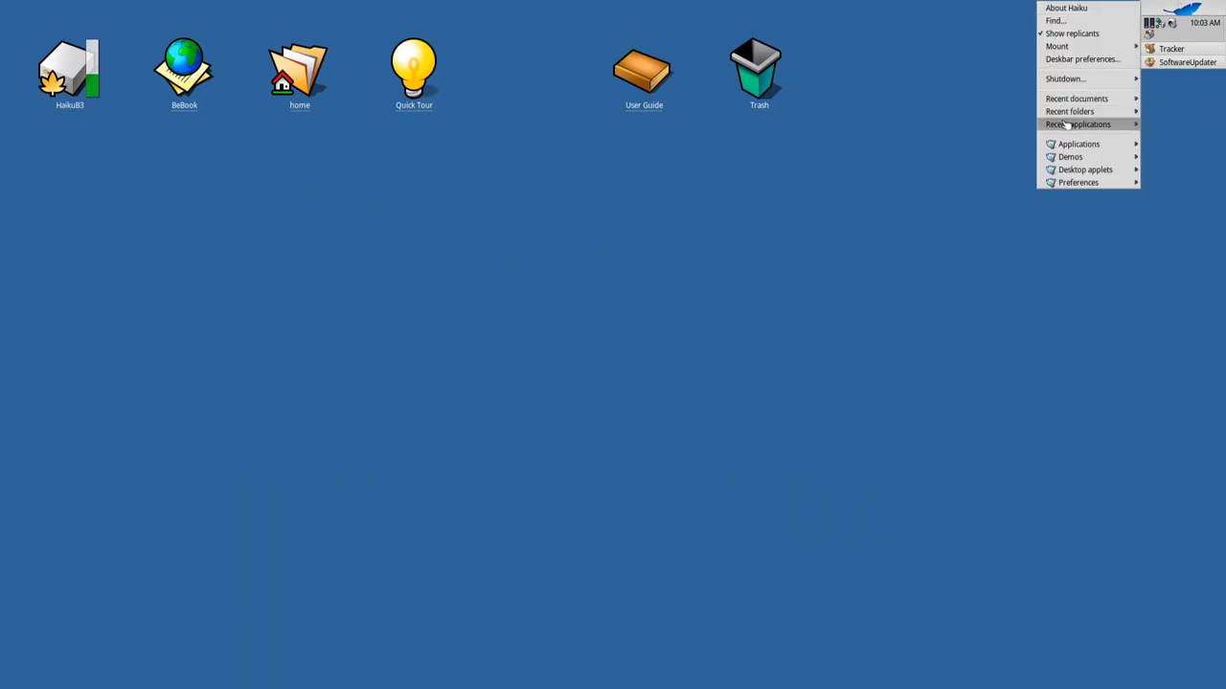
{"action": "mouse_move", "coordinate": [1087, 145]}
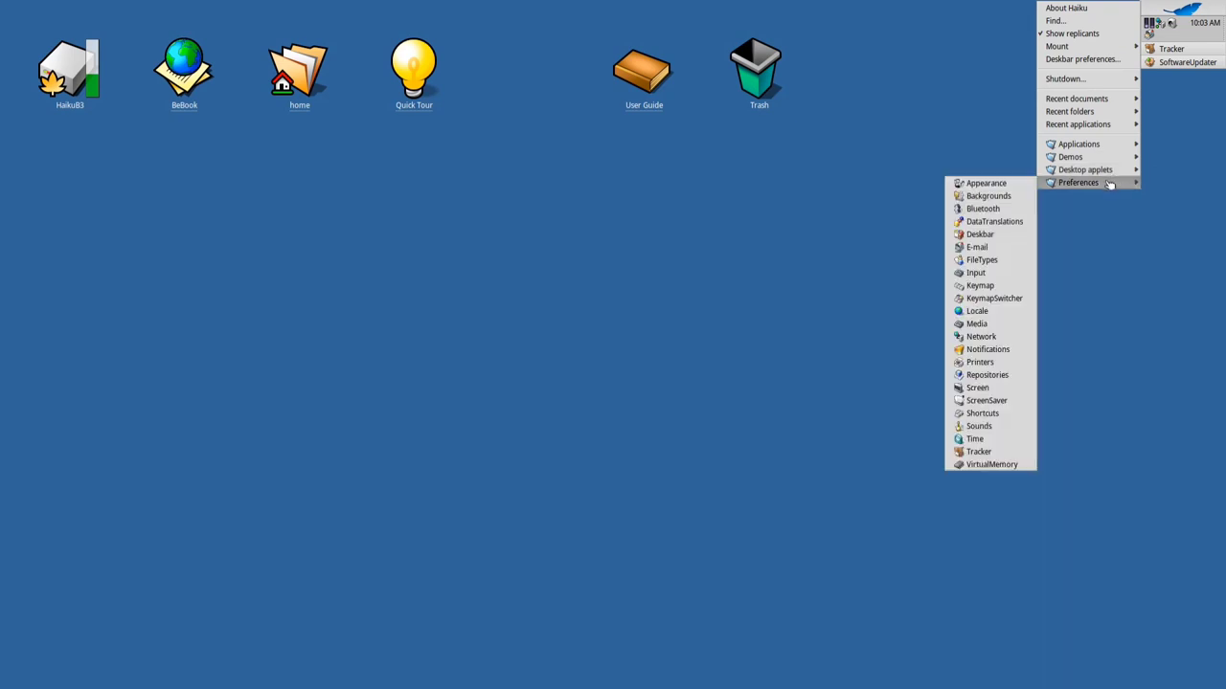
{"action": "left_click", "coordinate": [1180, 113]}
Reboot Haiku from SoftwareUpdater's Updates completed dialog
{"action": "left_click", "coordinate": [1173, 64]}
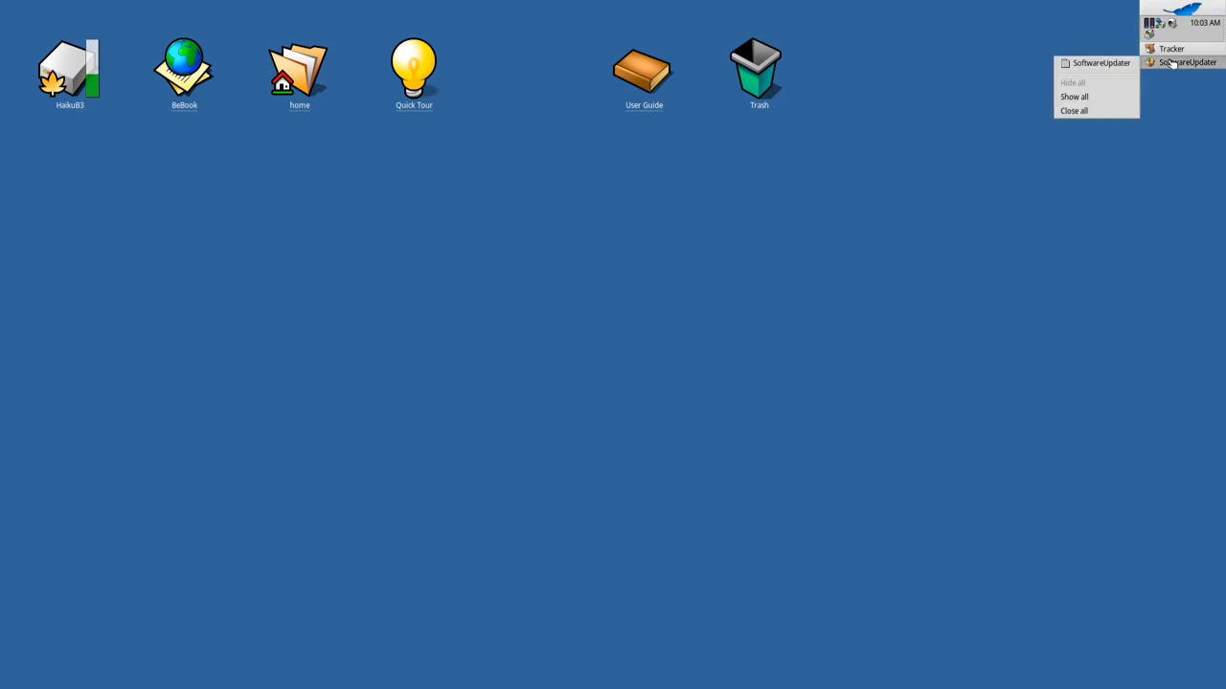
{"action": "left_click", "coordinate": [1122, 63]}
{"action": "left_click", "coordinate": [634, 242]}
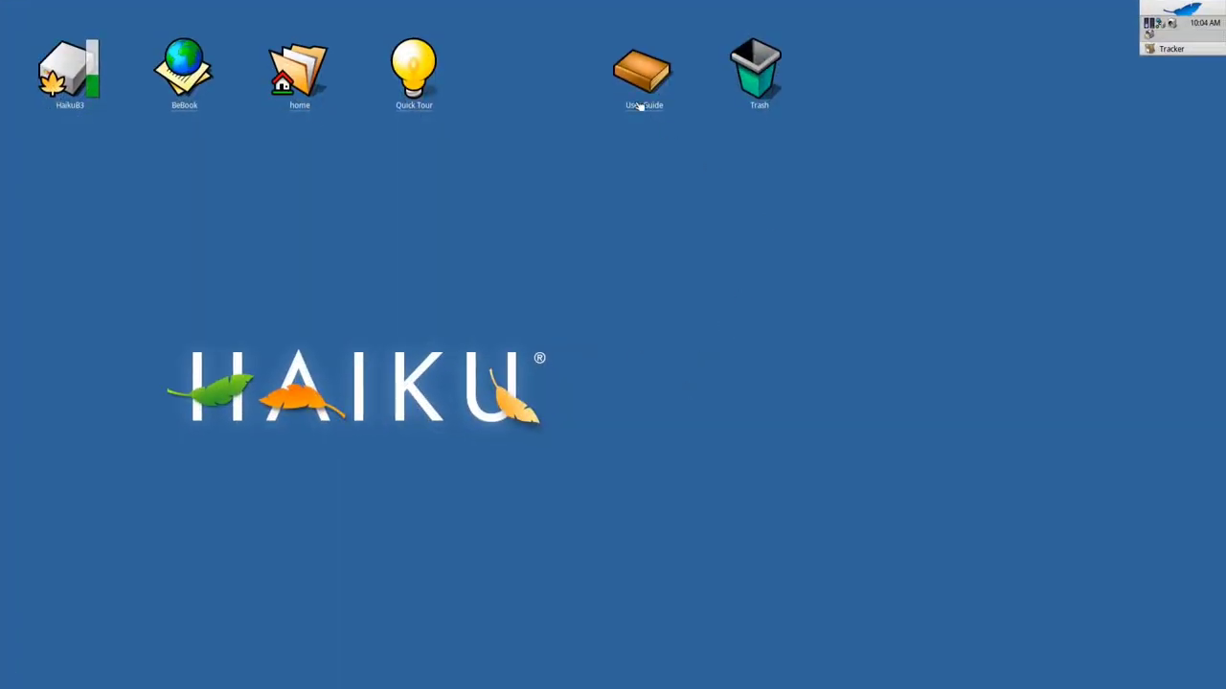
Check About Haiku reports R1/beta3 hrev55181+55, close it, and show the Applications menu
{"action": "left_click", "coordinate": [1206, 5]}
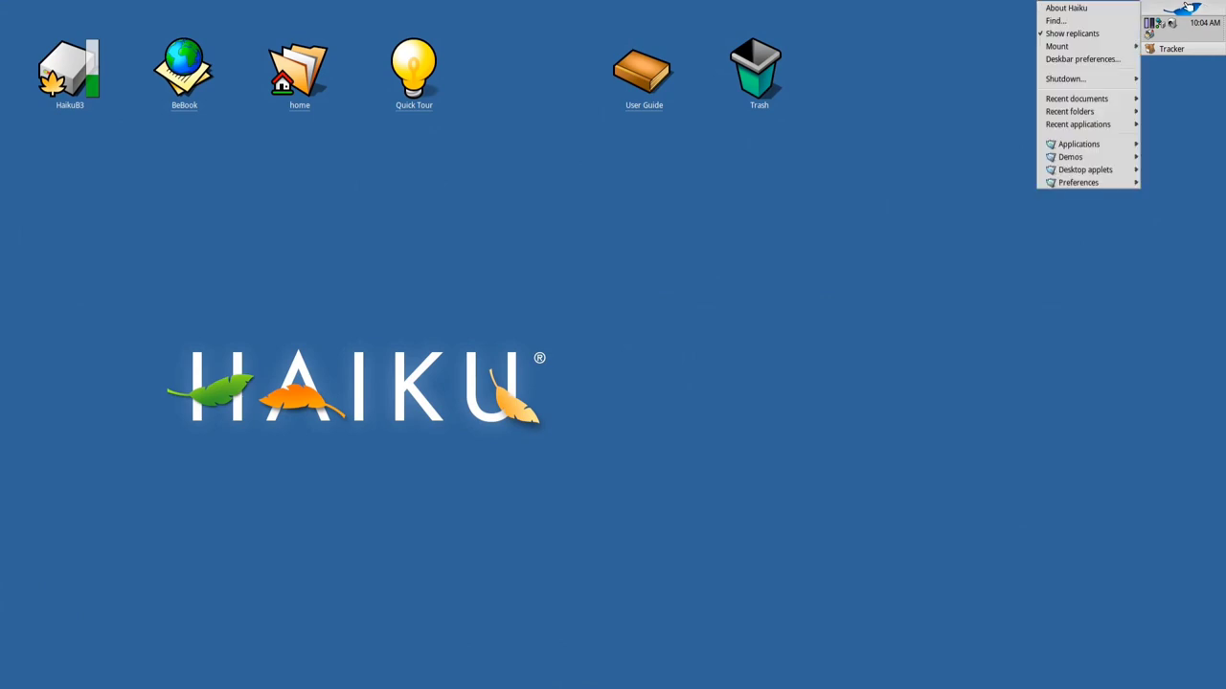
{"action": "left_click", "coordinate": [1106, 11]}
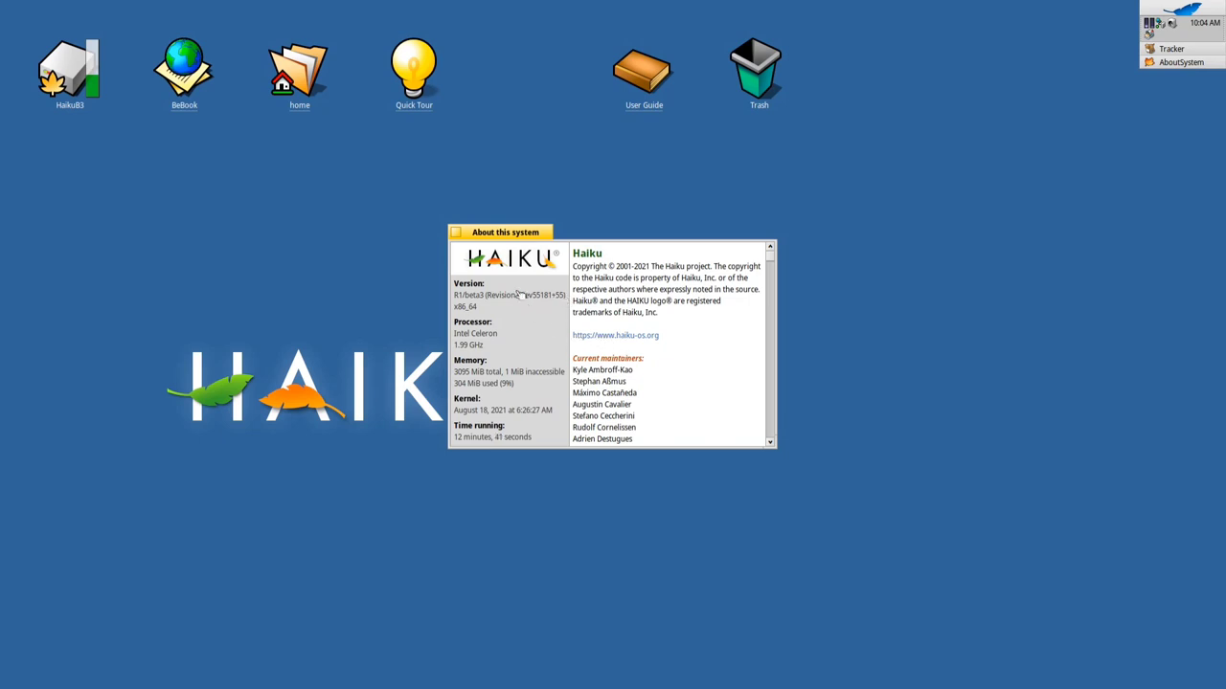
{"action": "left_click", "coordinate": [457, 240]}
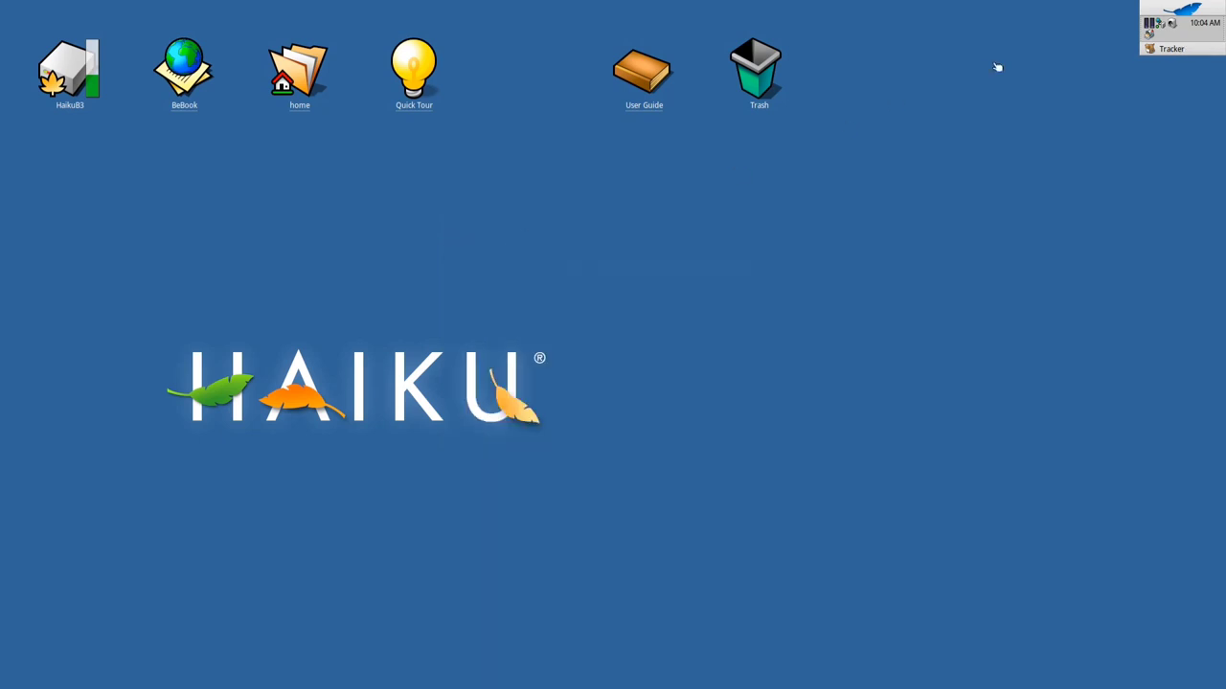
{"action": "left_click", "coordinate": [1222, 5]}
{"action": "mouse_move", "coordinate": [1068, 146]}
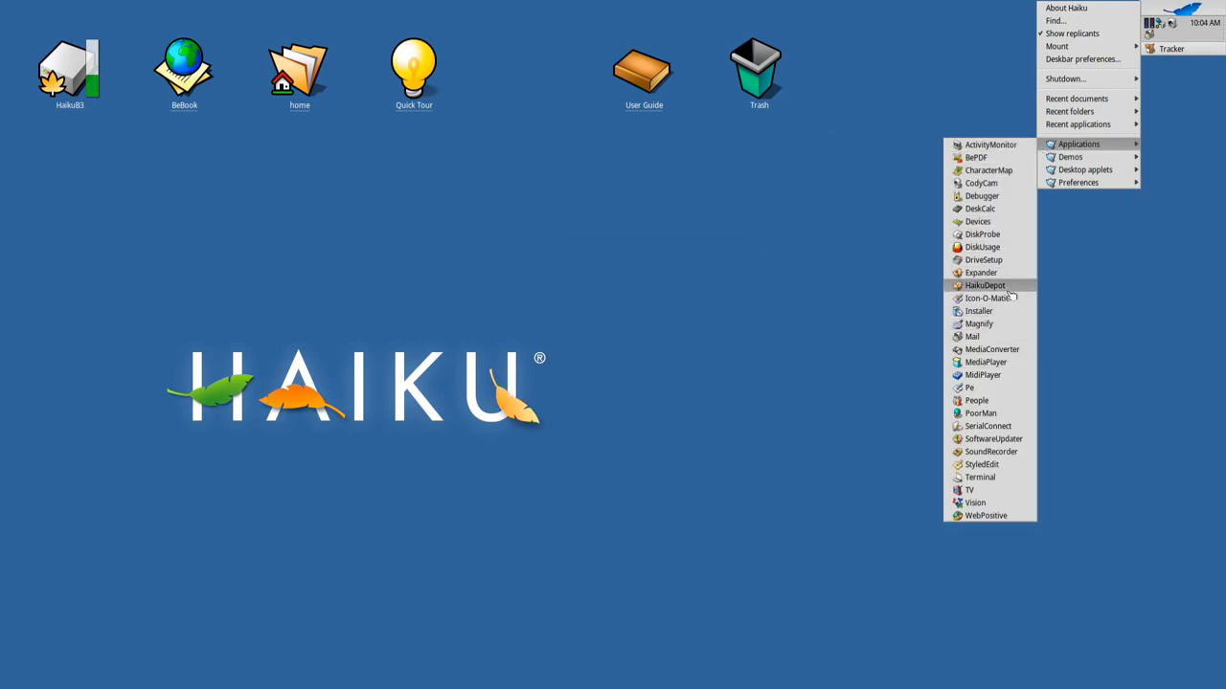
Start WebPositive from the Deskbar leaf menu's Applications list
{"action": "left_click", "coordinate": [877, 300]}
{"action": "left_click", "coordinate": [1187, 6]}
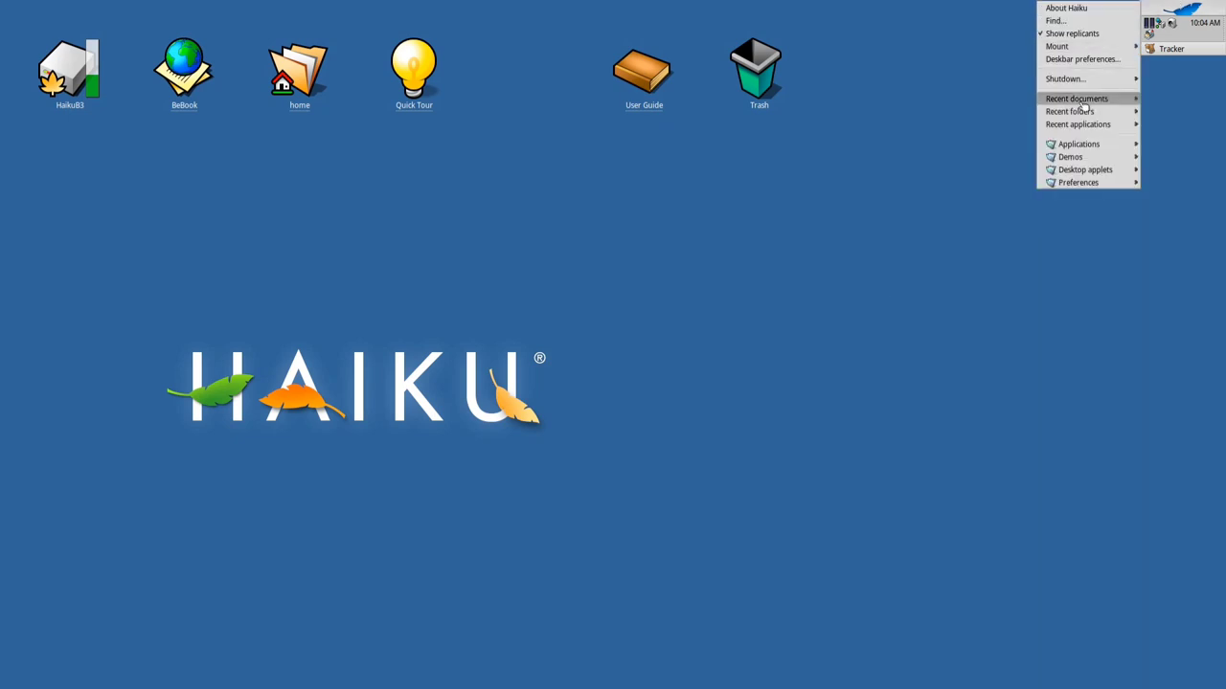
{"action": "mouse_move", "coordinate": [1097, 143]}
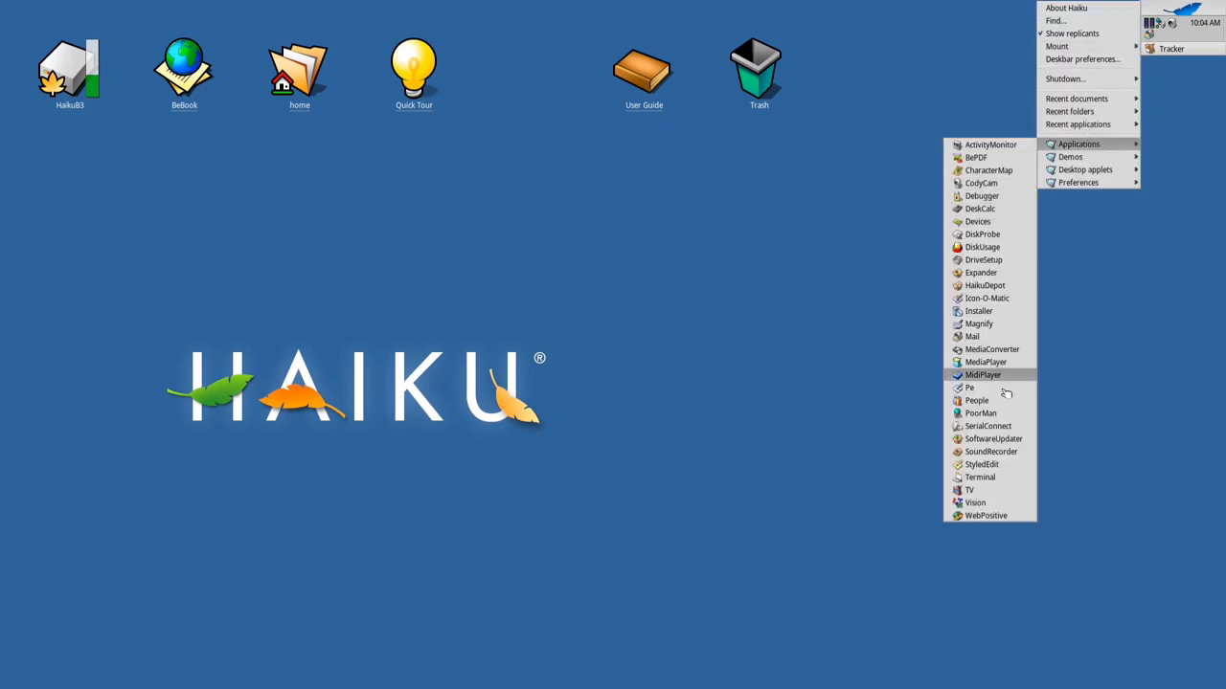
{"action": "left_click", "coordinate": [1014, 508]}
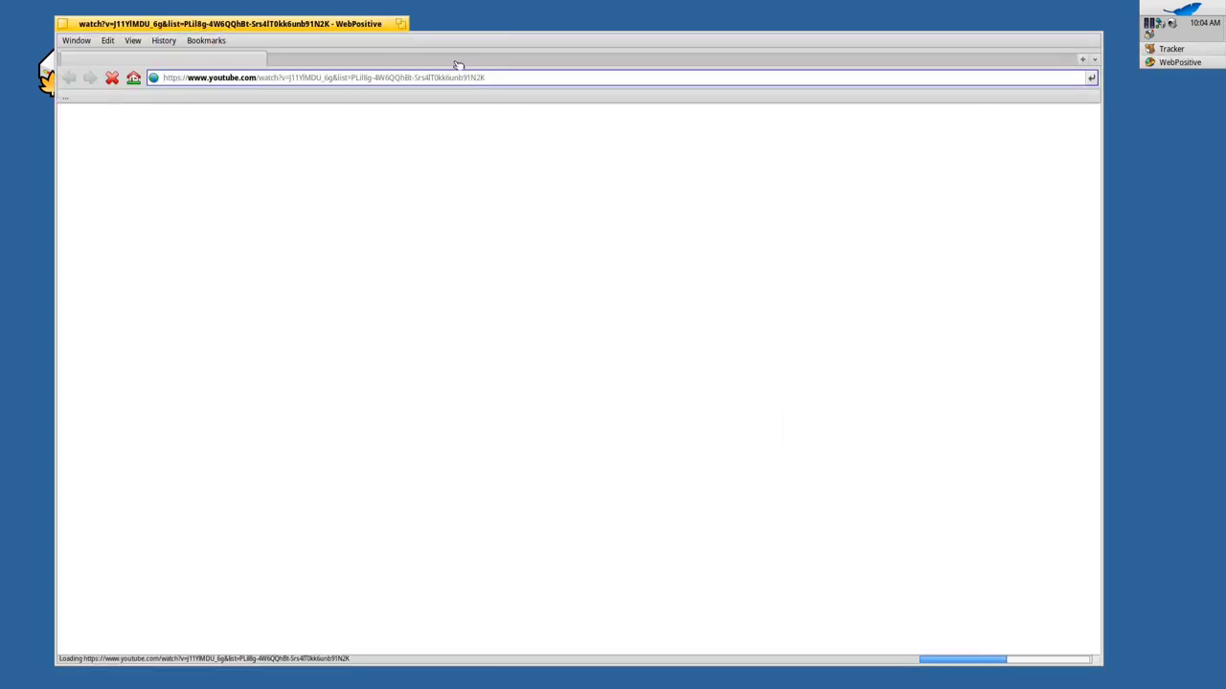
Load haiku-os.org and scroll down through the news to Latest Articles
{"action": "left_click", "coordinate": [466, 76]}
{"action": "key", "text": "alt+a"}
{"action": "type", "text": "haiku-os.org"}
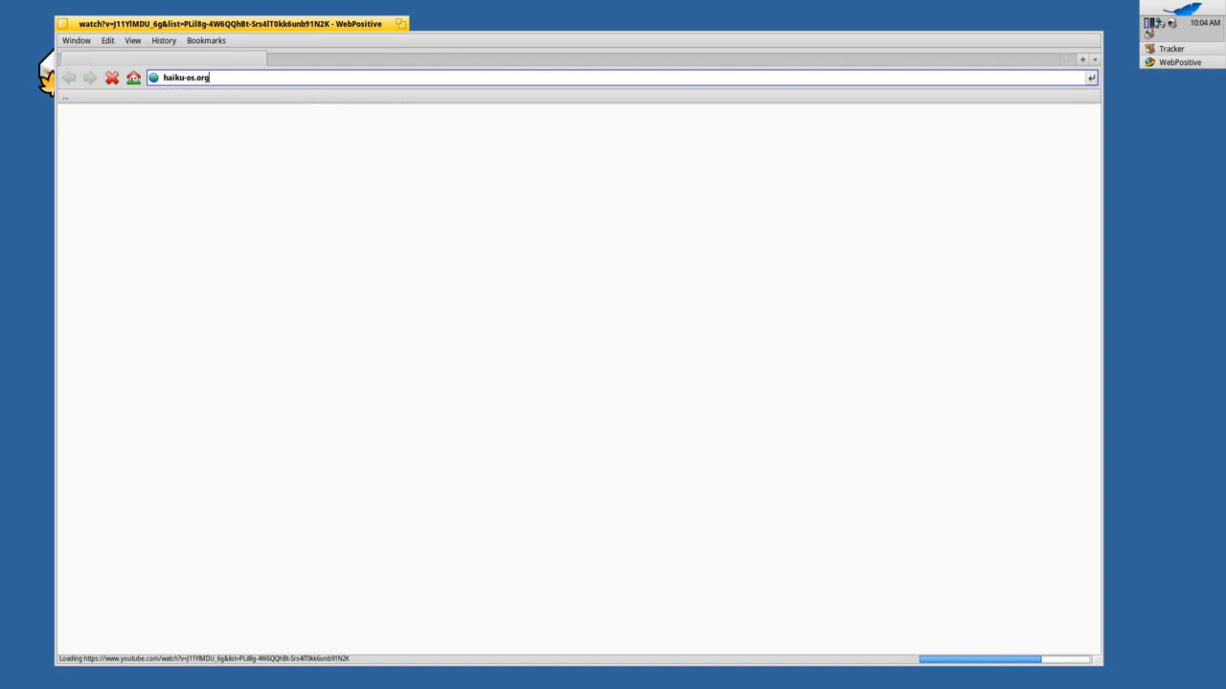
{"action": "key", "text": "Return"}
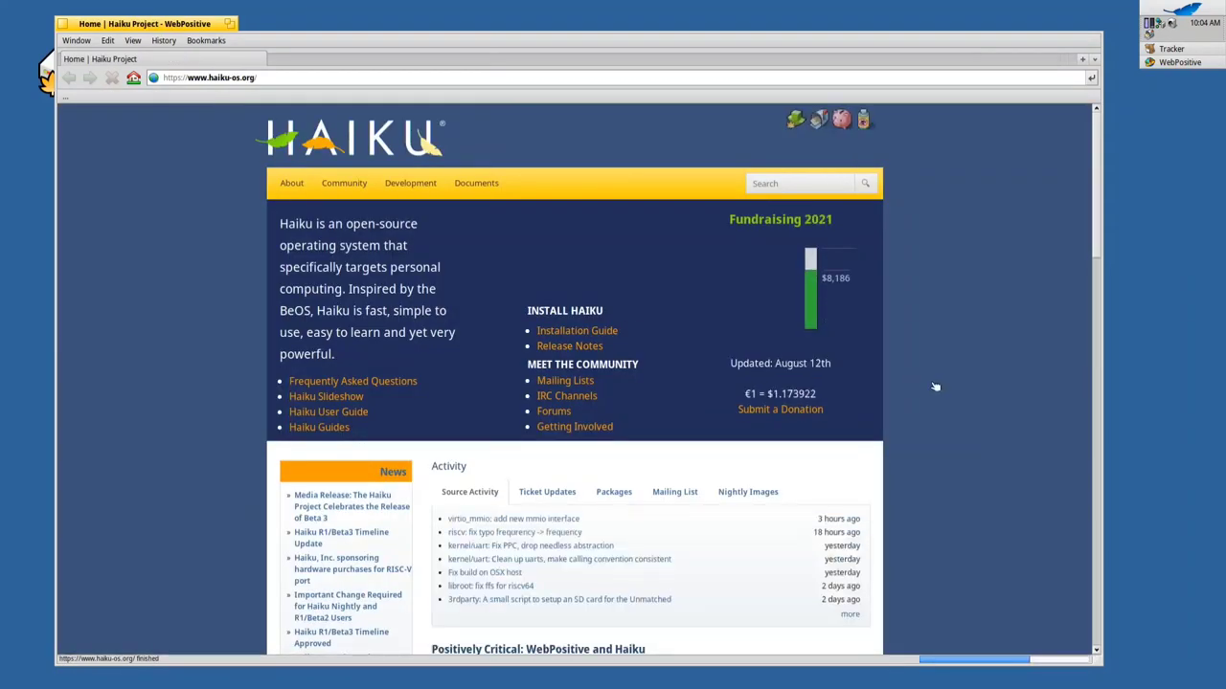
{"action": "scroll", "coordinate": [928, 385], "scroll_direction": "down", "scroll_amount": 3}
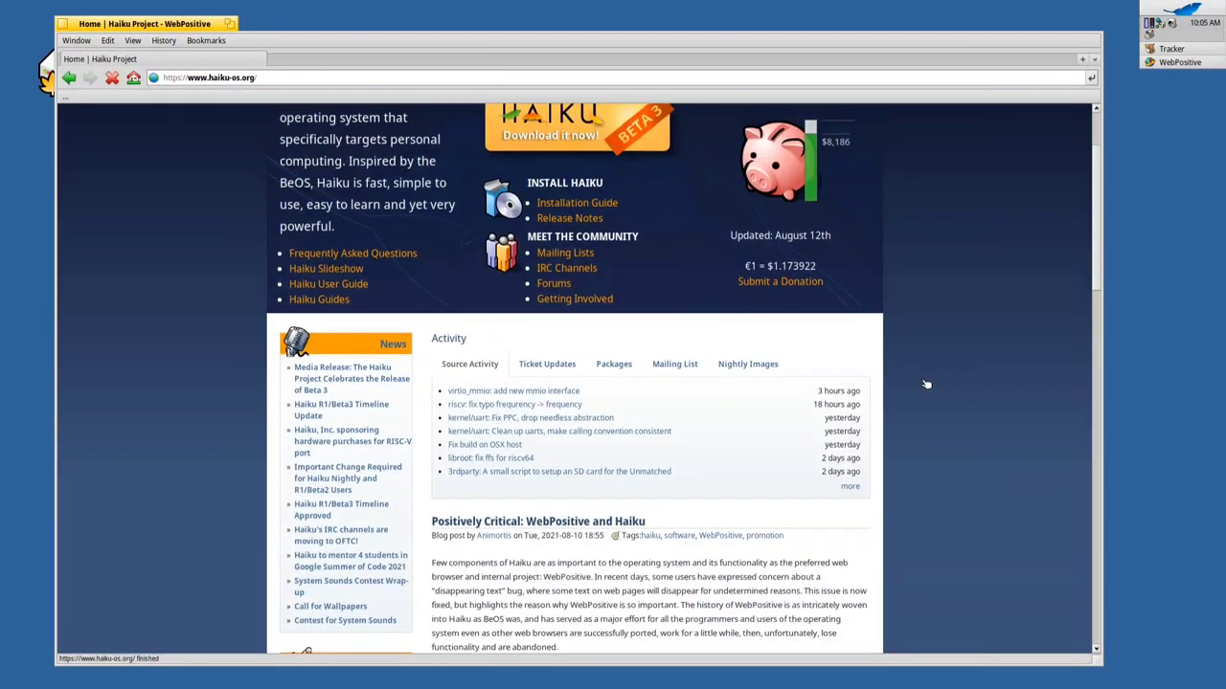
{"action": "scroll", "coordinate": [926, 384], "scroll_direction": "down", "scroll_amount": 2}
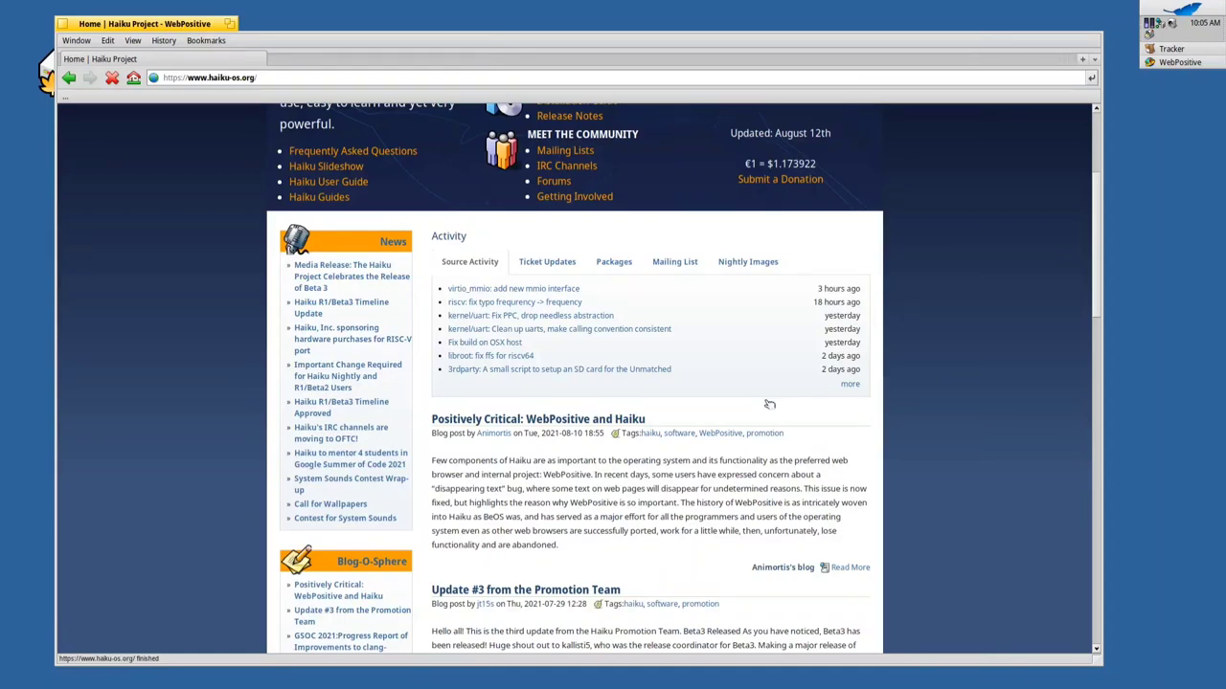
{"action": "scroll", "coordinate": [769, 404], "scroll_direction": "down", "scroll_amount": 5}
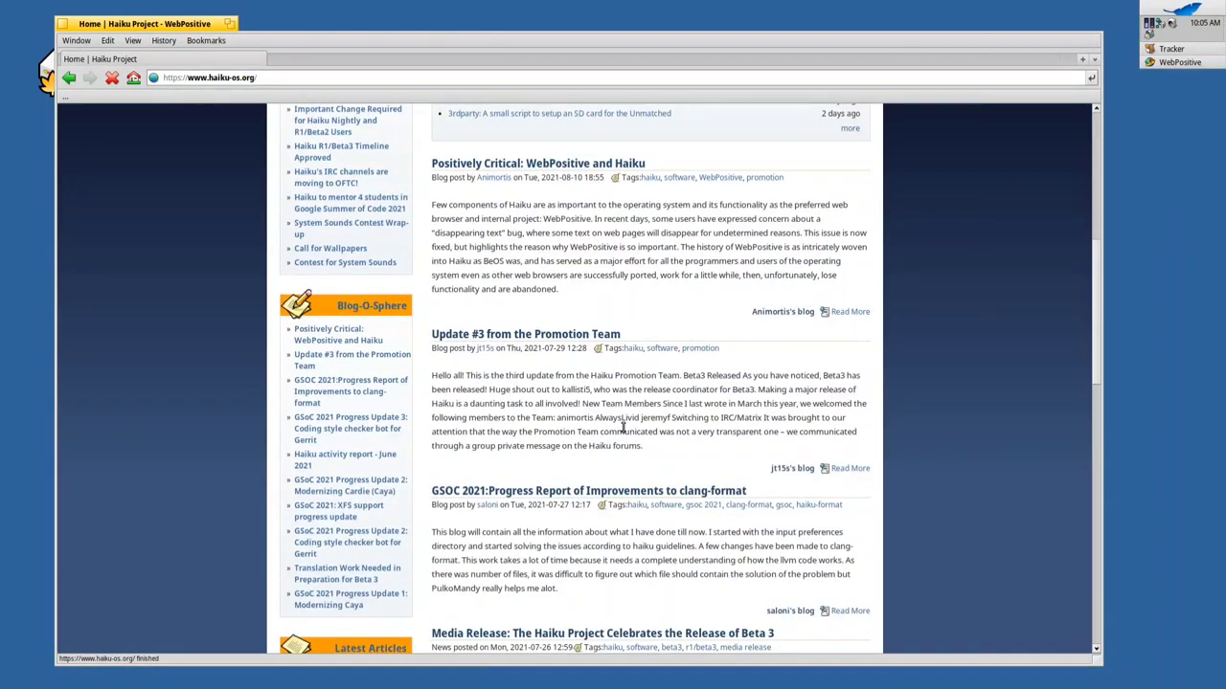
{"action": "scroll", "coordinate": [622, 426], "scroll_direction": "down", "scroll_amount": 7}
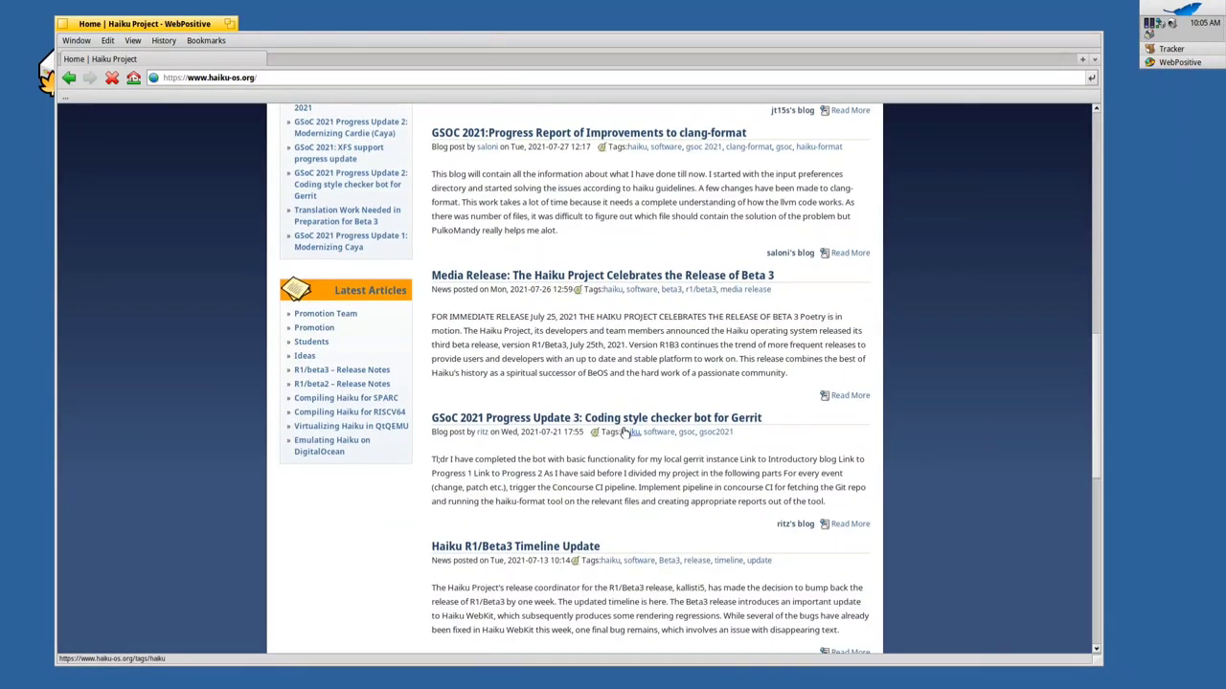
{"action": "left_click", "coordinate": [680, 276]}
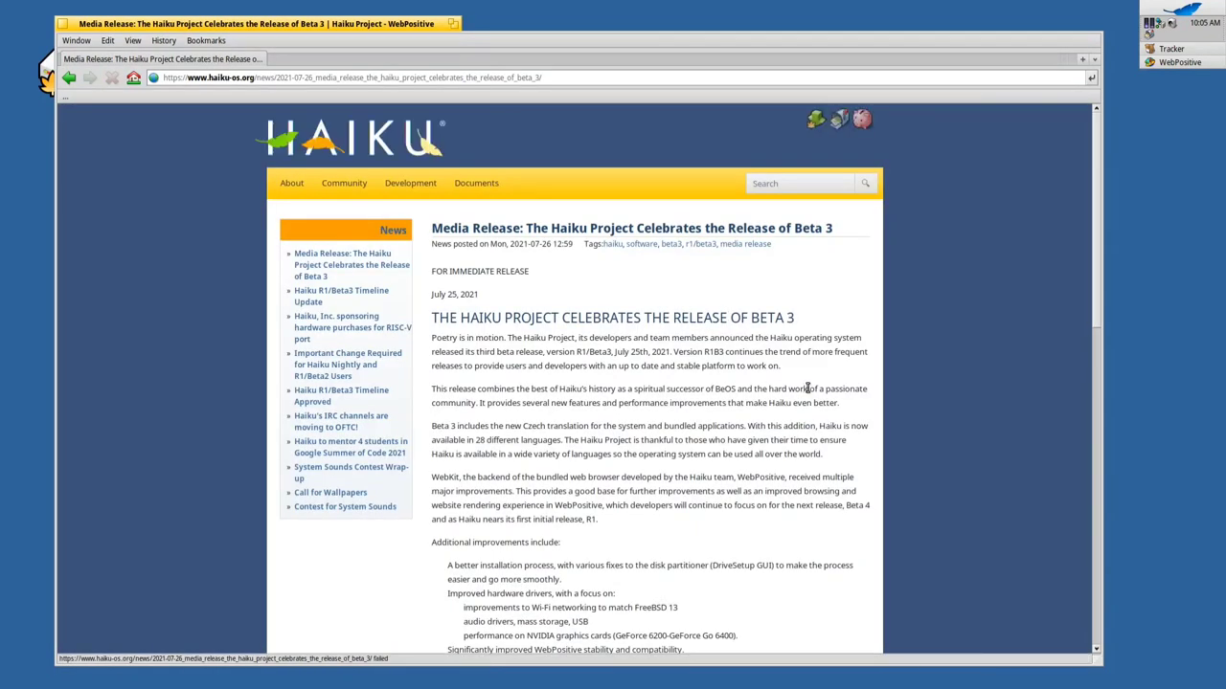
{"action": "scroll", "coordinate": [855, 429], "scroll_direction": "down", "scroll_amount": 3}
{"action": "scroll", "coordinate": [855, 429], "scroll_direction": "down", "scroll_amount": 2}
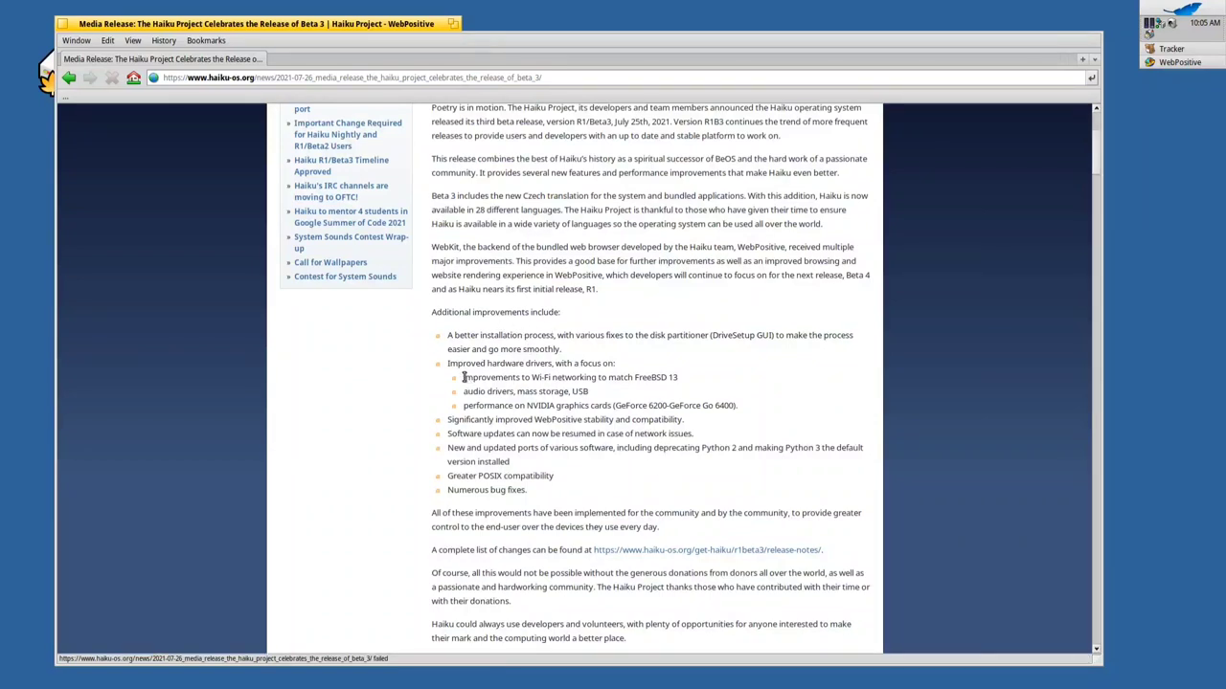
{"action": "left_click_drag", "start_coordinate": [462, 377], "coordinate": [696, 377]}
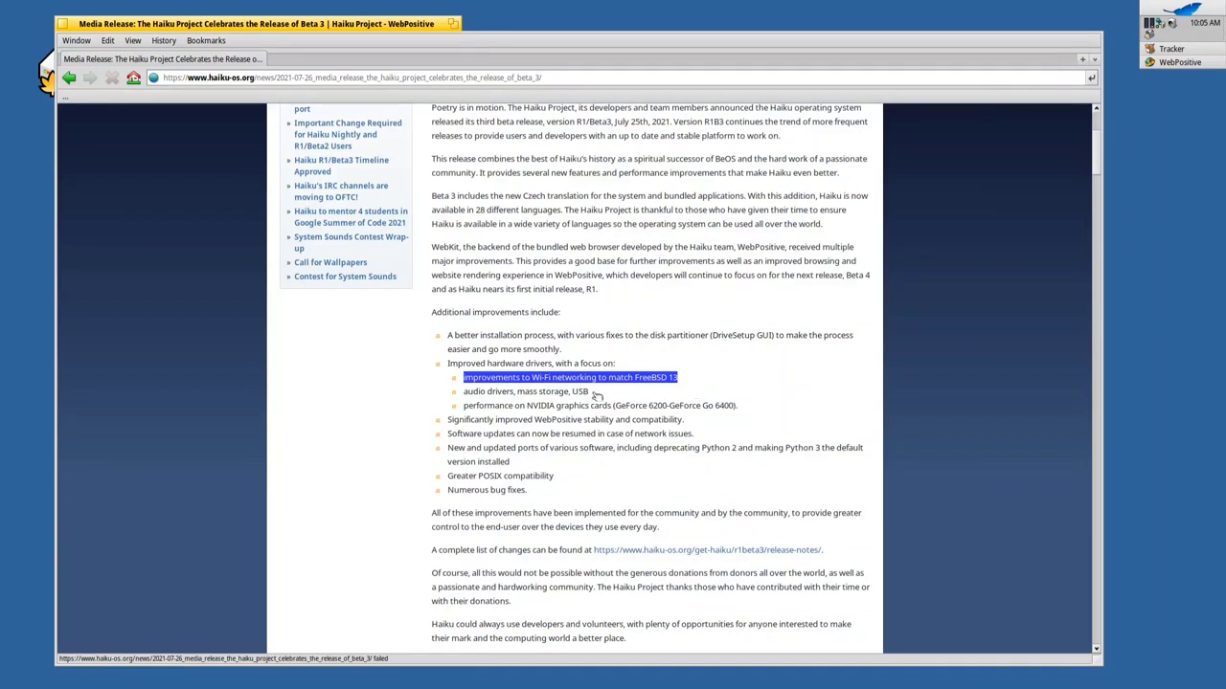
{"action": "left_click_drag", "start_coordinate": [590, 391], "coordinate": [479, 392]}
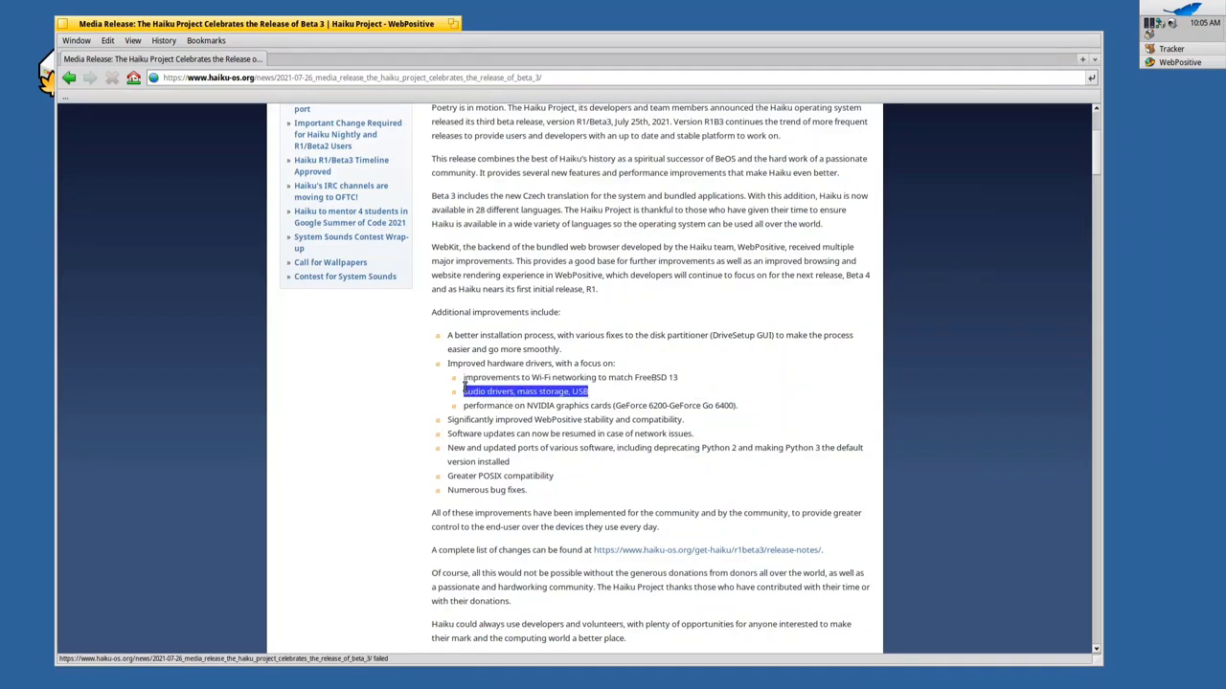
{"action": "left_click", "coordinate": [593, 406]}
{"action": "left_click_drag", "start_coordinate": [538, 406], "coordinate": [743, 400]}
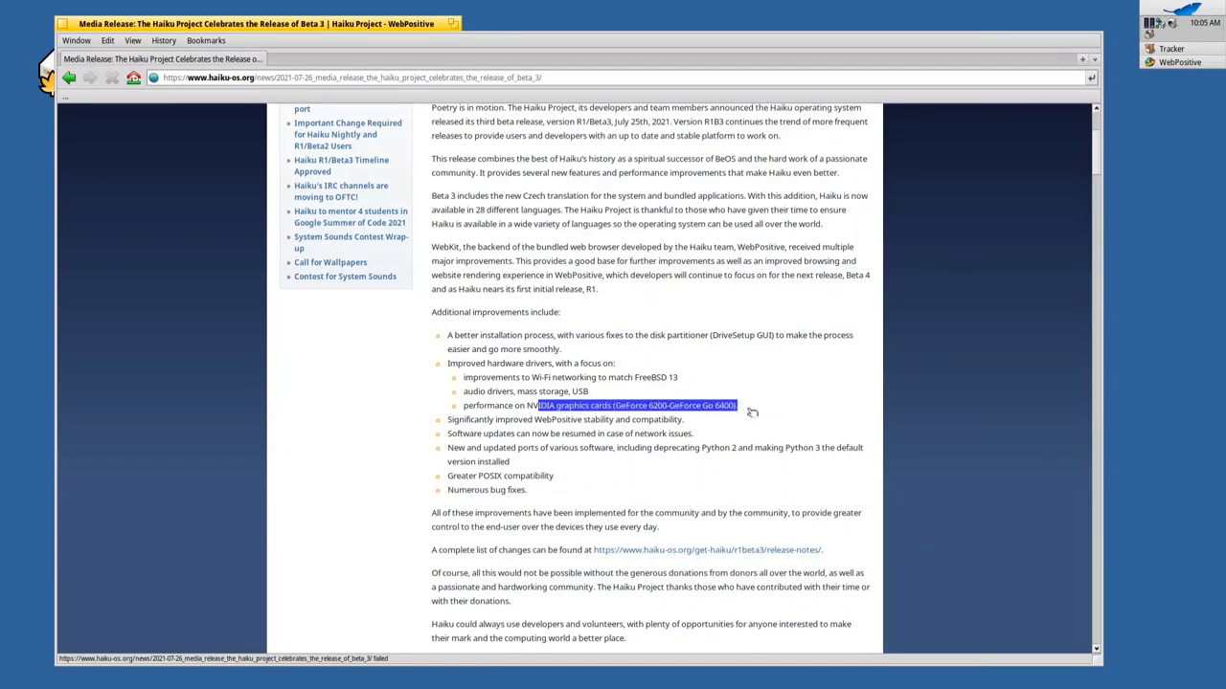
{"action": "left_click", "coordinate": [752, 412]}
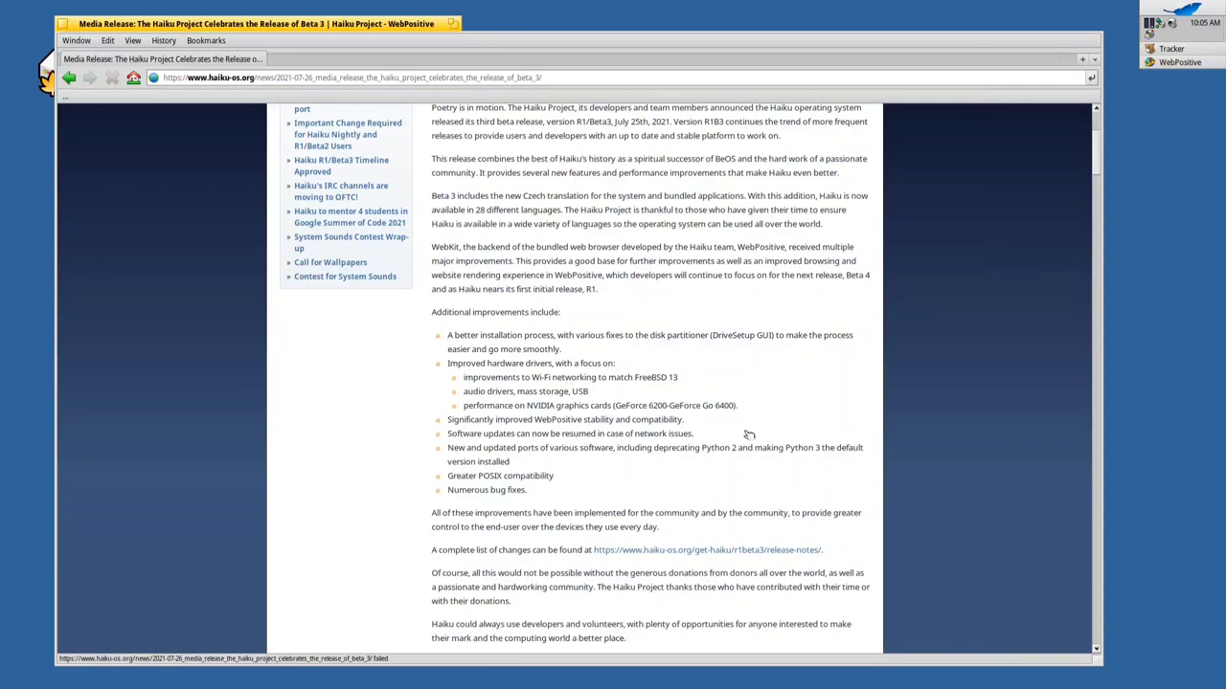
{"action": "scroll", "coordinate": [748, 433], "scroll_direction": "down", "scroll_amount": 1}
{"action": "left_click_drag", "start_coordinate": [588, 369], "coordinate": [678, 369]}
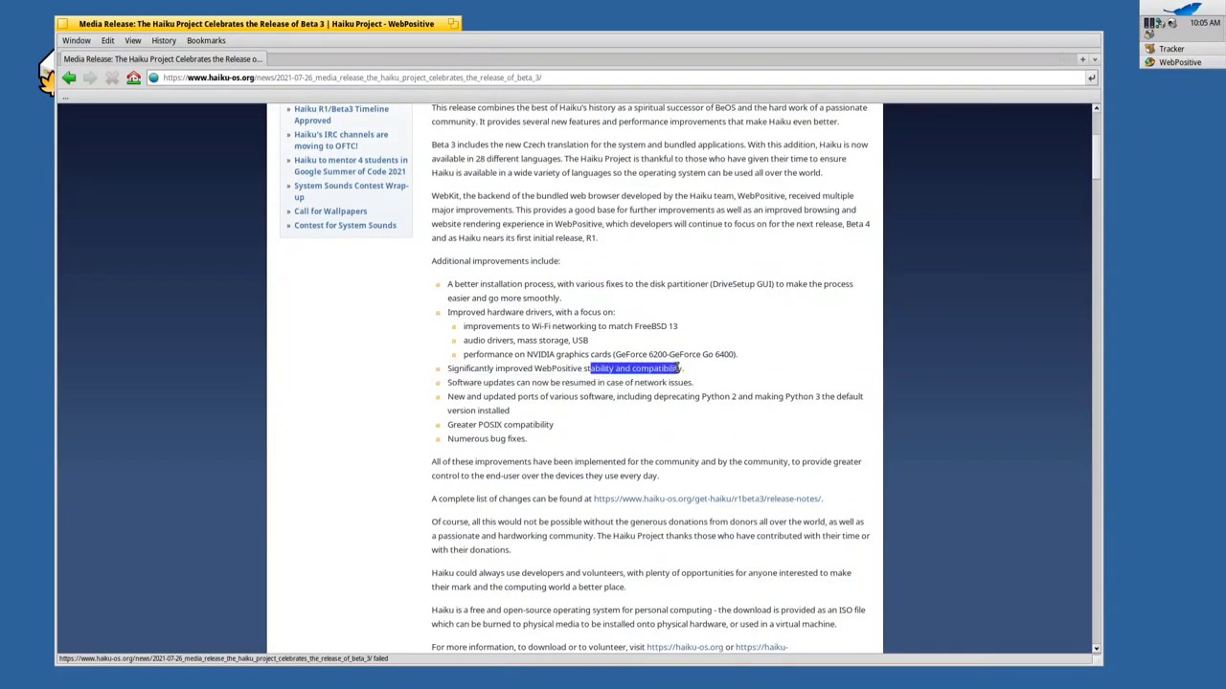
{"action": "left_click", "coordinate": [720, 425]}
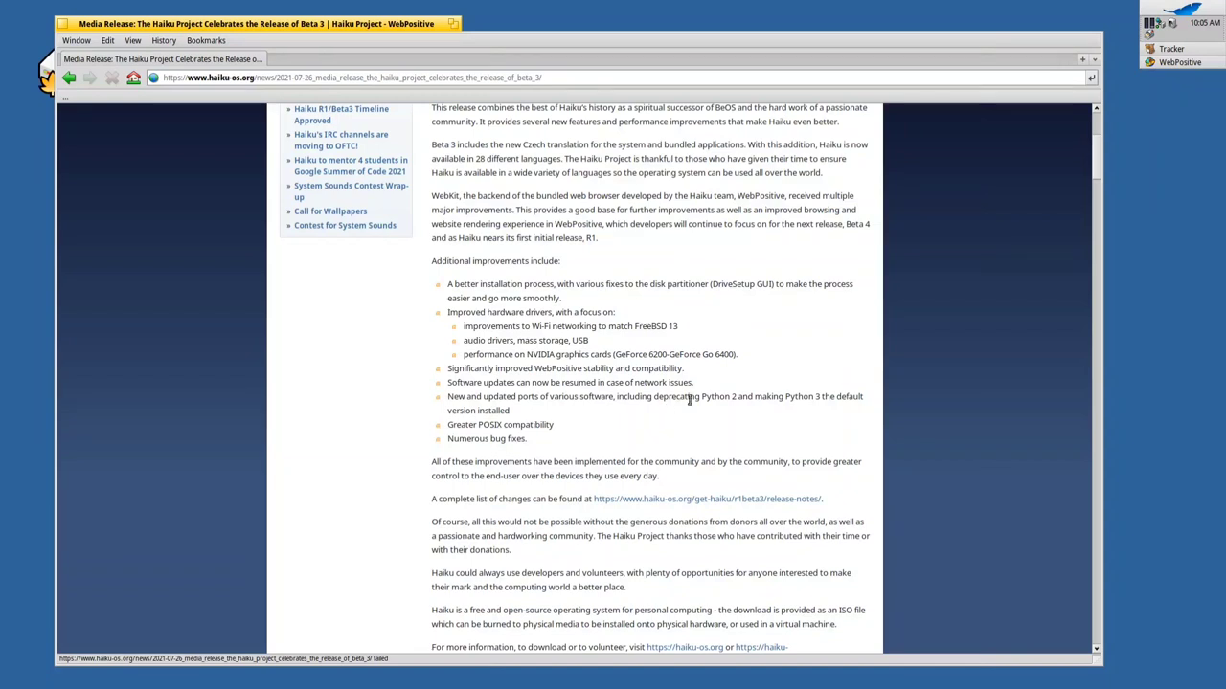
{"action": "left_click_drag", "start_coordinate": [789, 399], "coordinate": [852, 399]}
{"action": "left_click", "coordinate": [777, 421]}
{"action": "scroll", "coordinate": [601, 441], "scroll_direction": "down", "scroll_amount": 5}
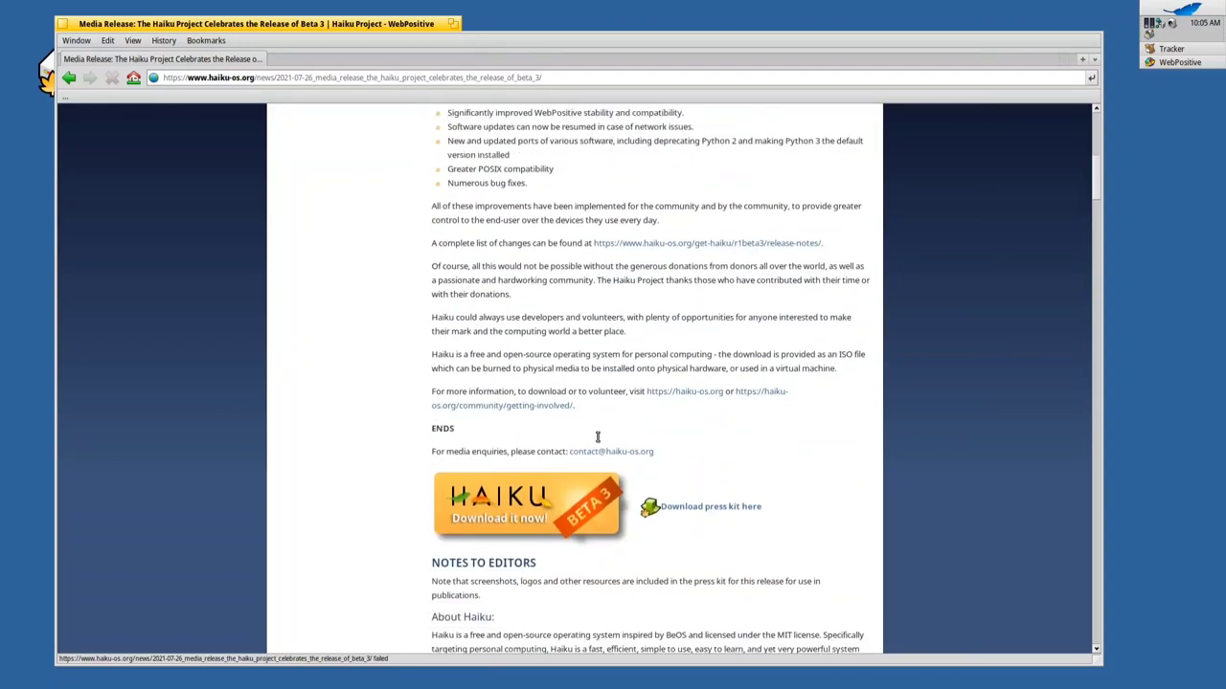
{"action": "scroll", "coordinate": [601, 441], "scroll_direction": "up", "scroll_amount": 9}
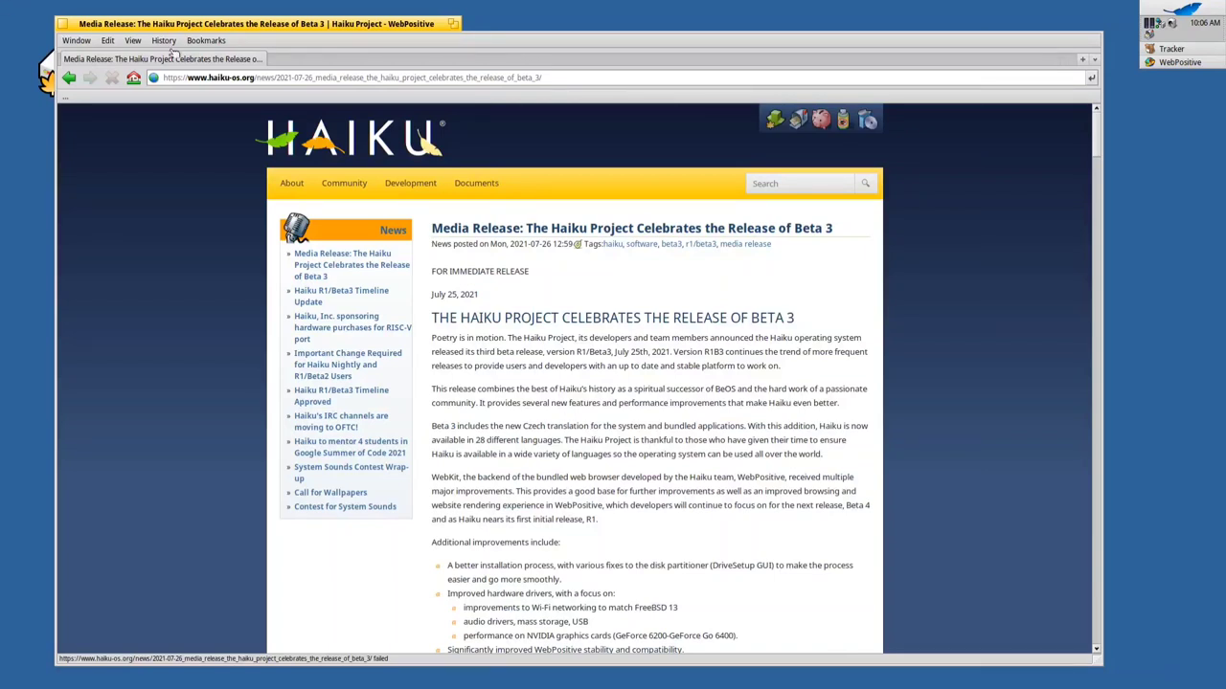
Open the home folder and stack its window with WebPositive's Beta 3 article
{"action": "left_click_drag", "start_coordinate": [369, 27], "coordinate": [165, 166]}
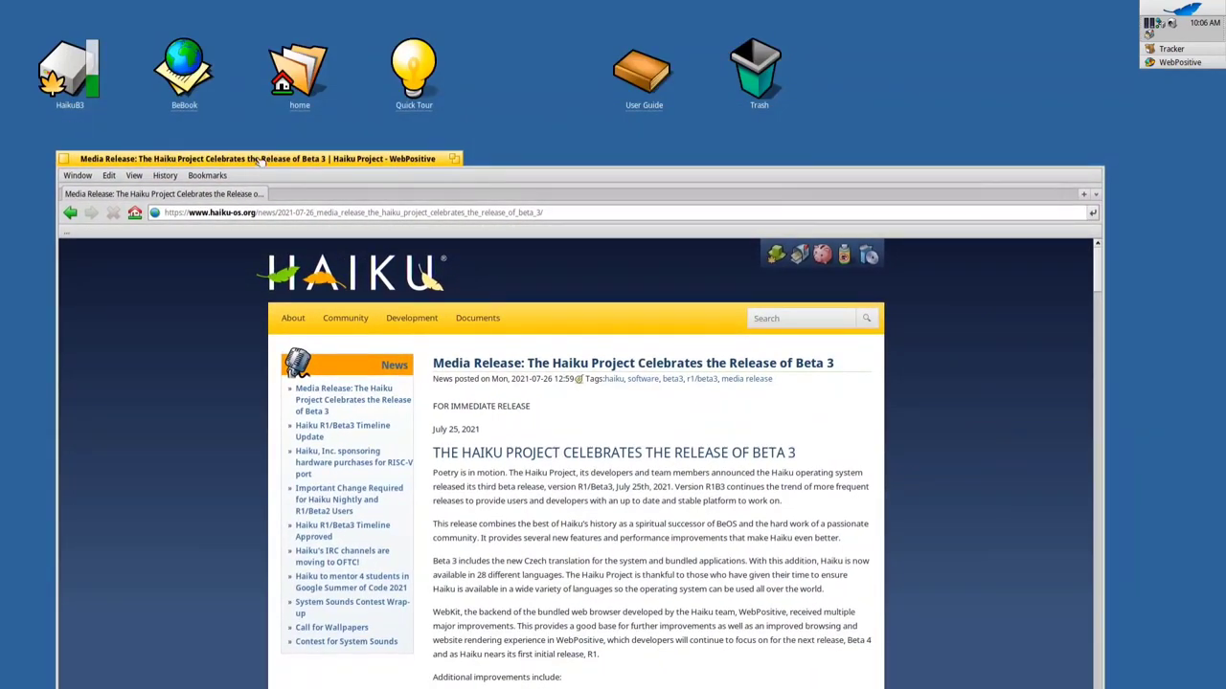
{"action": "double_click", "coordinate": [300, 72]}
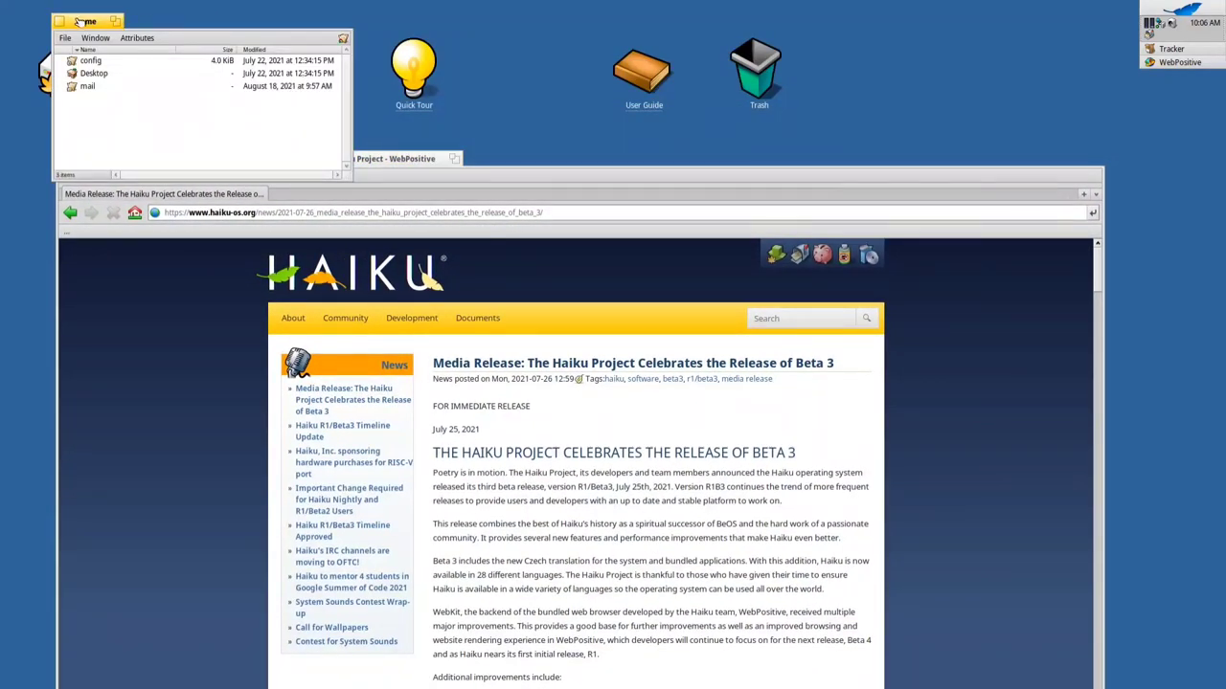
{"action": "left_click_drag", "start_coordinate": [81, 22], "coordinate": [499, 169]}
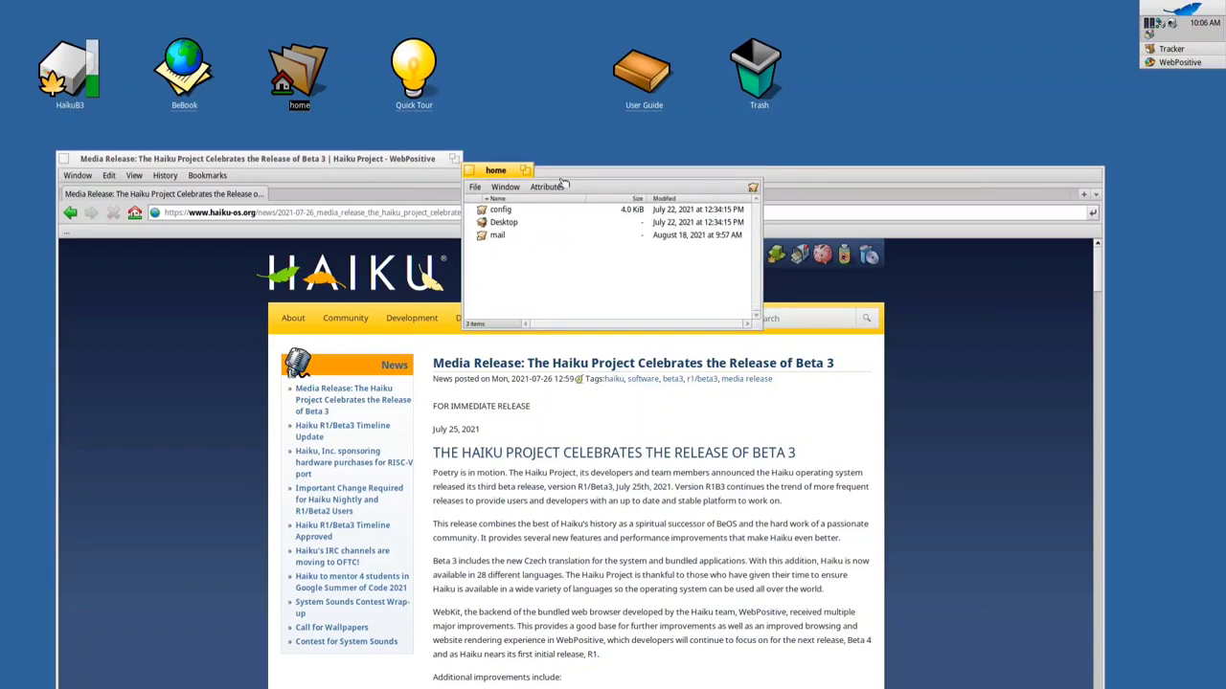
{"action": "left_click_drag", "start_coordinate": [571, 186], "coordinate": [591, 142]}
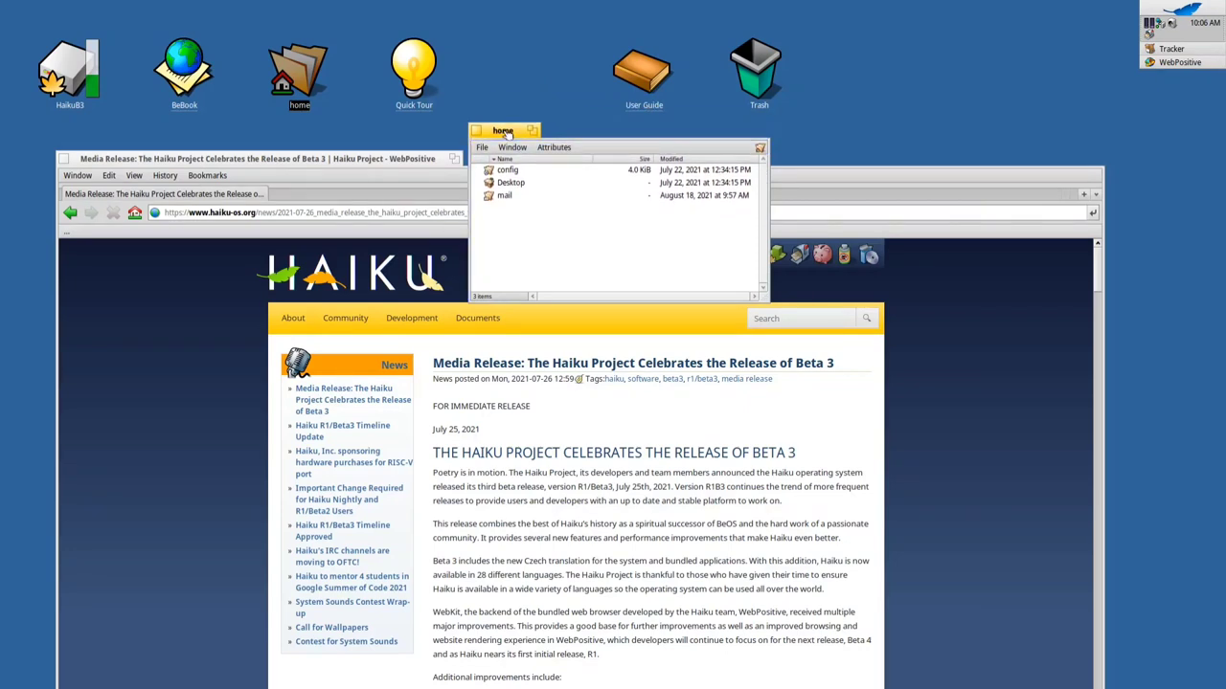
{"action": "left_click_drag", "start_coordinate": [507, 134], "coordinate": [435, 165]}
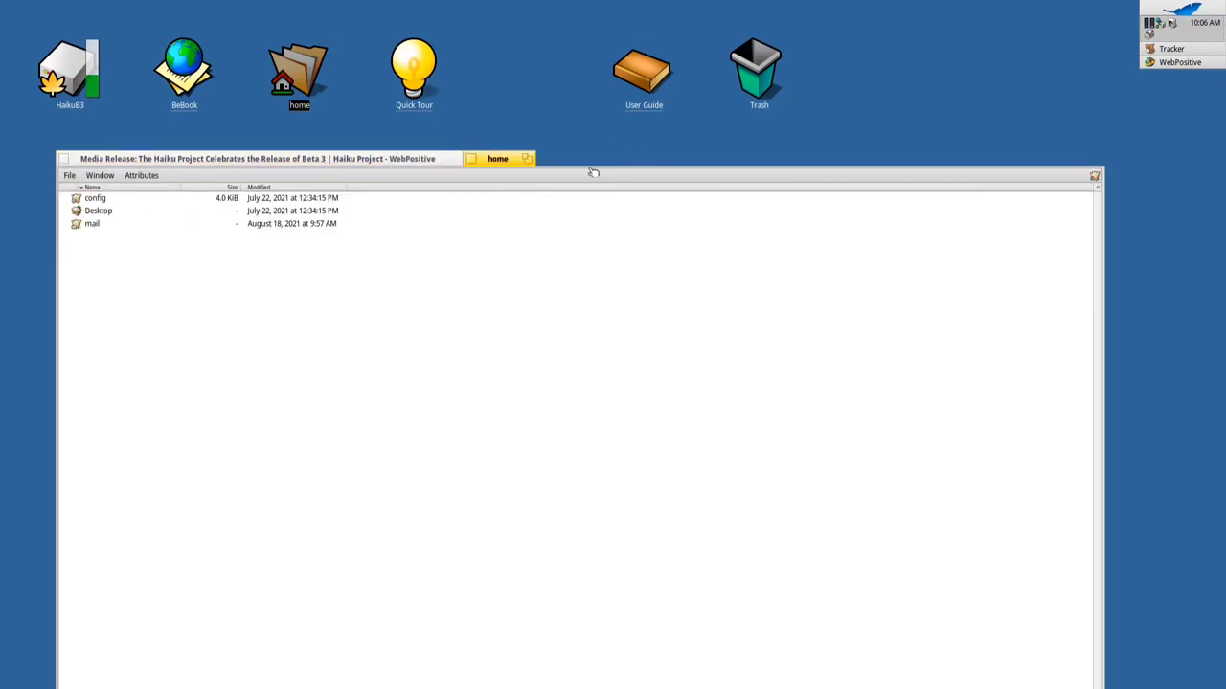
Move the stacked windows up and bring WebPositive to the front of the stack
{"action": "left_click_drag", "start_coordinate": [592, 172], "coordinate": [575, 79]}
{"action": "left_click", "coordinate": [509, 61]}
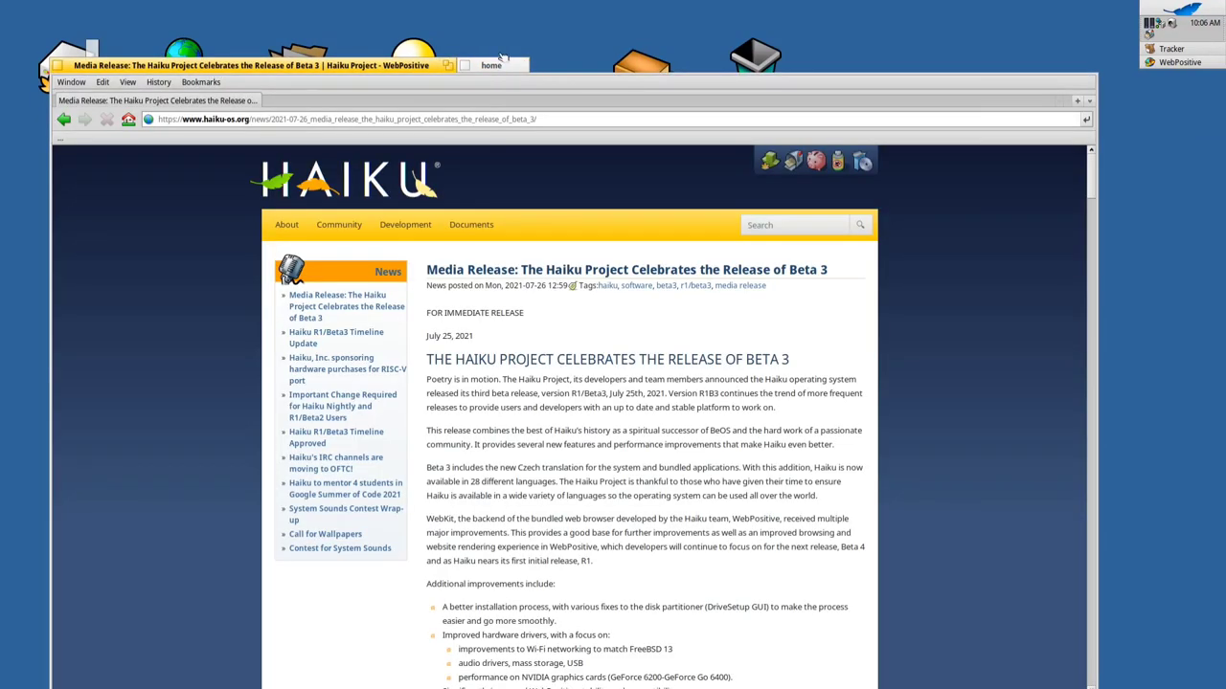
{"action": "left_click", "coordinate": [508, 61]}
{"action": "left_click", "coordinate": [333, 67]}
{"action": "left_click_drag", "start_coordinate": [333, 69], "coordinate": [335, 41]}
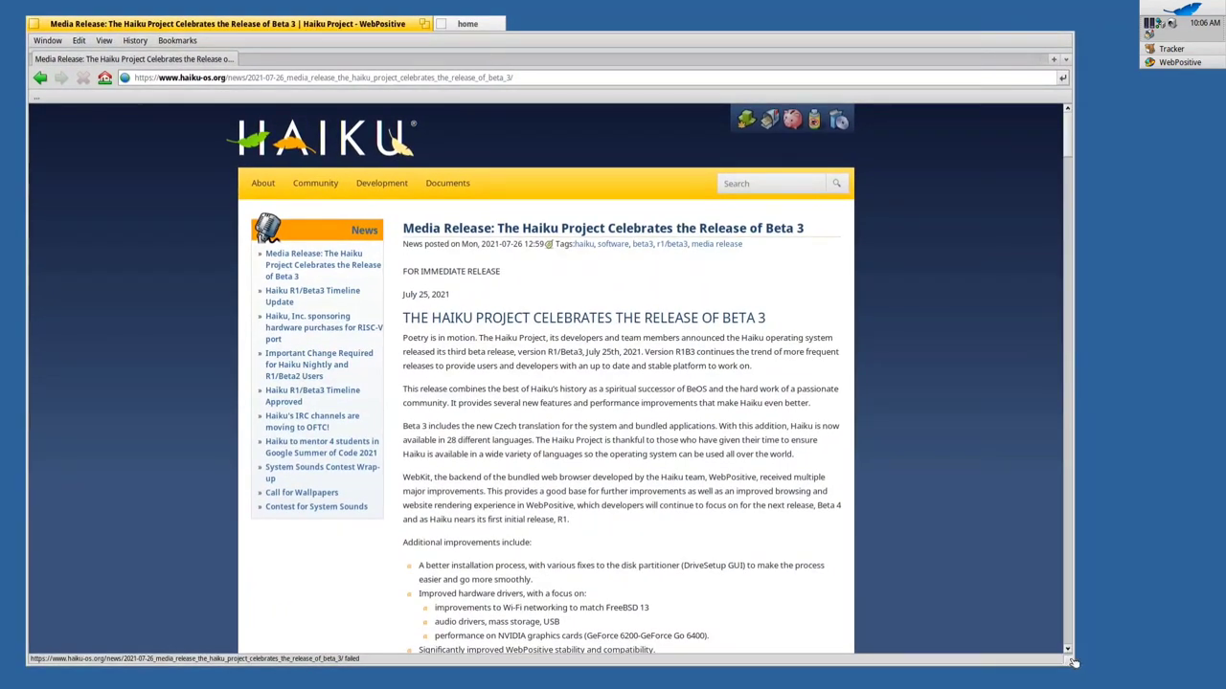
Shrink the browser window, move it off the desktop icons, and open the haiku-os.org home page
{"action": "left_click_drag", "start_coordinate": [1070, 660], "coordinate": [779, 537]}
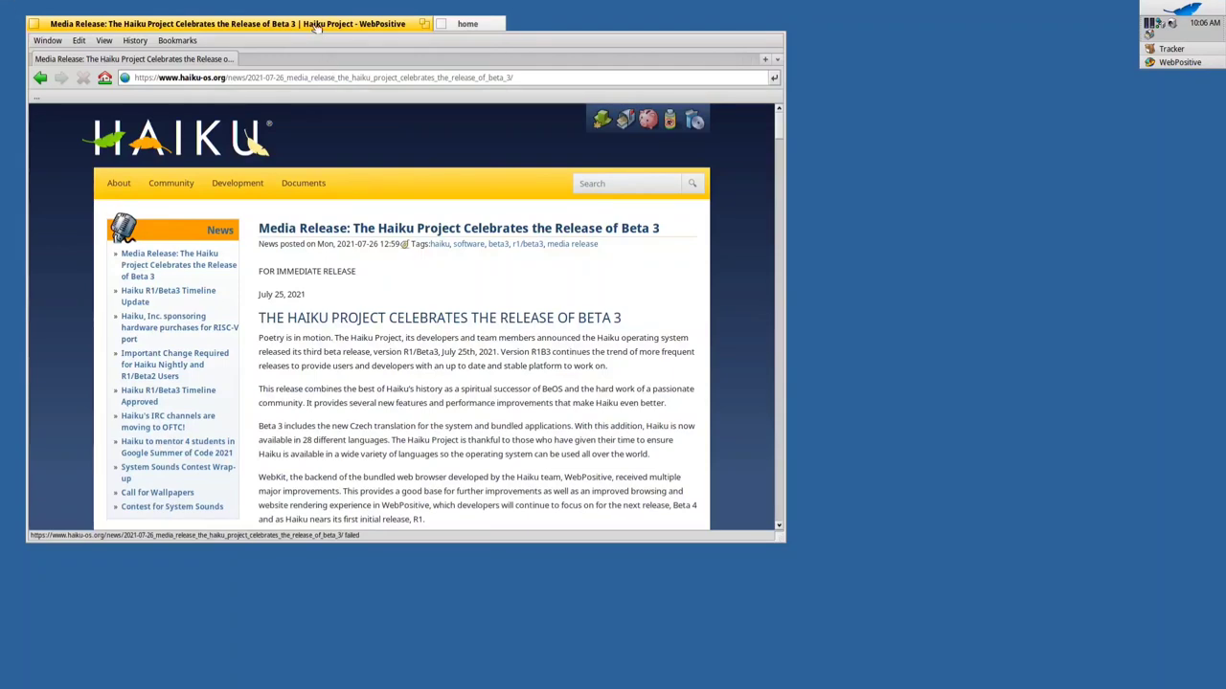
{"action": "left_click_drag", "start_coordinate": [319, 32], "coordinate": [397, 104]}
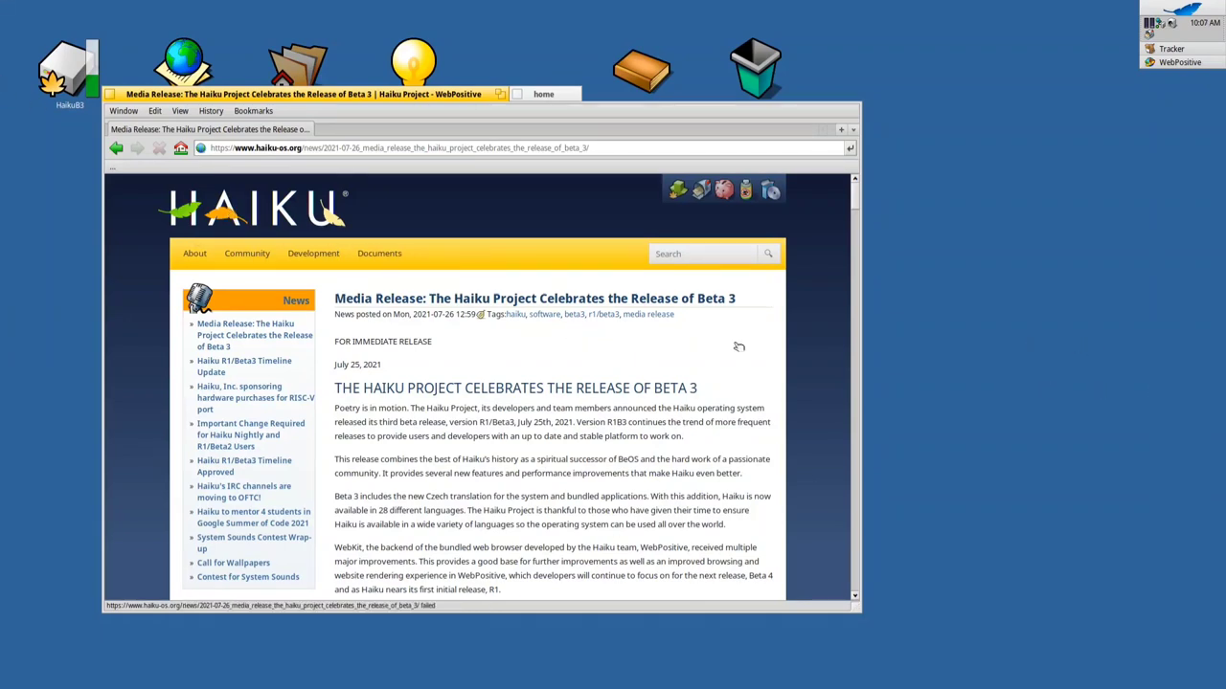
{"action": "left_click", "coordinate": [292, 216]}
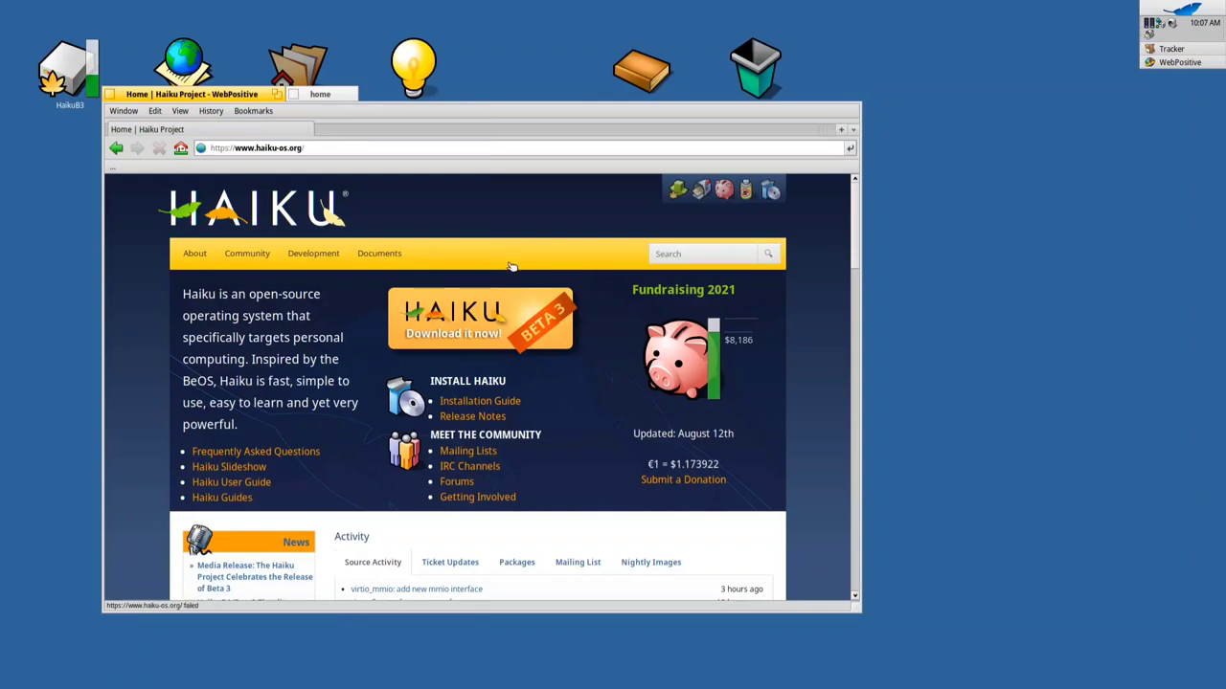
Open the HAIKU logo image in a new tab from its right-click menu
{"action": "right_click", "coordinate": [275, 217]}
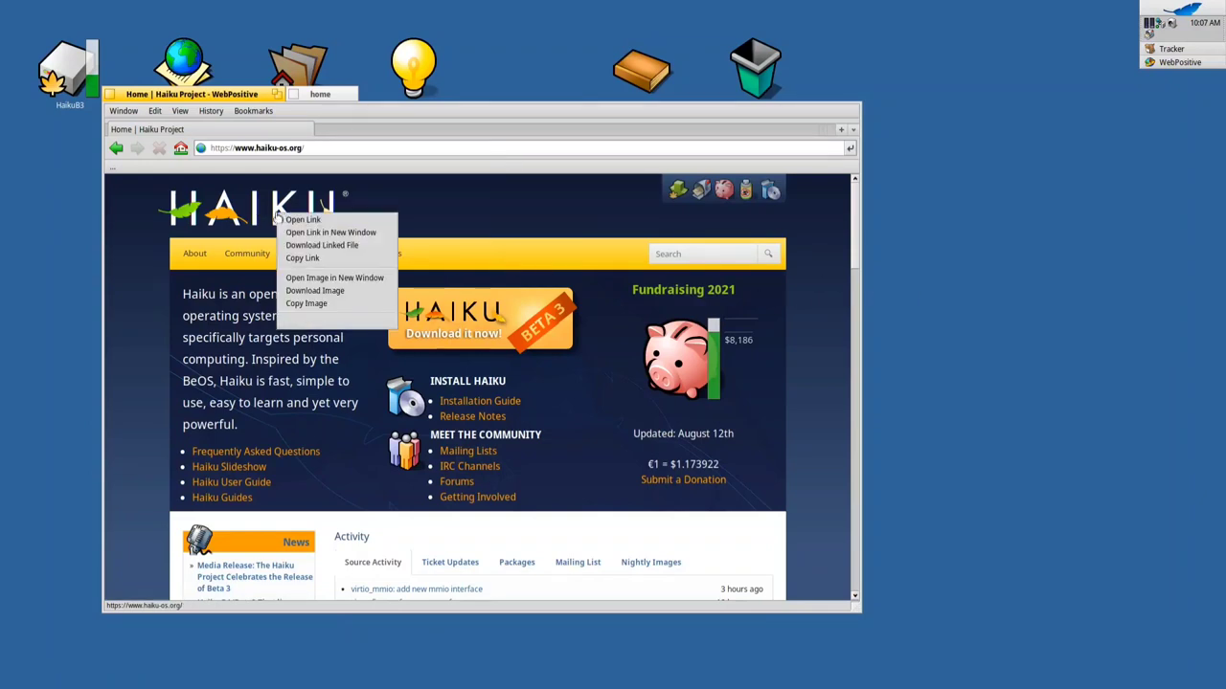
{"action": "left_click", "coordinate": [353, 278]}
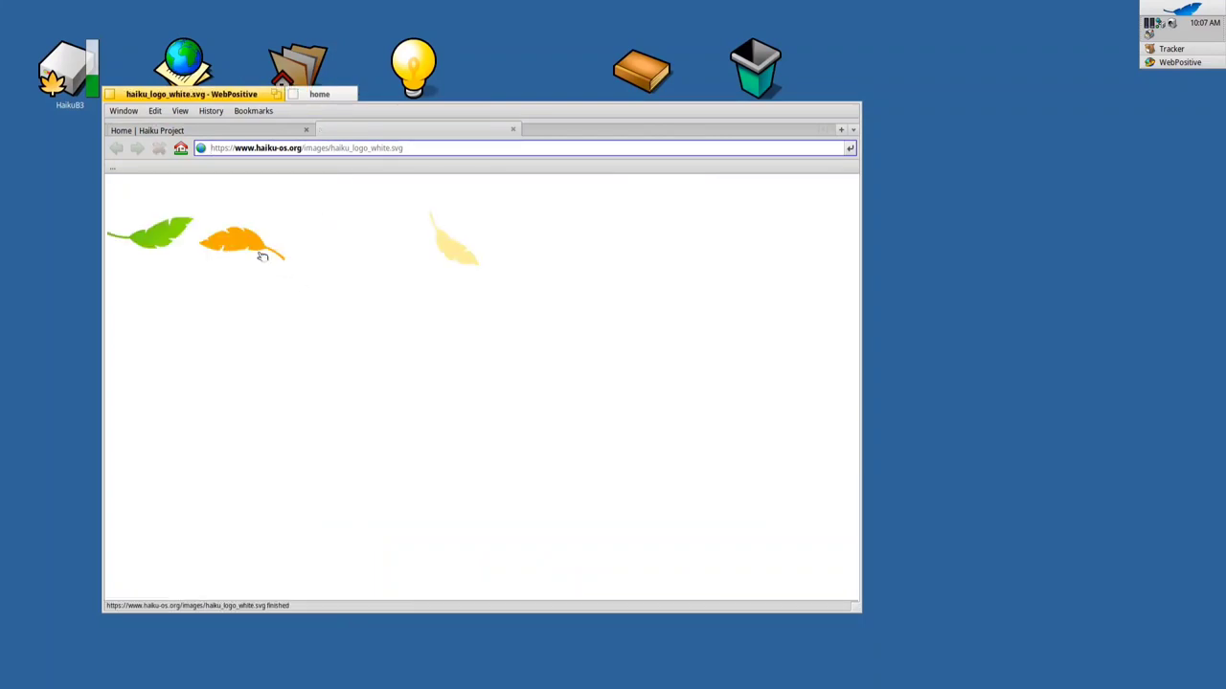
{"action": "left_click", "coordinate": [276, 252]}
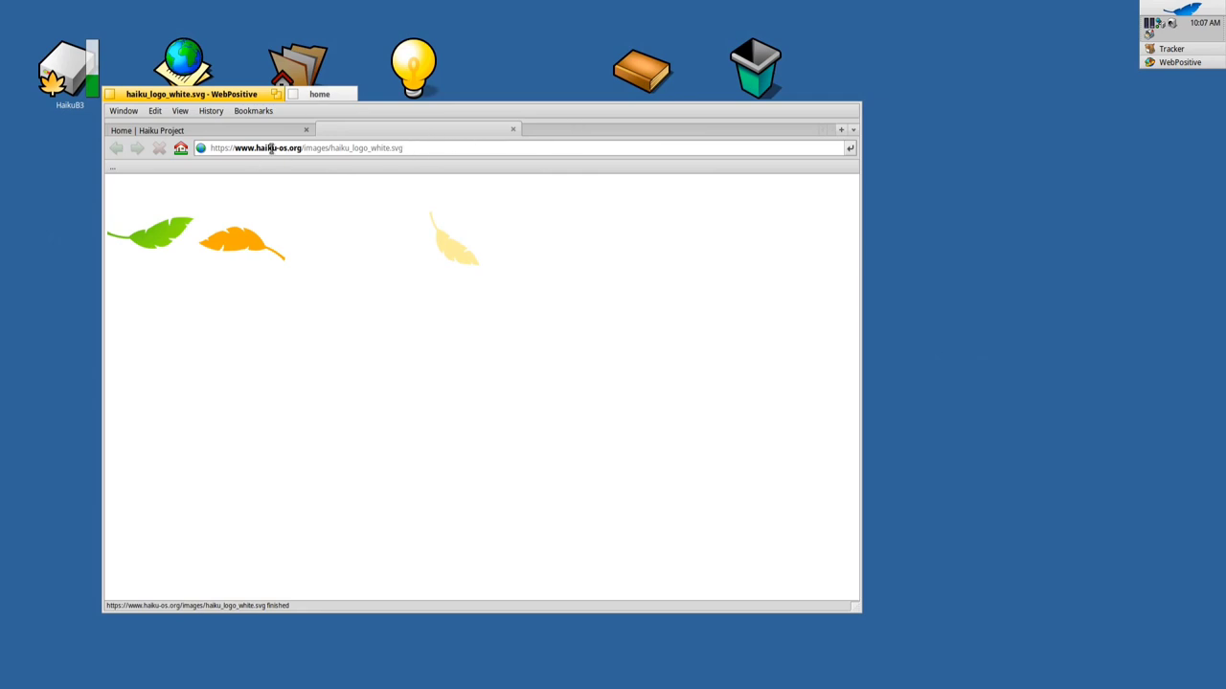
Switch between the home folder and browser tabs, then shrink the browser and move the stack down
{"action": "left_click", "coordinate": [319, 92]}
{"action": "left_click", "coordinate": [254, 96]}
{"action": "left_click", "coordinate": [321, 95]}
{"action": "left_click", "coordinate": [259, 96]}
{"action": "left_click_drag", "start_coordinate": [235, 92], "coordinate": [296, 101]}
{"action": "left_click_drag", "start_coordinate": [921, 619], "coordinate": [891, 510]}
{"action": "left_click_drag", "start_coordinate": [247, 102], "coordinate": [254, 165]}
Shrink the home folder window with its zoom button, then bring the browser back in front
{"action": "left_click", "coordinate": [402, 169]}
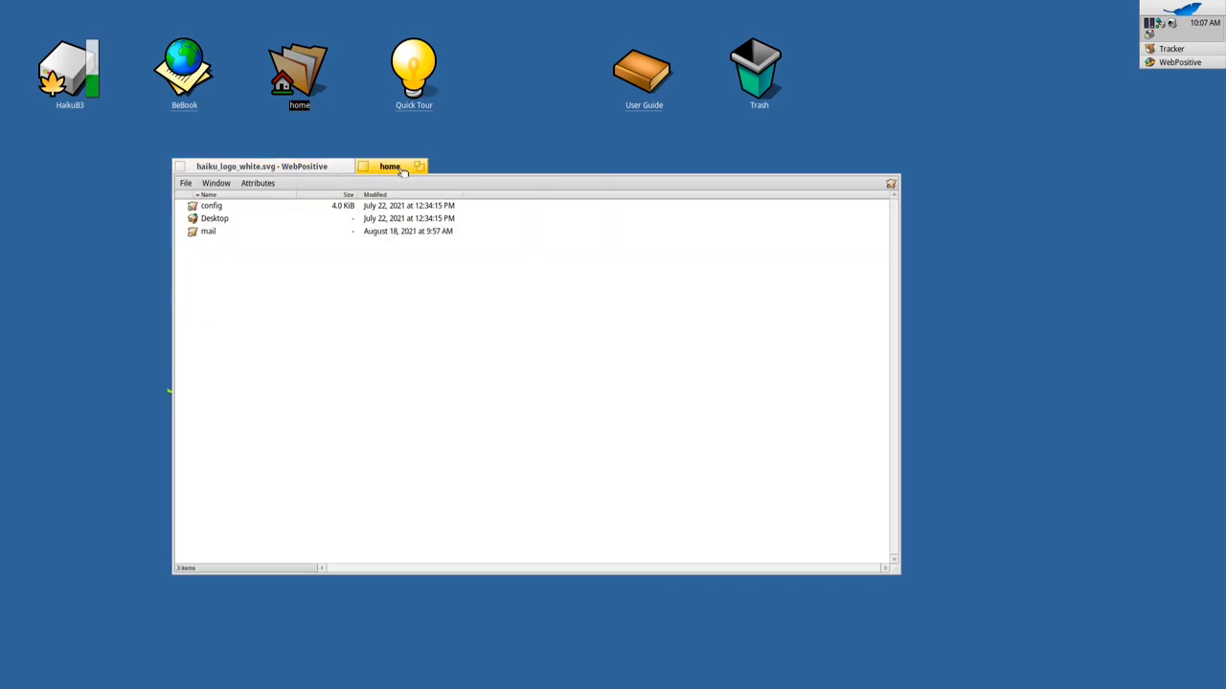
{"action": "left_click", "coordinate": [422, 168]}
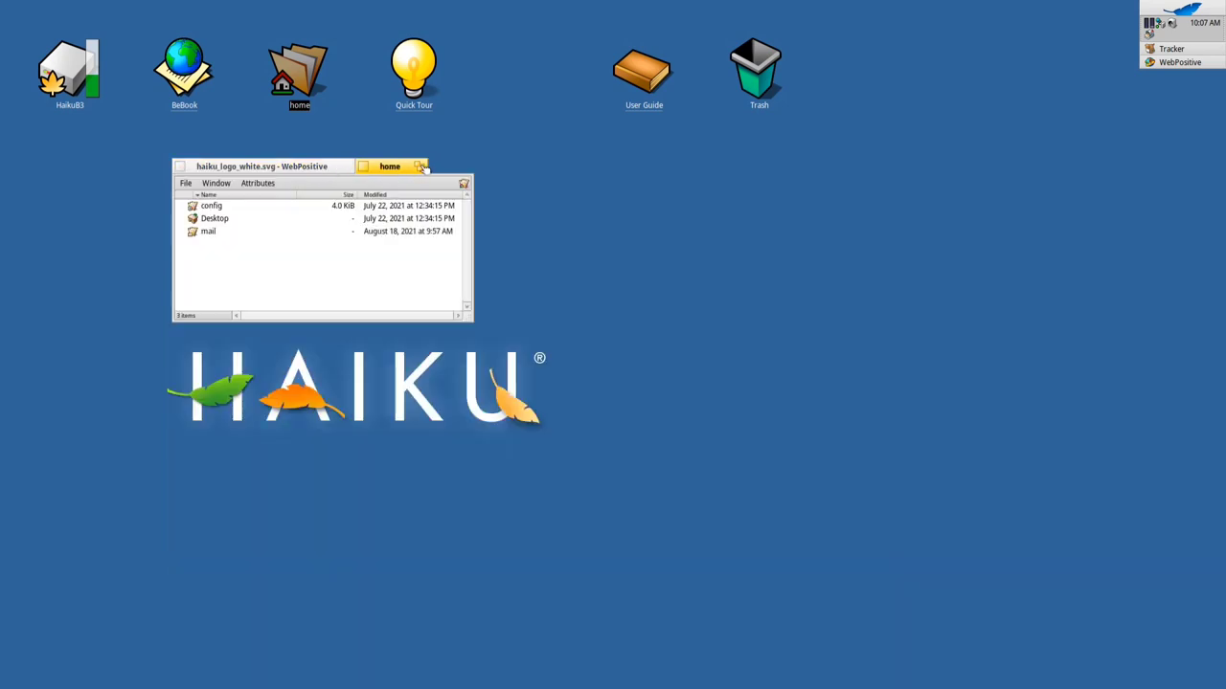
{"action": "left_click", "coordinate": [326, 171]}
{"action": "left_click_drag", "start_coordinate": [325, 170], "coordinate": [346, 146]}
Zoom and restore WebPositive, then resize it to nearly fill the screen in front of the home folder
{"action": "left_click", "coordinate": [346, 143]}
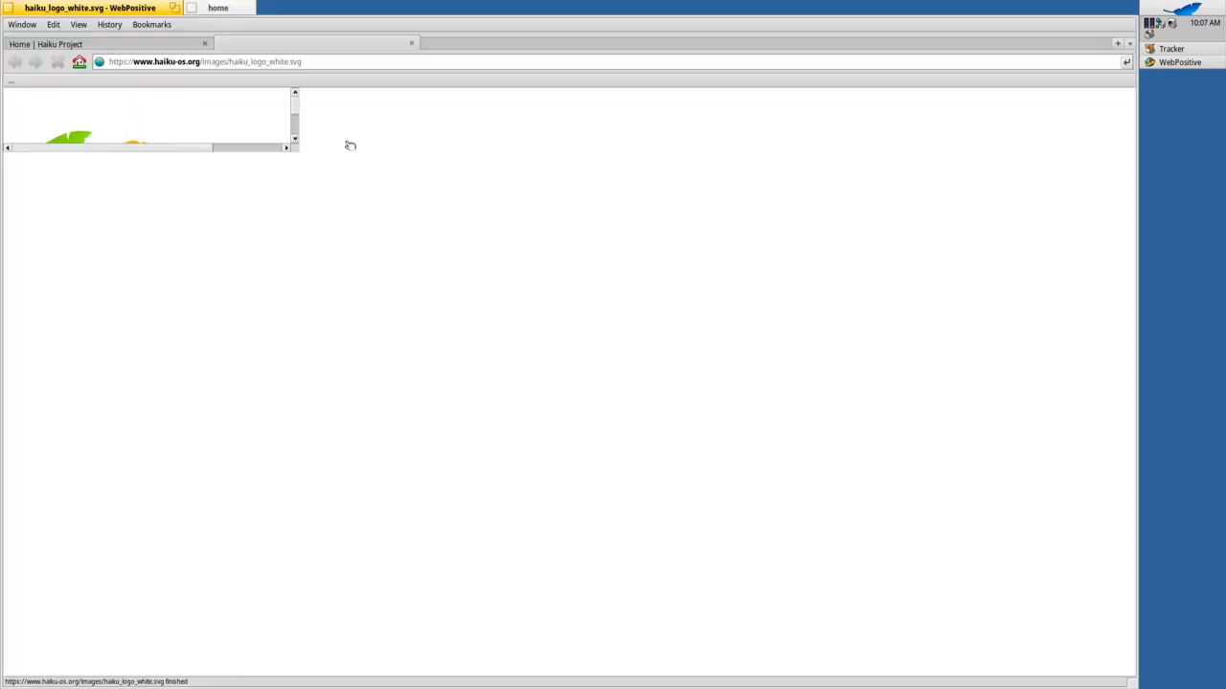
{"action": "left_click", "coordinate": [173, 9]}
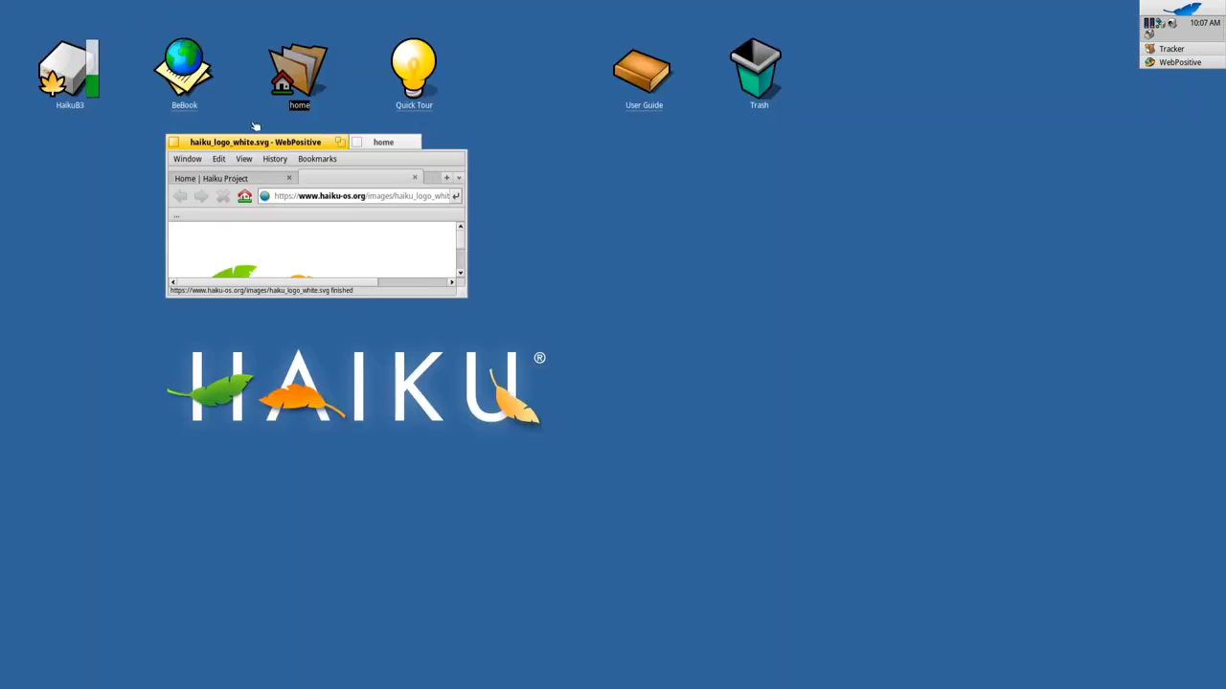
{"action": "left_click_drag", "start_coordinate": [264, 144], "coordinate": [258, 121]}
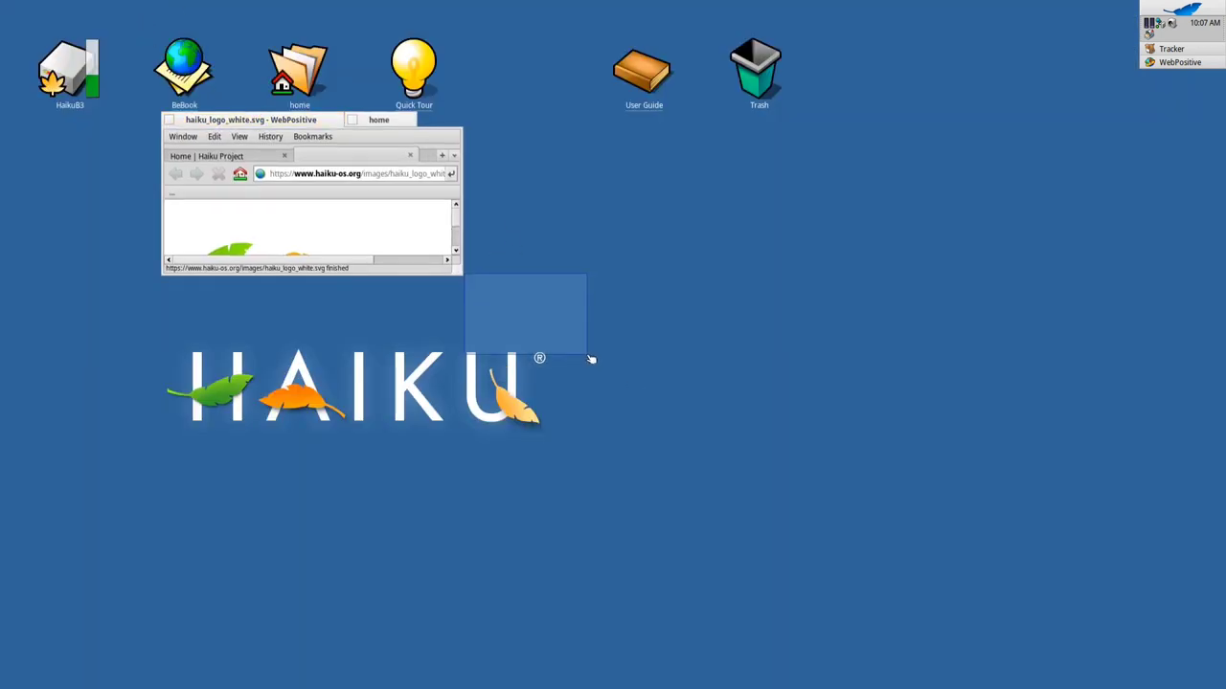
{"action": "left_click_drag", "start_coordinate": [461, 273], "coordinate": [1070, 655]}
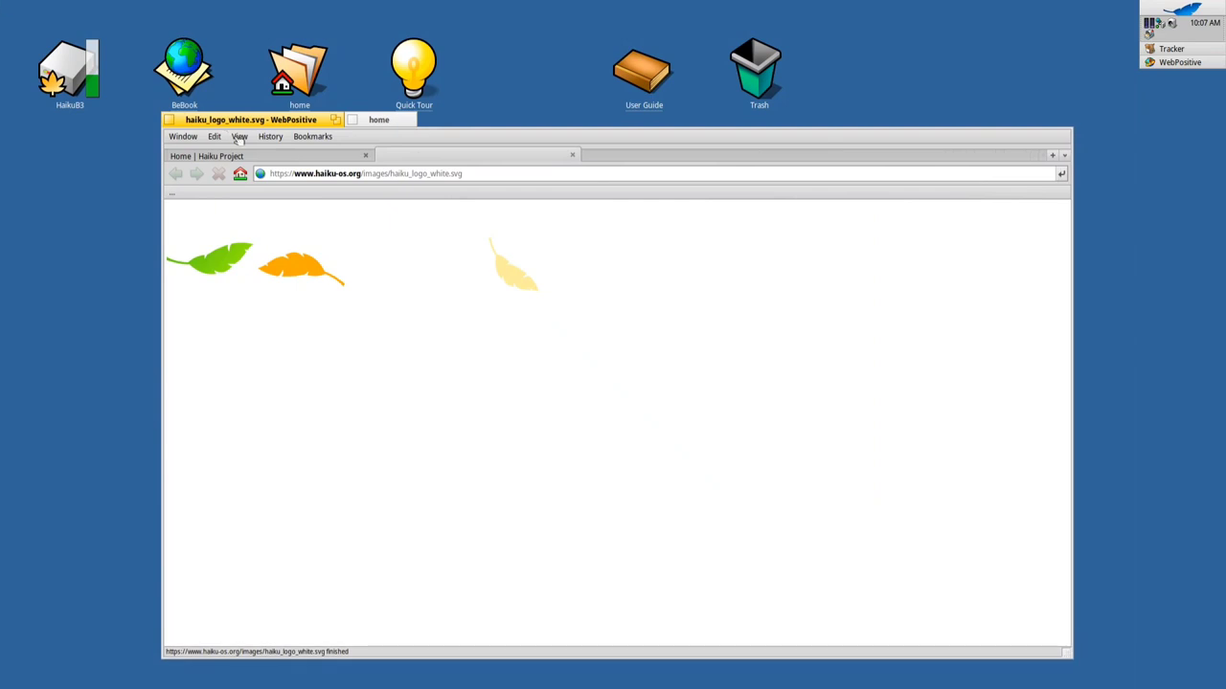
{"action": "left_click", "coordinate": [383, 121]}
{"action": "left_click", "coordinate": [340, 120]}
{"action": "left_click_drag", "start_coordinate": [340, 120], "coordinate": [328, 94]}
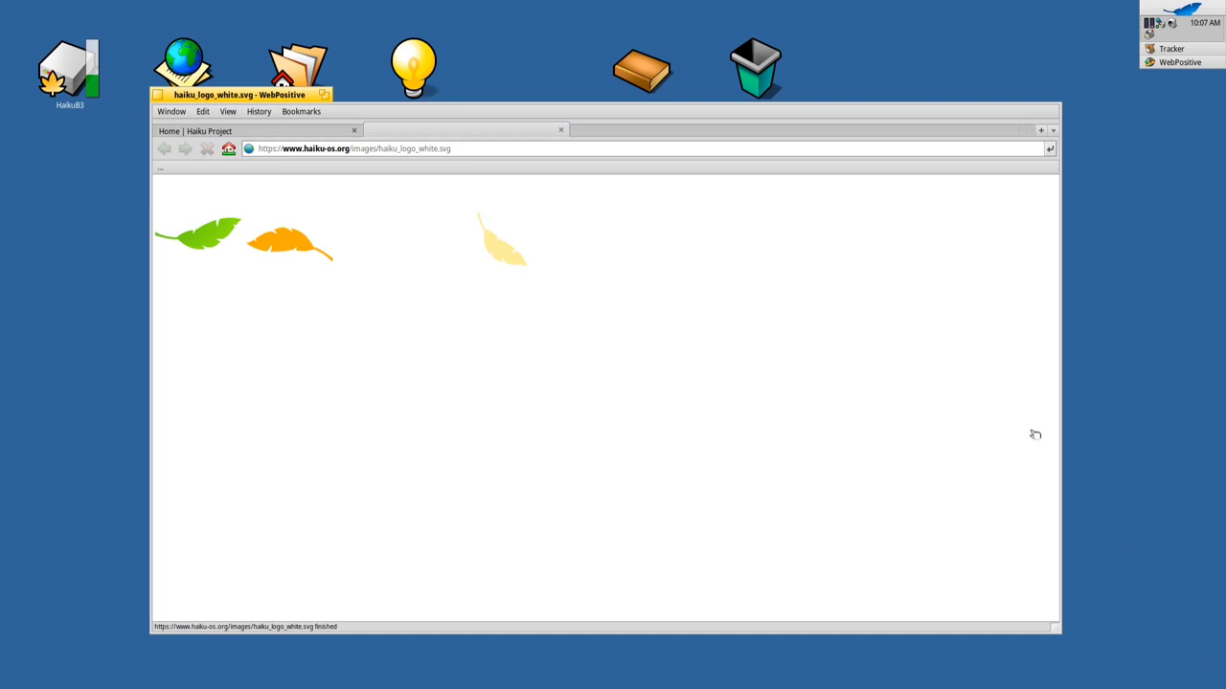
{"action": "left_click", "coordinate": [234, 133]}
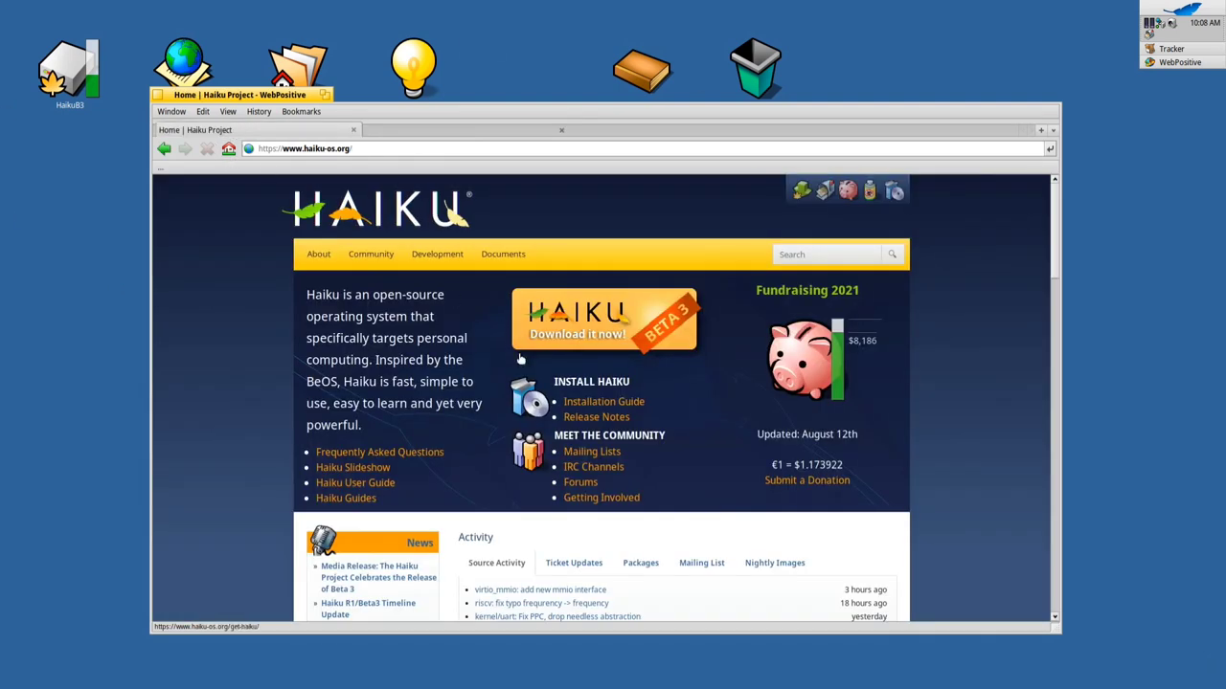